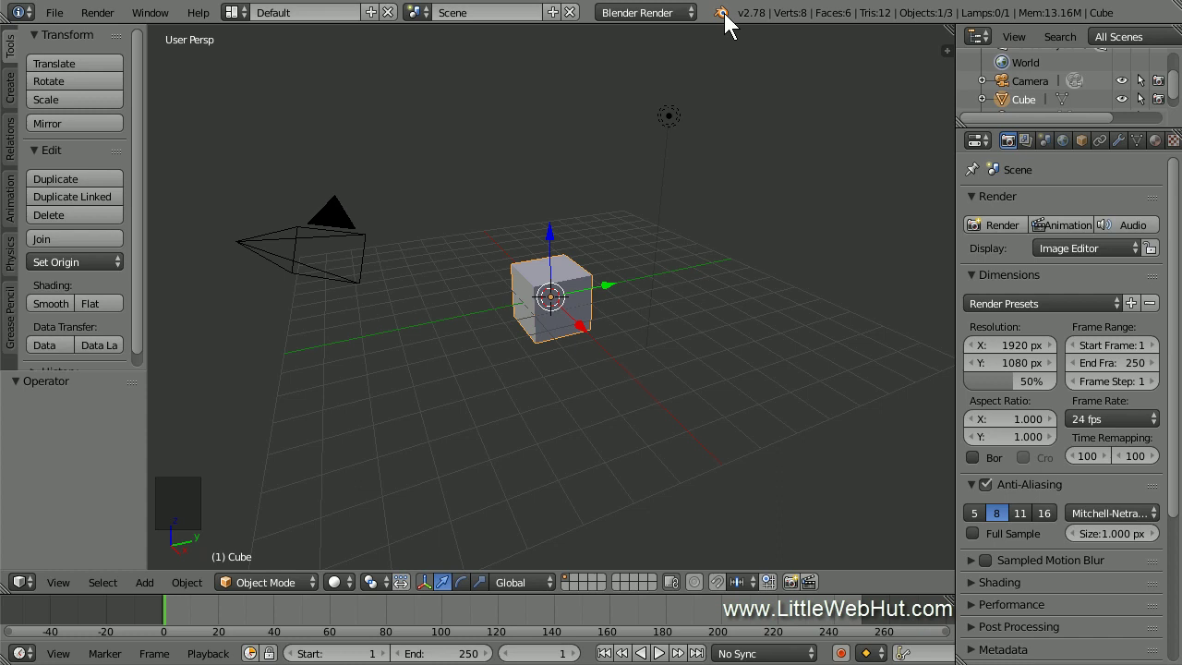
Delete the default cube from the scene
right_click(570, 282)
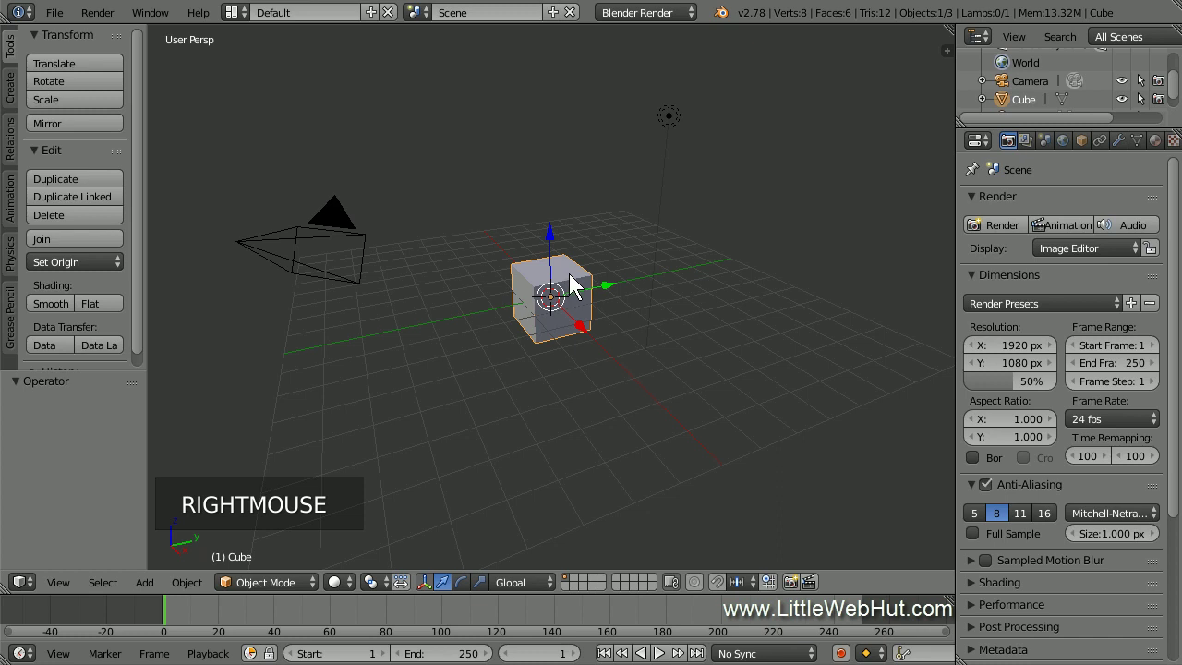
key("x")
left_click(565, 275)
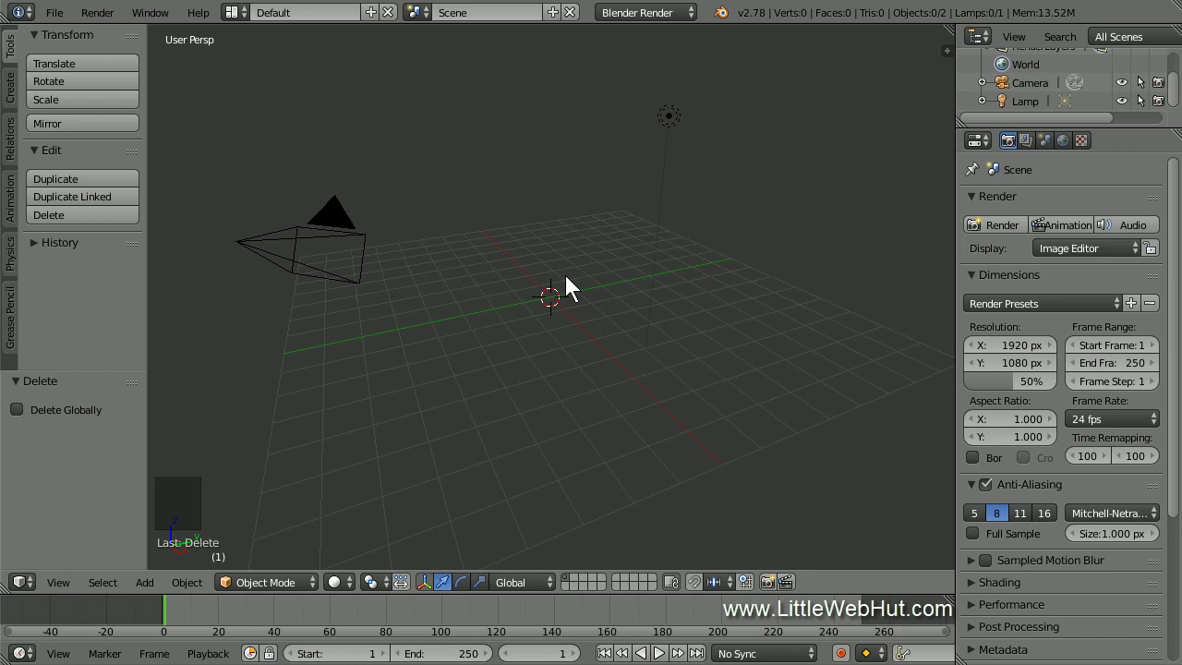
Switch the 3D view to orthographic projection and add a text object at the origin
key("KP_5")
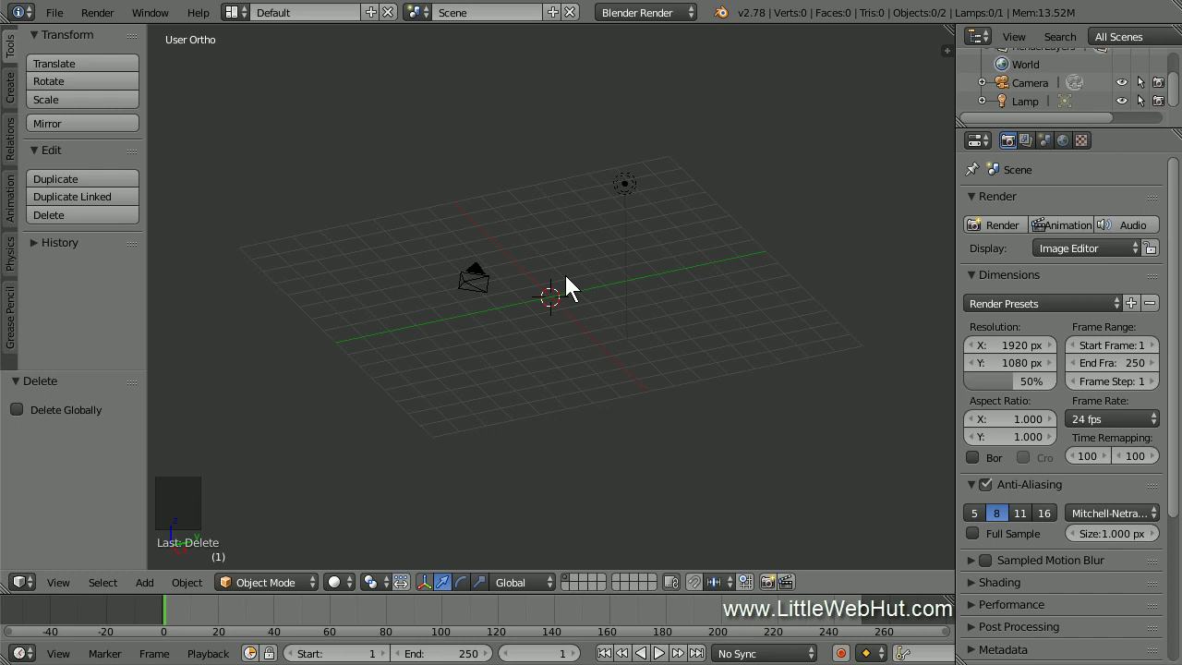
key("shift+a")
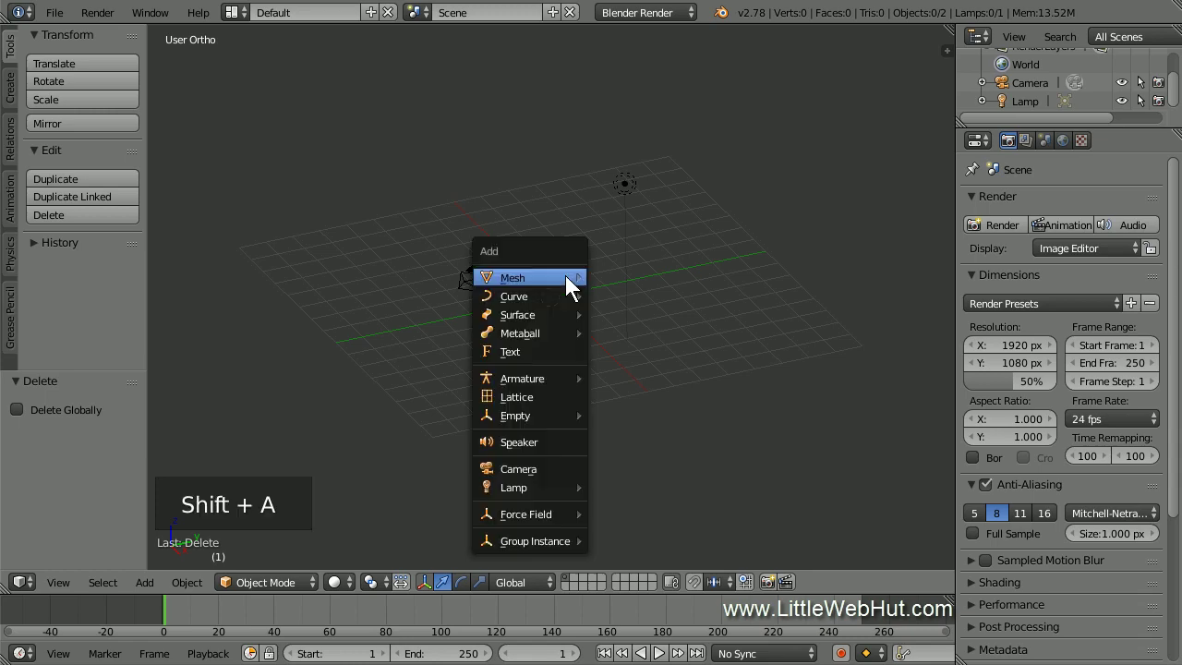
left_click(555, 351)
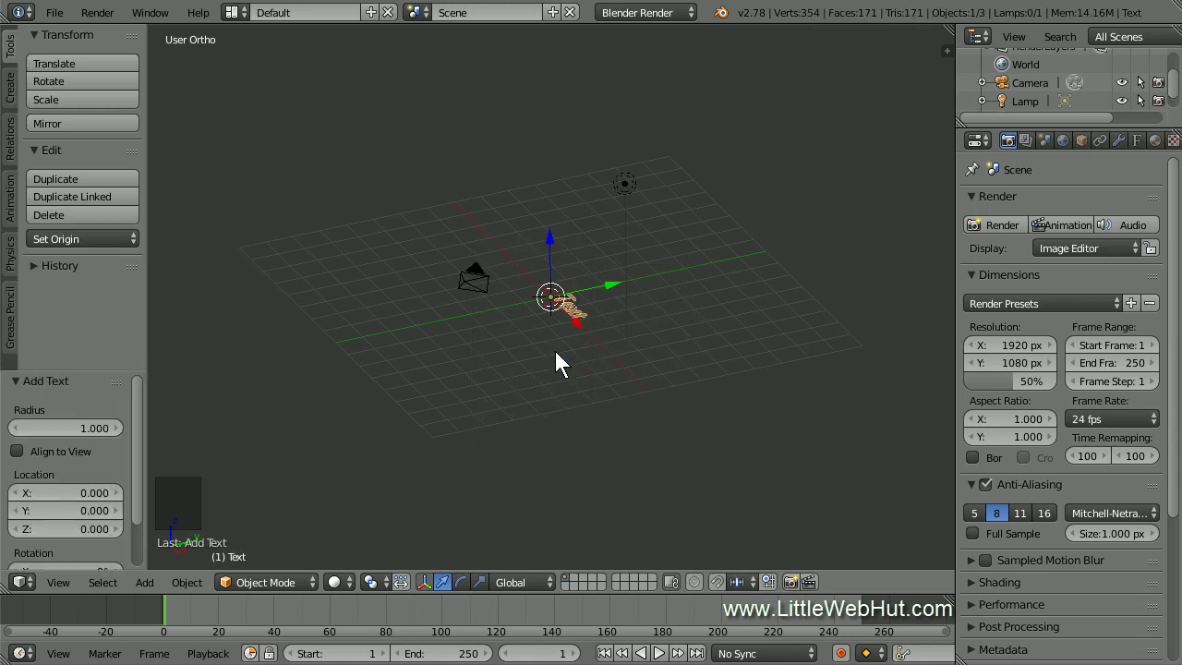
scroll(554, 348, "up", 5)
scroll(557, 353, "up", 4)
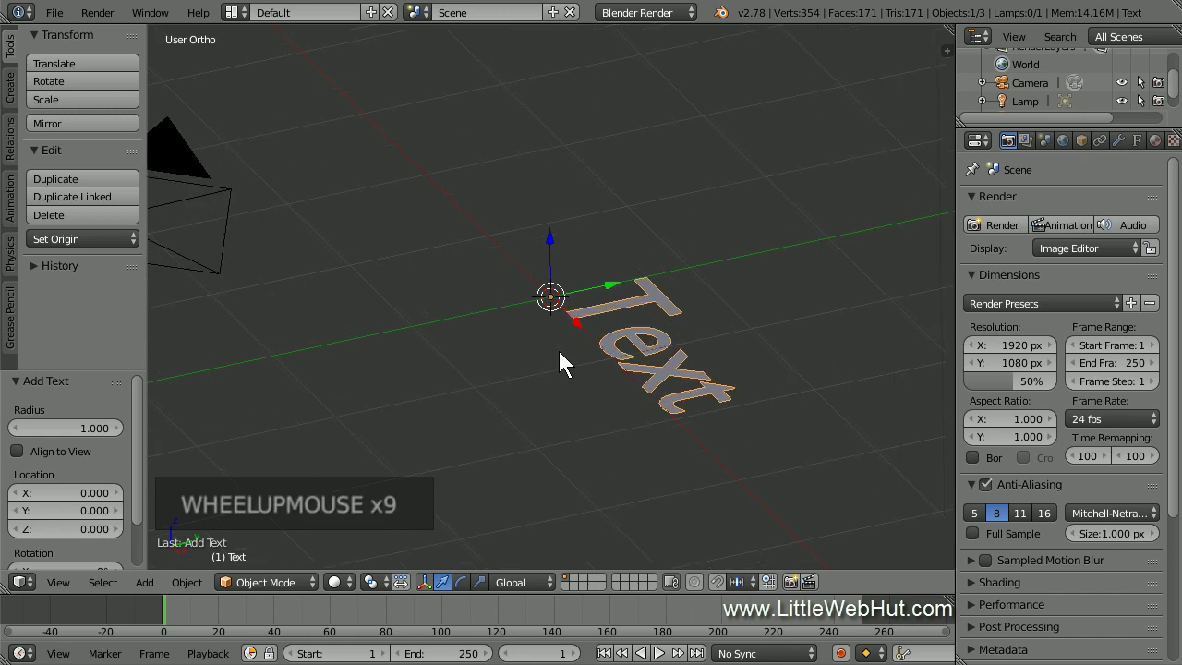
Rotate the text object 90° about the global X axis so it stands upright
key("r")
type("x")
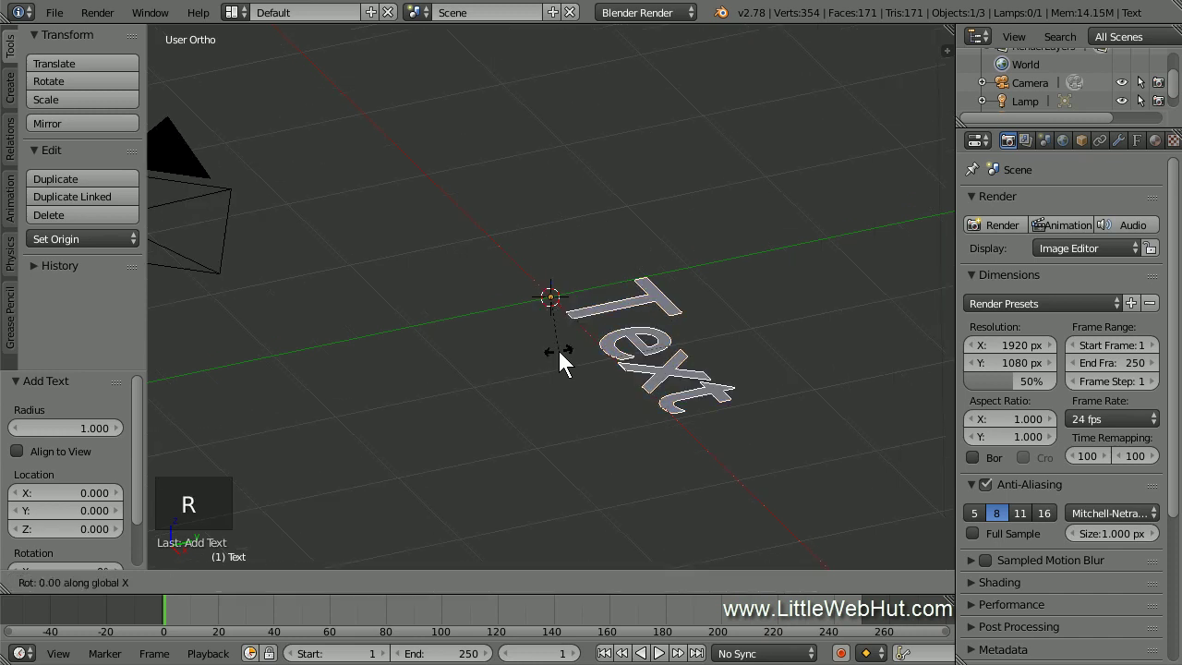
type("90")
key("Return")
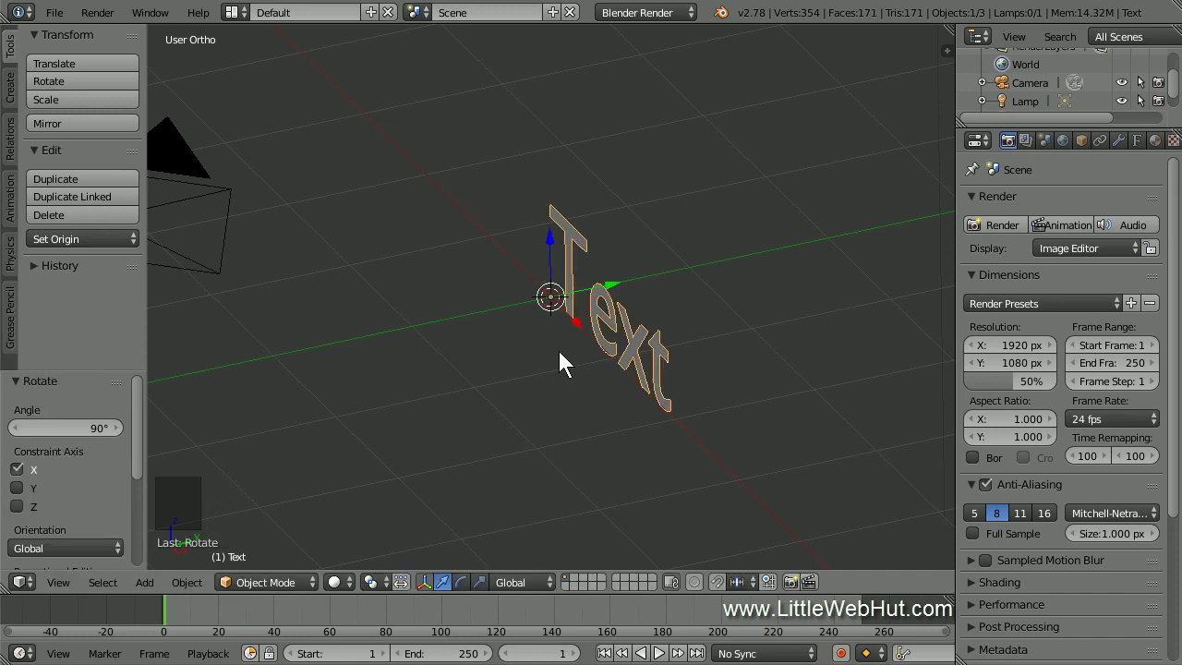
Replace the text object's content with "Blender" and return to Object Mode
key("Tab")
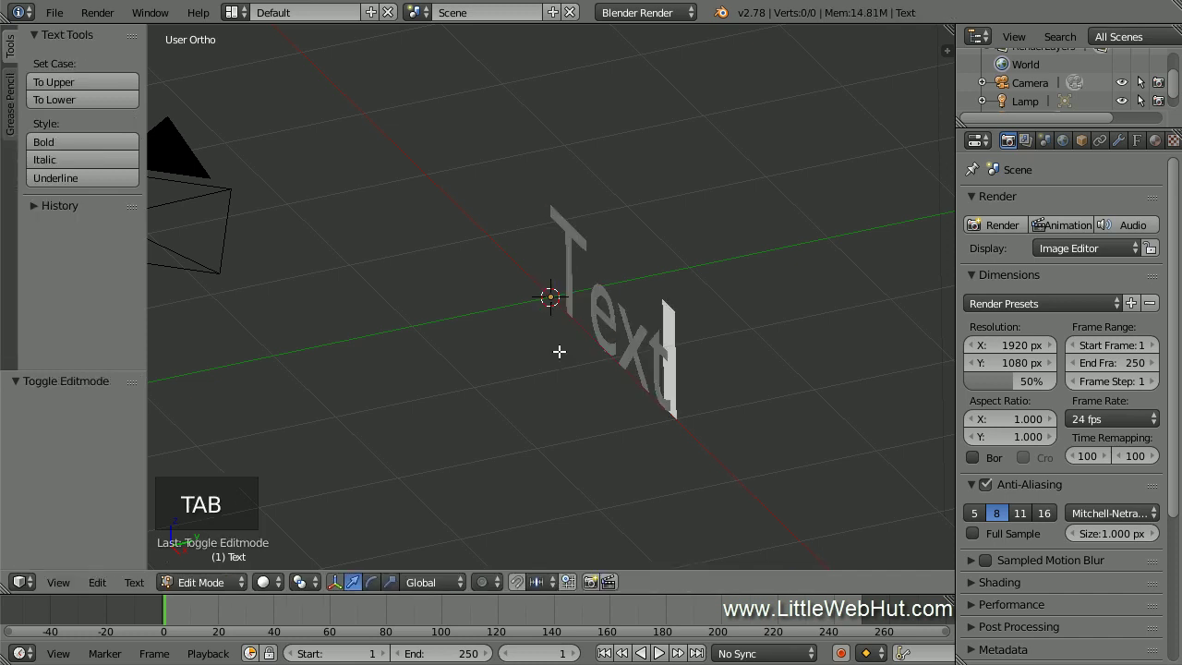
key("BackSpace")
key("BackSpace")
key("BackSpace")
key("BackSpace")
key("BackSpace")
key("BackSpace")
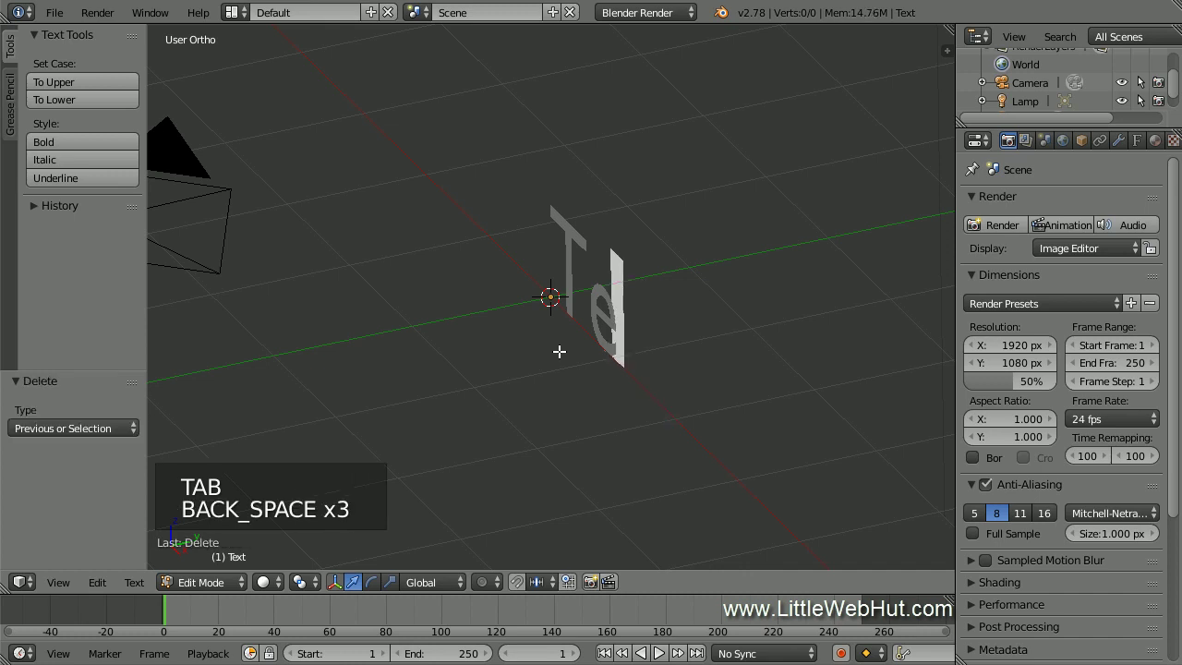
type("B")
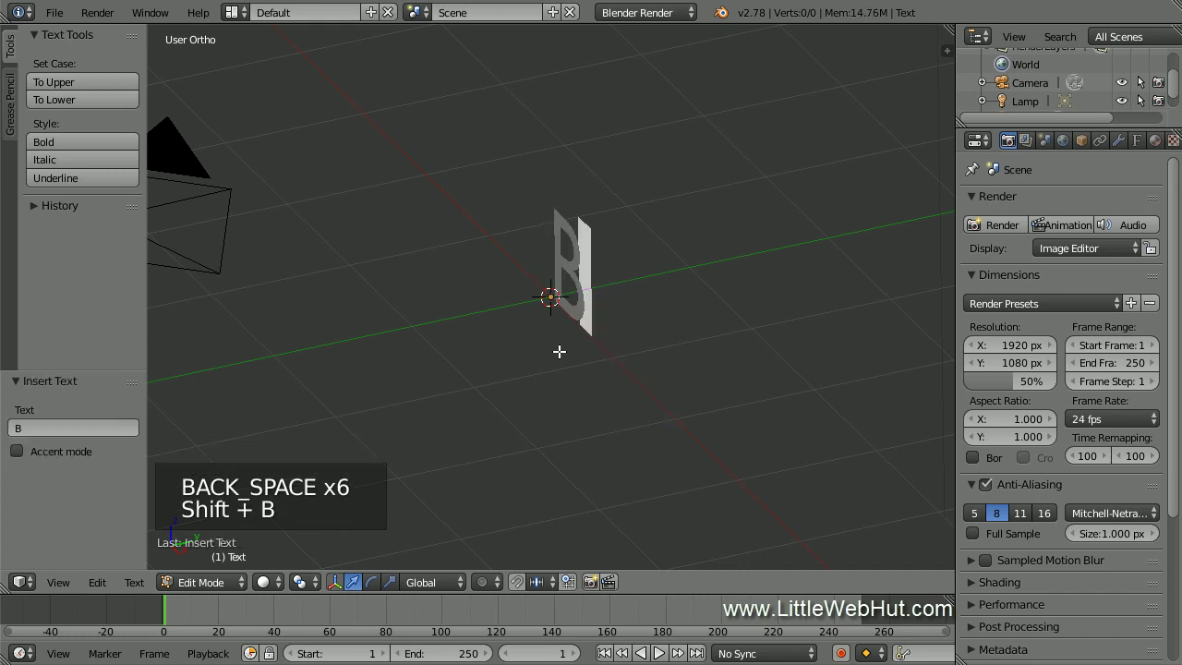
type("lender")
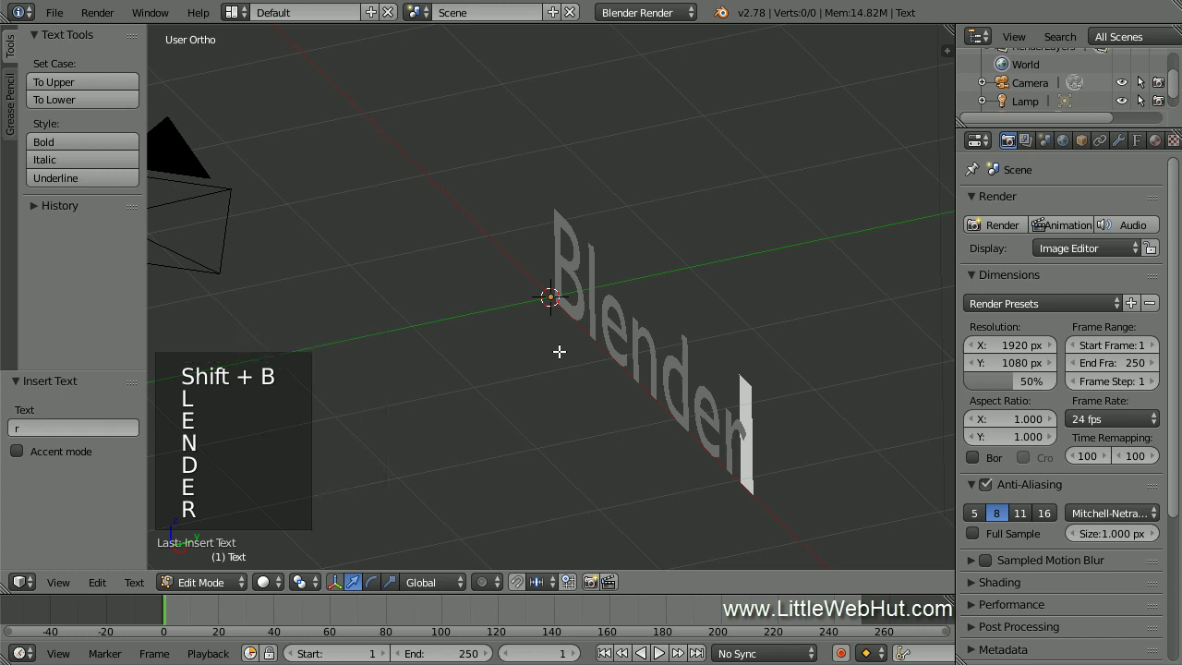
key("Tab")
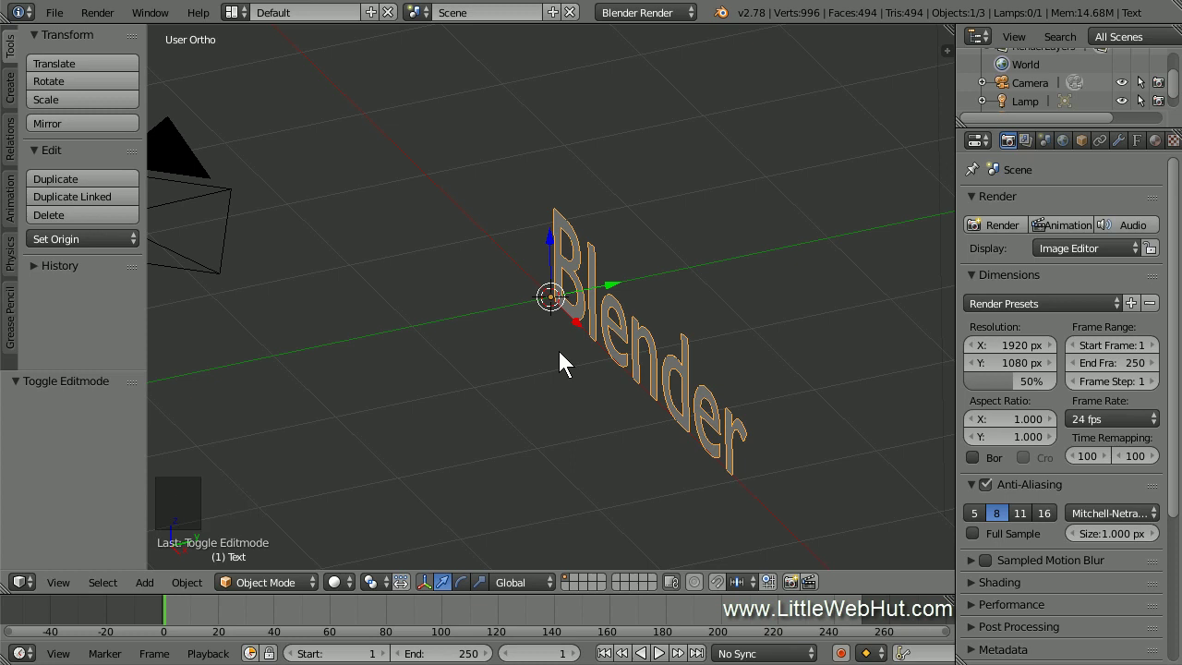
Extrude the "Blender" text by 0.1 and convert it to a mesh
left_click(1138, 139)
double_click(1030, 456)
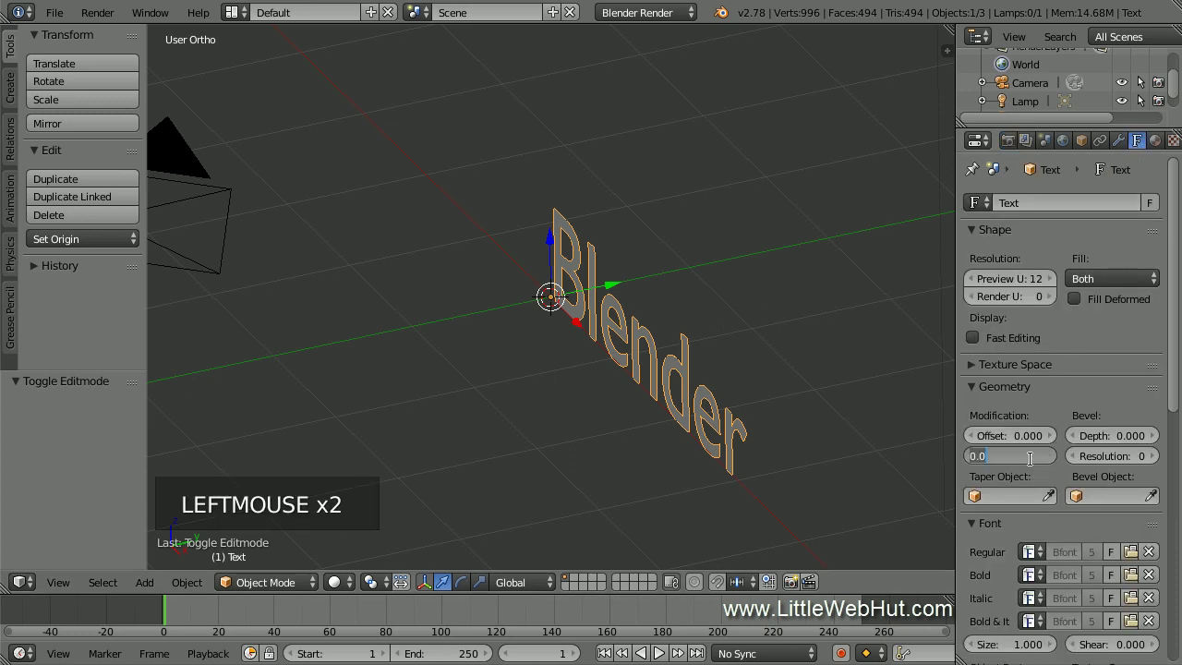
type(".1")
key("Return")
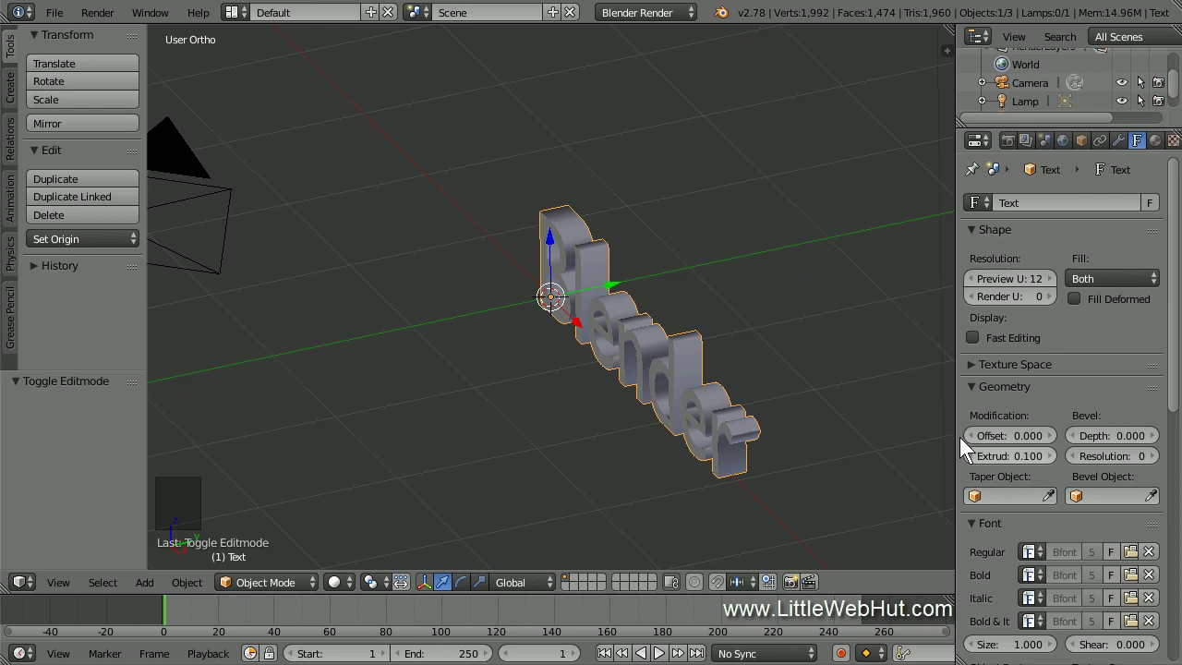
key("alt+c")
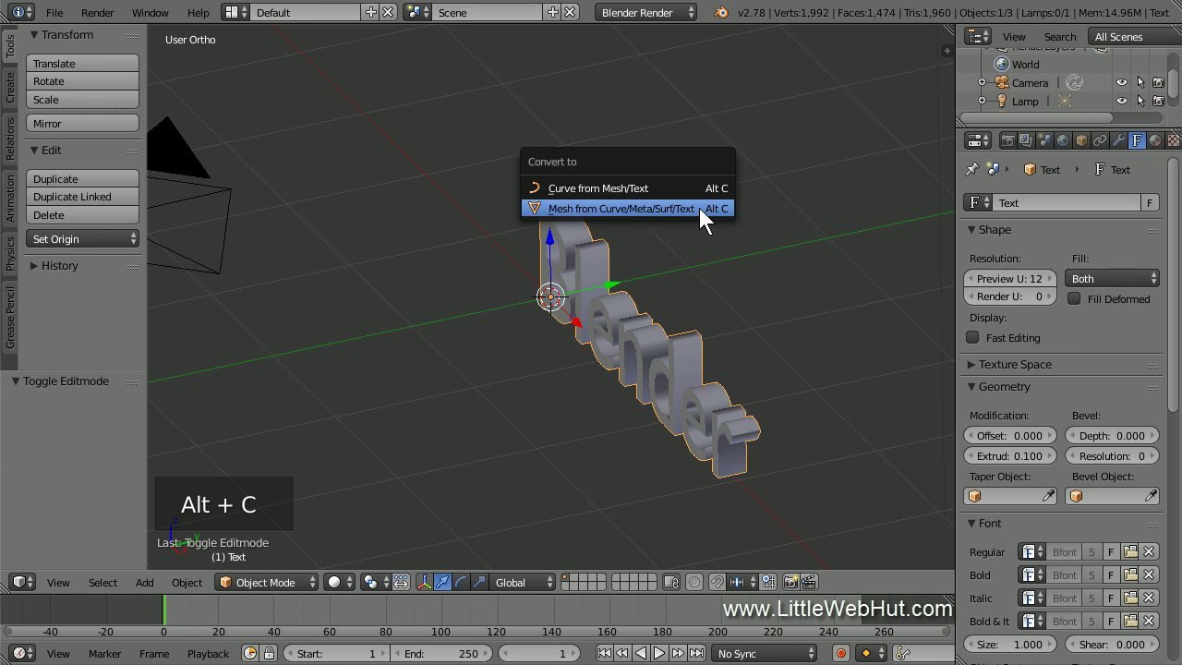
left_click(699, 208)
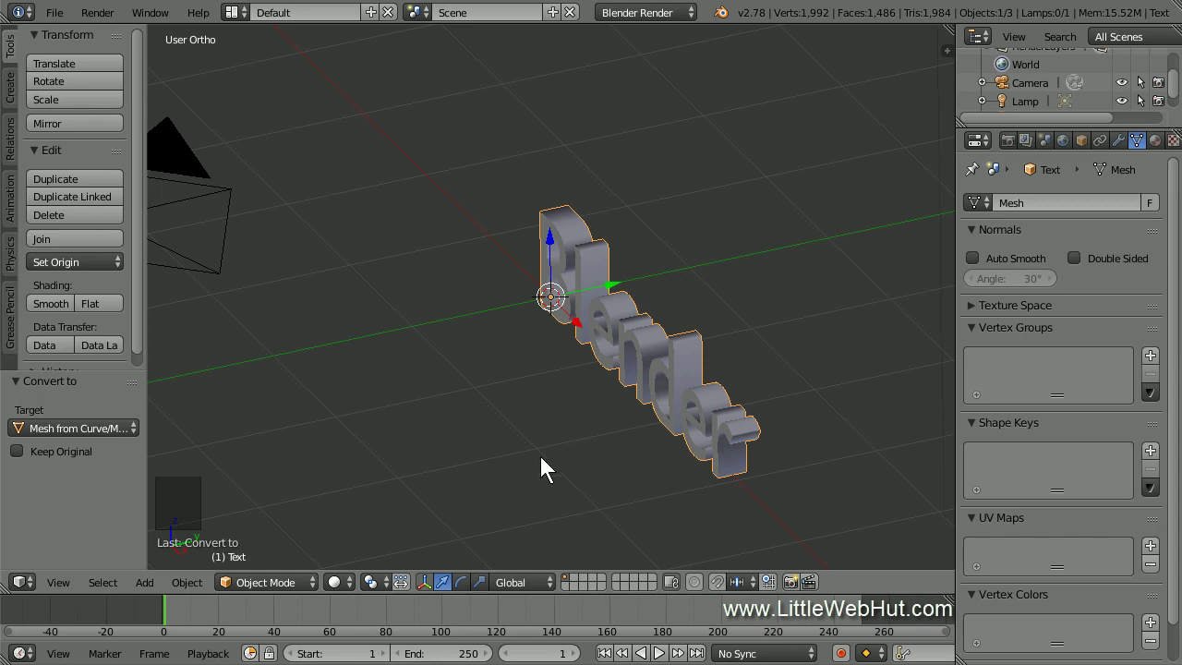
Place the 3D cursor on the underside of the letter B and add ivy to the text mesh there
middle_click_drag(535, 457, 688, 354)
scroll(788, 354, "up", 1)
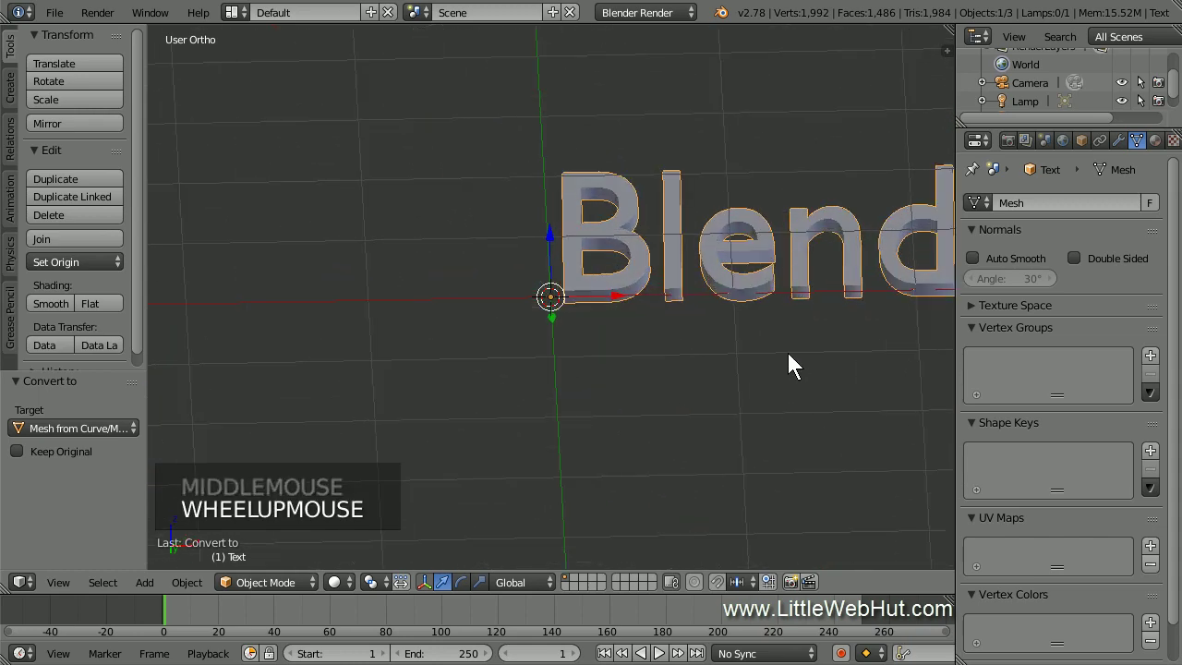
scroll(788, 353, "up", 6)
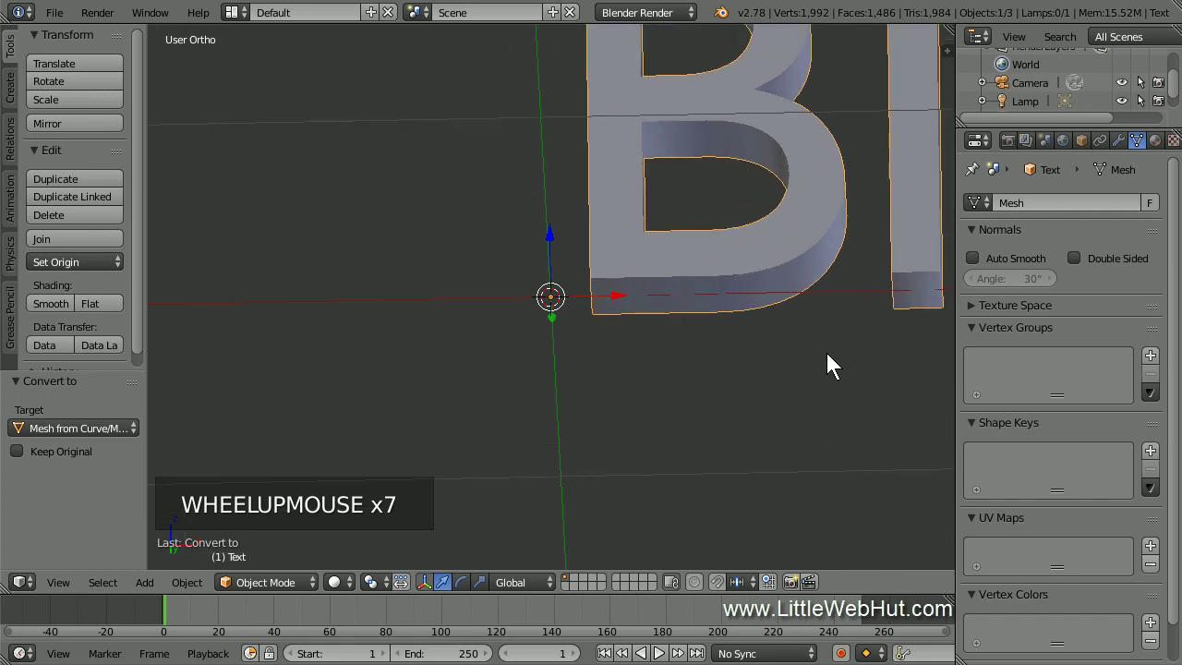
middle_click_drag(827, 352, 641, 486, "shift")
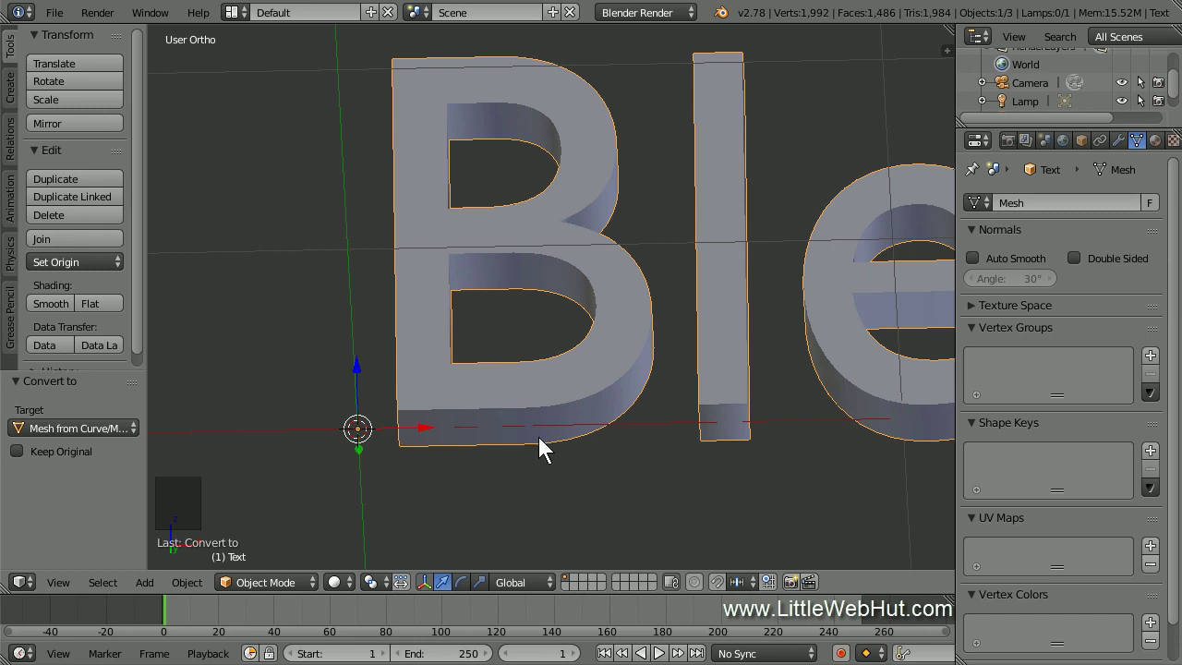
left_click(512, 415)
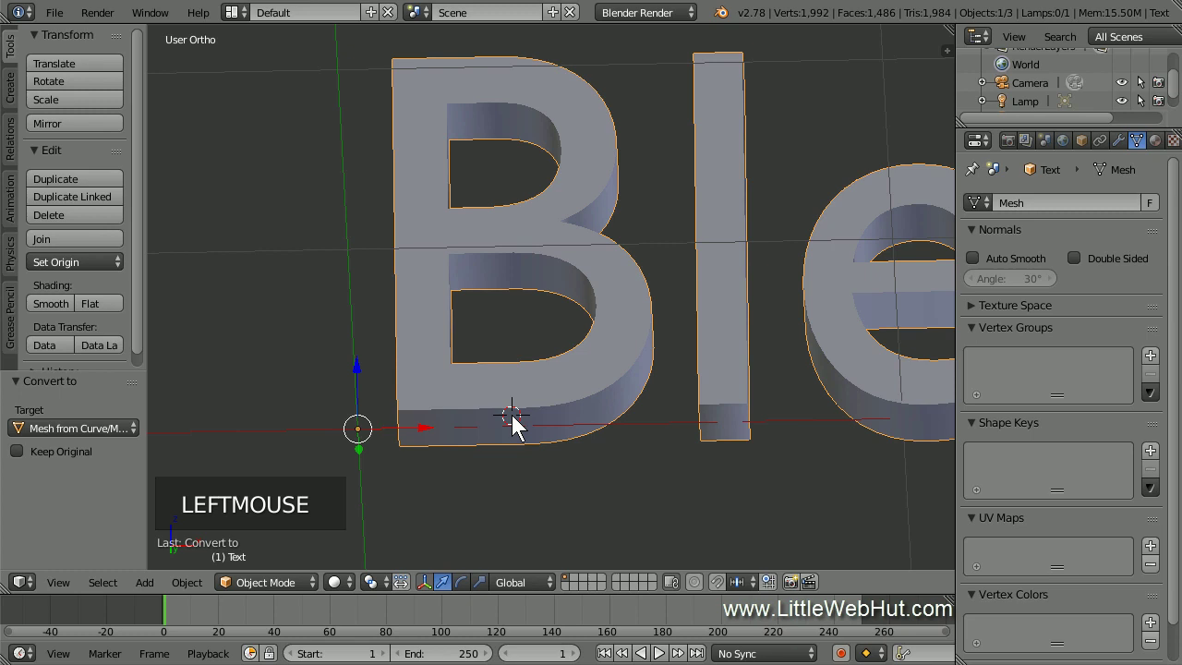
key("shift+a")
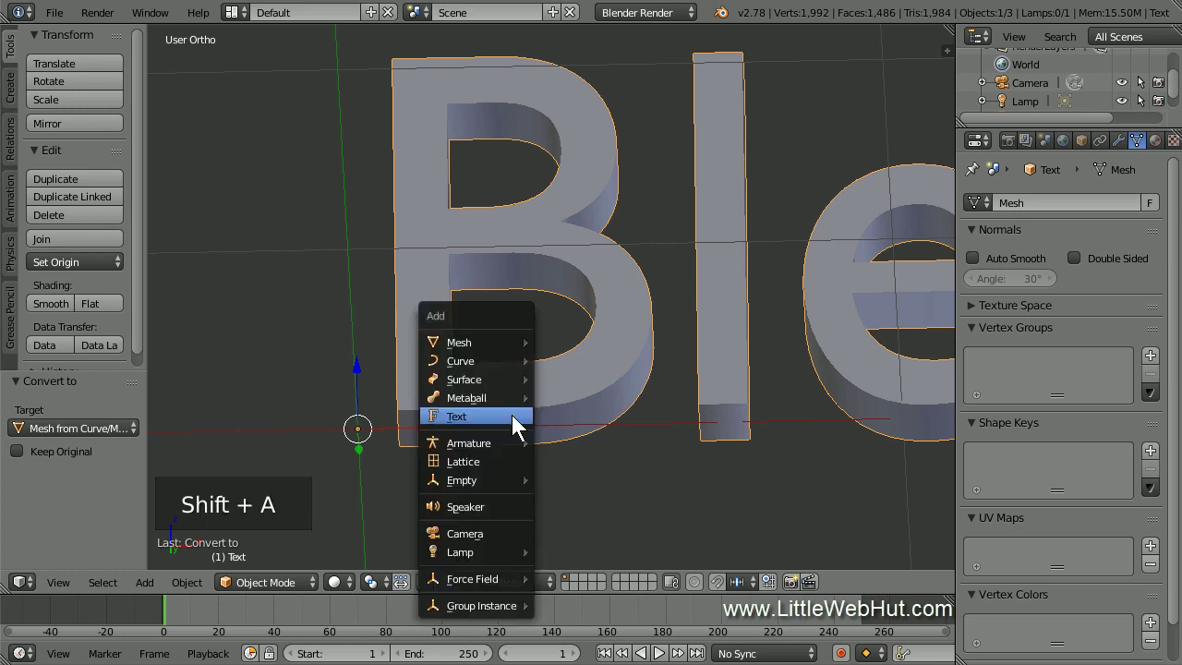
mouse_move(512, 364)
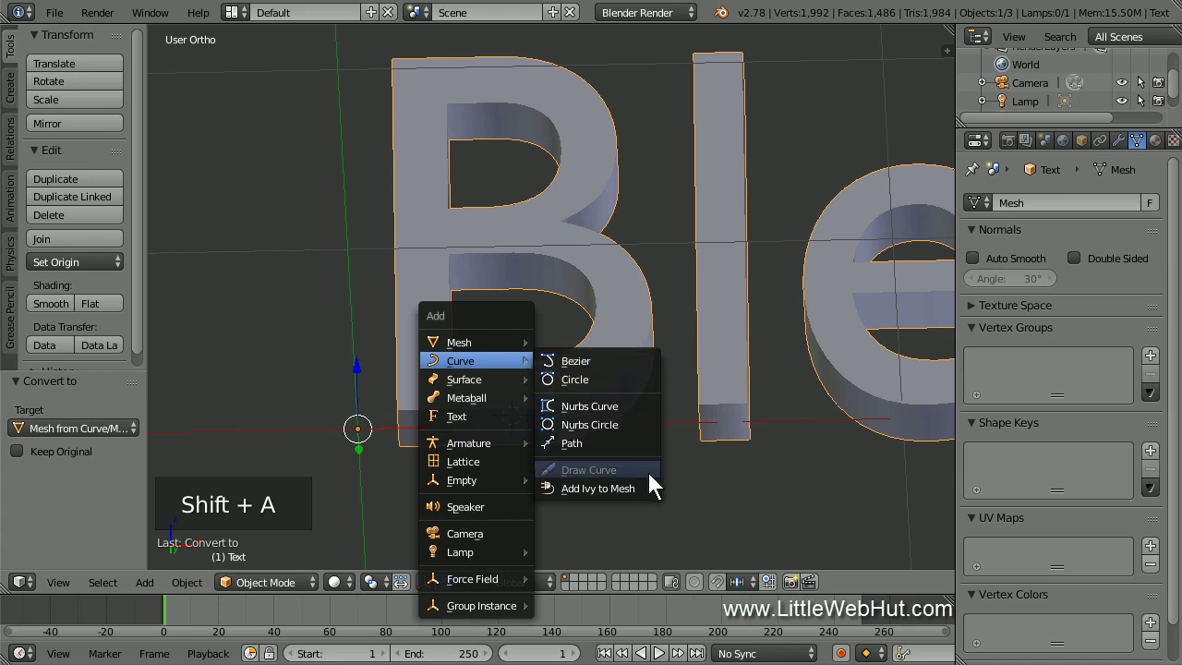
left_click(598, 487)
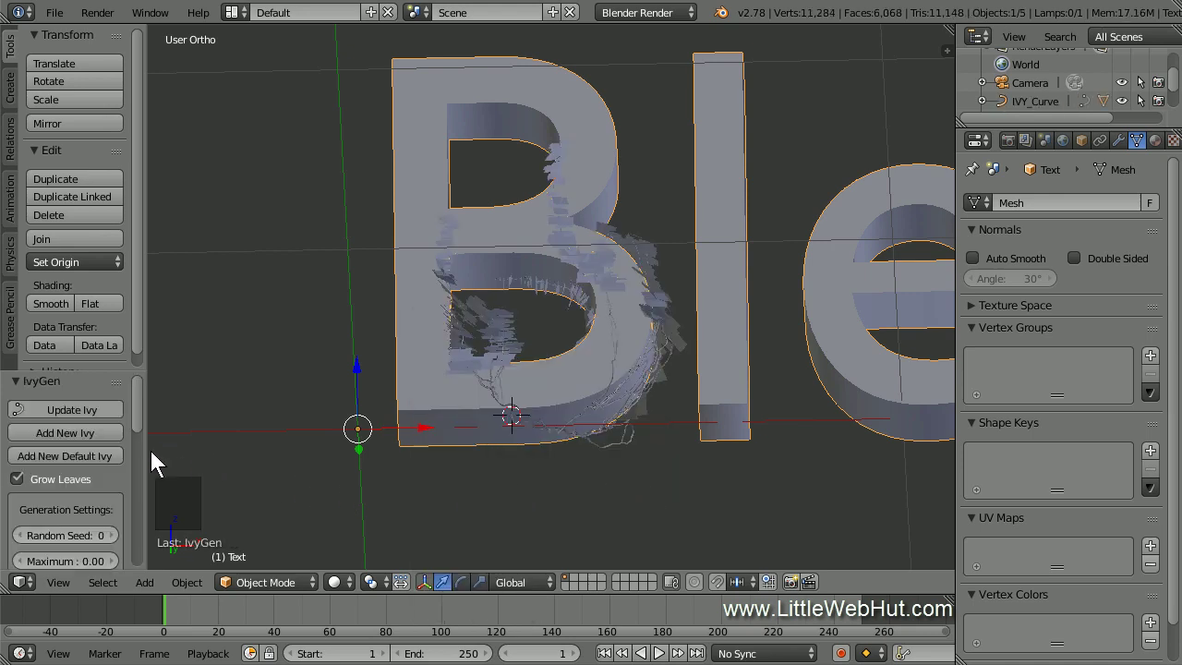
Enlarge the IvyGen settings area, turn off Grow Leaves and update the ivy
left_click_drag(146, 455, 182, 456)
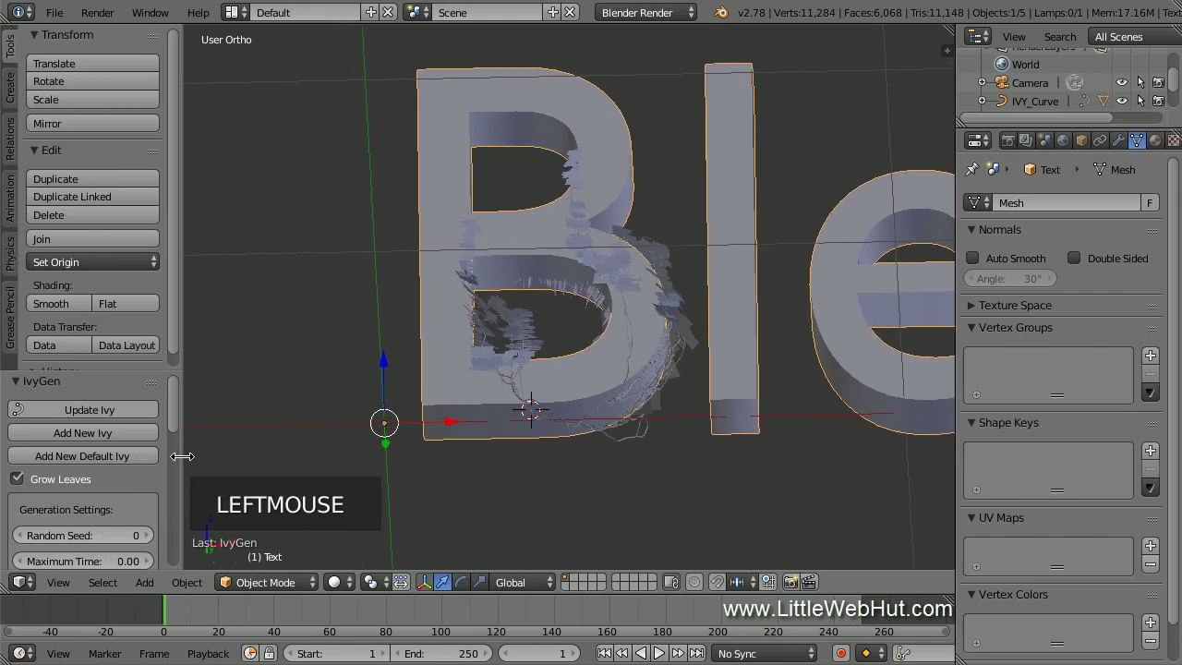
left_click_drag(139, 373, 161, 218)
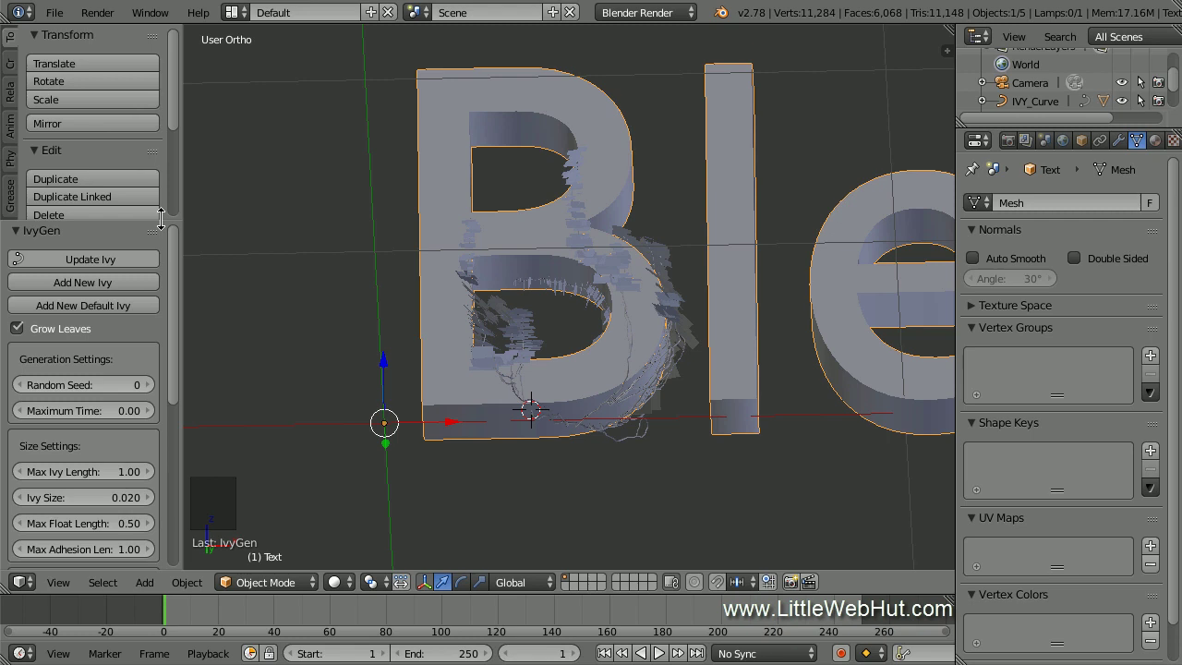
left_click(18, 329)
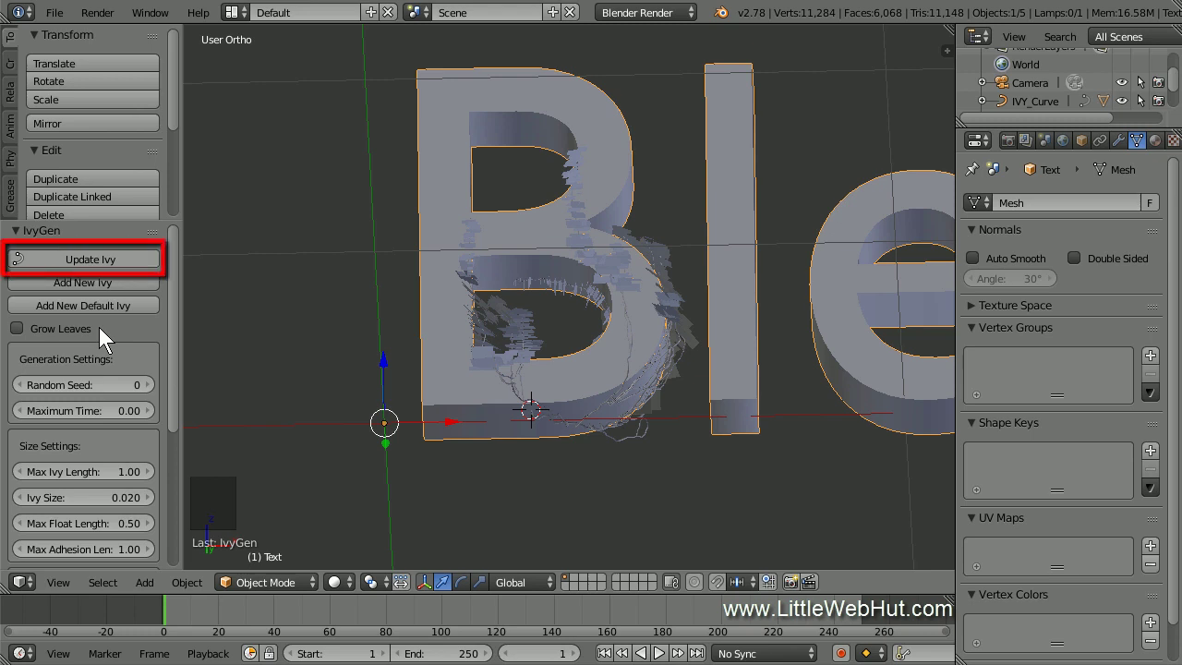
left_click(133, 259)
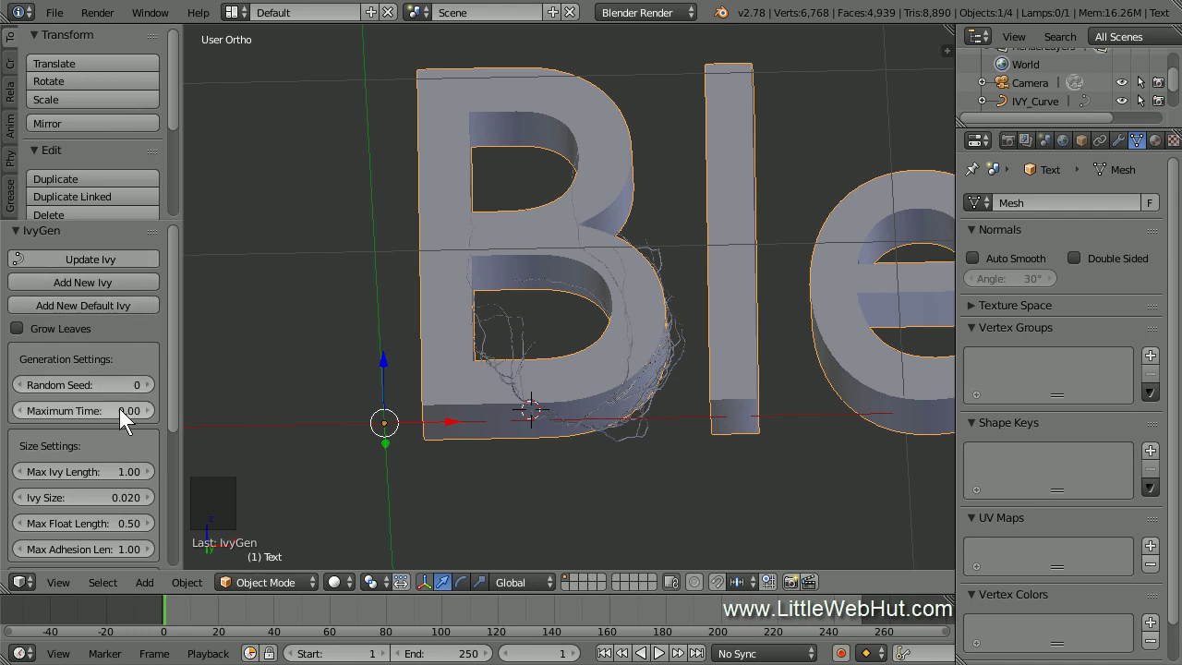
Set the Max Ivy Length to 3 and regenerate the ivy
left_click(111, 468)
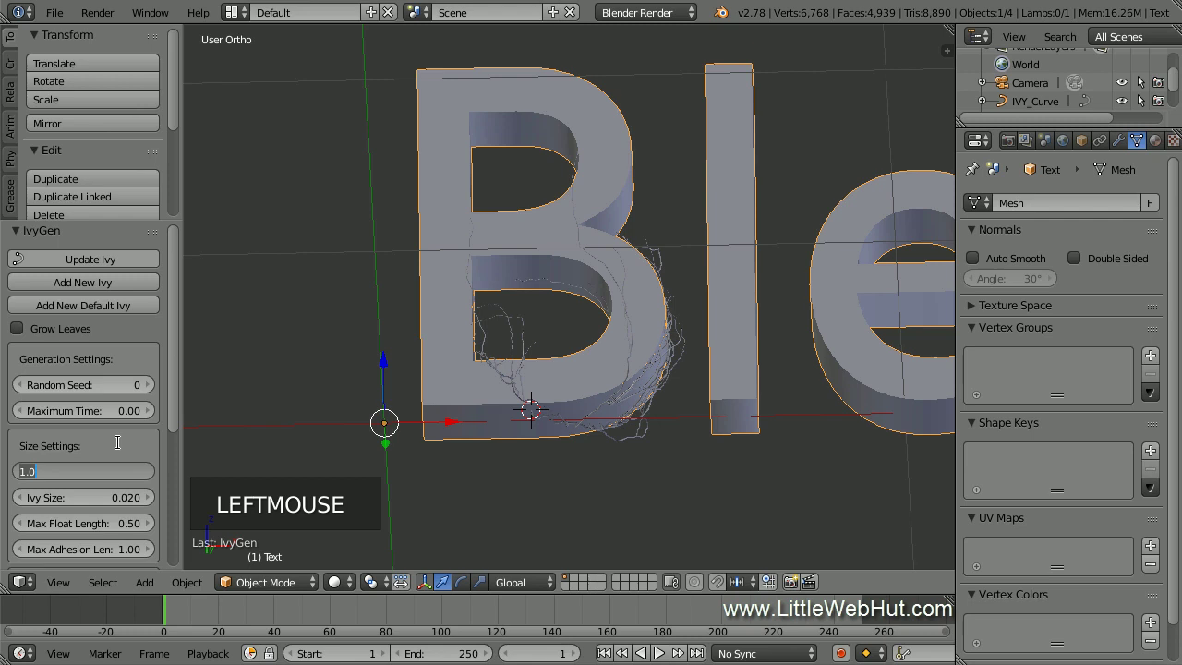
type("3")
key("Return")
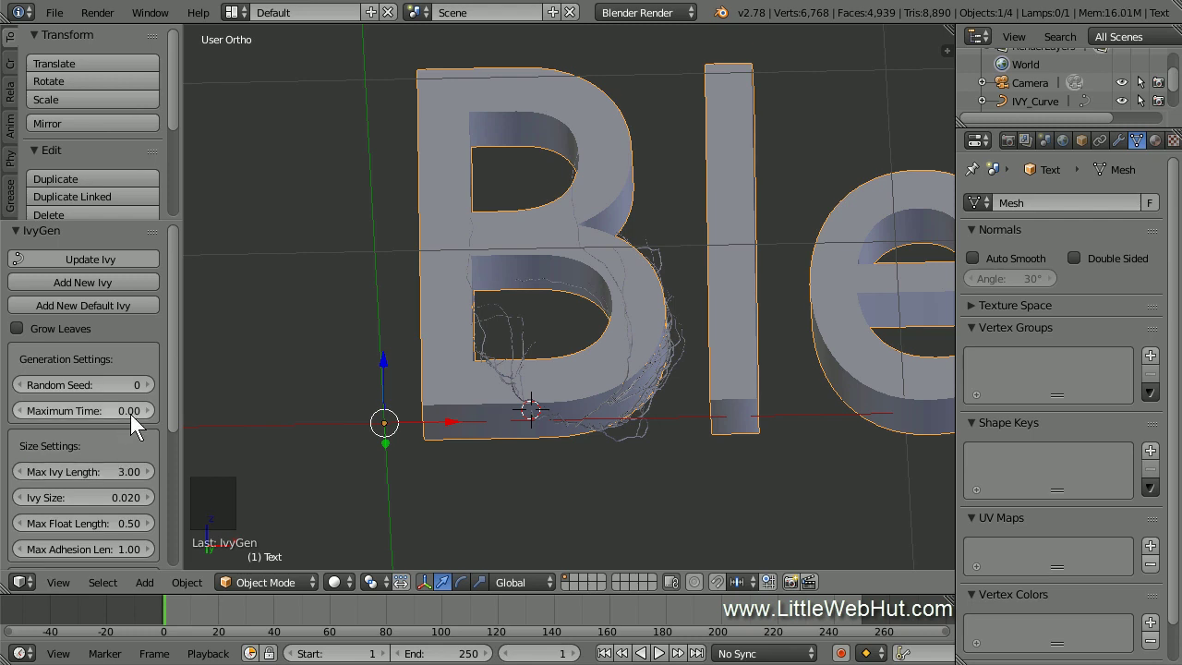
left_click(145, 258)
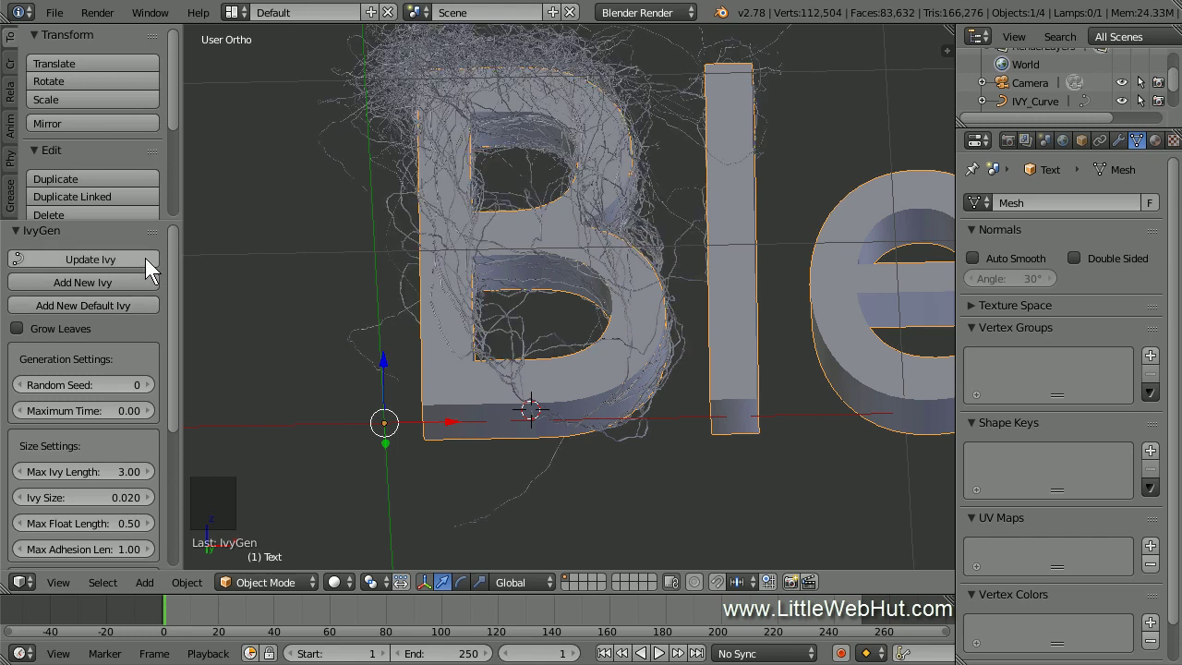
Set the Adhesion Weight to 0.25 in the IvyGen settings and update the ivy
left_click_drag(170, 263, 155, 369)
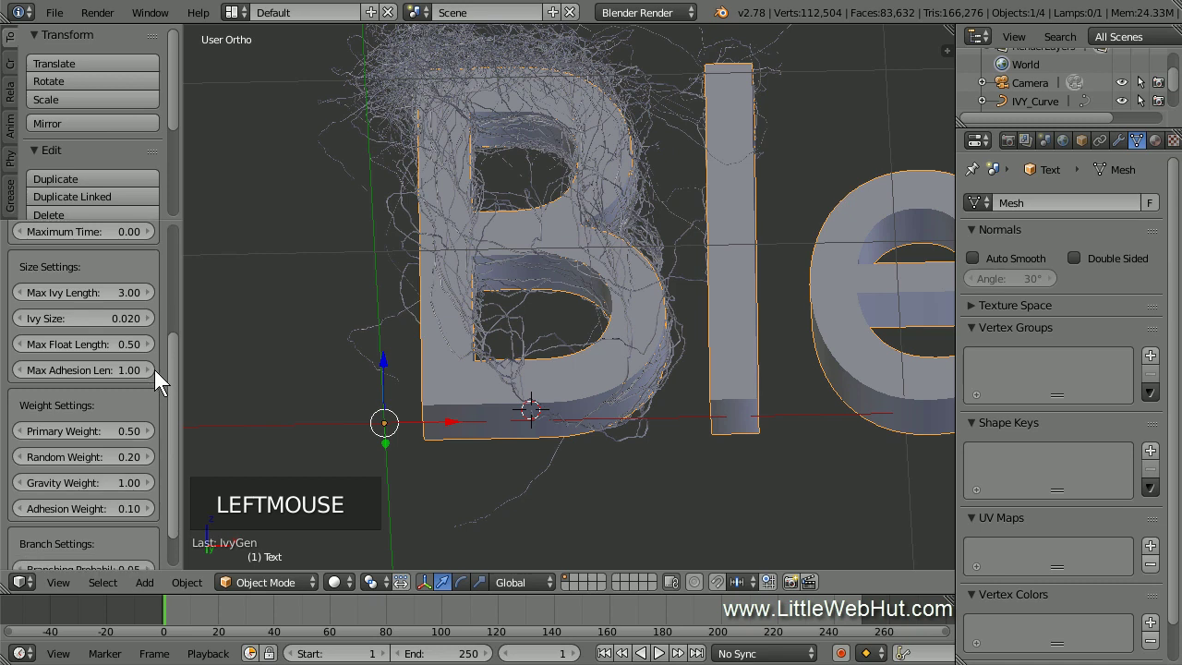
double_click(111, 507)
type("0.25")
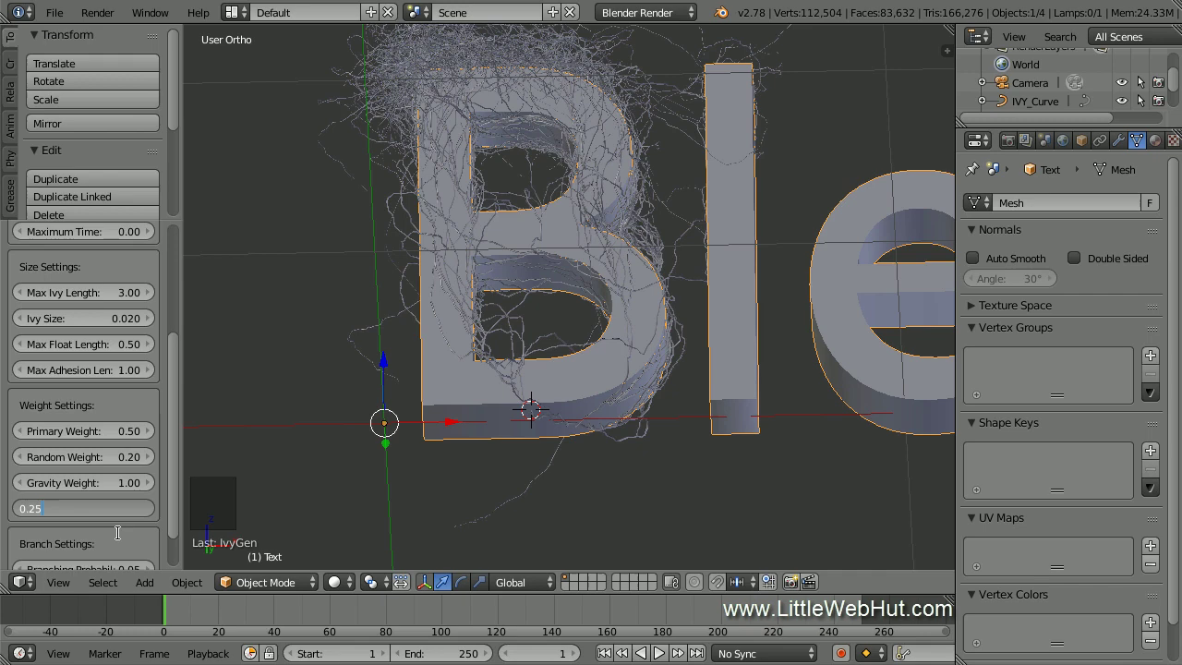
key("Return")
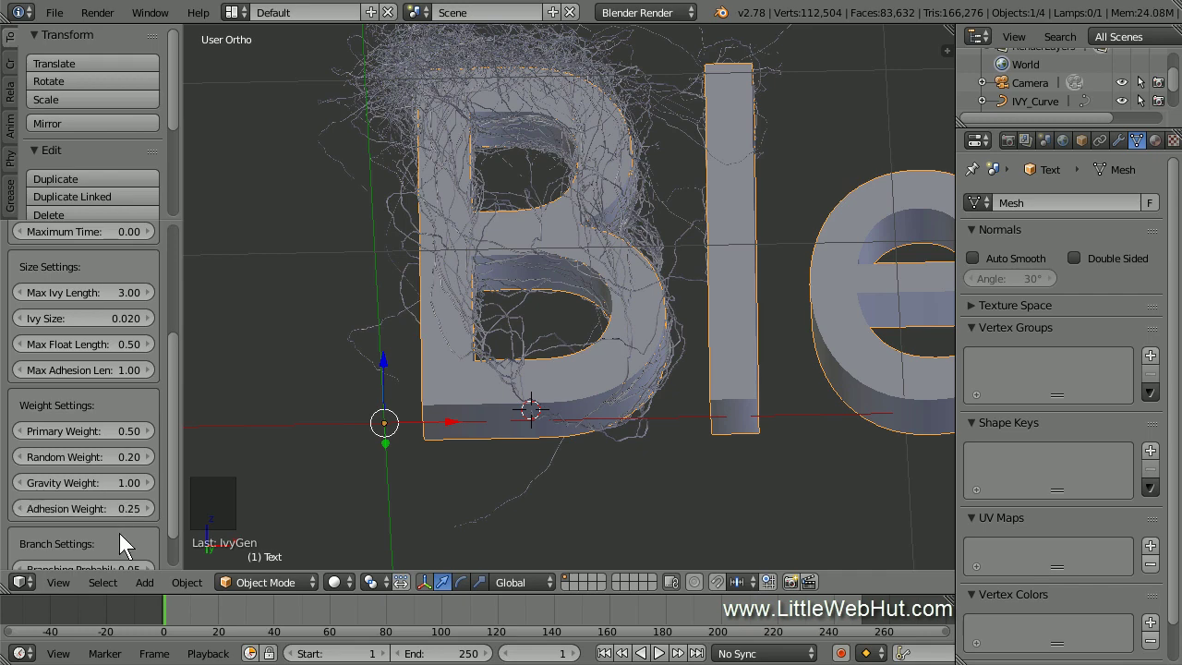
left_click_drag(172, 499, 177, 376)
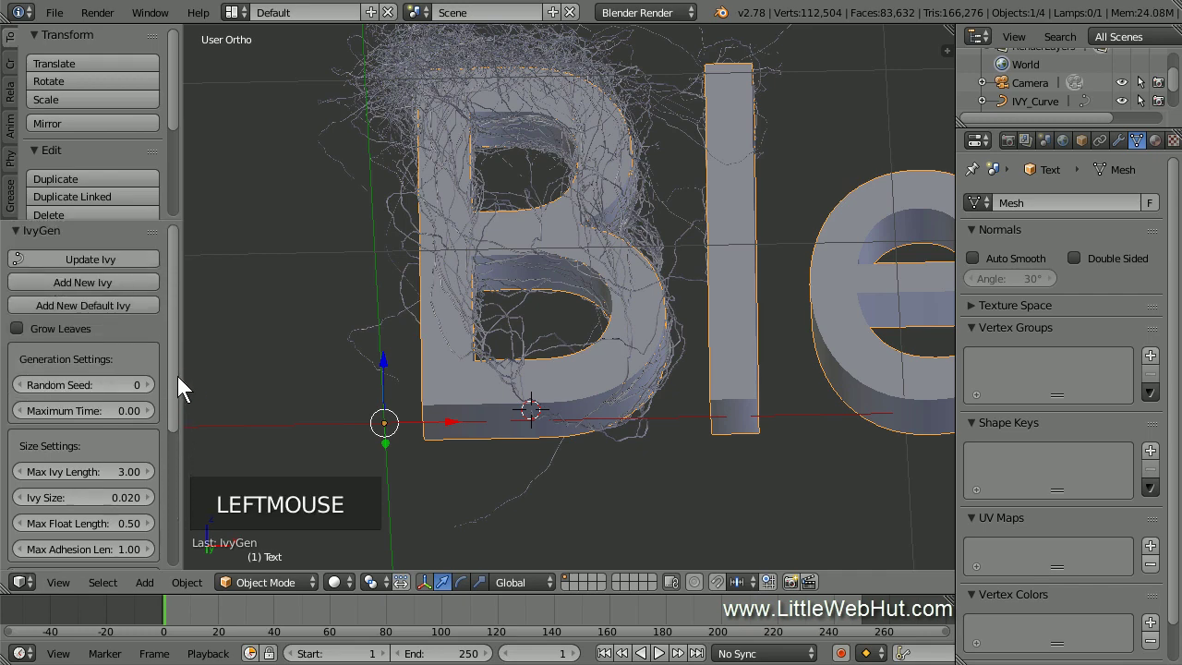
left_click(135, 259)
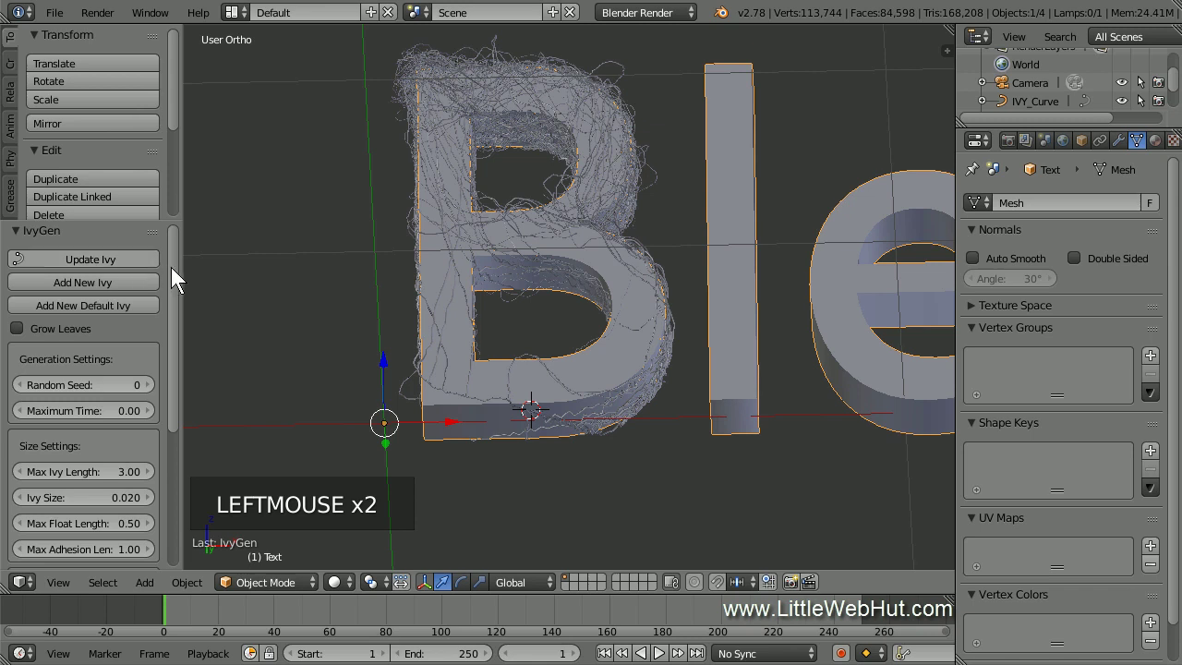
Set the Ivy Branch Size to 0.002 and update the ivy to thicken its branches
left_click_drag(171, 267, 161, 427)
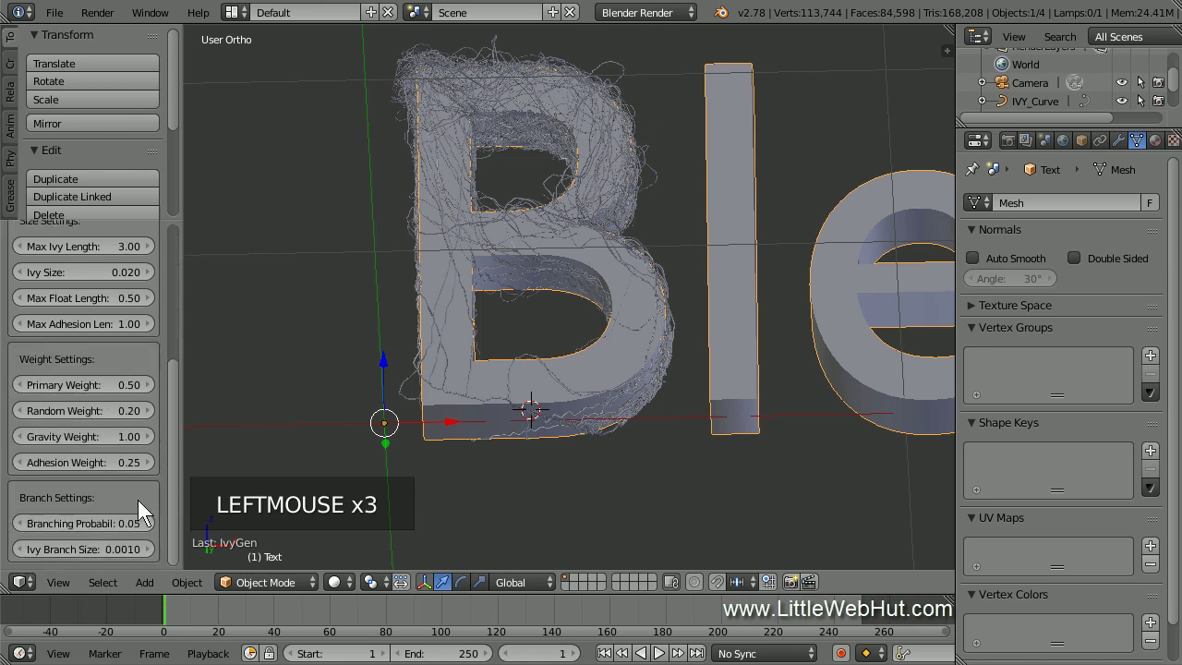
left_click(116, 548)
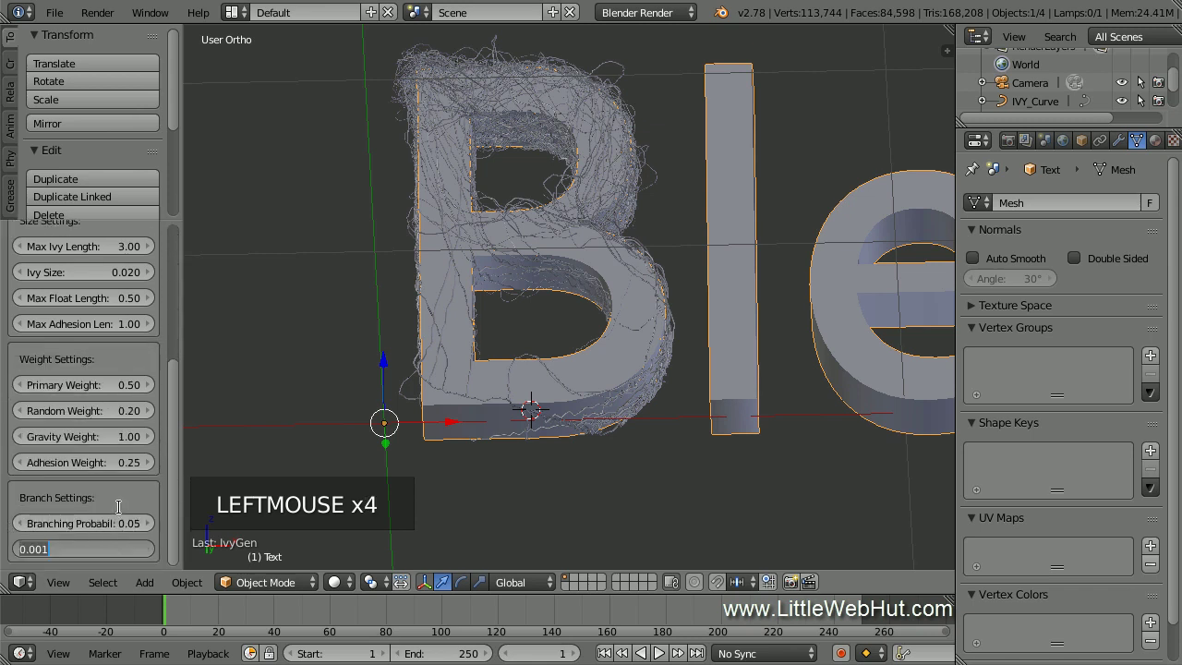
key("BackSpace")
key("BackSpace")
type("02")
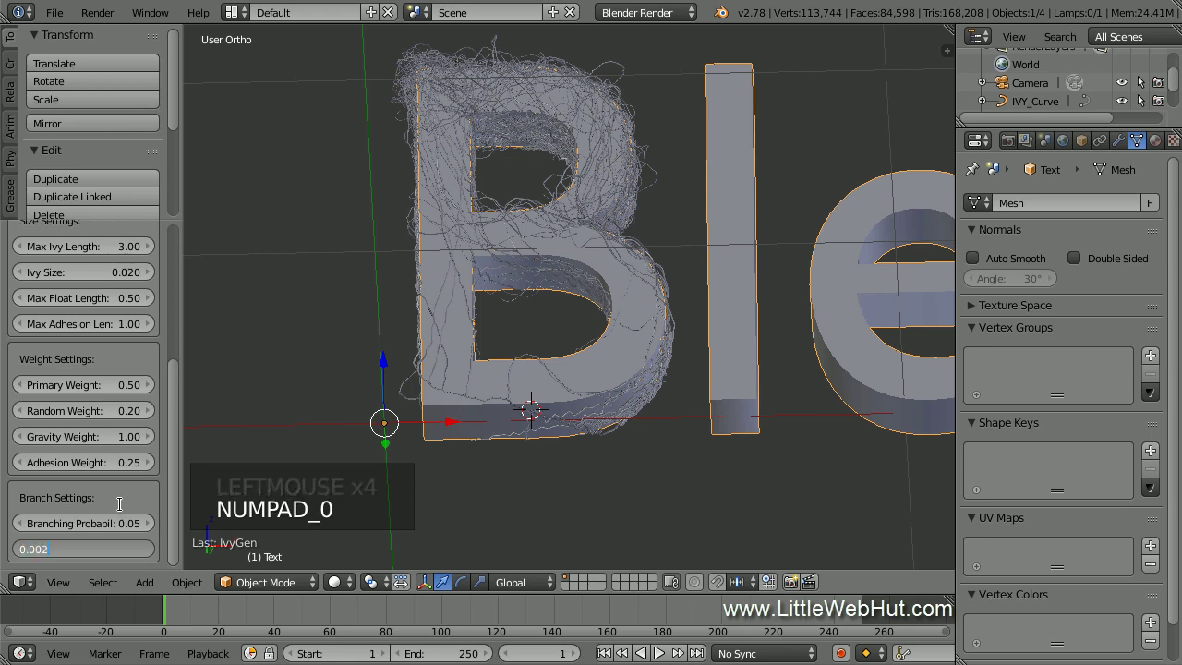
key("Return")
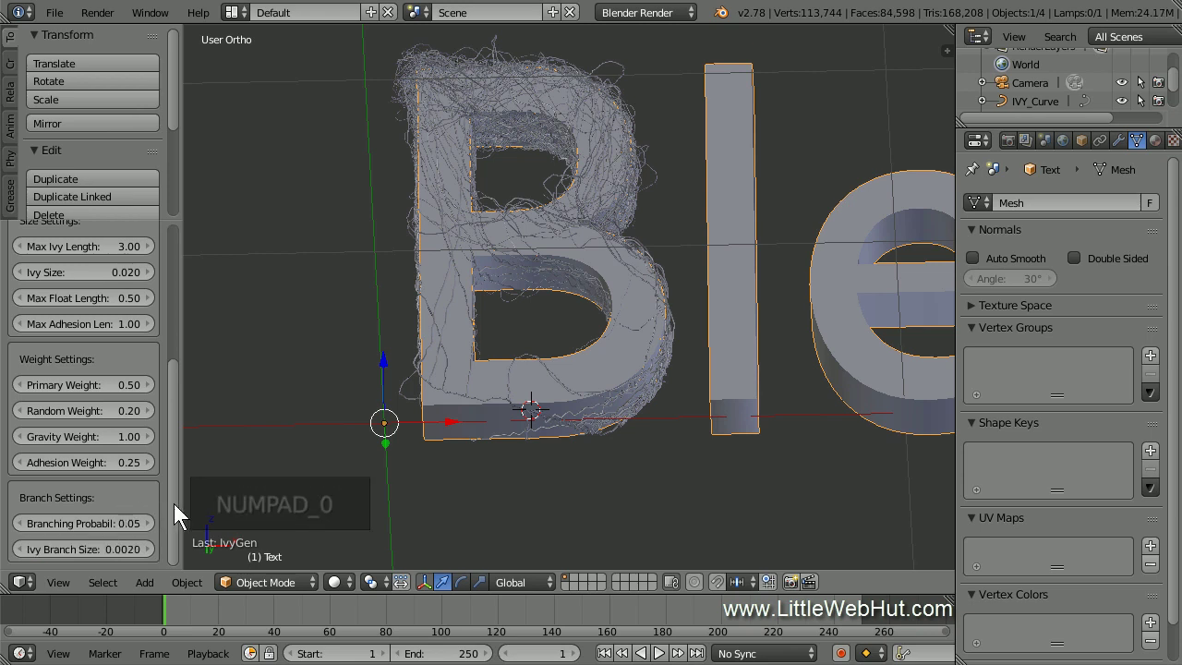
left_click_drag(173, 503, 172, 353)
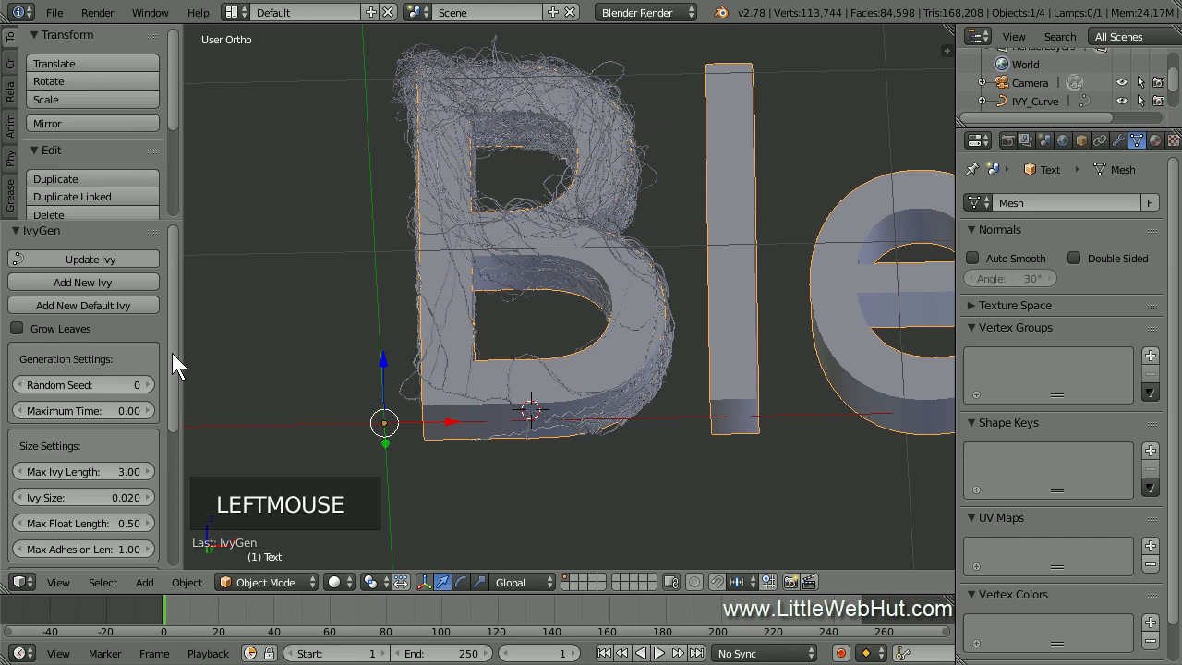
left_click(133, 261)
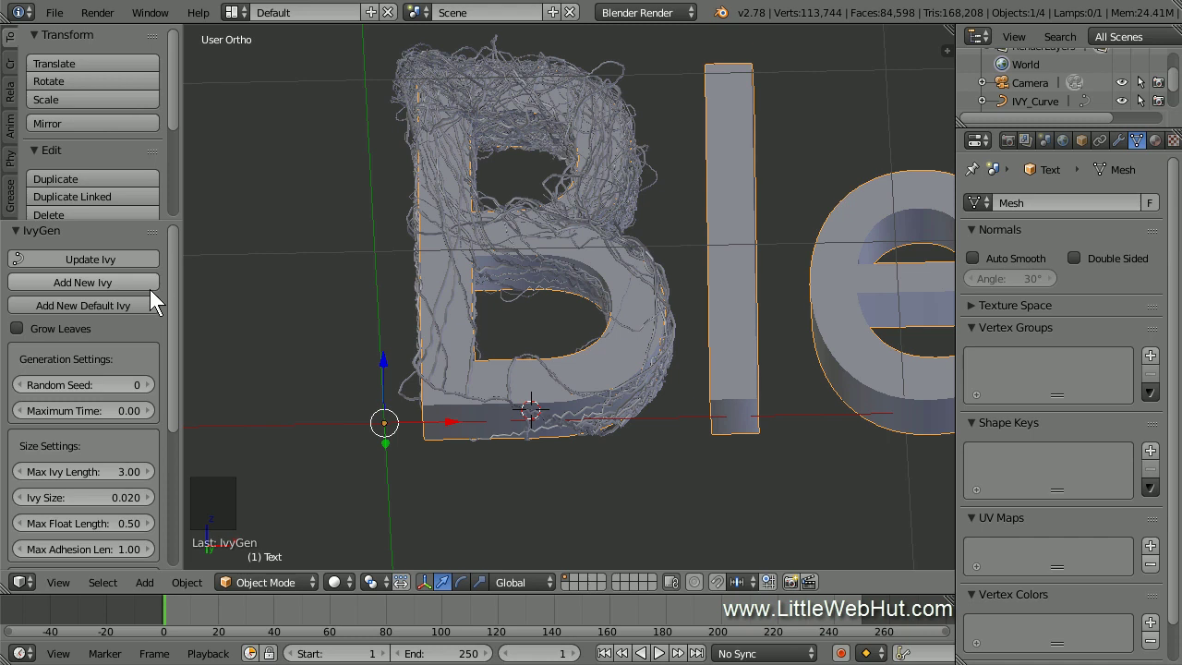
Add another ivy to the letter B with Random Seed 1, and two from the underside of the l with seeds 1 and 0
left_click(149, 384)
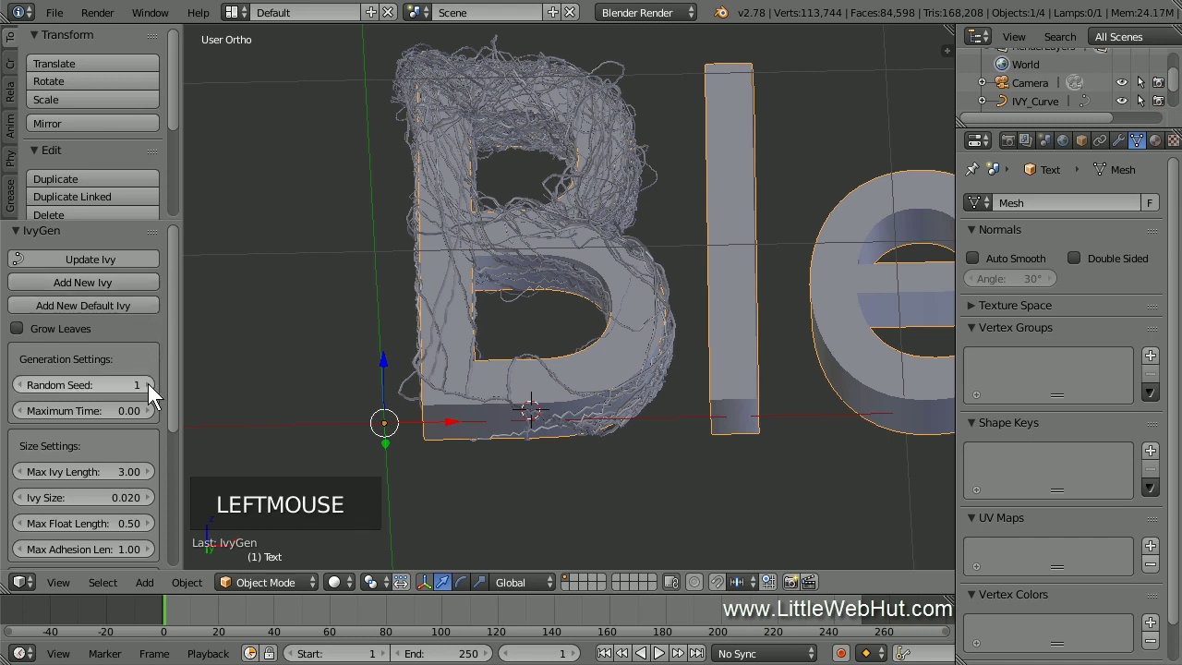
left_click(148, 287)
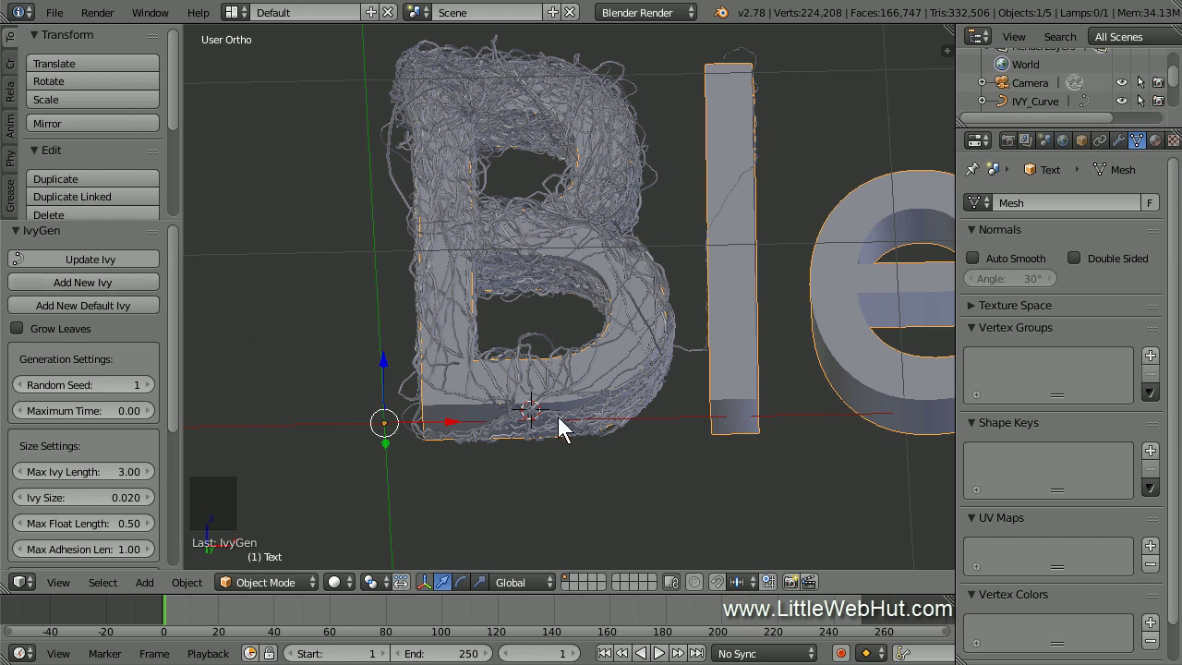
left_click(734, 407)
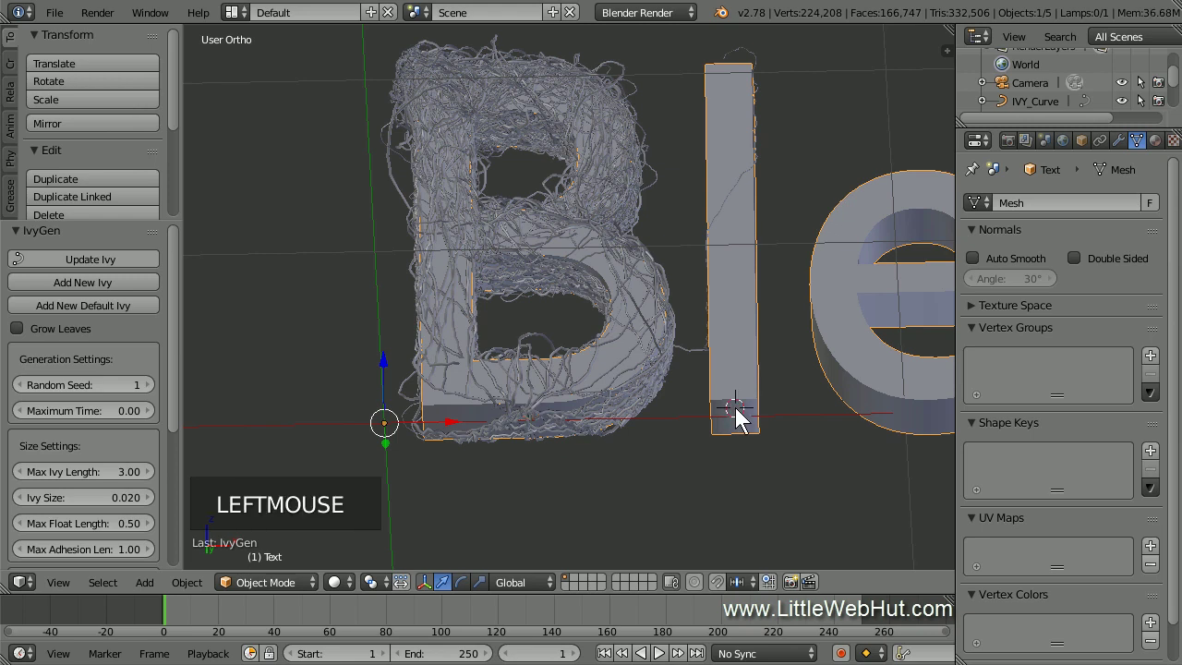
left_click(143, 292)
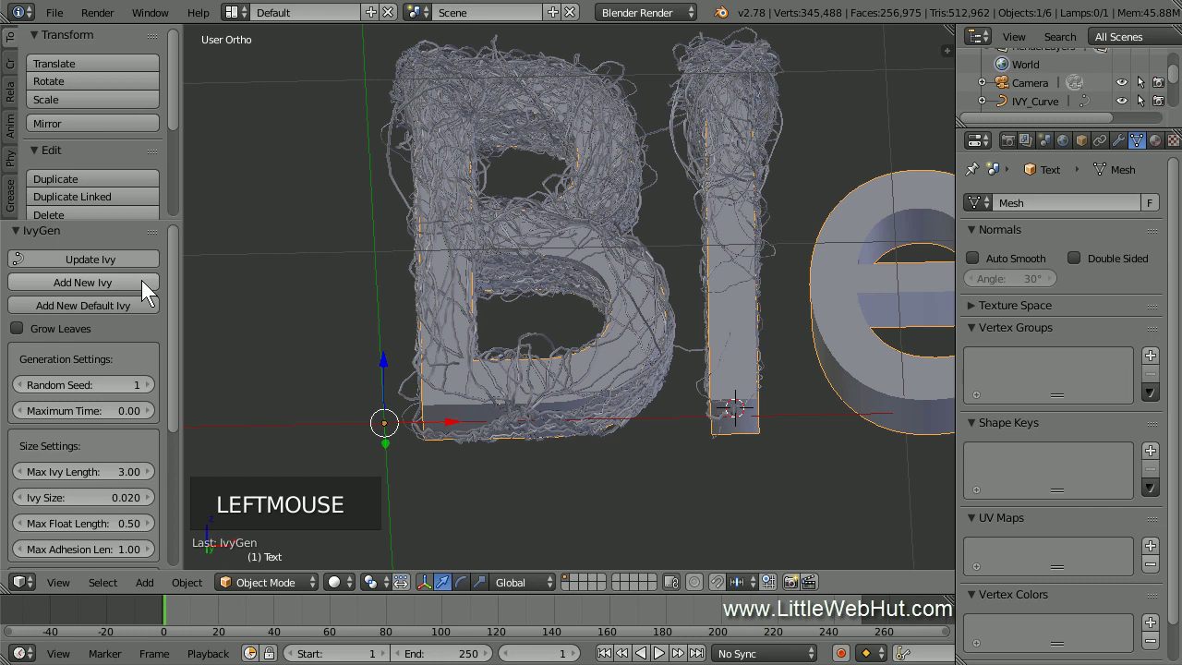
left_click(17, 384)
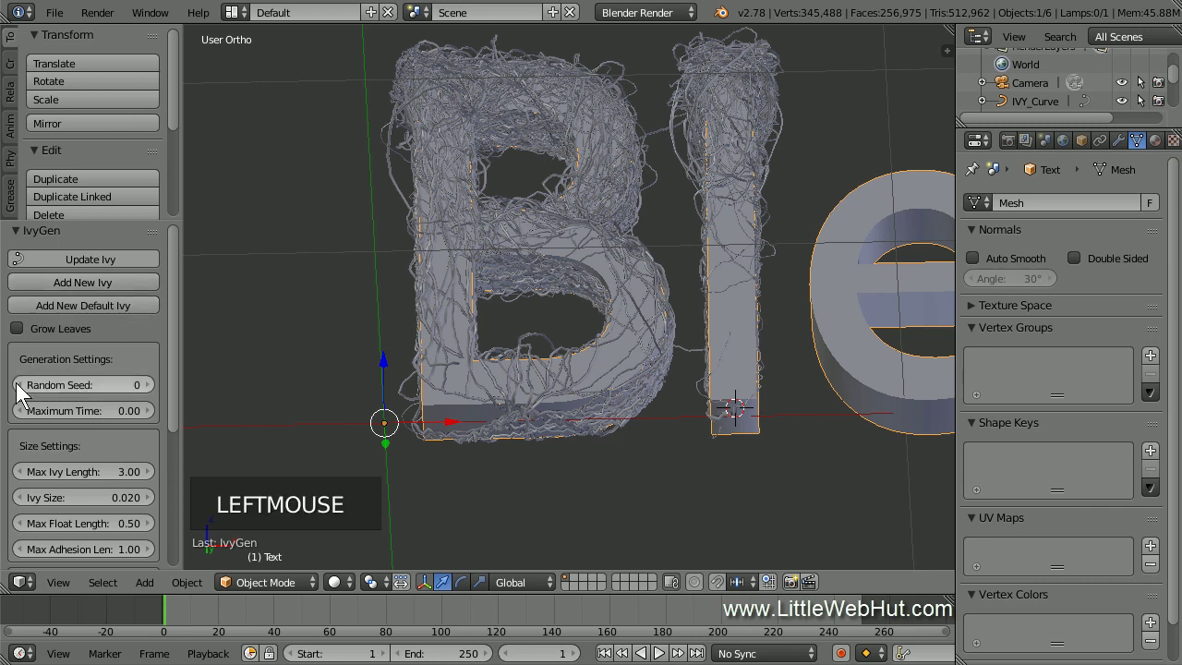
left_click(141, 282)
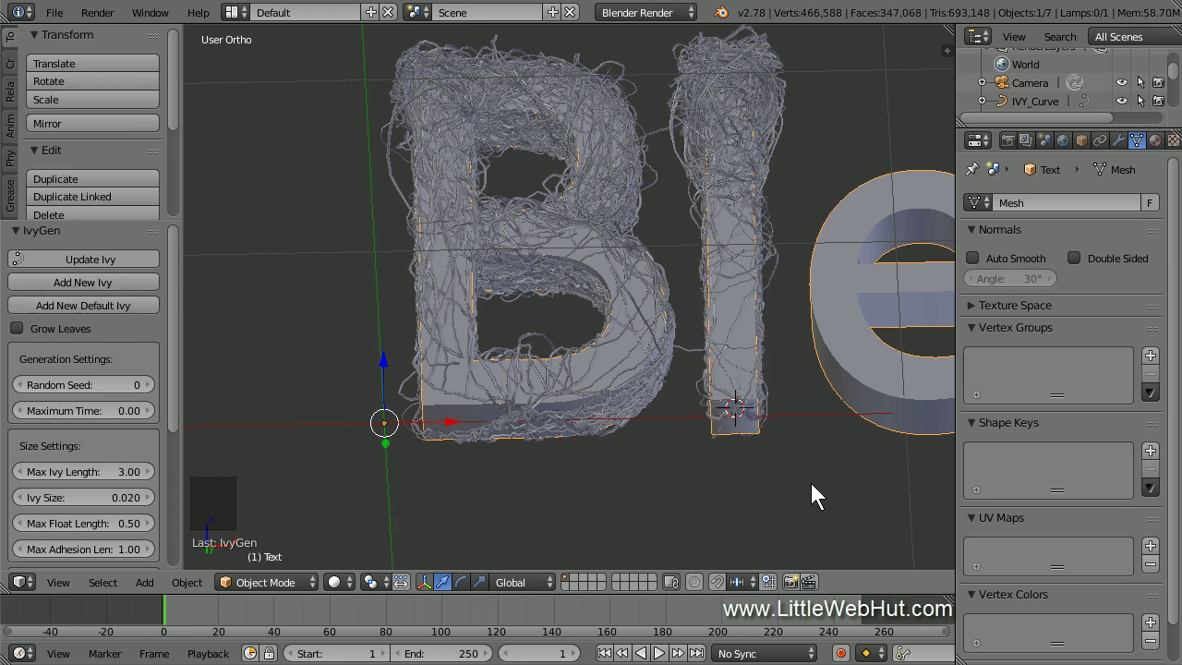
Place the 3D cursor on the underside of the first letter e and add a new ivy there
middle_click_drag(811, 486, 530, 475, "shift")
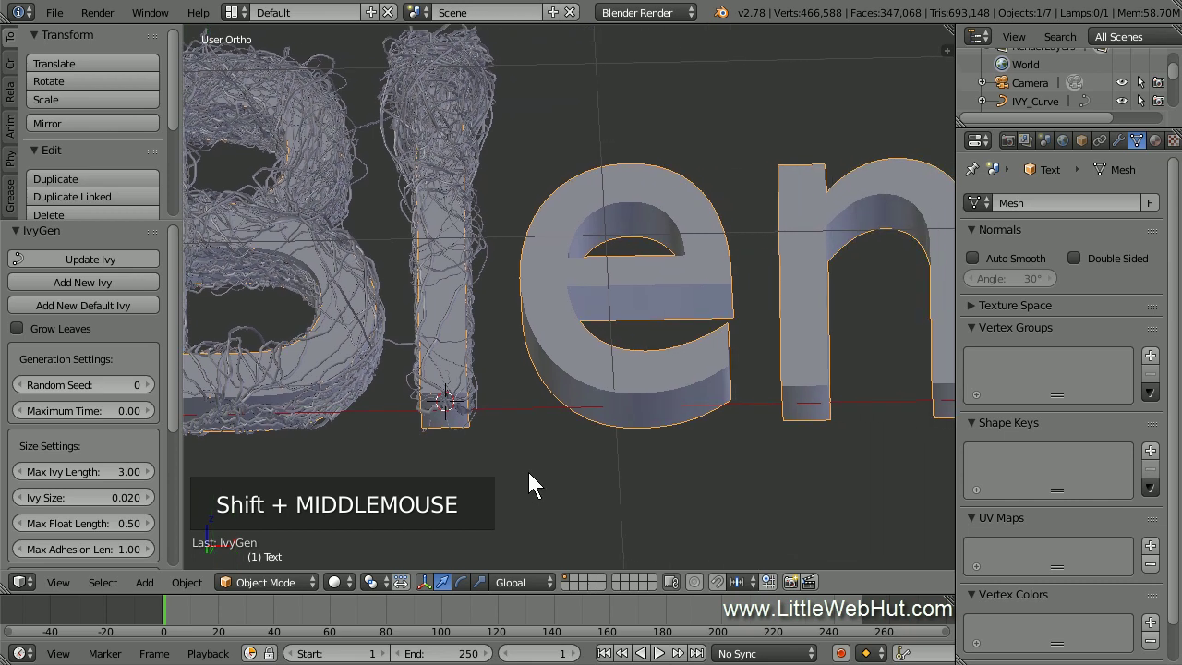
left_click(640, 403)
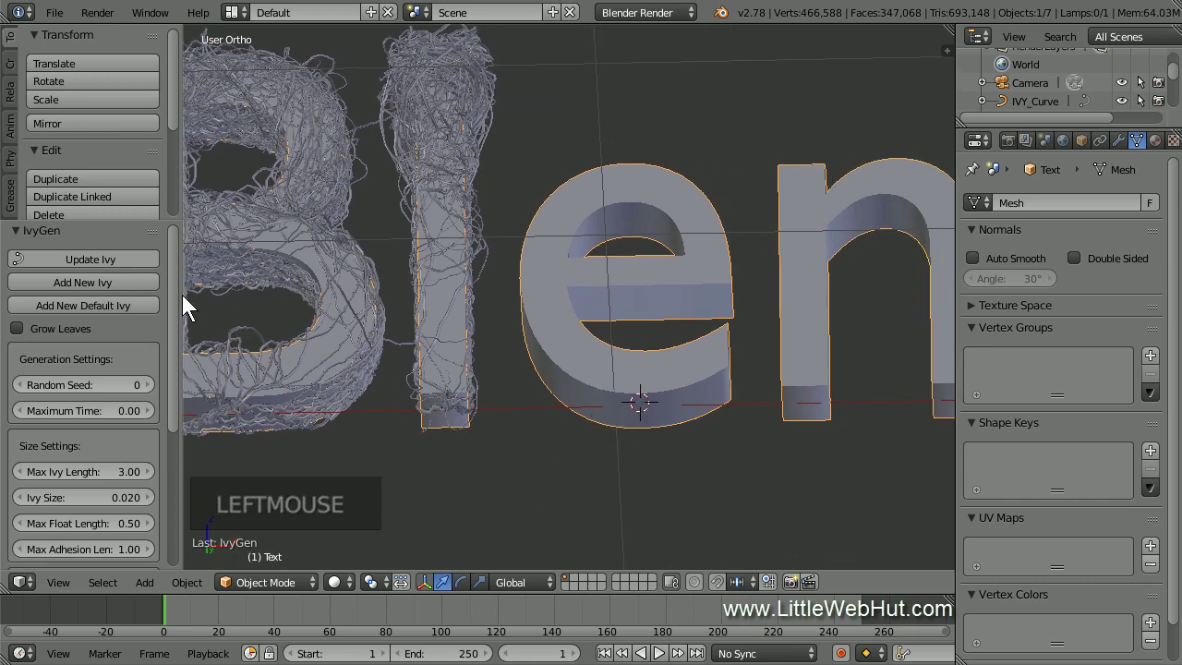
left_click(145, 284)
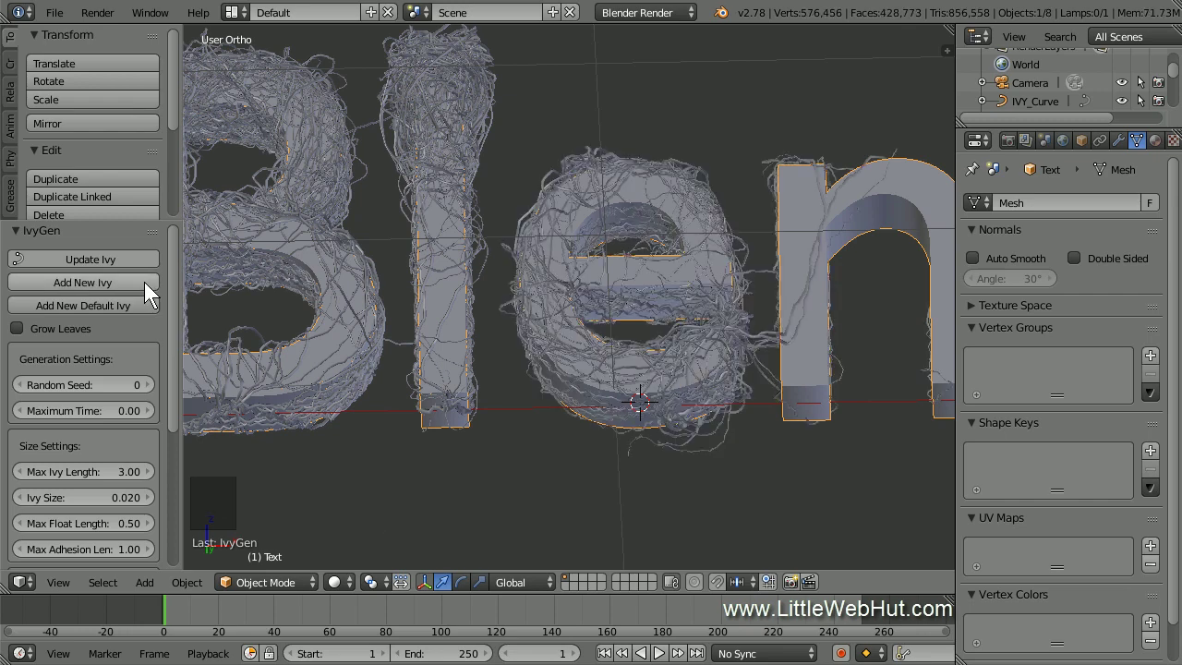
Add two new ivies from the underside of the n's left leg, one with Random Seed 0 and one with 1
middle_click_drag(788, 478, 584, 477, "shift")
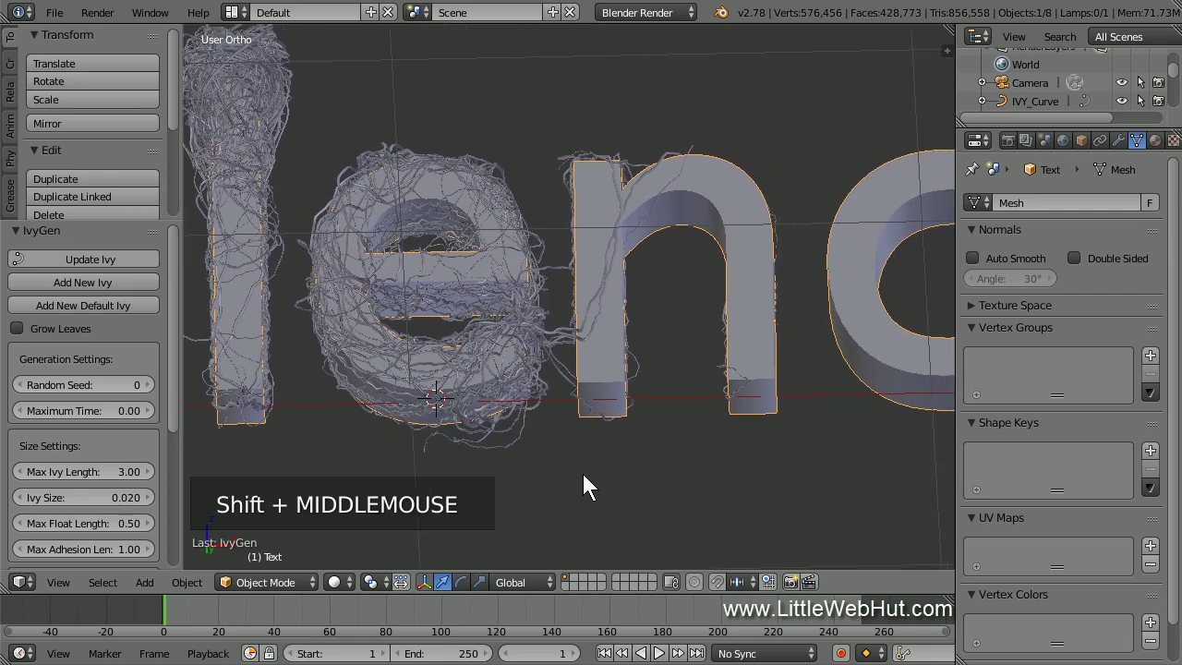
left_click(603, 392)
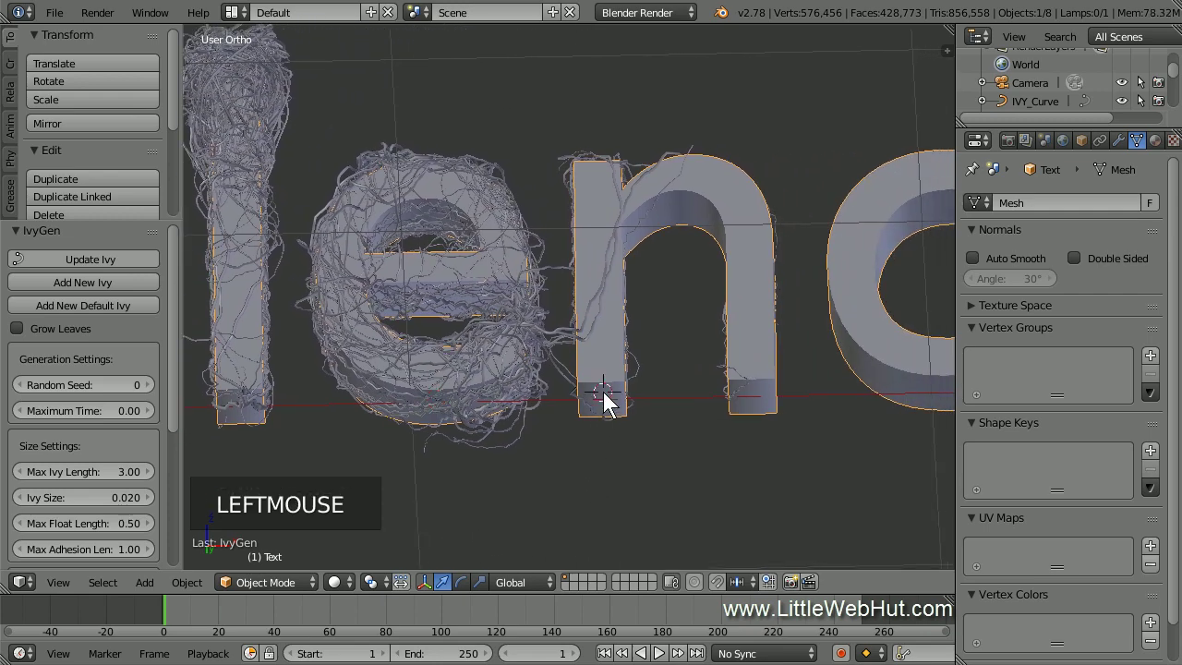
left_click(136, 286)
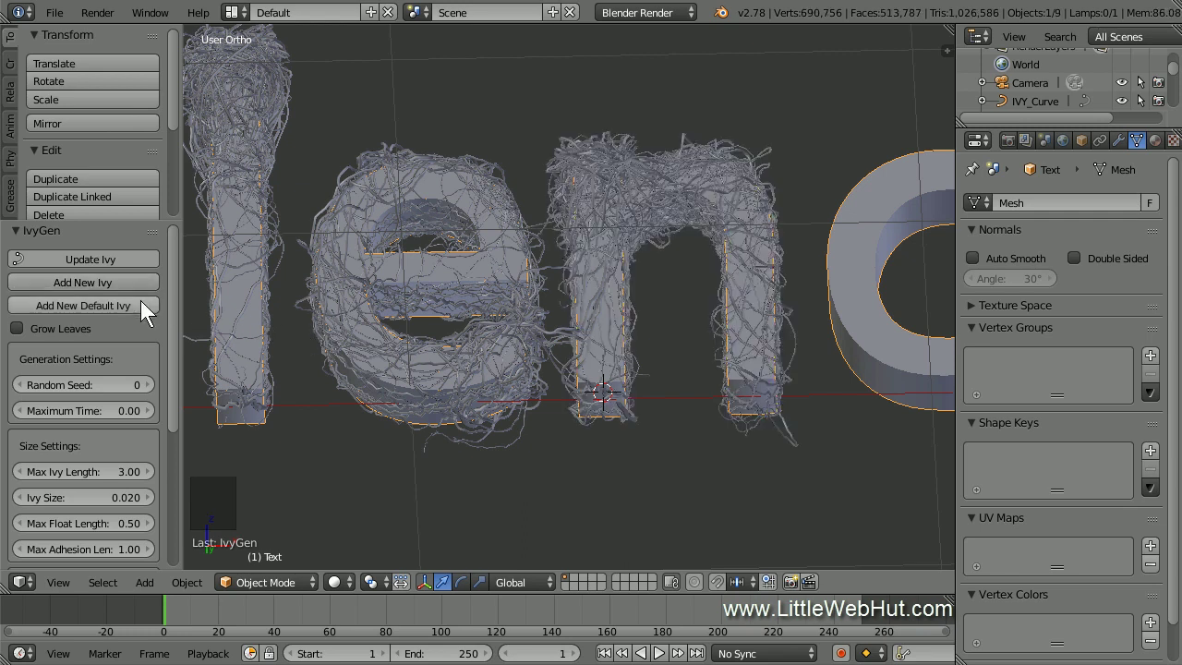
left_click(148, 379)
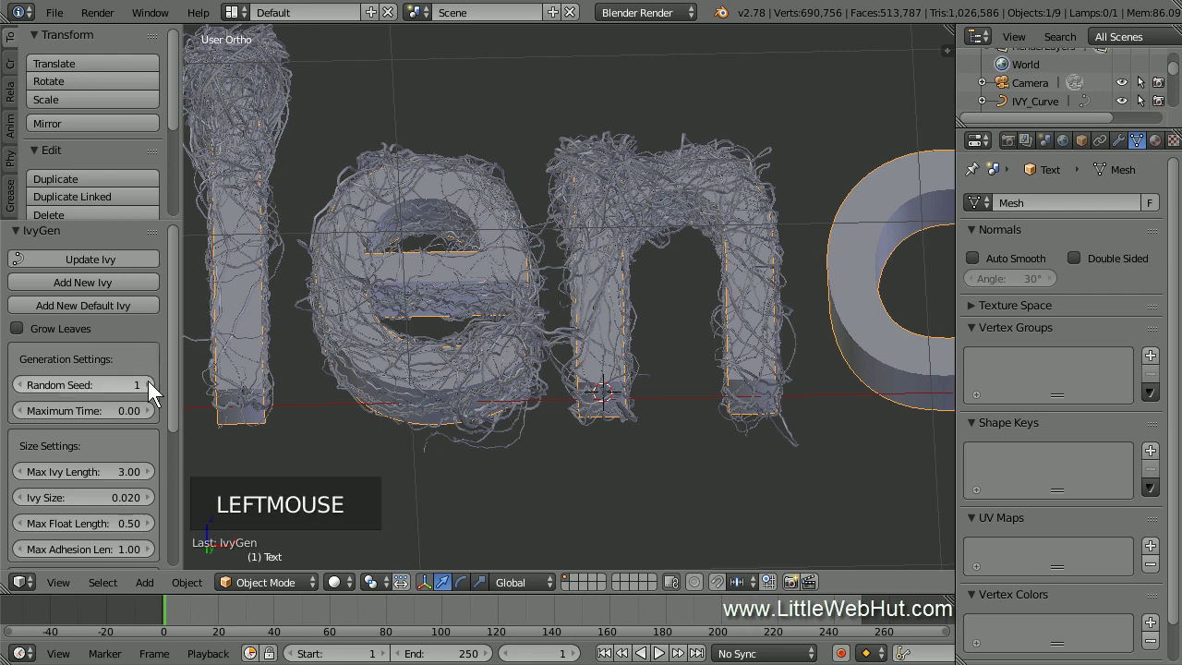
left_click(153, 287)
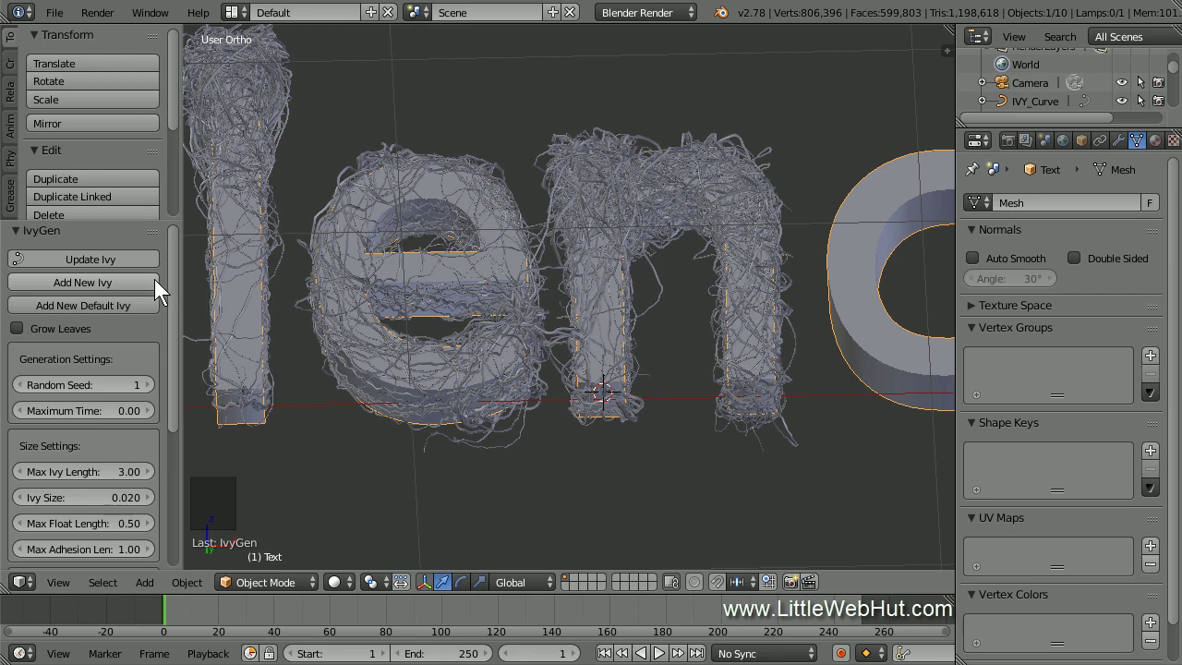
Add two new ivies from the underside of the letter d, one with Random Seed 1 and one with 0
middle_click_drag(813, 494, 498, 504, "shift")
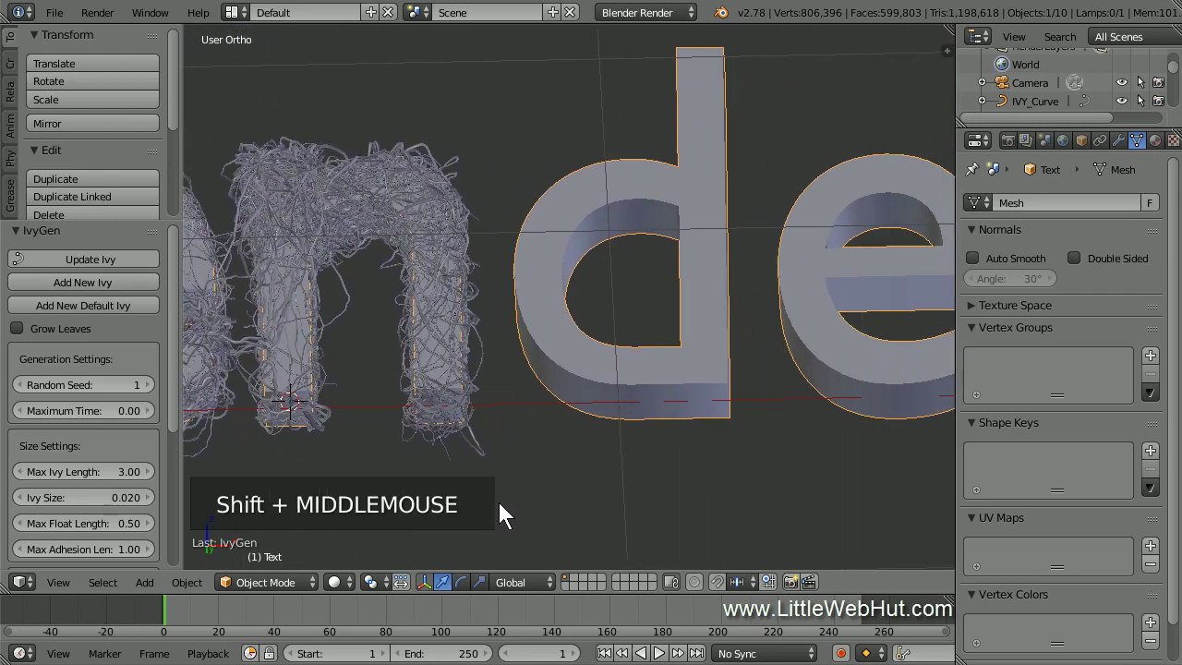
left_click(656, 393)
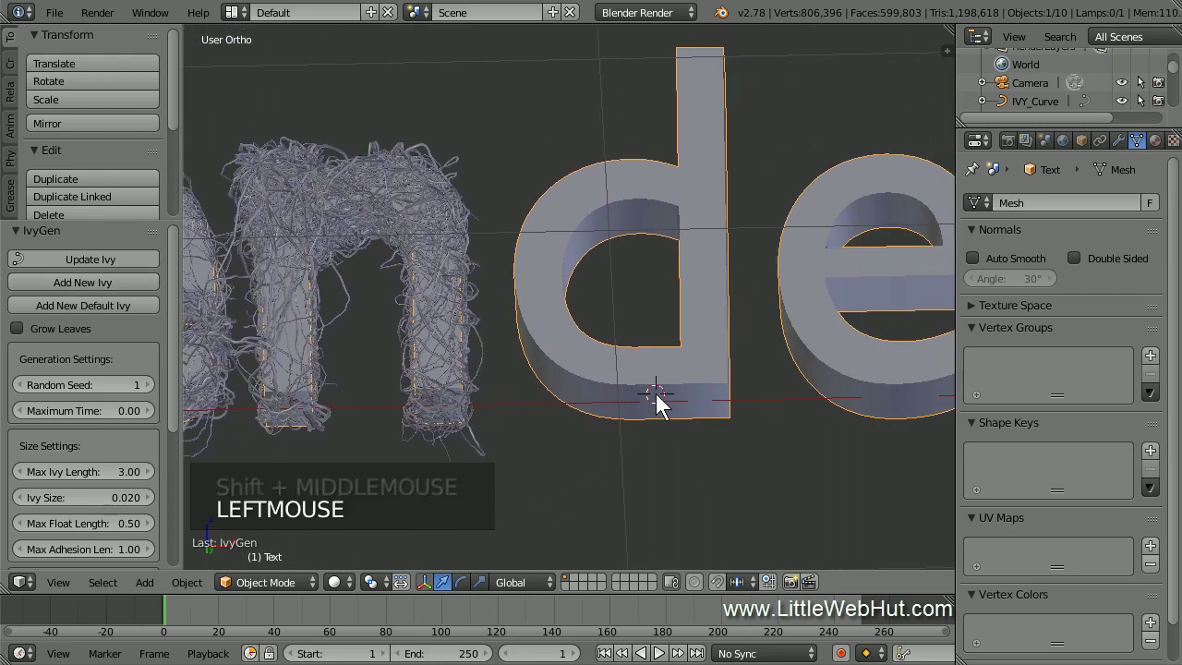
left_click(147, 283)
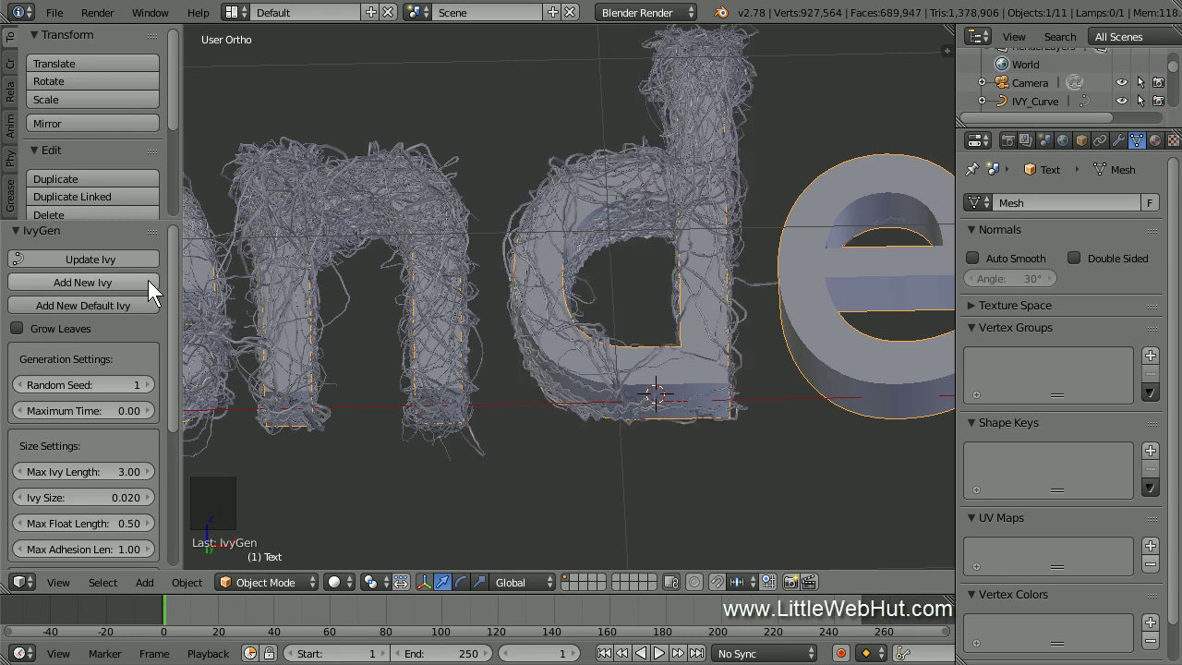
left_click(21, 385)
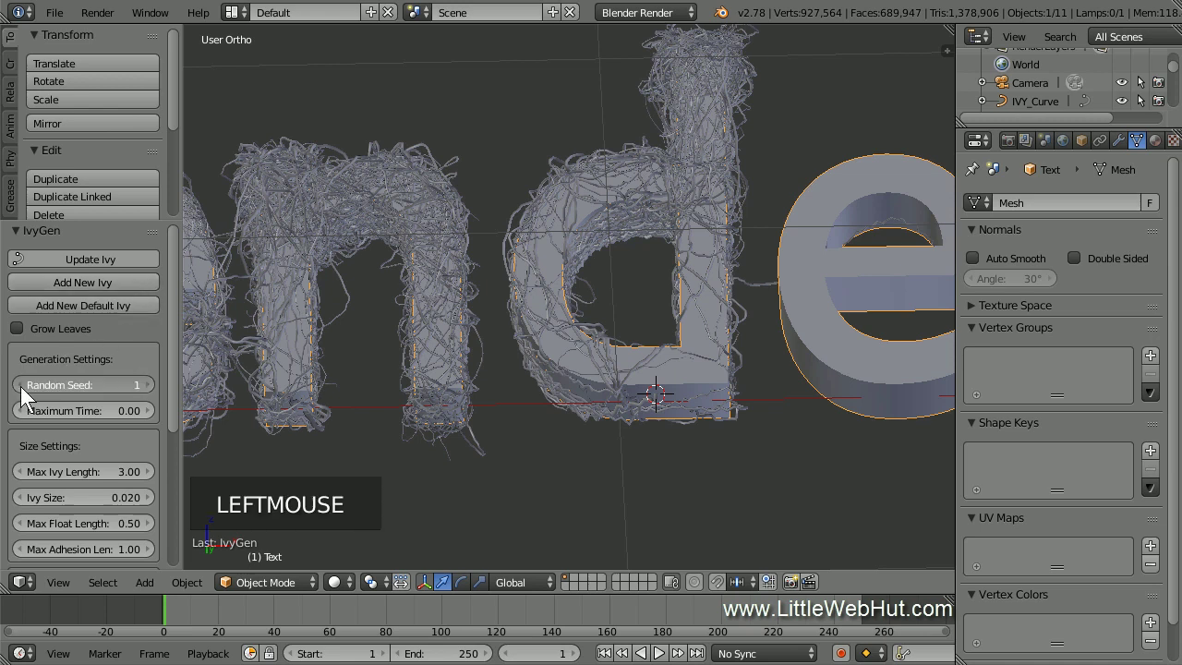
left_click(152, 283)
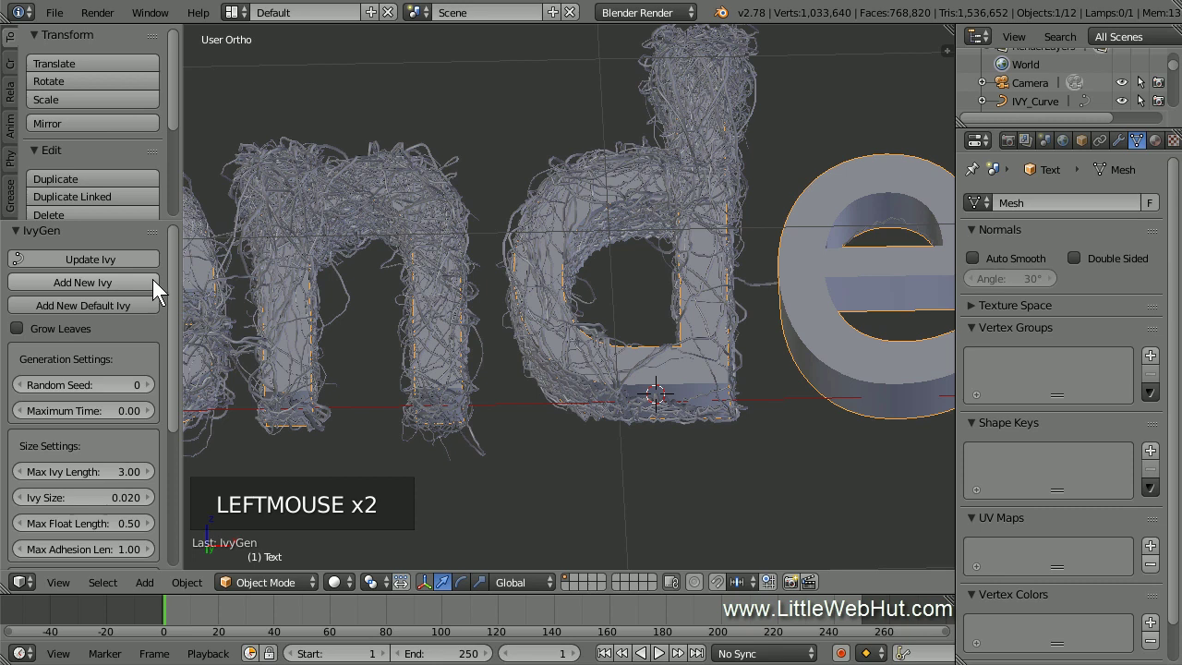
Add a new ivy from the underside of the second letter e and another from the underside of the r
middle_click_drag(818, 476, 520, 515, "shift")
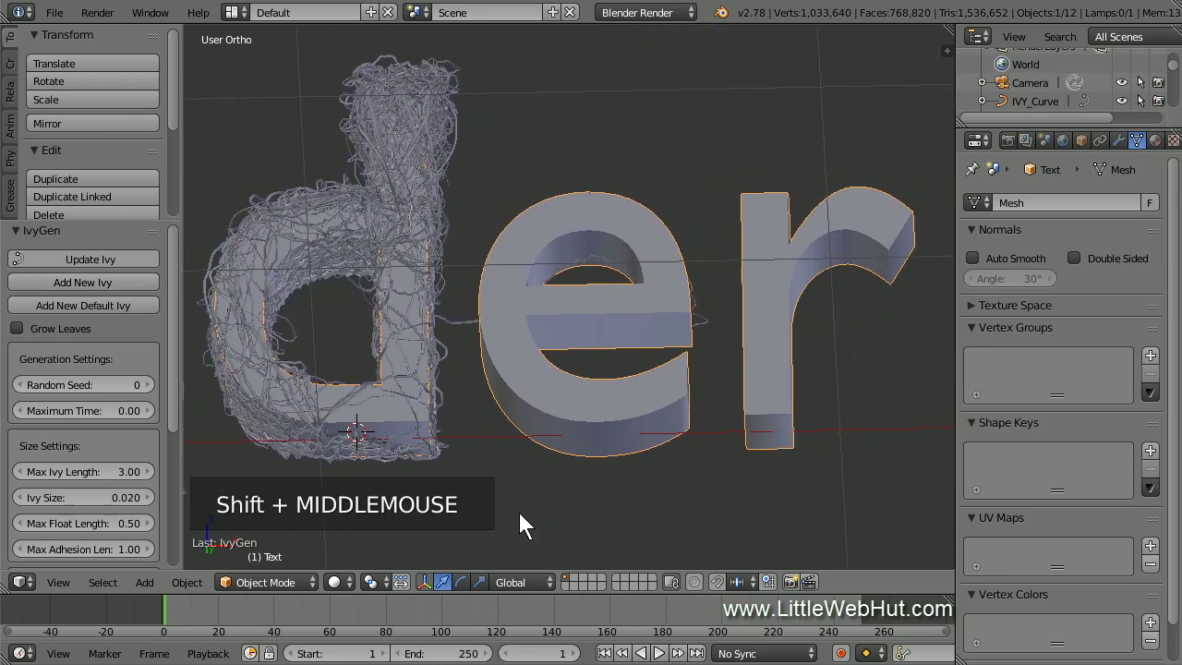
left_click(604, 435)
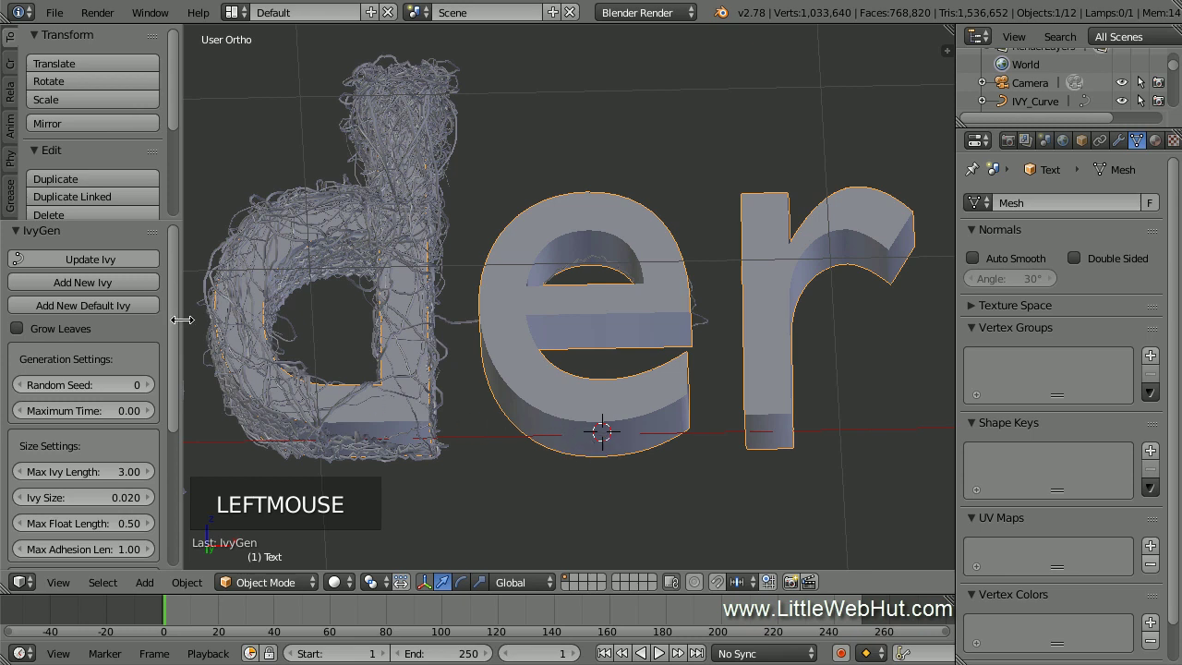
left_click(146, 285)
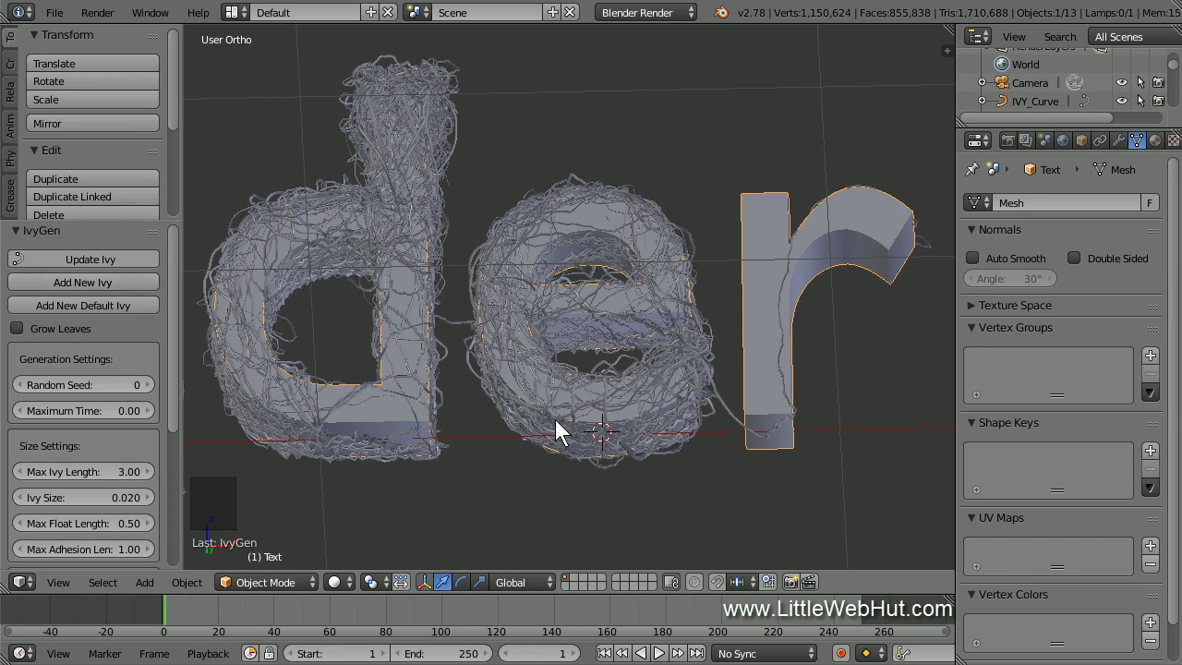
left_click(768, 422)
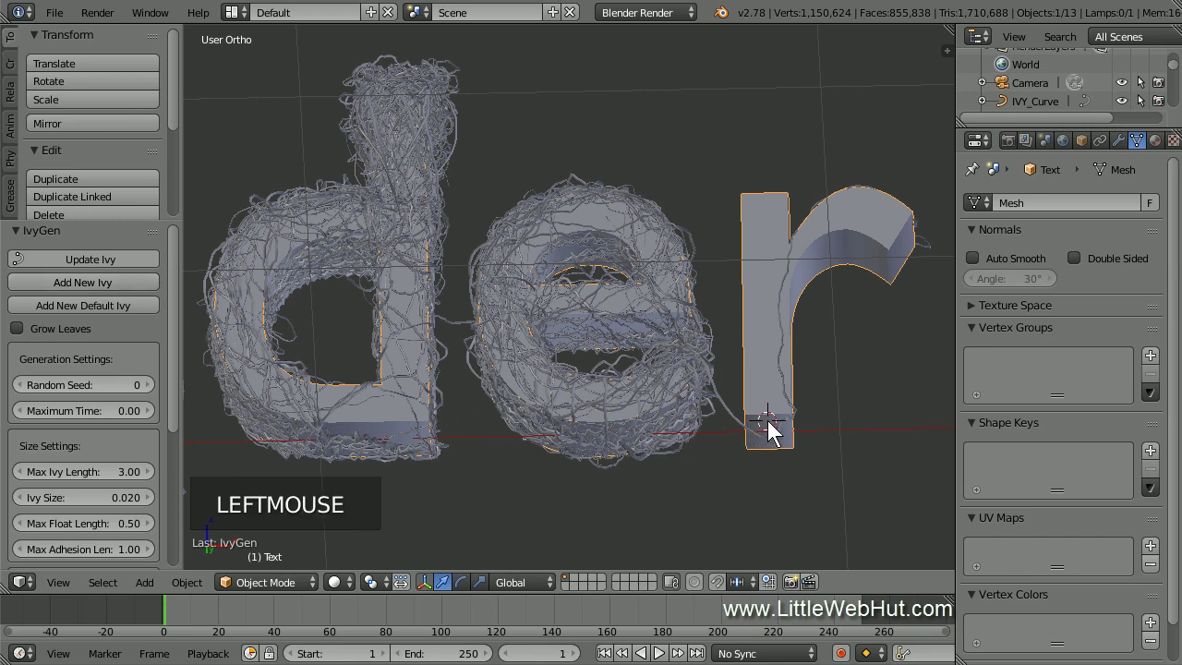
left_click(148, 285)
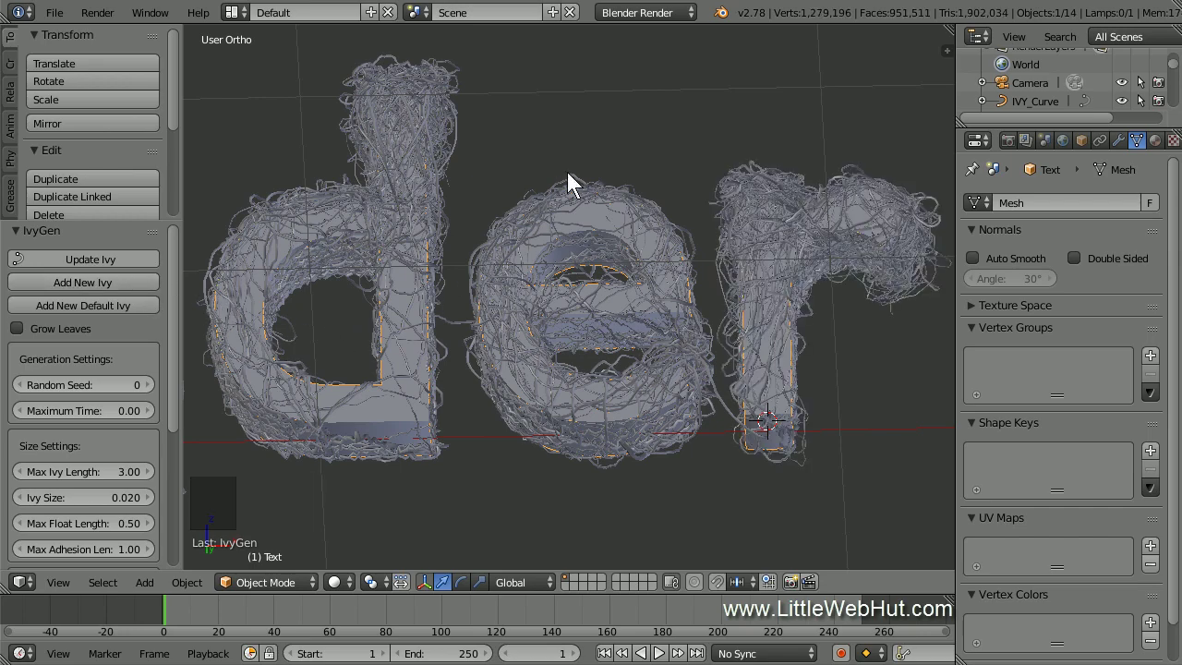
Hide the Text object in the viewport and exclude it from rendering, leaving the ivy curves enabled
middle_click_drag(567, 179, 645, 271)
scroll(645, 270, "down", 5)
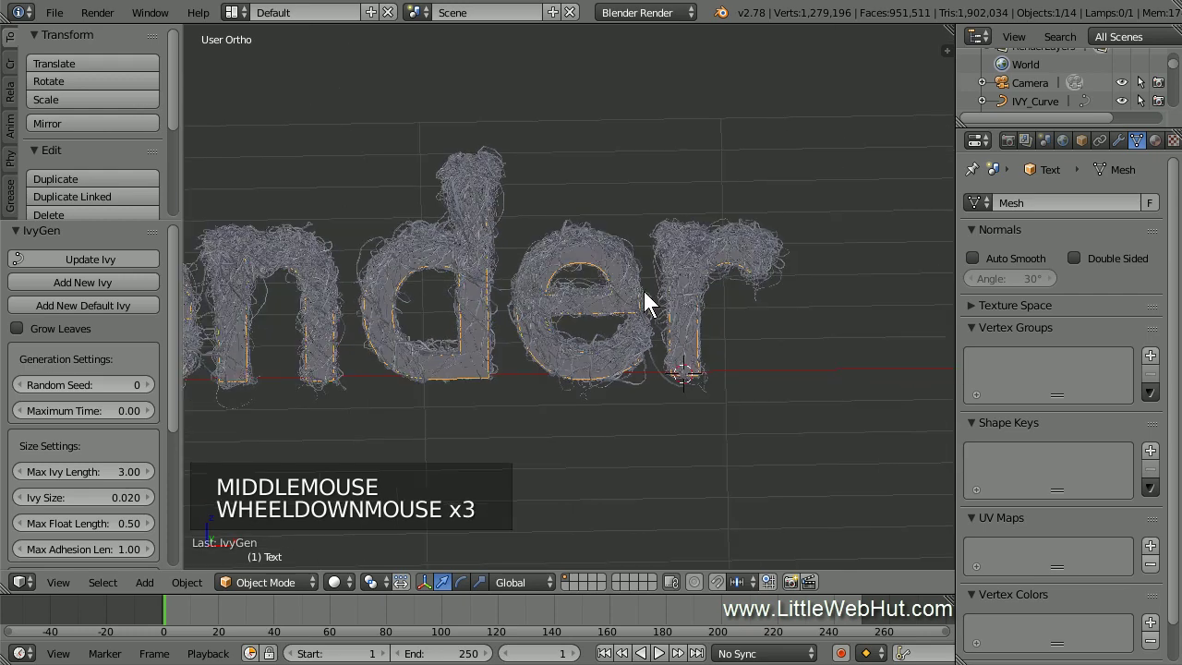
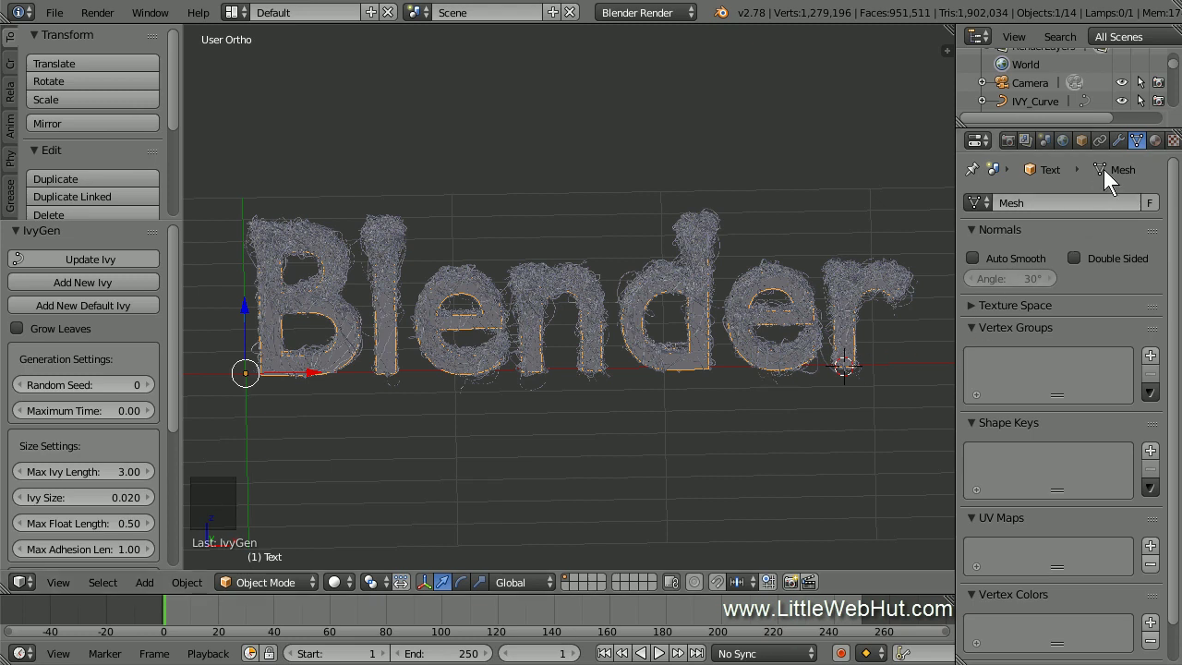
left_click(1177, 74)
left_click_drag(1177, 74, 1179, 120)
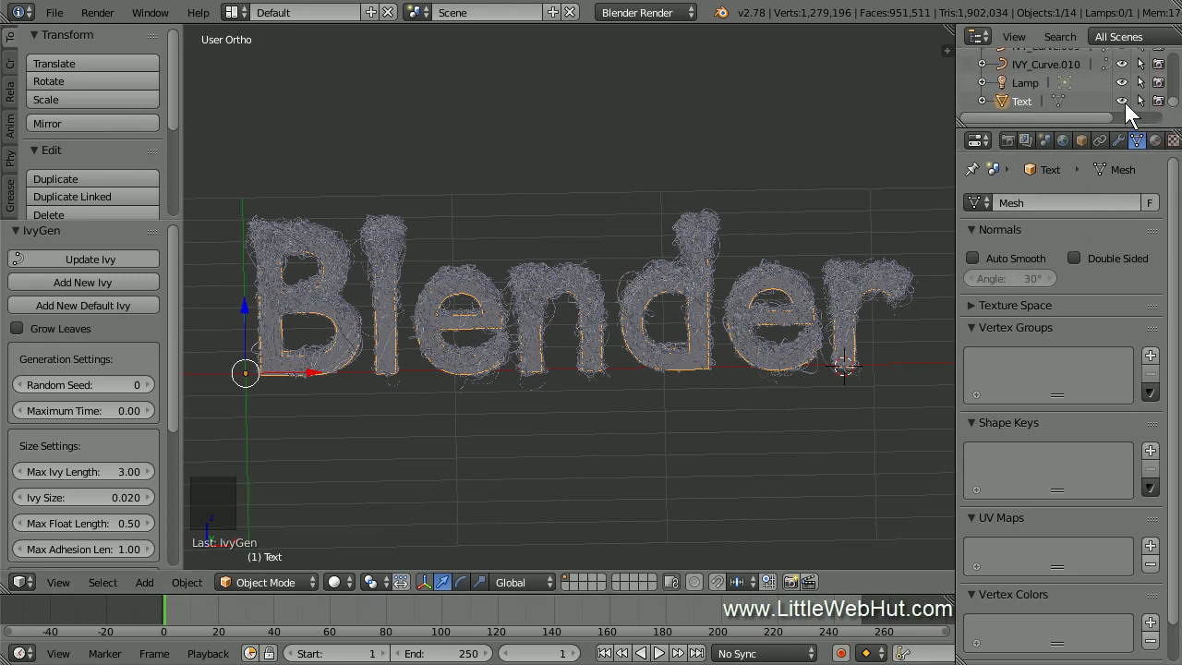
left_click(1125, 100)
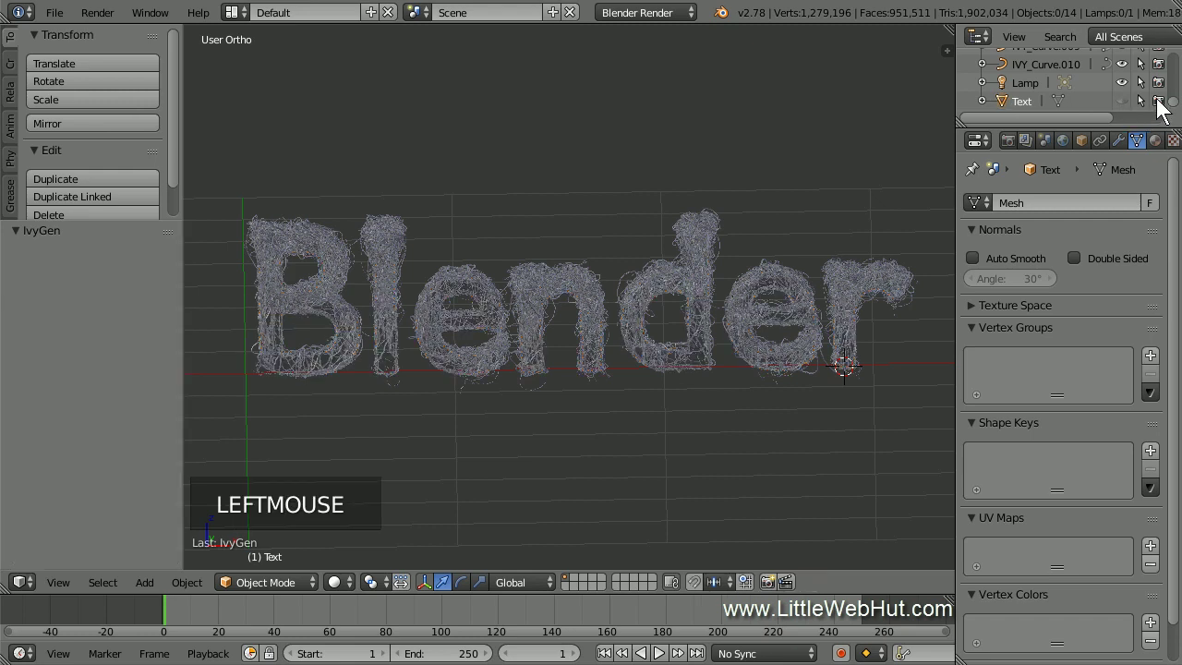
left_click(1159, 102)
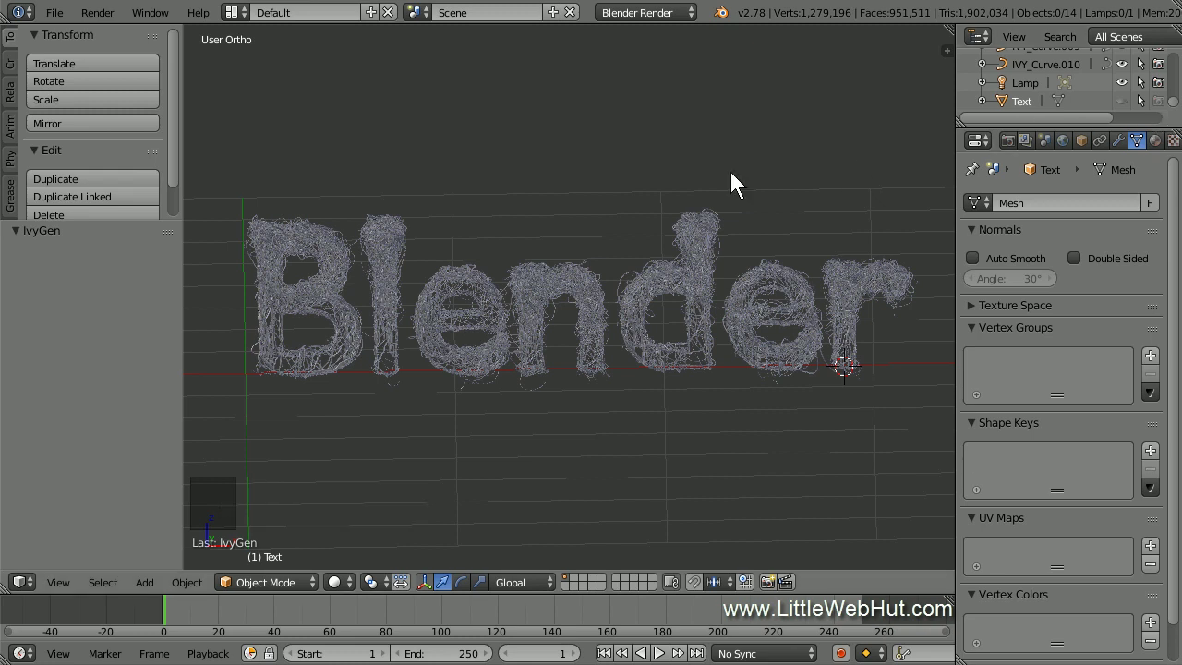
Save the project as vines.blend in the C:\demo folder
left_click(56, 14)
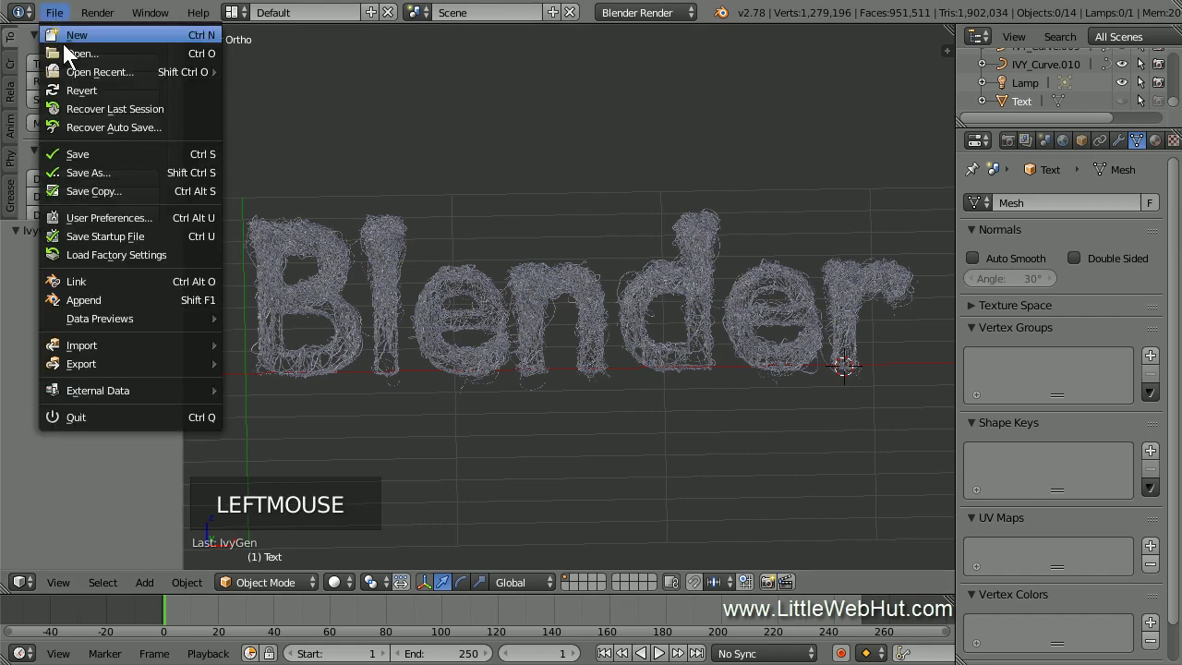
left_click(128, 172)
left_click(261, 83)
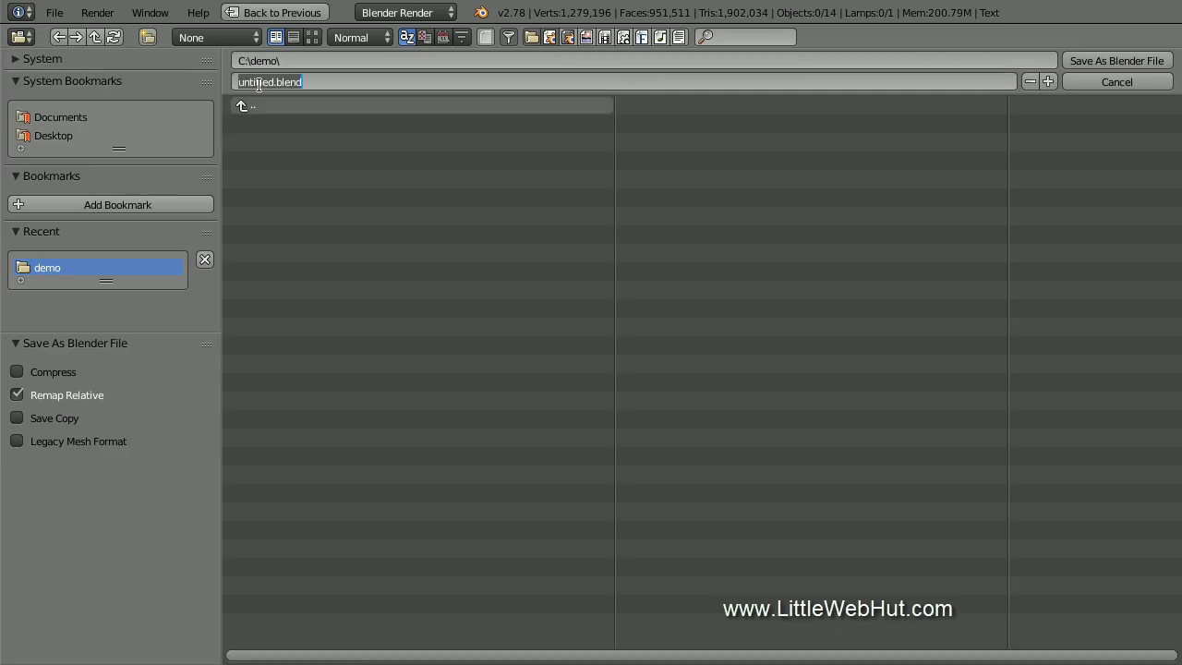
double_click(261, 82)
type("vines")
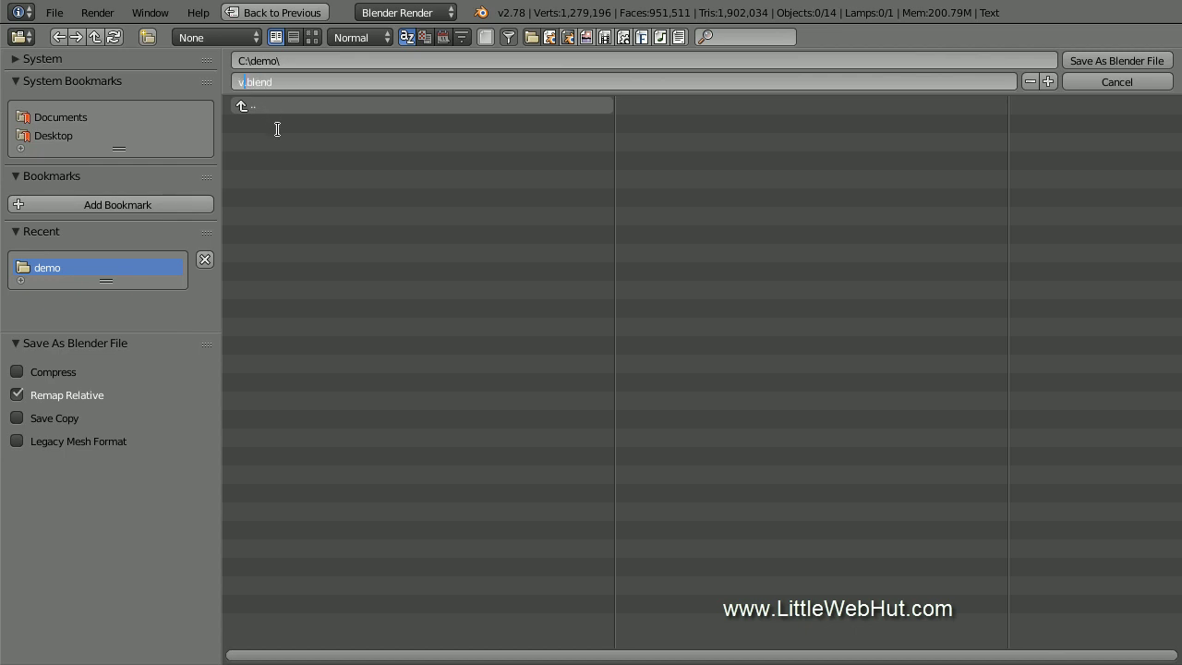
key("Return")
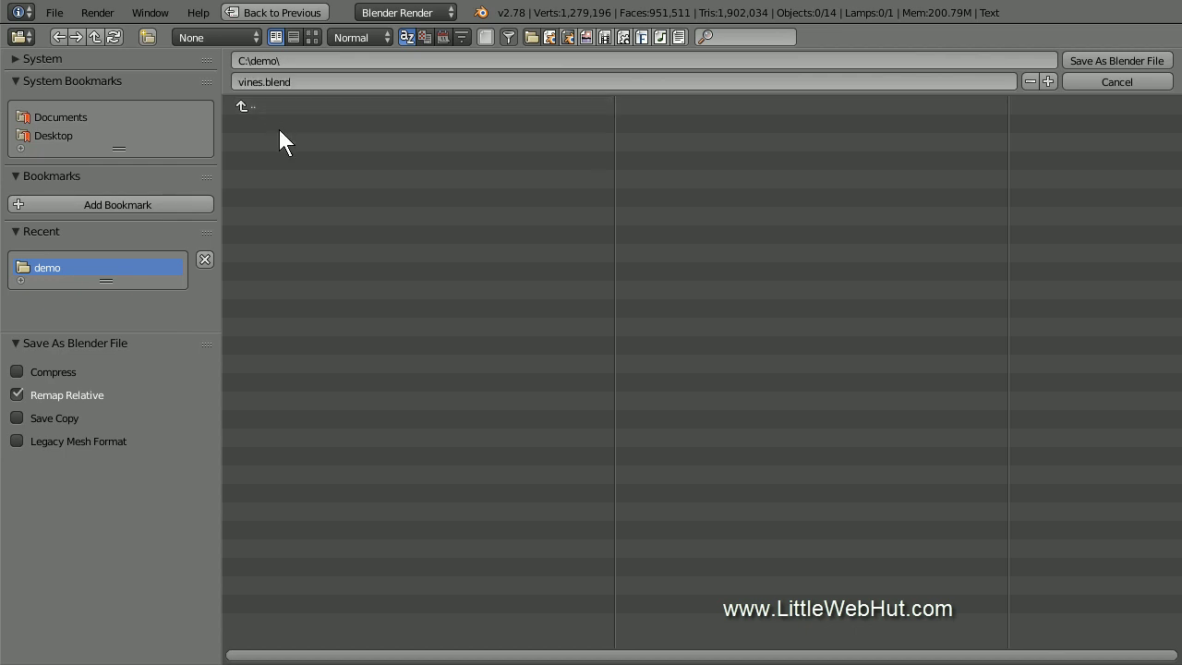
left_click(1114, 58)
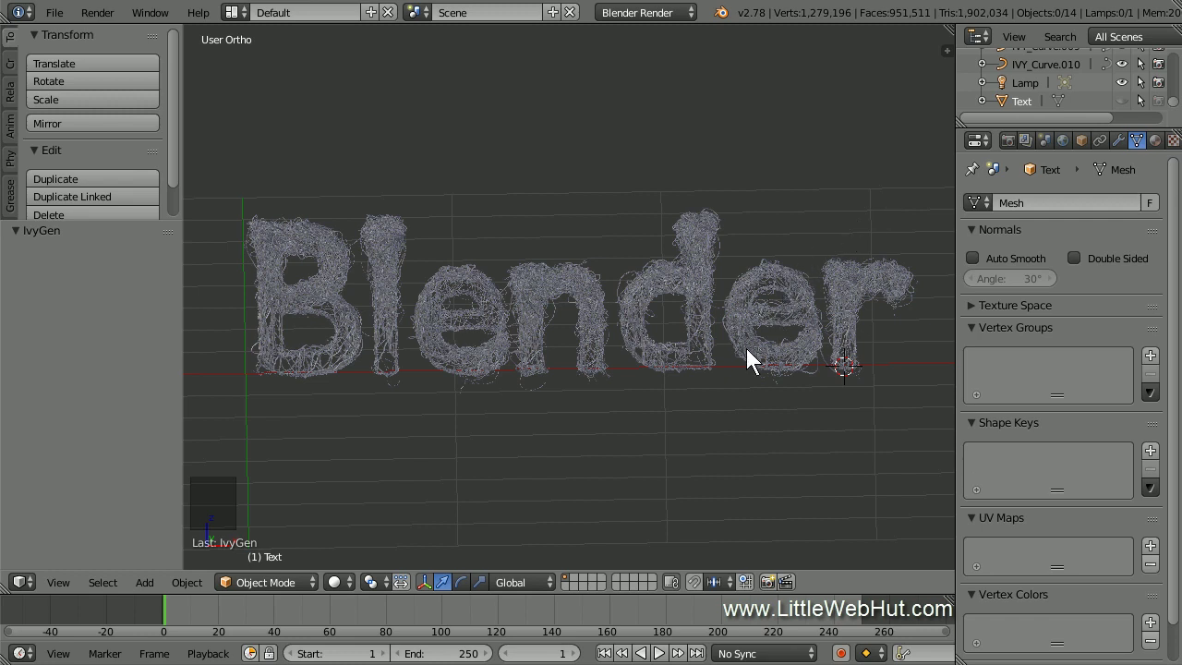
Select the ivy curve on the second letter e and bring up its curve geometry settings with the Bevel Factor
right_click(747, 354)
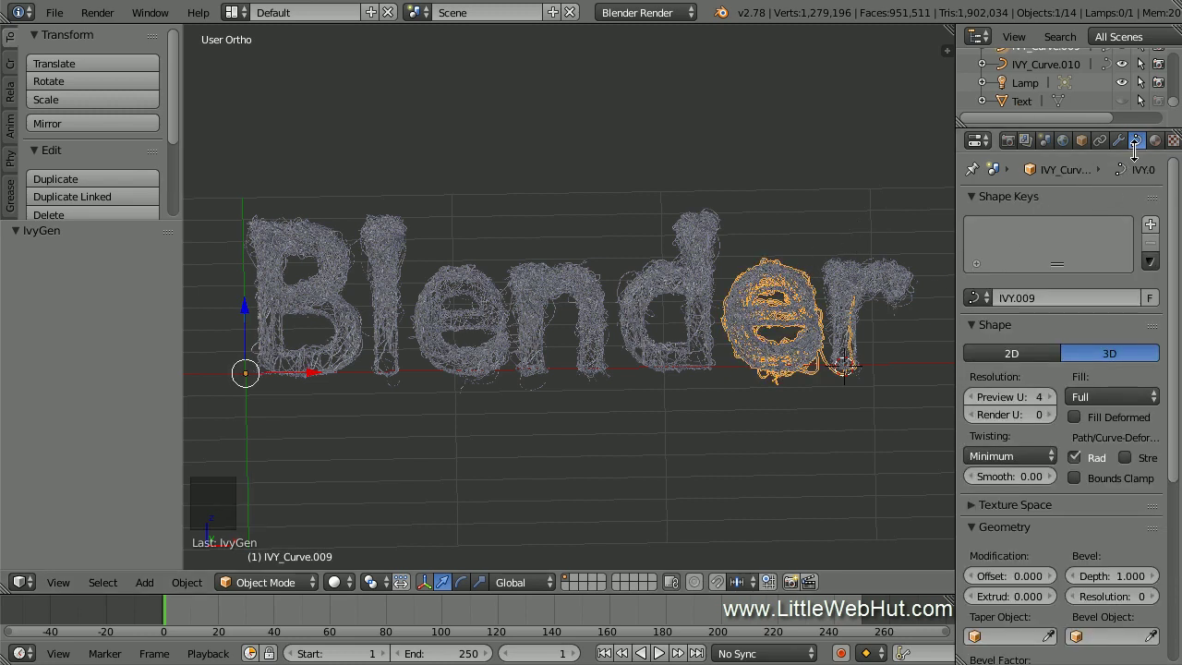
left_click(1138, 140)
left_click_drag(1173, 202, 1181, 412)
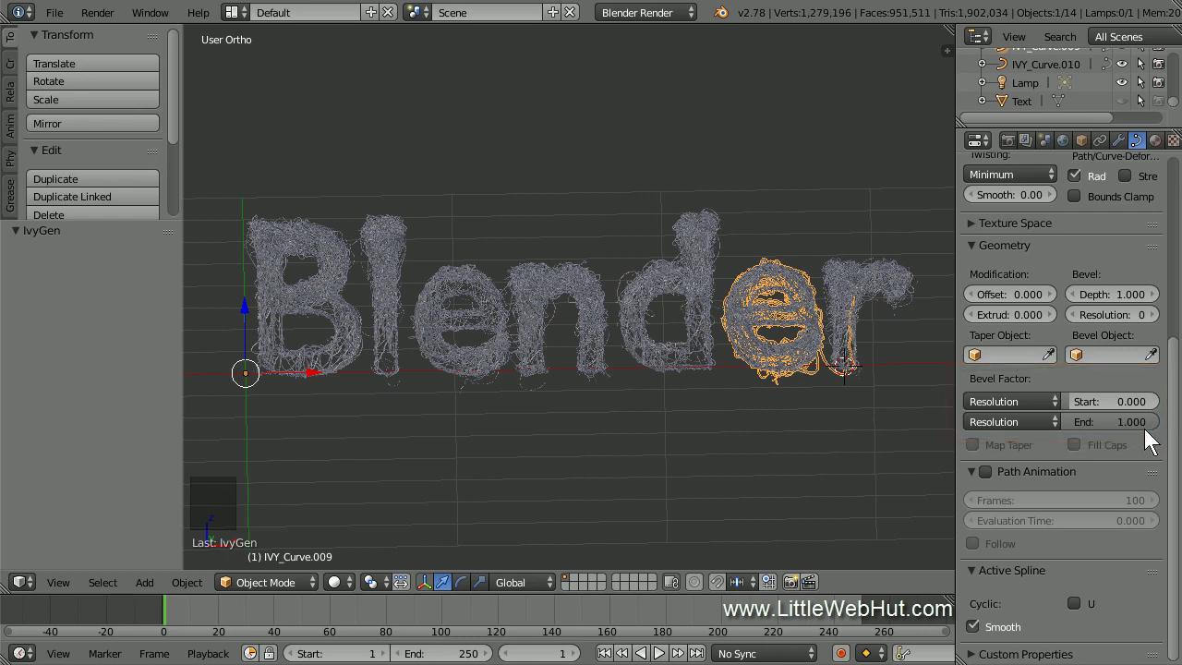
Try out the ivy's growth by lowering its Bevel Factor End to 0 and raising it back to 1
left_click(1113, 422)
left_click_drag(1113, 421, 1019, 421)
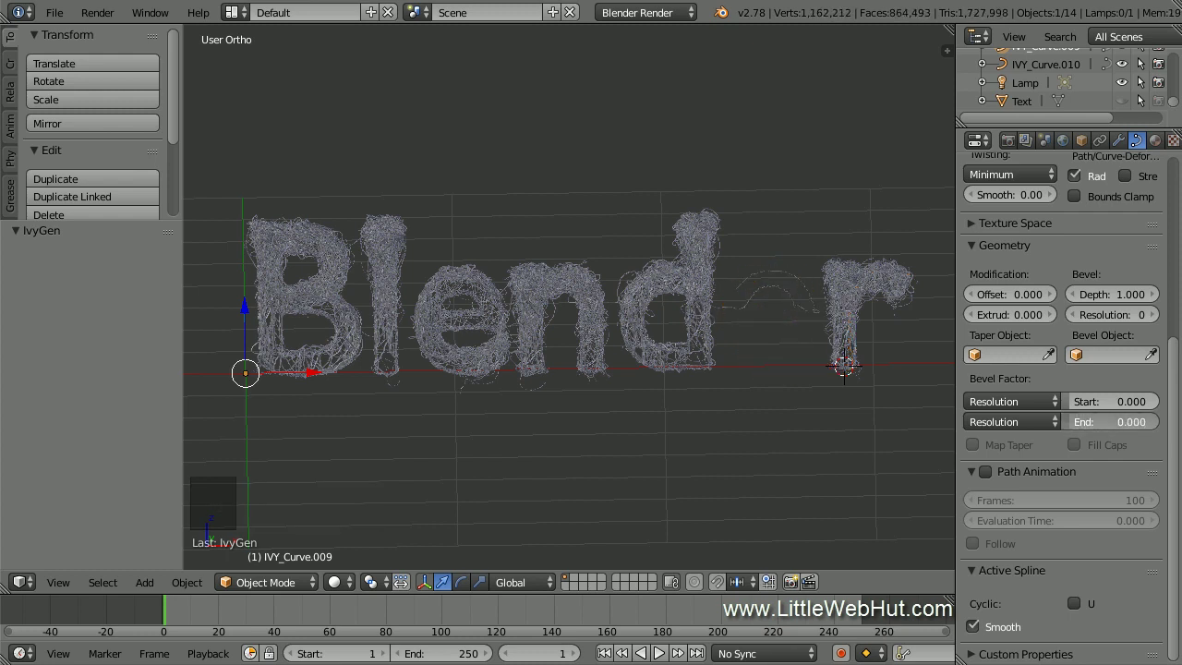
left_click_drag(1020, 421, 1162, 432)
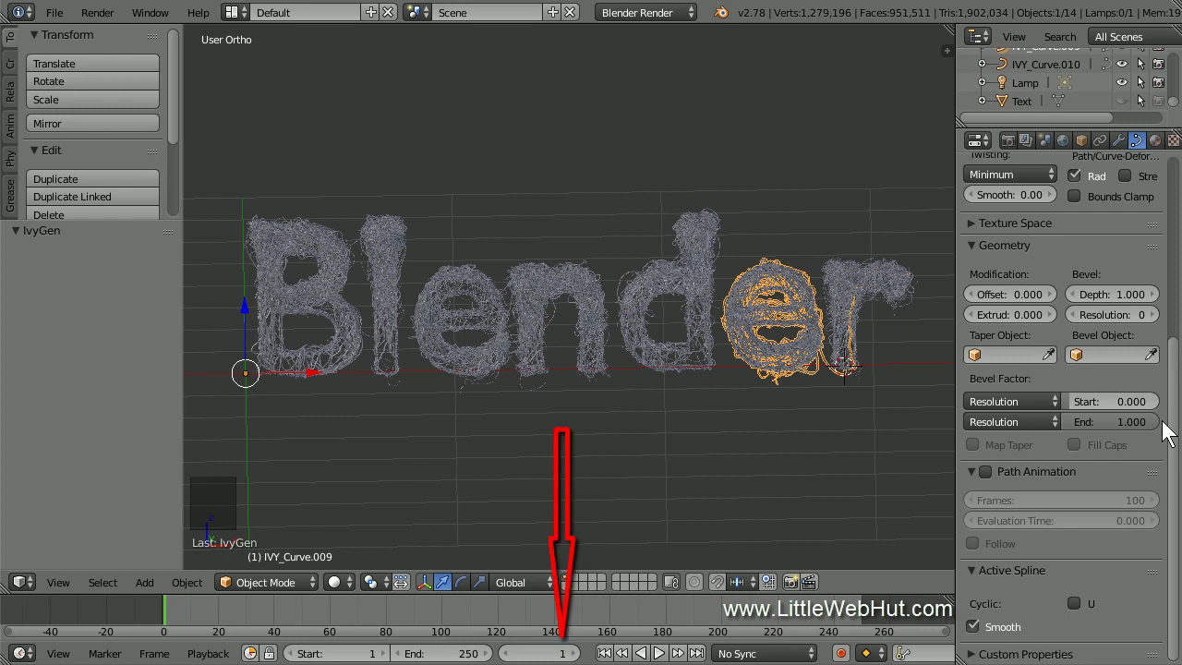
Set the selected ivy's Bevel Factor End to 0 and insert a keyframe for it at frame 1
left_click(1117, 424)
type("0")
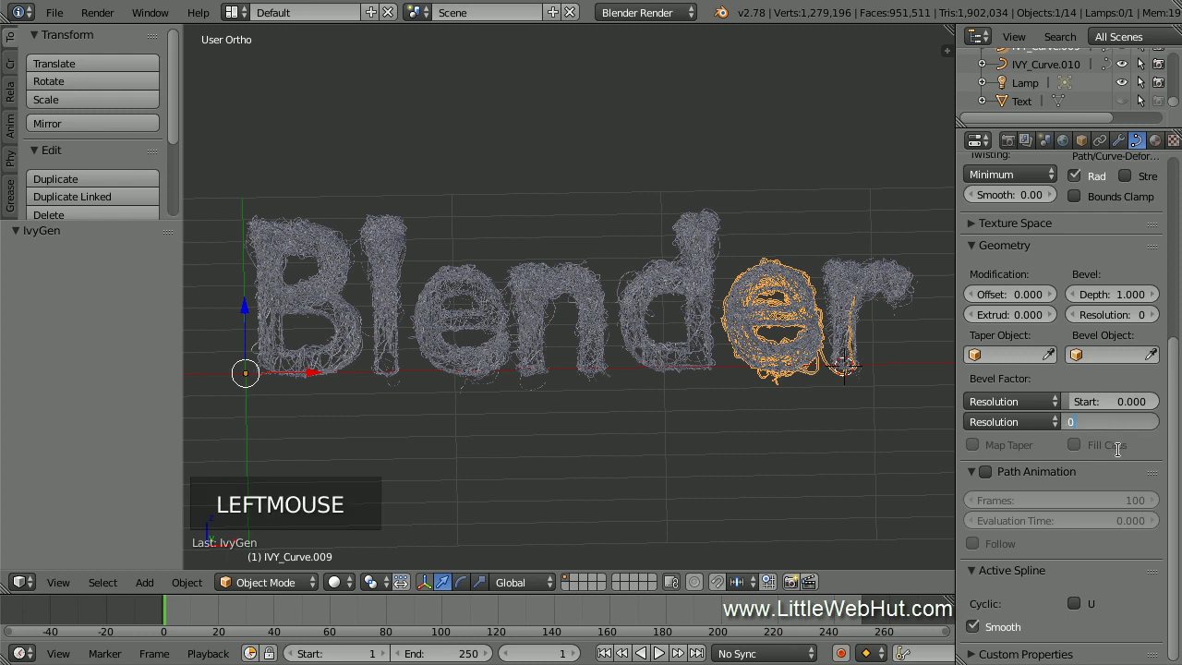
key("Return")
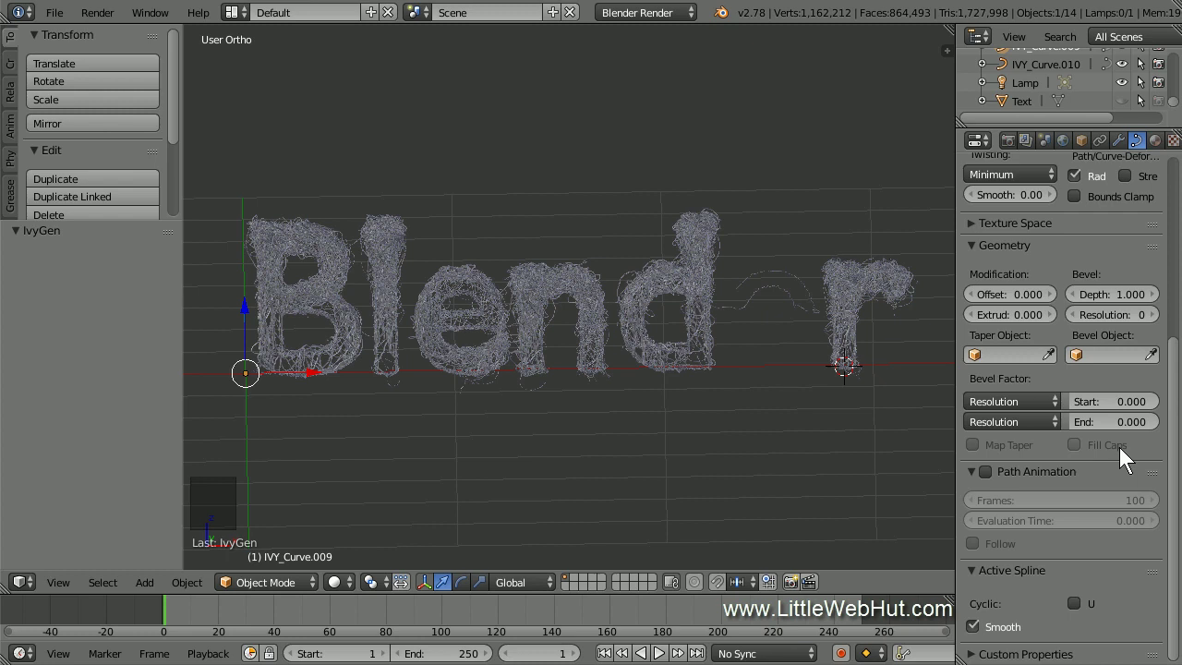
right_click(1118, 421)
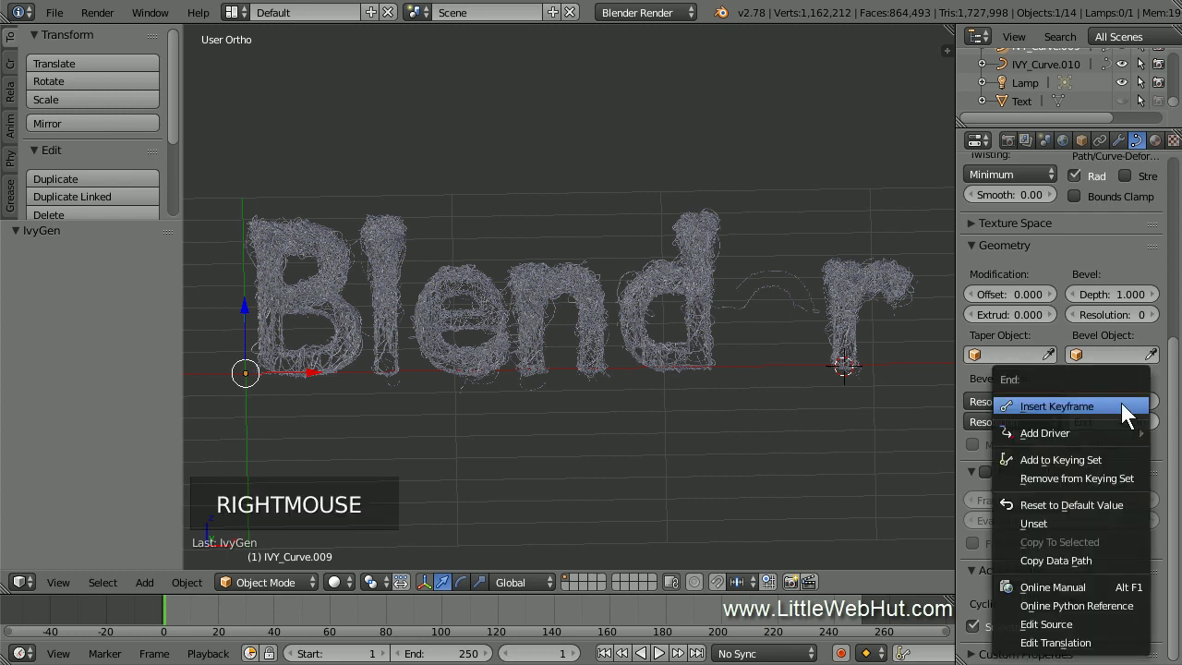
left_click(1123, 406)
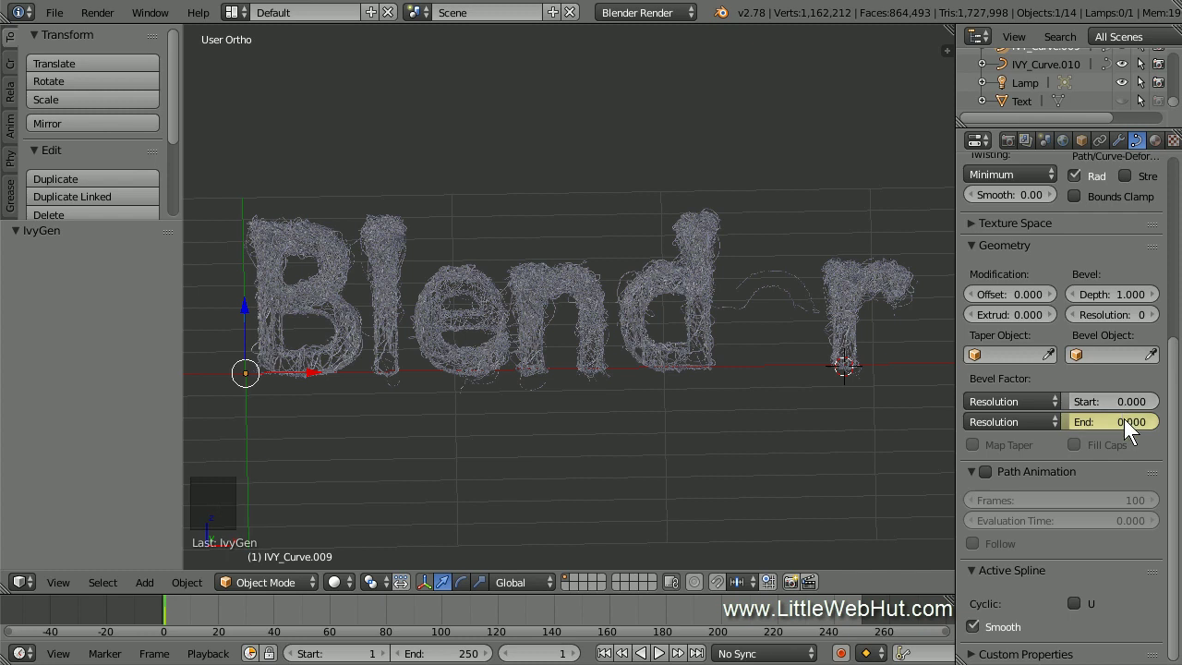
Go to frame 10 and insert another keyframe for the Bevel Factor End at 0
left_click(541, 653)
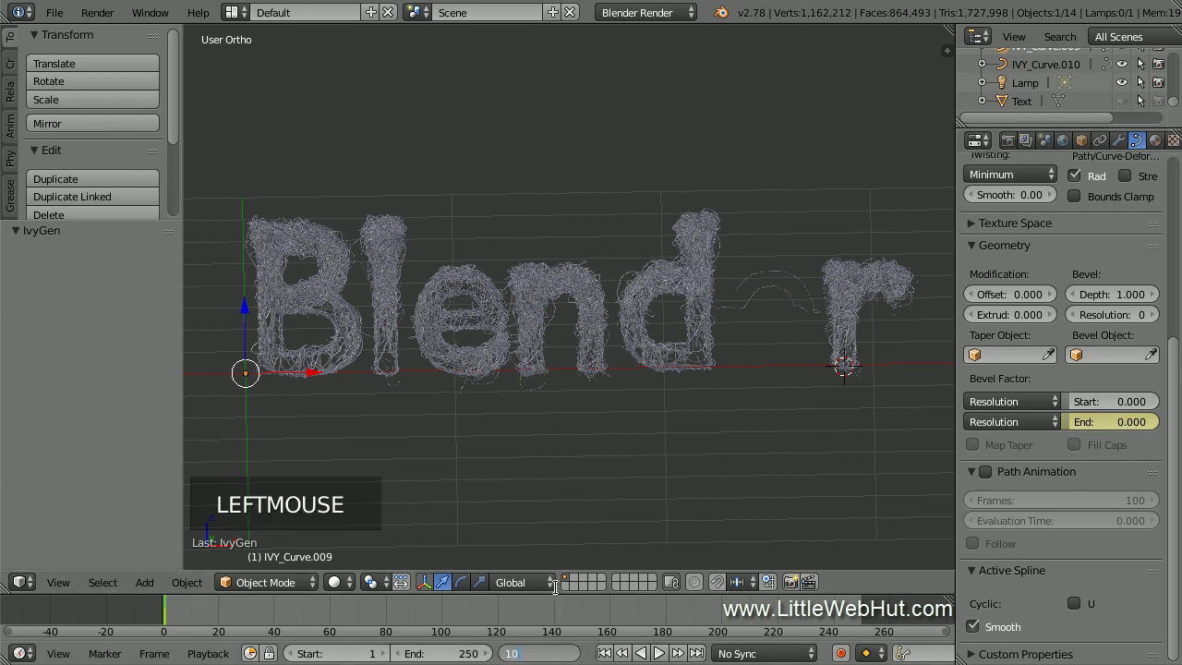
type("10")
key("Return")
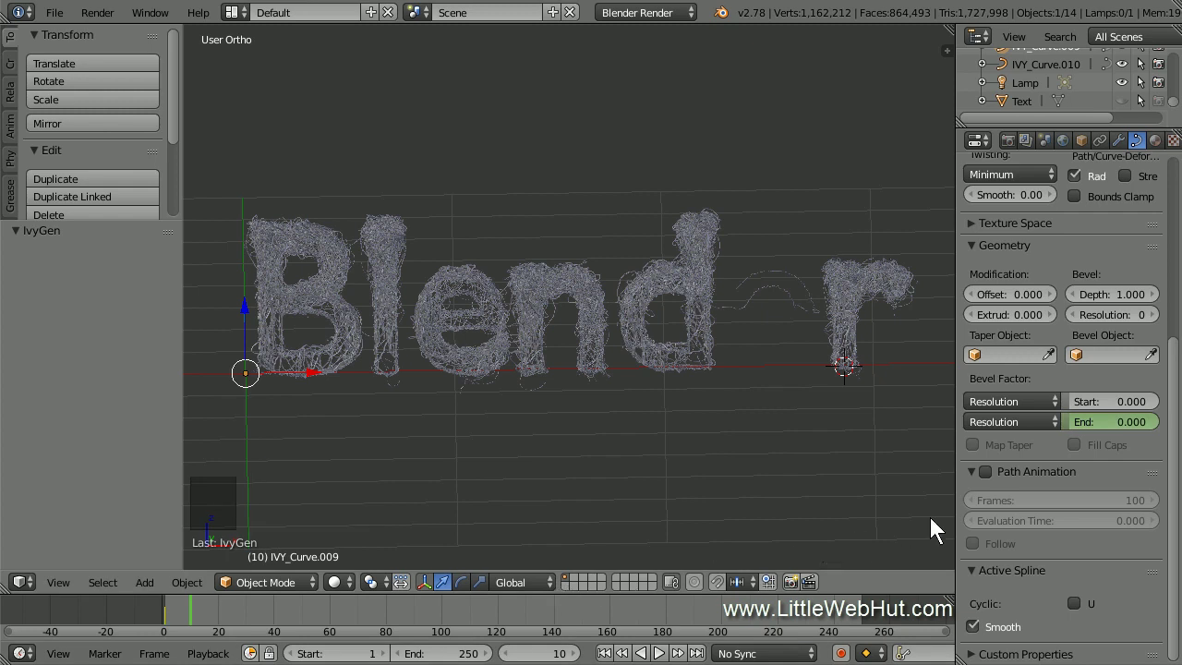
right_click(1114, 423)
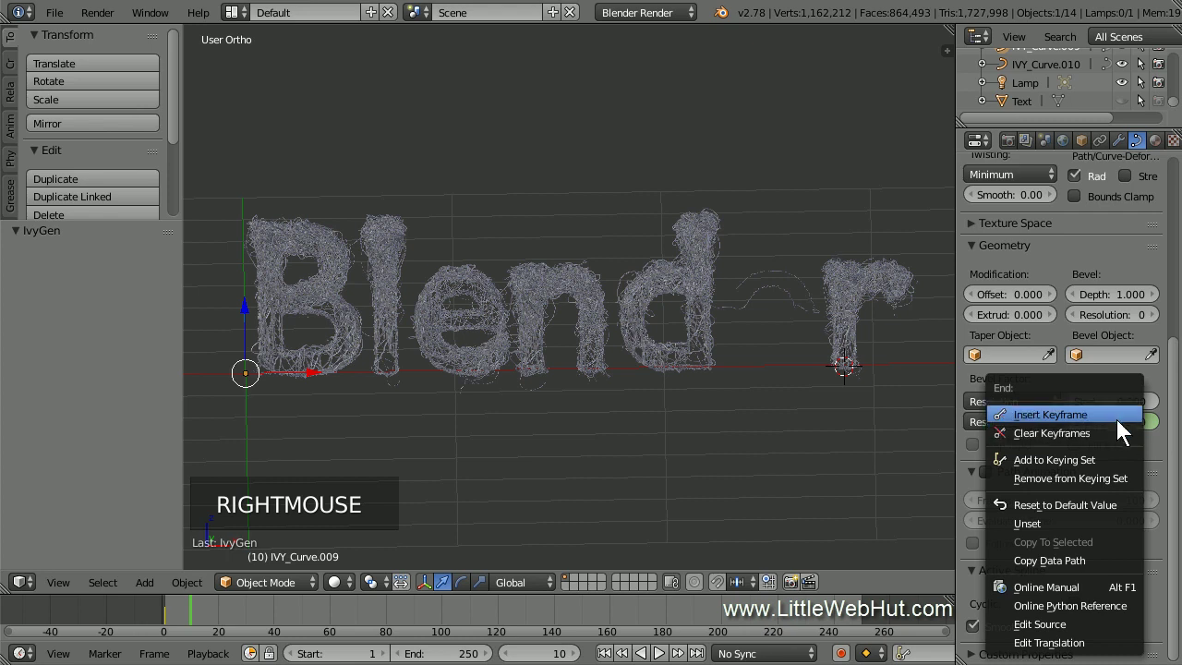
left_click(1118, 416)
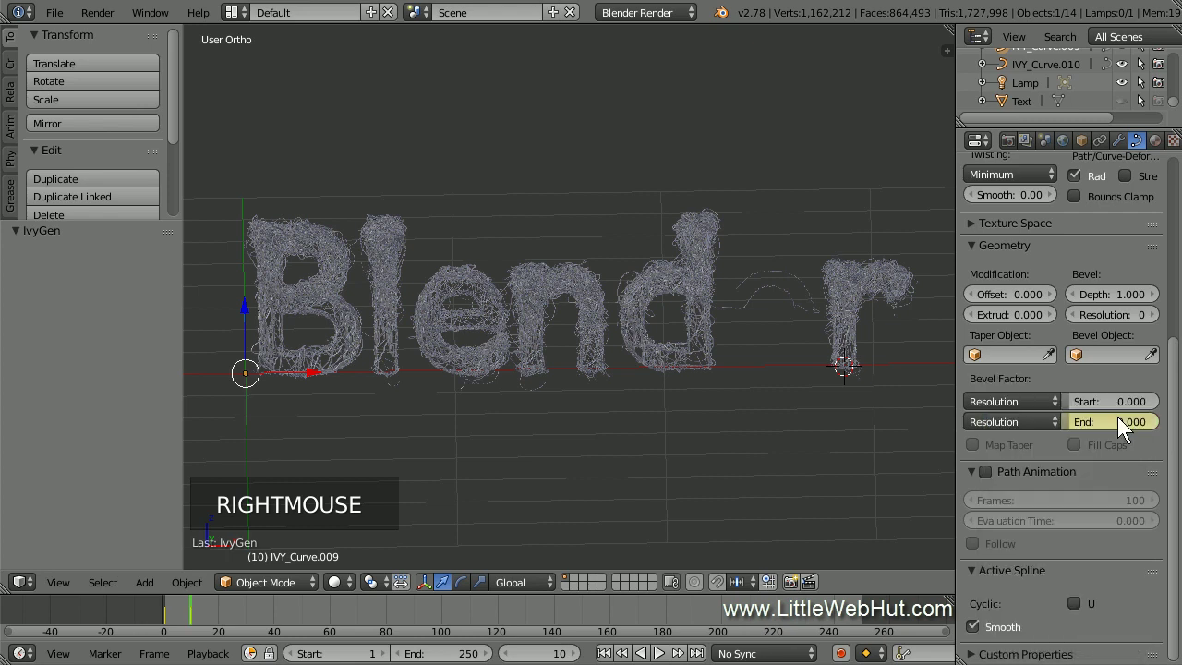
At frame 180, set the Bevel Factor End to 1 and keyframe it, and scrub the timeline to check the growth
left_click(559, 653)
type("180")
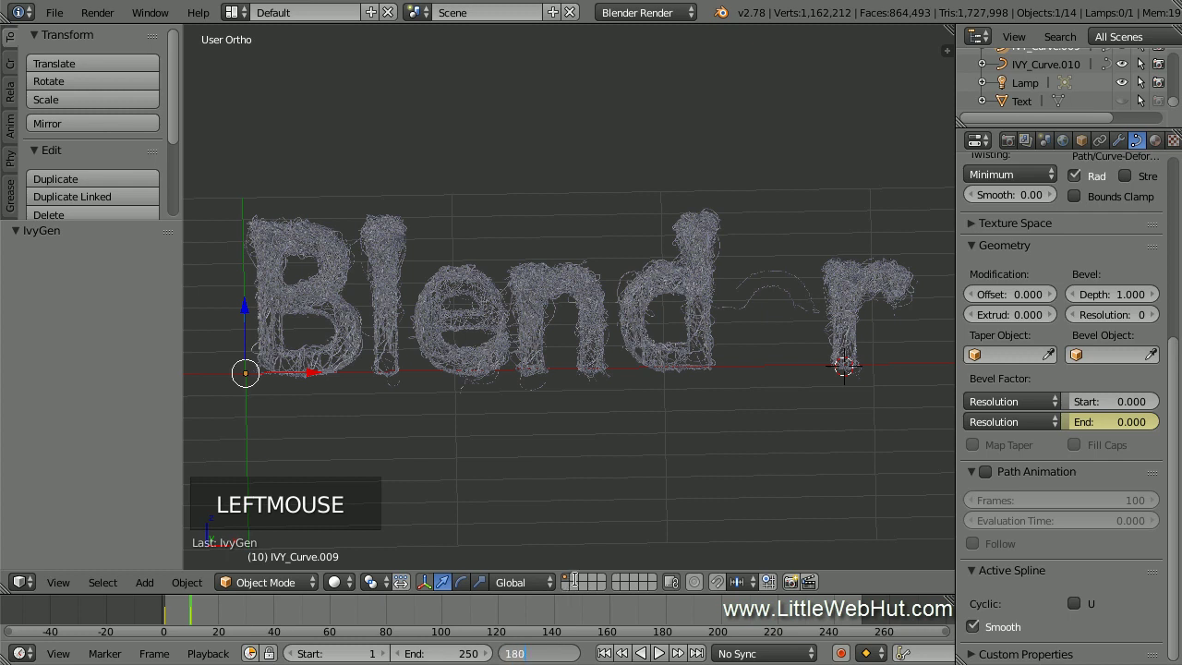
key("Return")
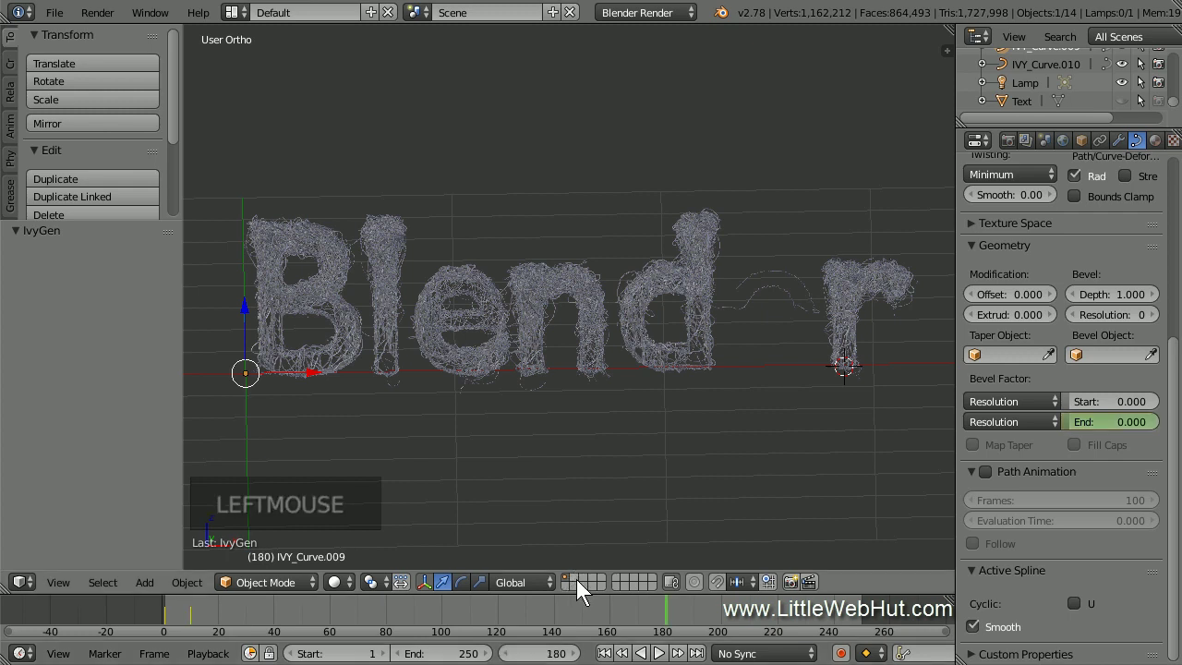
left_click_drag(1105, 429, 1114, 450)
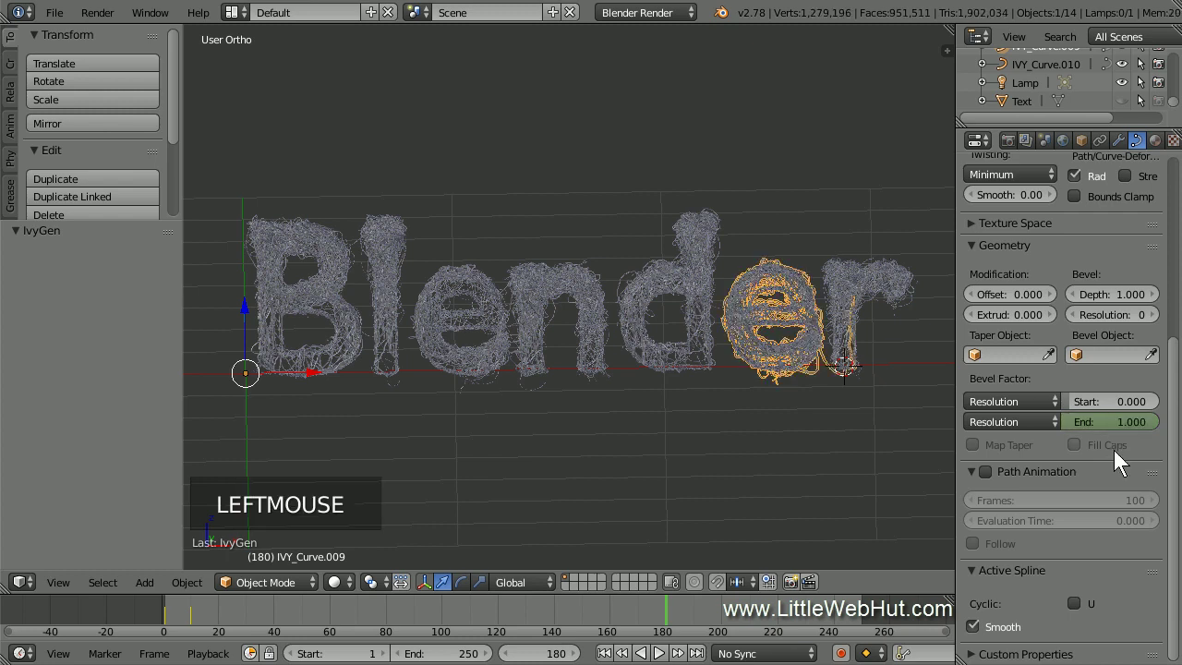
right_click(1125, 423)
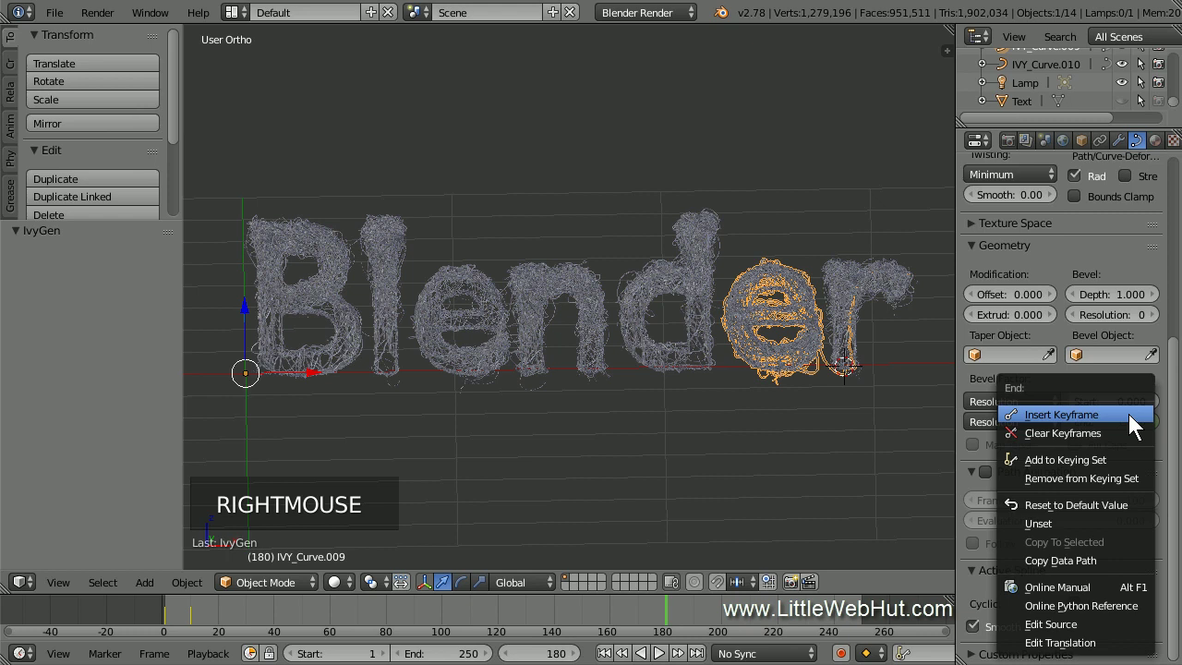
left_click(1130, 414)
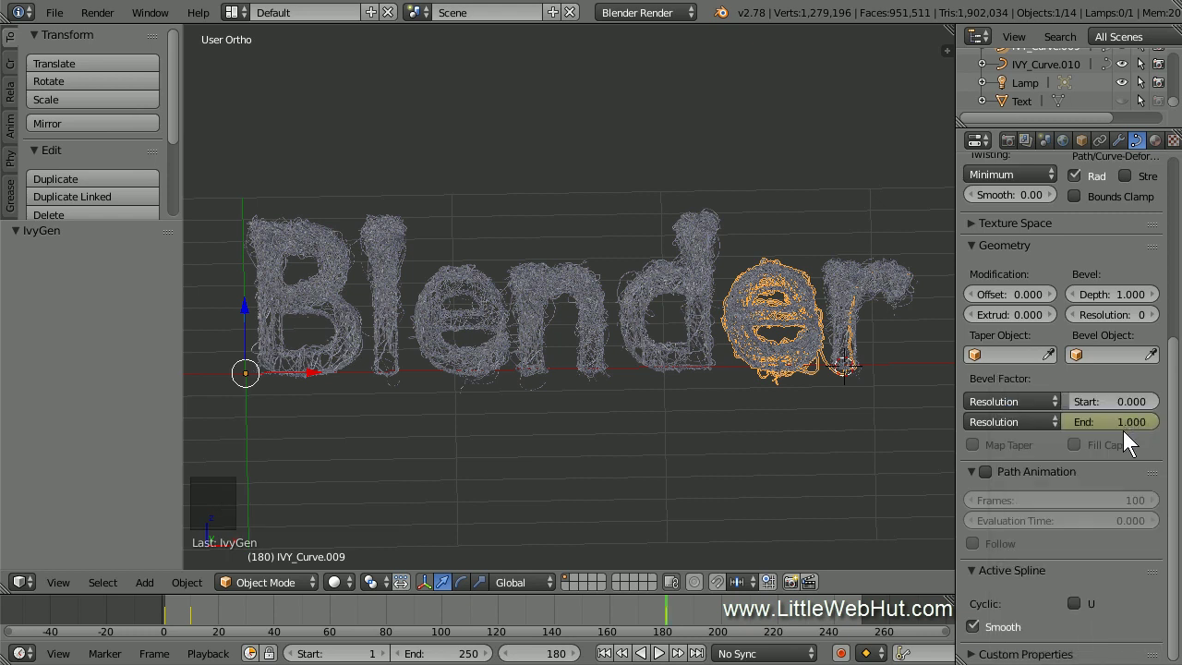
left_click_drag(176, 630, 692, 631)
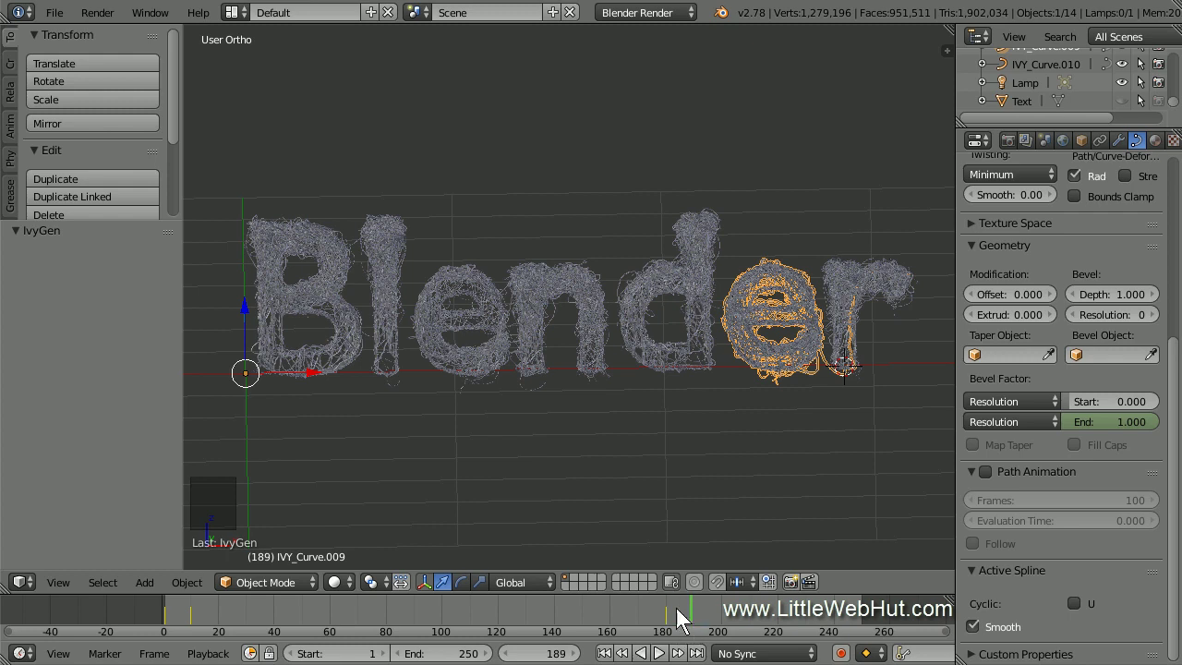
Select all curve objects, link the active ivy's animation data to them, and scrub the timeline to check every letter's growth
left_click(103, 582)
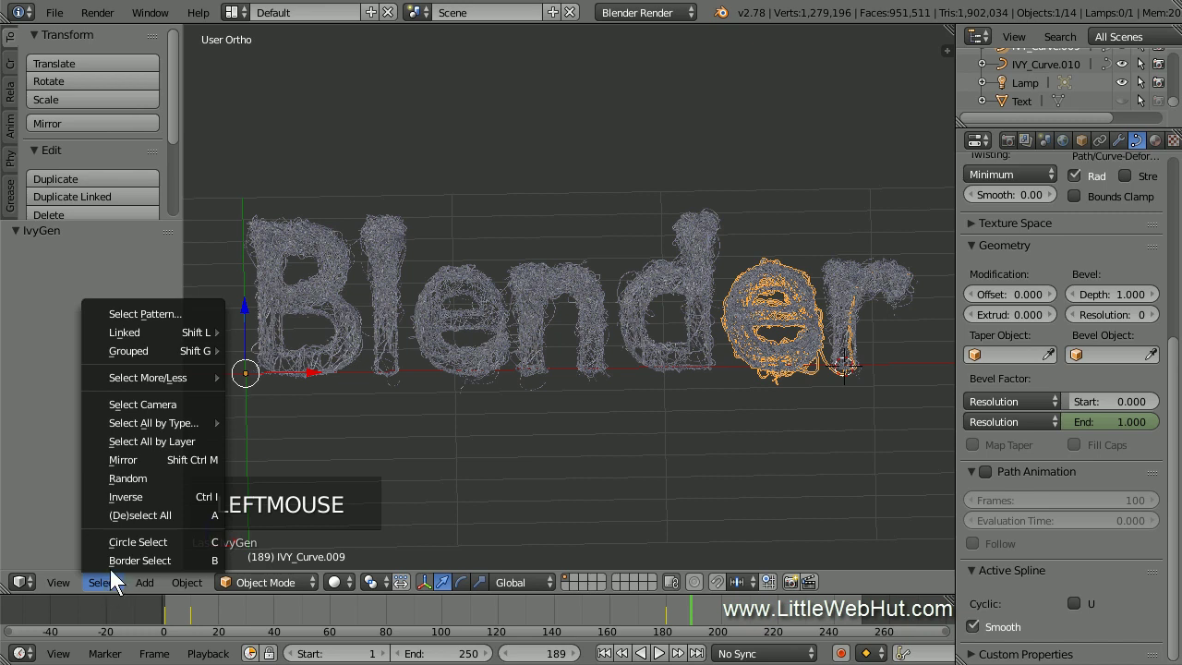
mouse_move(185, 423)
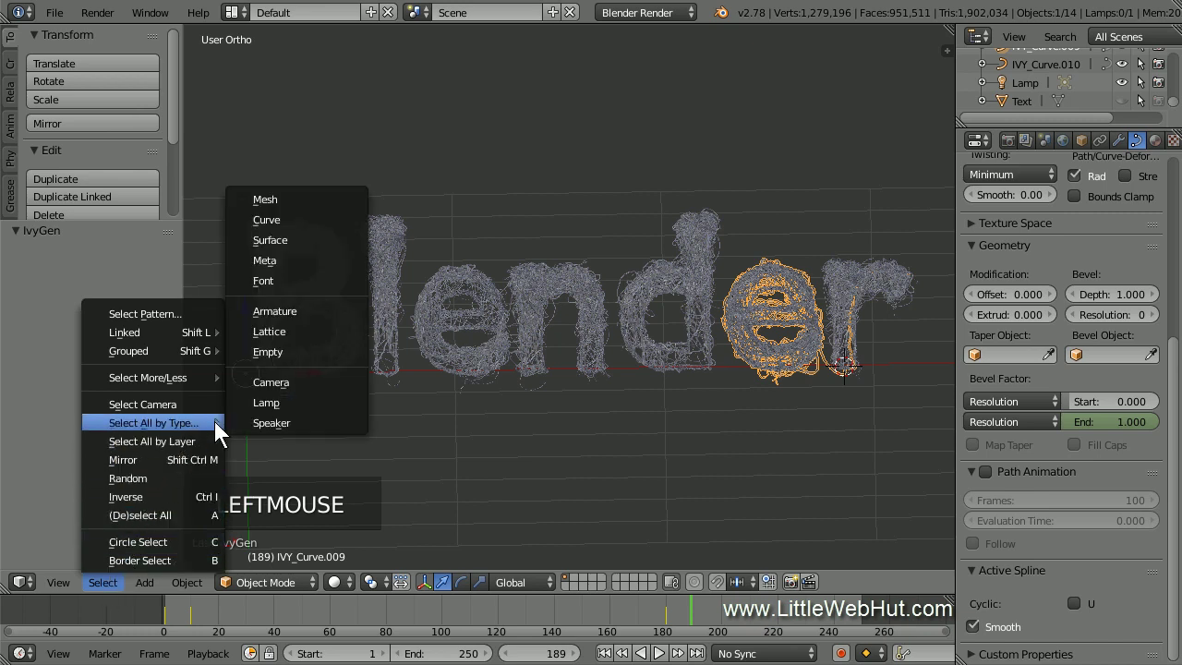
left_click(329, 220)
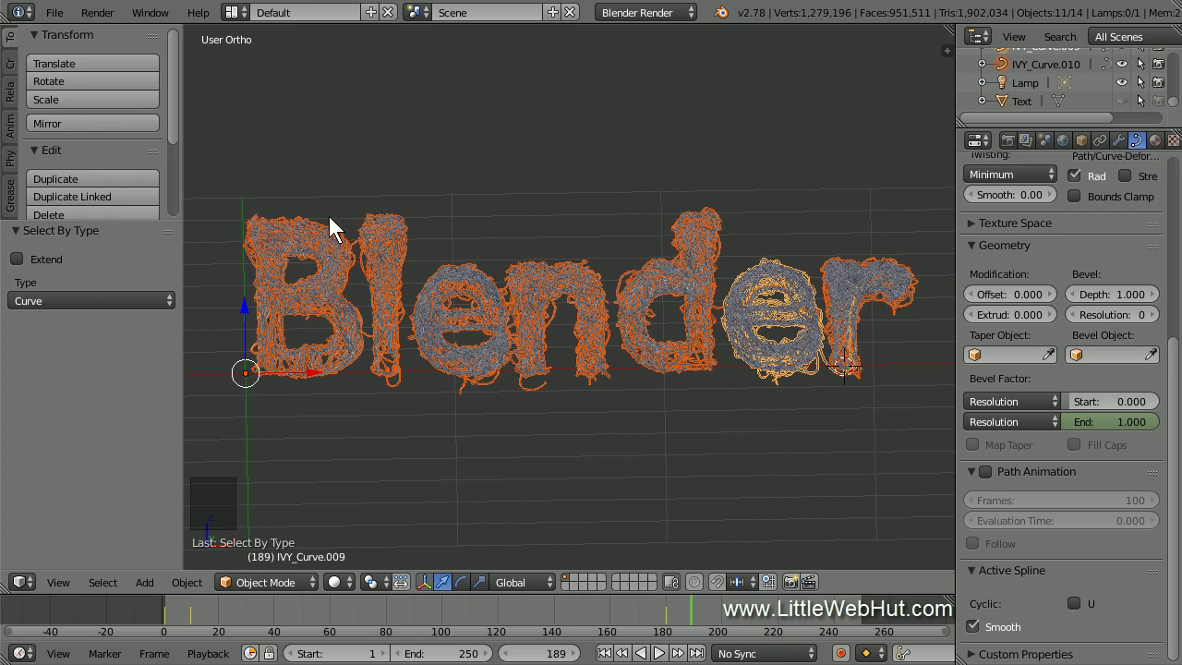
key("ctrl+l")
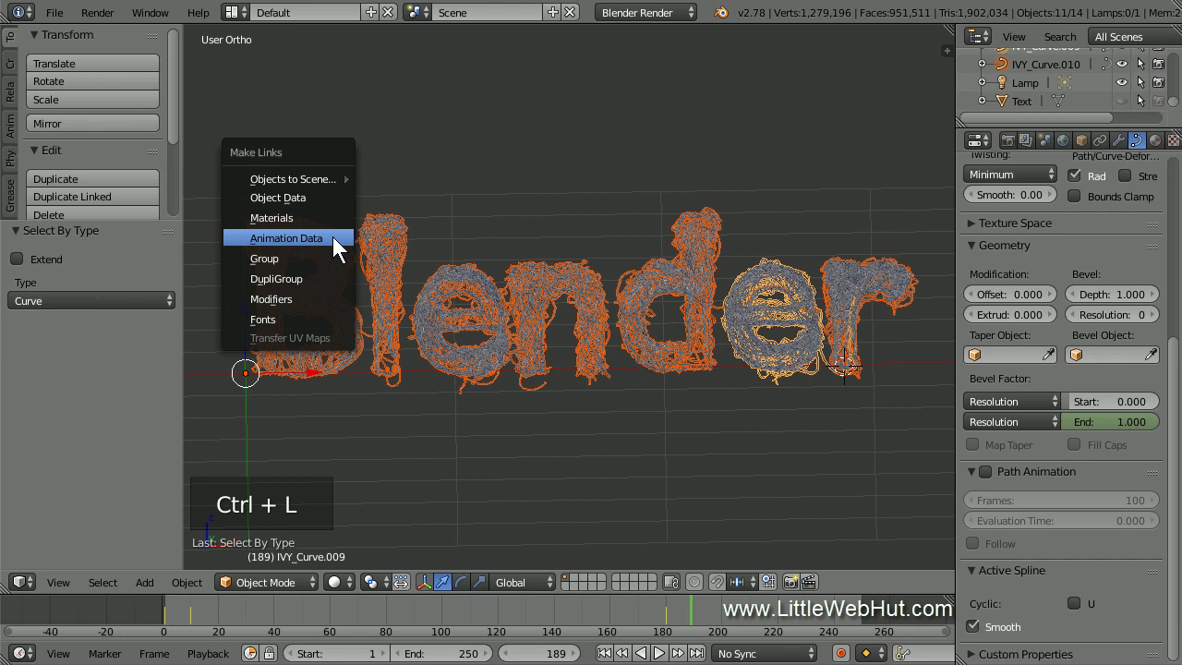
left_click(334, 238)
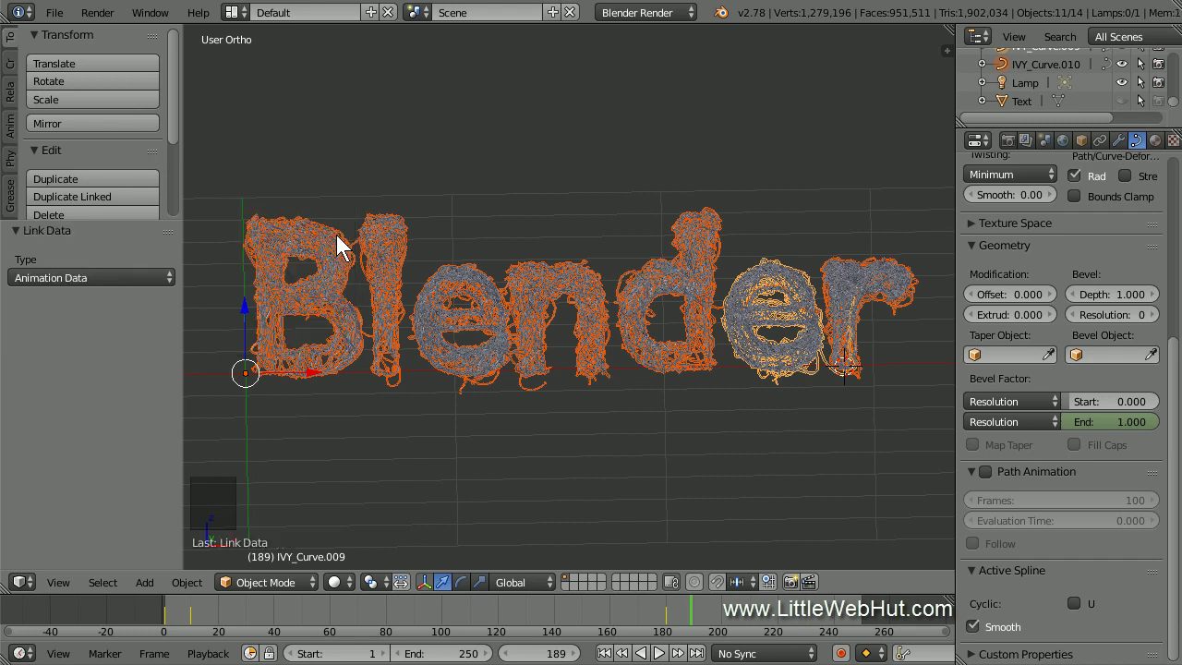
left_click_drag(181, 631, 683, 632)
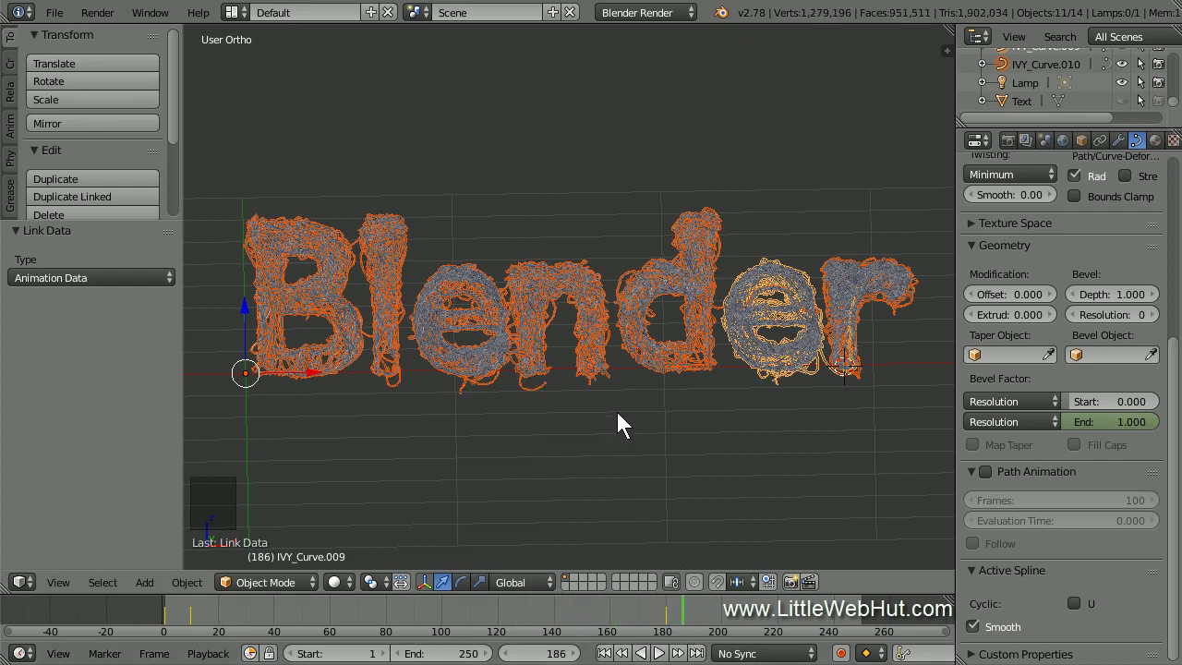
Add a mesh plane, centre it under the text along X, and lower it 0.031 so it sits below the letters
key("shift+a")
mouse_move(588, 338)
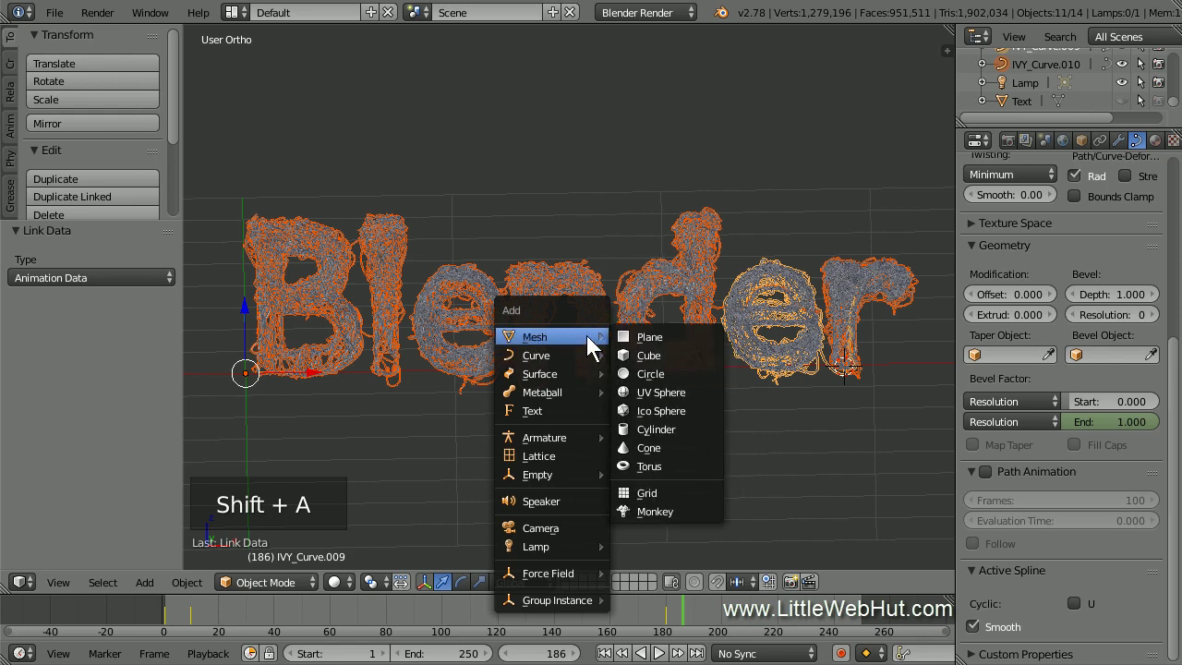
left_click(678, 336)
key("KP_1")
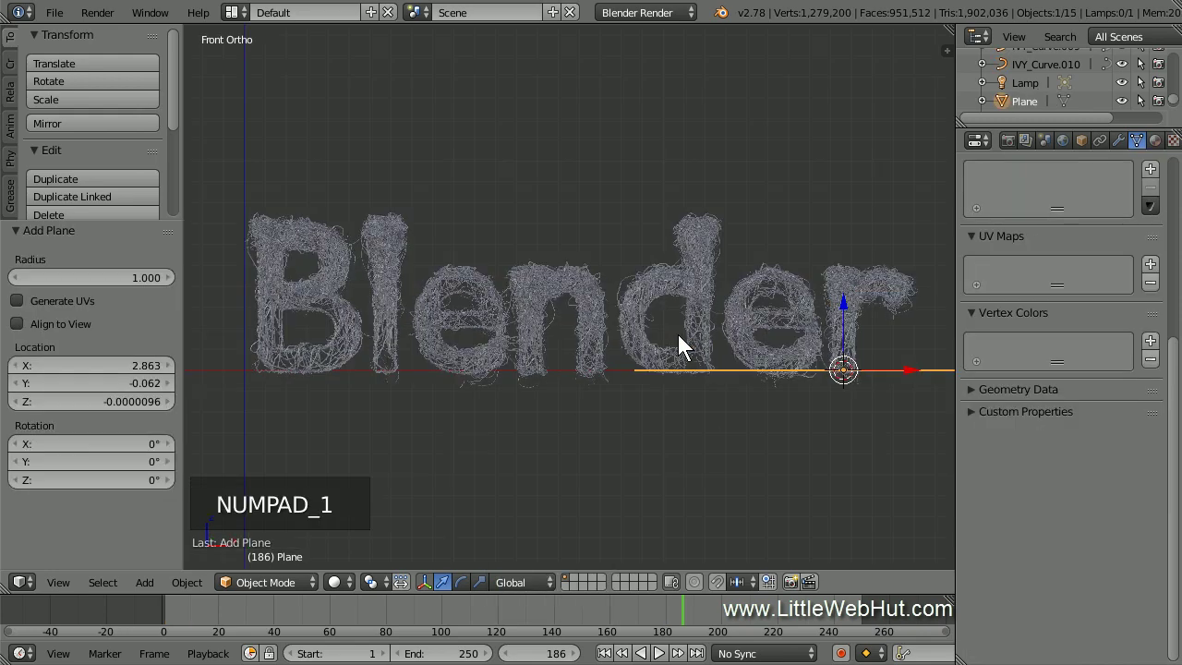
left_click_drag(909, 372, 618, 390)
left_click_drag(555, 311, 556, 304)
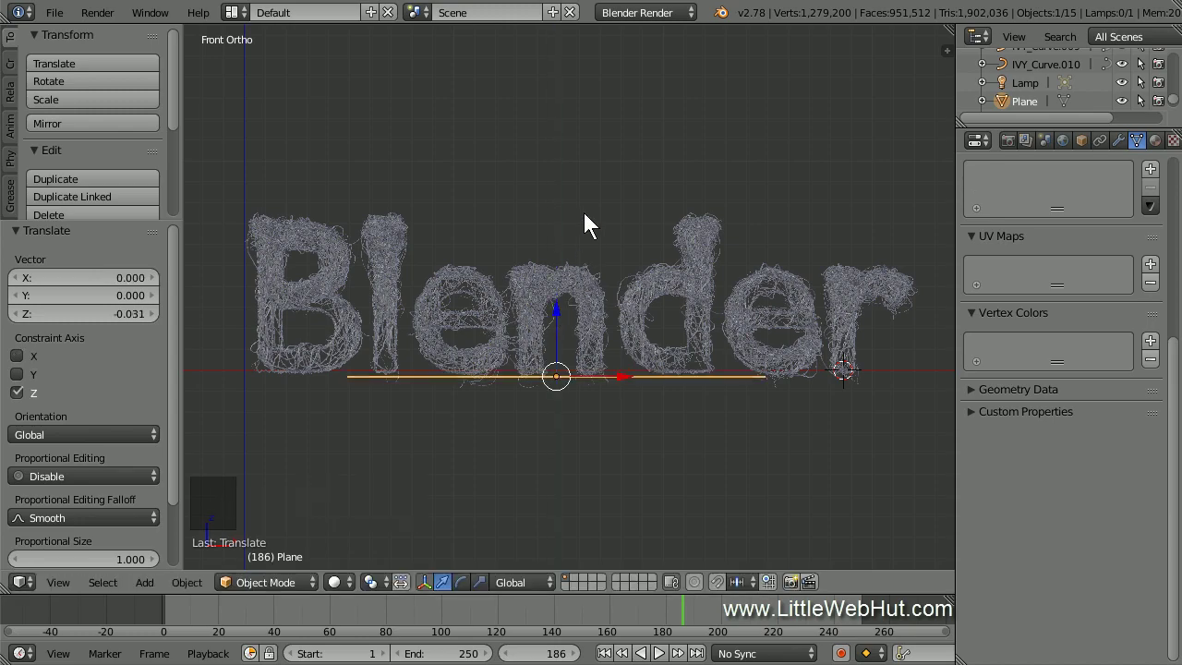
Scale the ground plane by a factor of 3
middle_click_drag(588, 178, 587, 216)
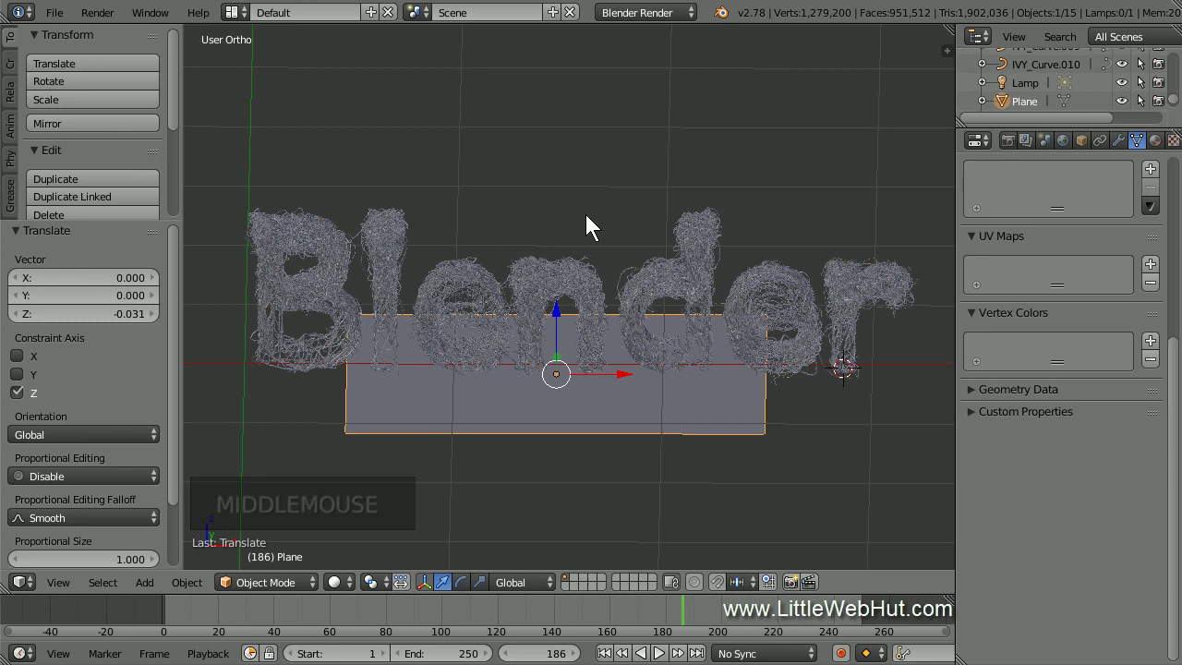
key("s")
key("s")
type("3")
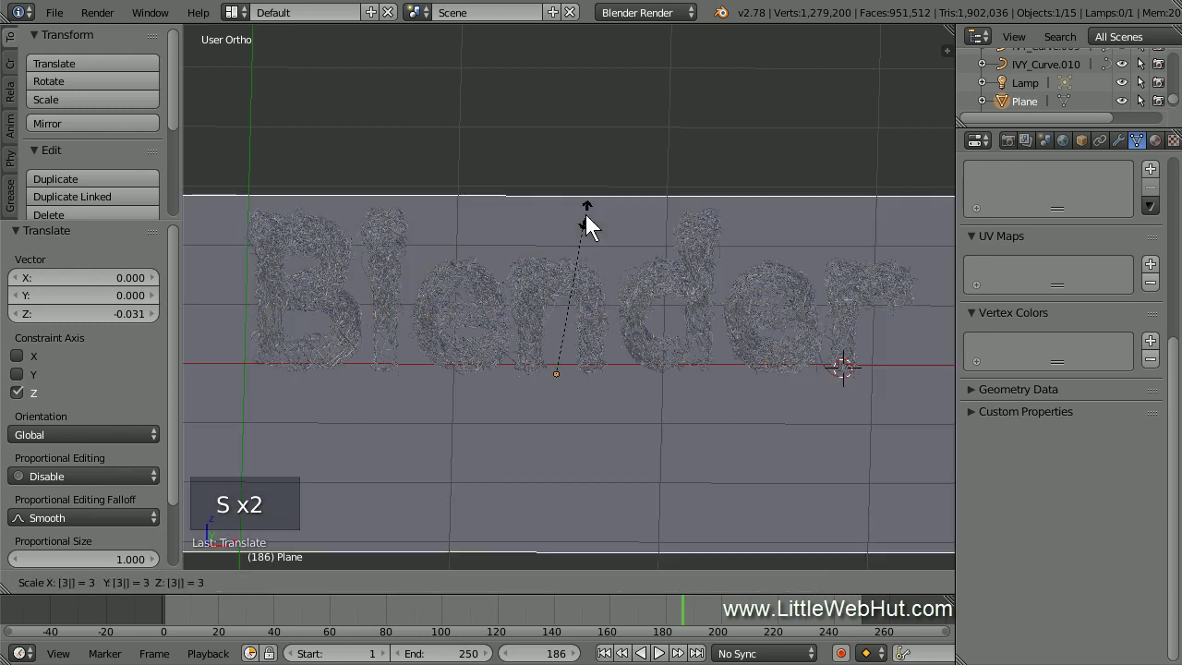
key("Return")
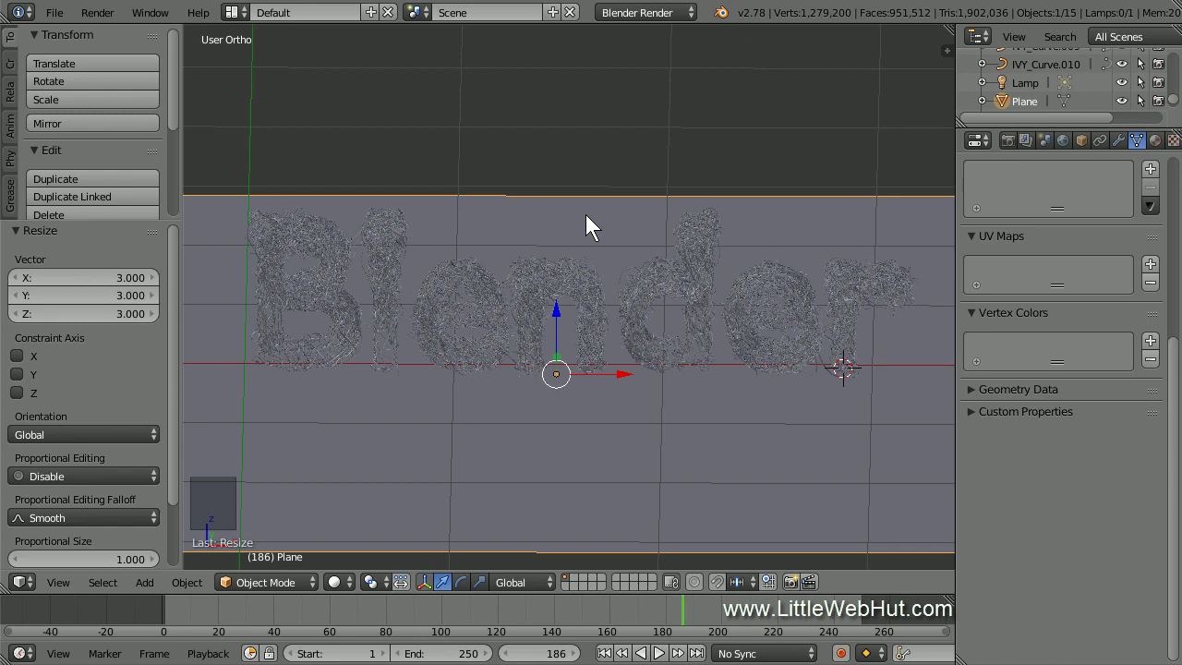
Duplicate the ground plane in place and rotate the copy 90 degrees about the X axis to make a wall
key("shift+d")
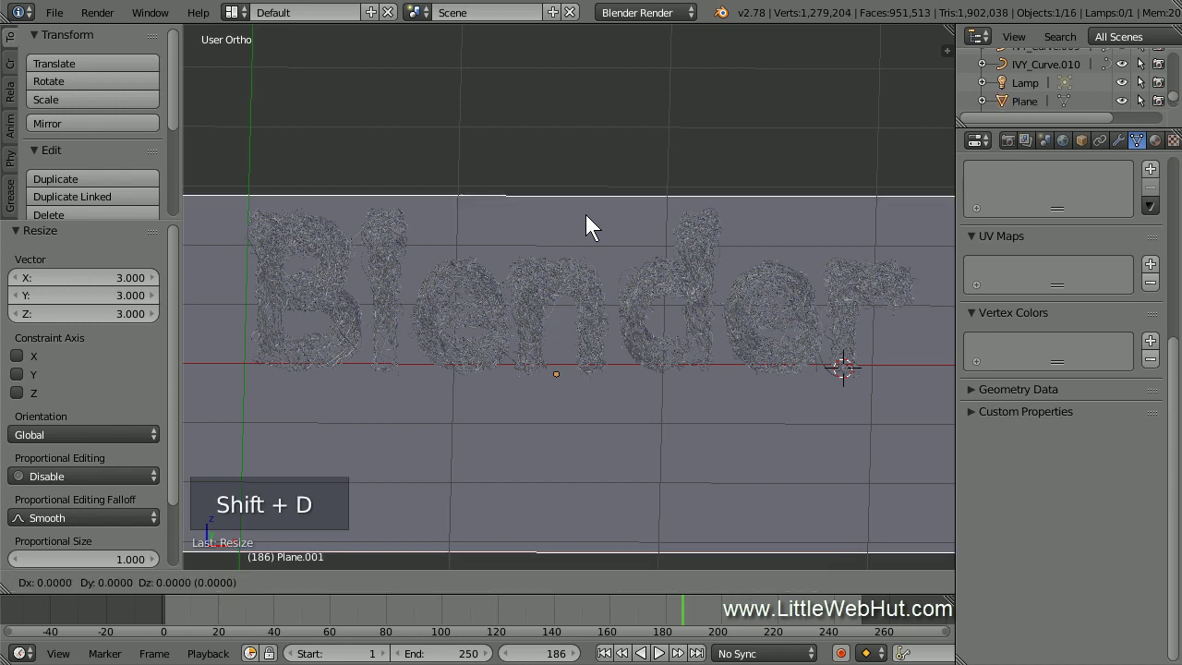
right_click(596, 219)
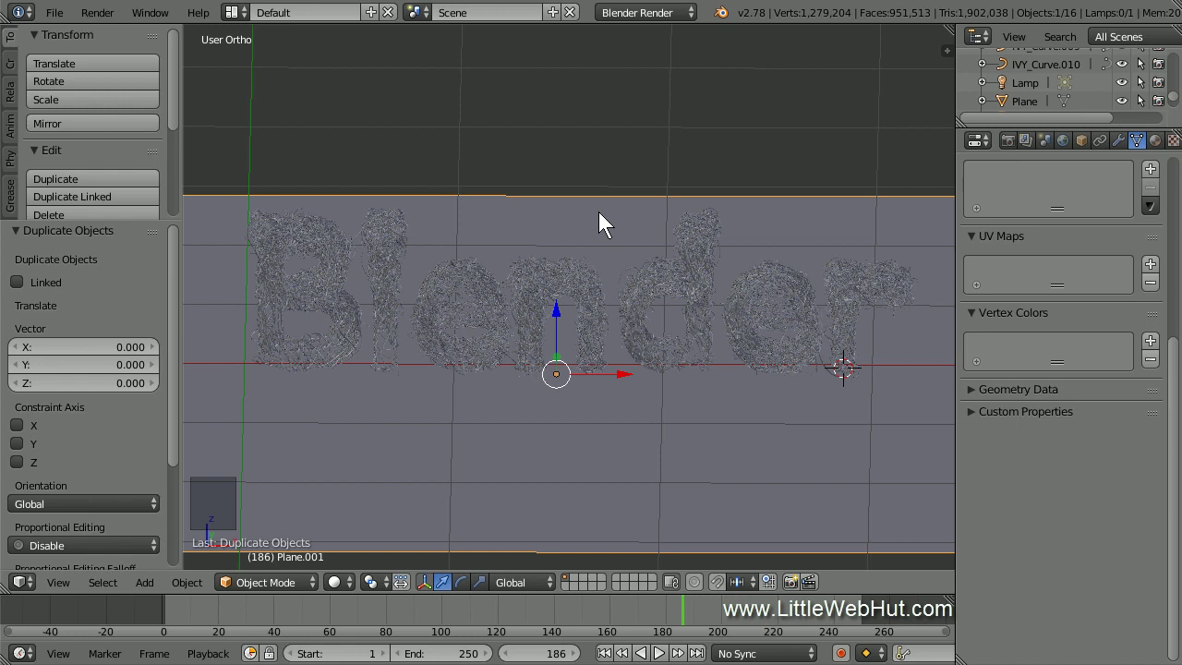
key("r")
type("x")
type("90")
key("Return")
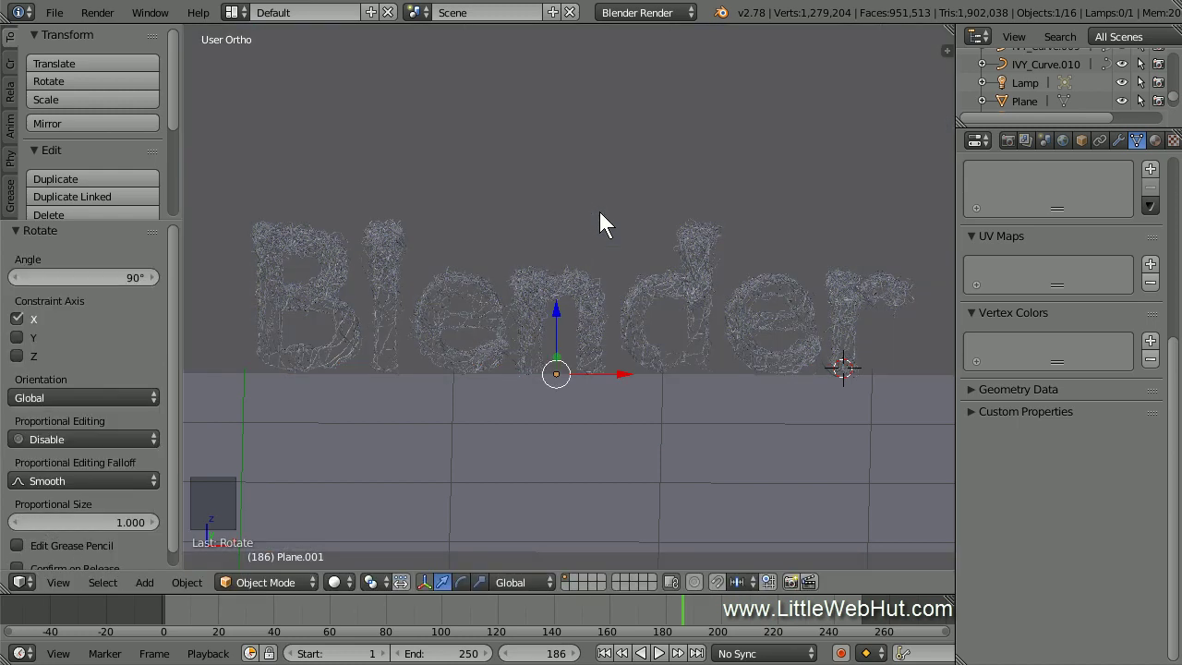
Move the vertical plane about 0.234 along Y so it stands just behind the text
key("KP_3")
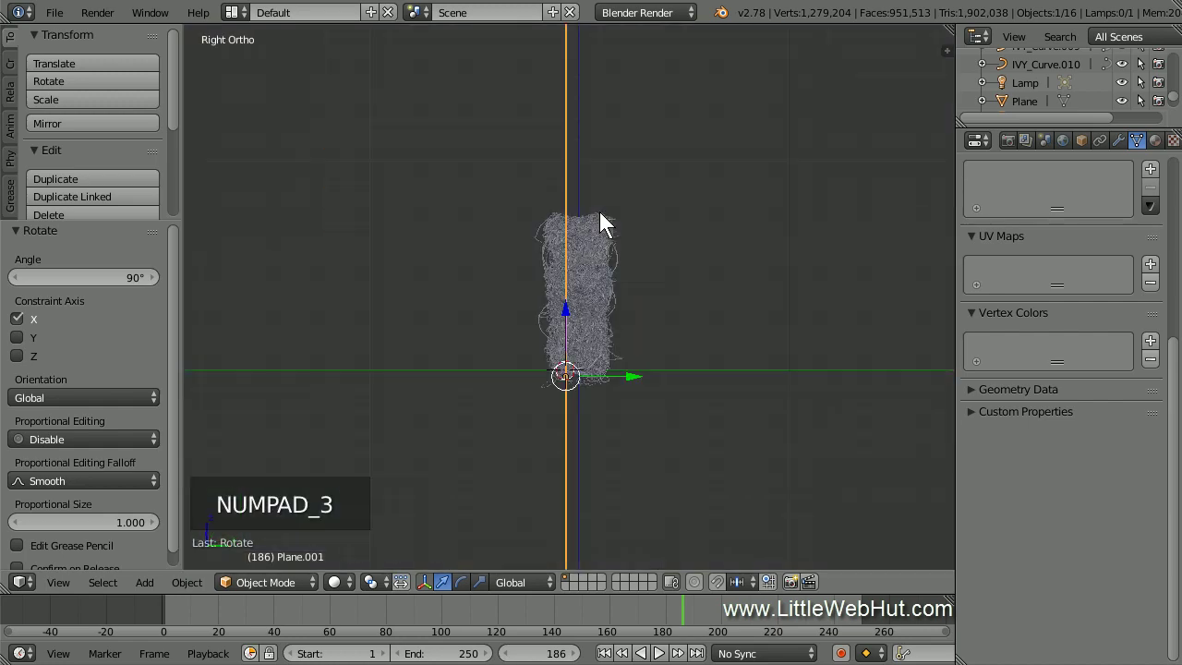
left_click_drag(637, 377, 682, 365)
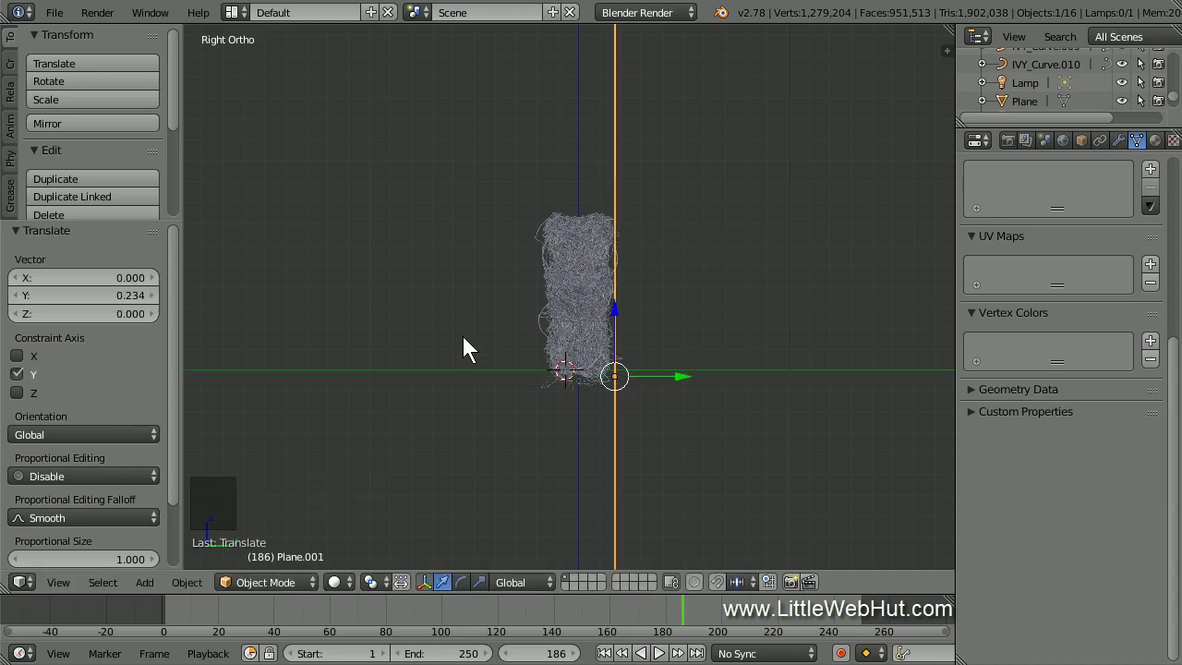
middle_click_drag(356, 271, 614, 294)
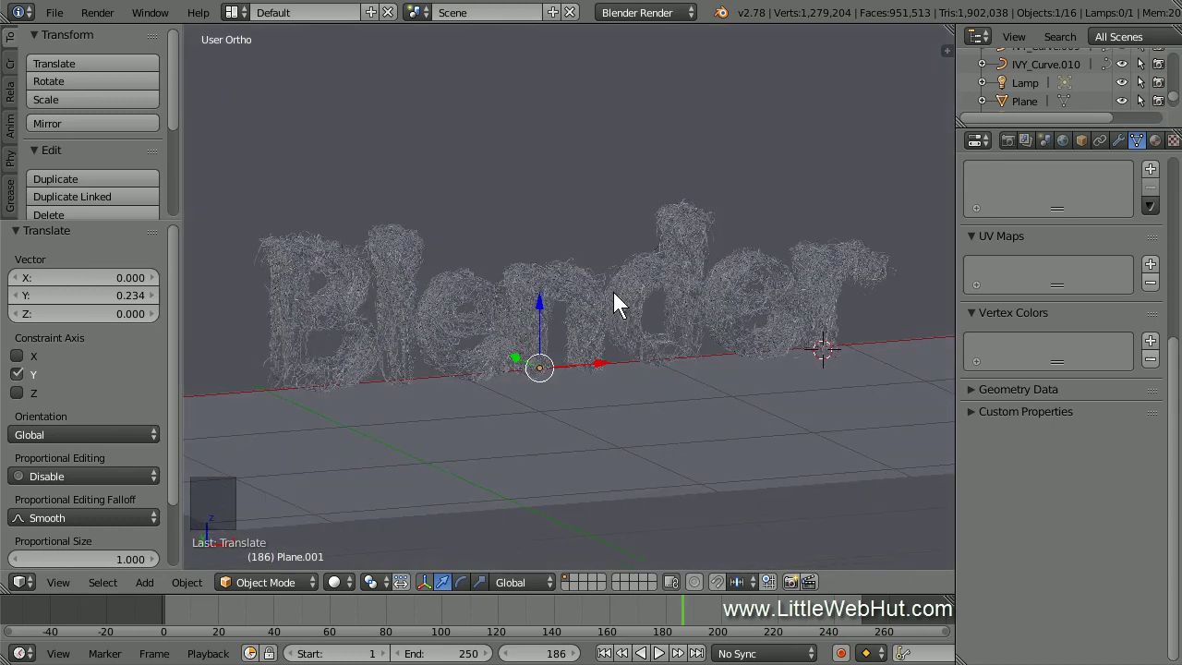
Select the ground plane, place the 3D cursor on it at the base of the "B", and add ivy to the mesh there
right_click(623, 426)
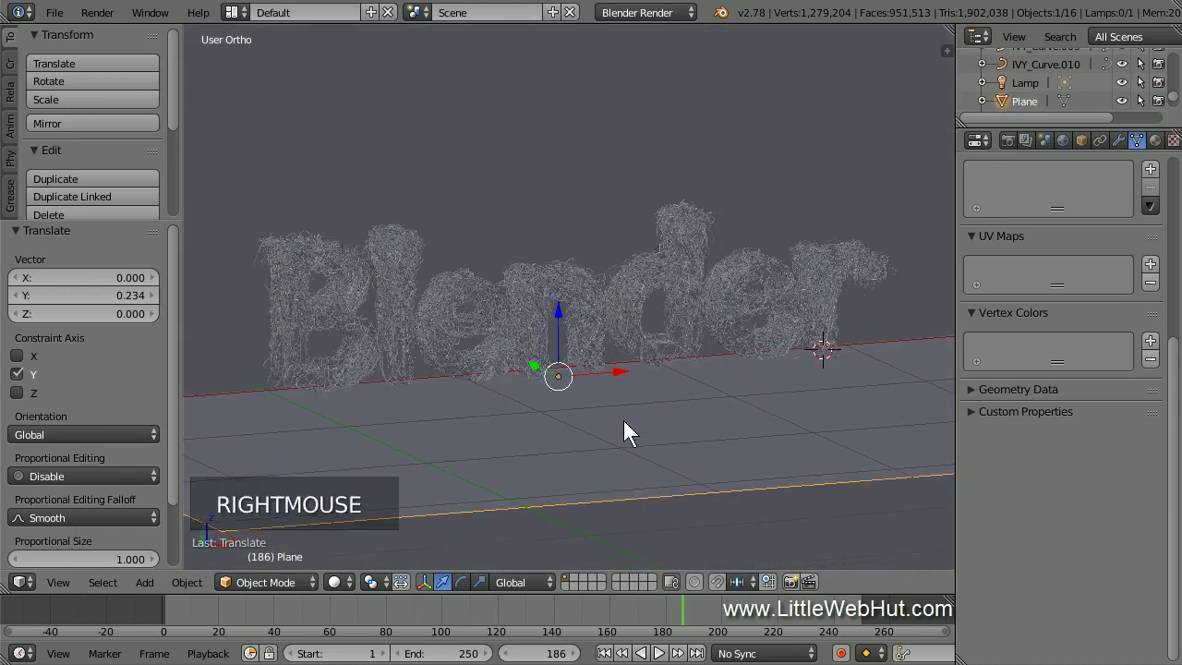
left_click(291, 403)
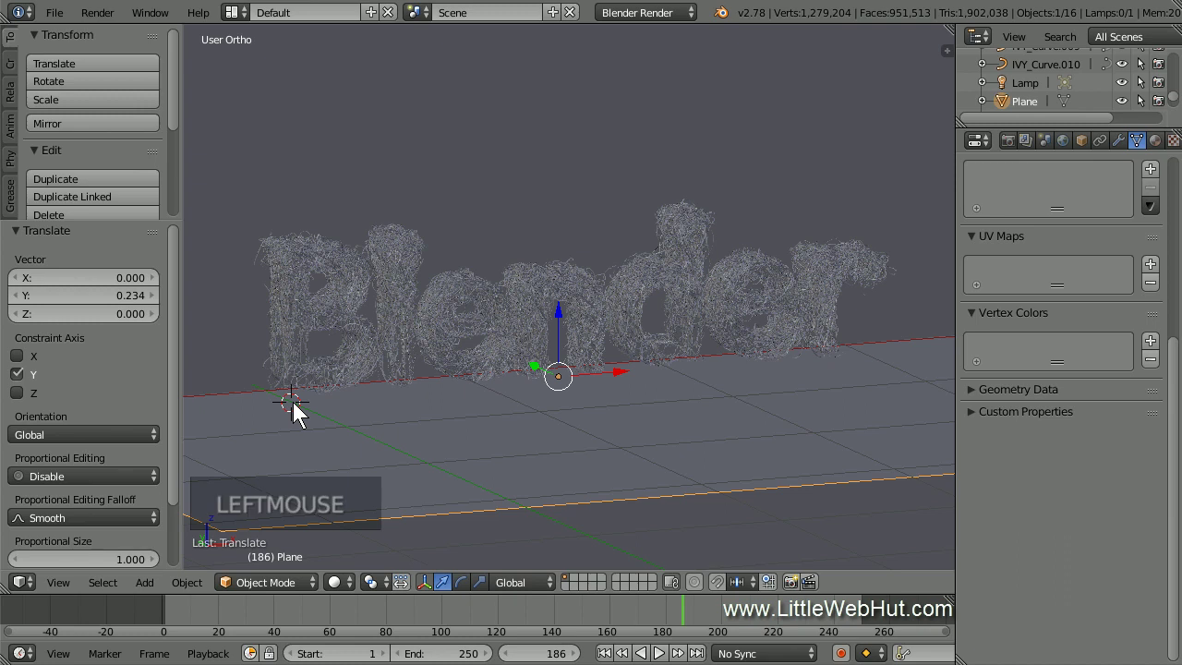
key("shift+a")
mouse_move(294, 402)
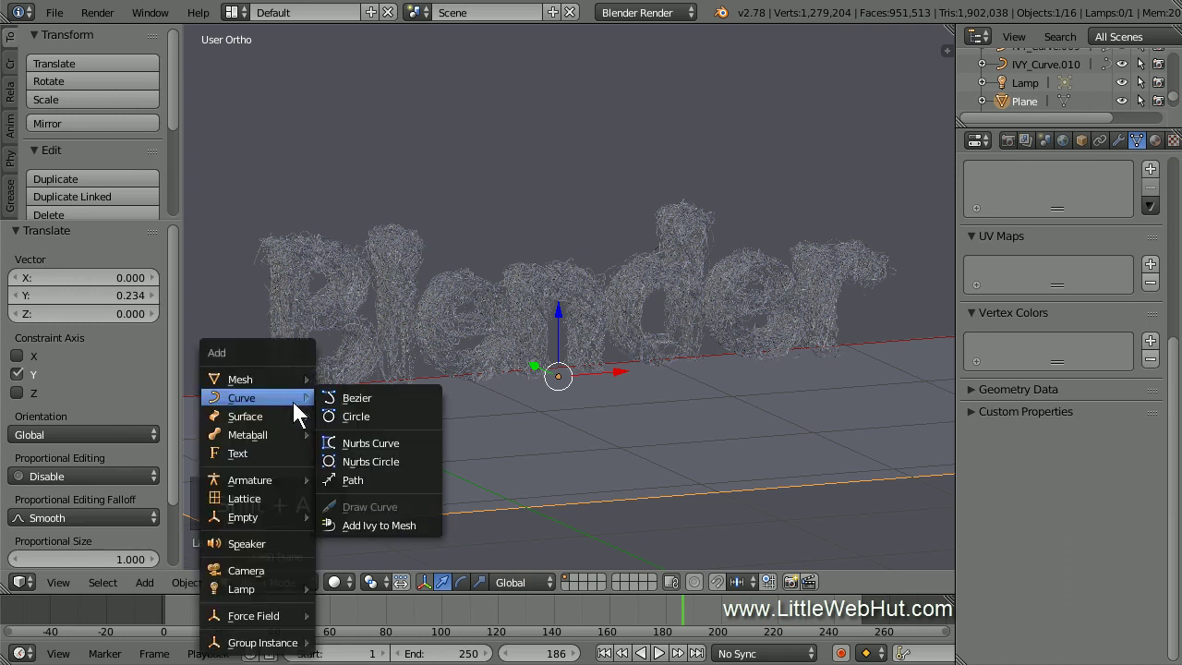
left_click(428, 524)
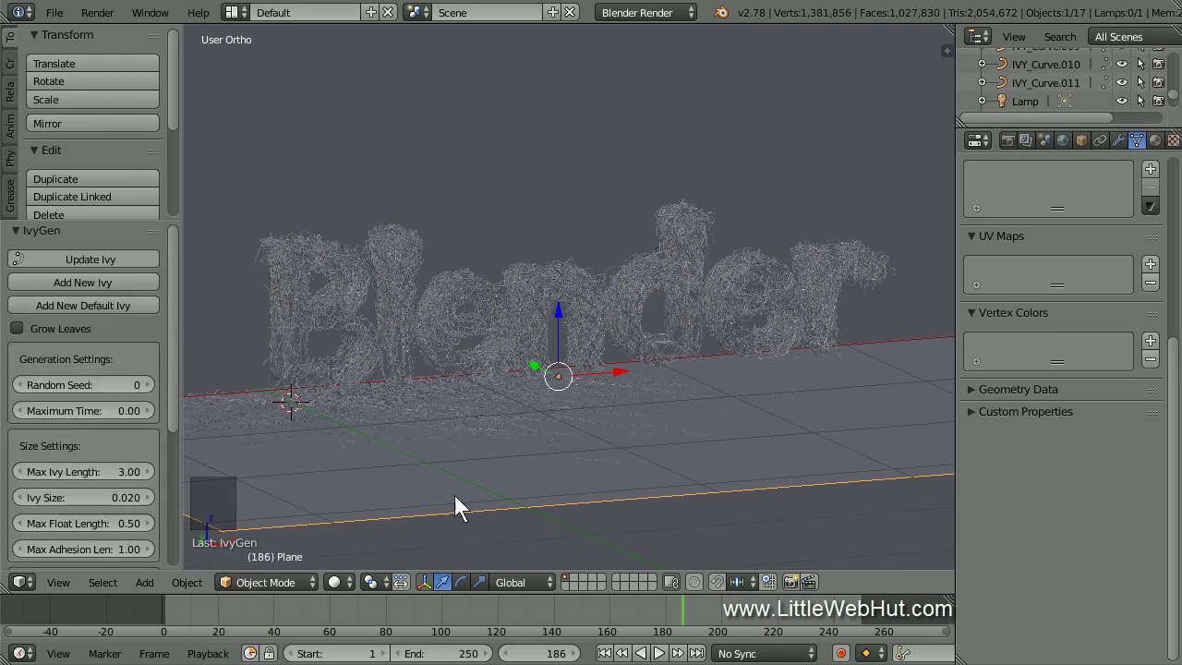
Grow three more ivies on the ground plane: at the base of the "d", at the base of the "r", and in front of the text
left_click(621, 389)
left_click(146, 283)
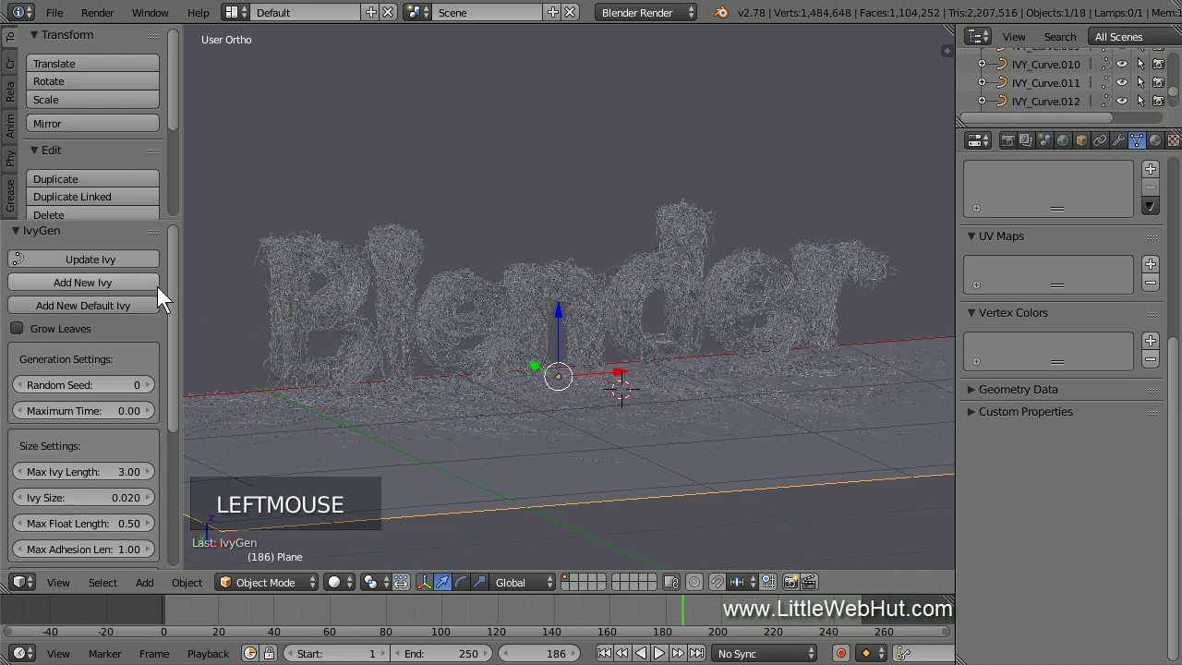
left_click(861, 355)
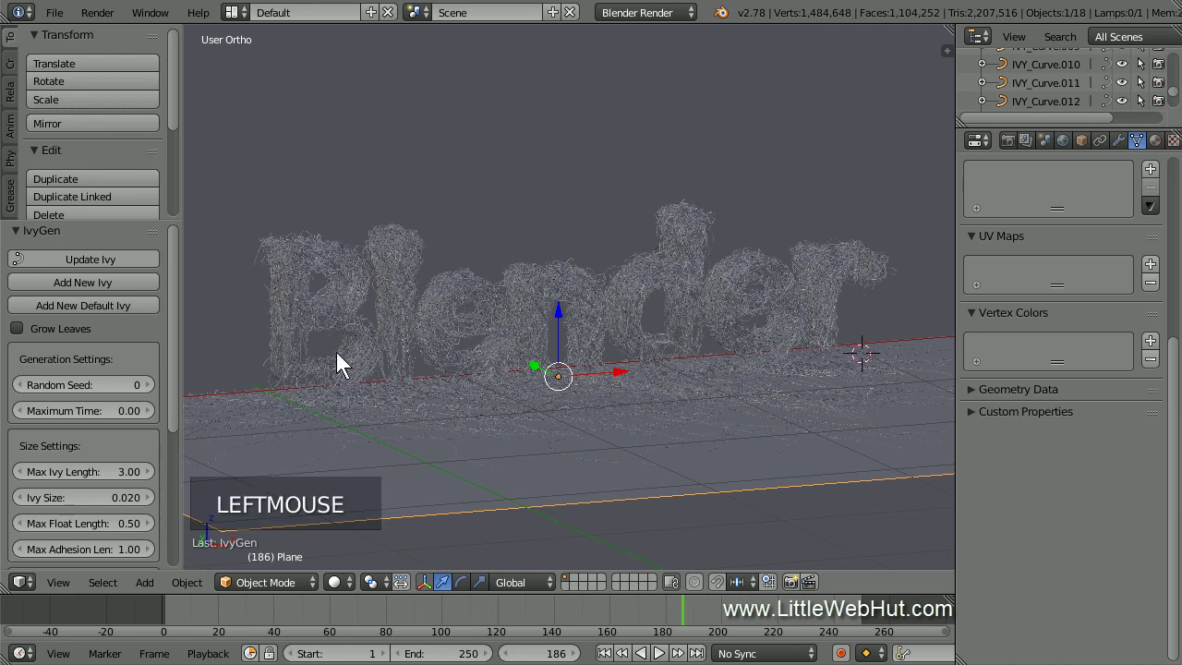
left_click(141, 283)
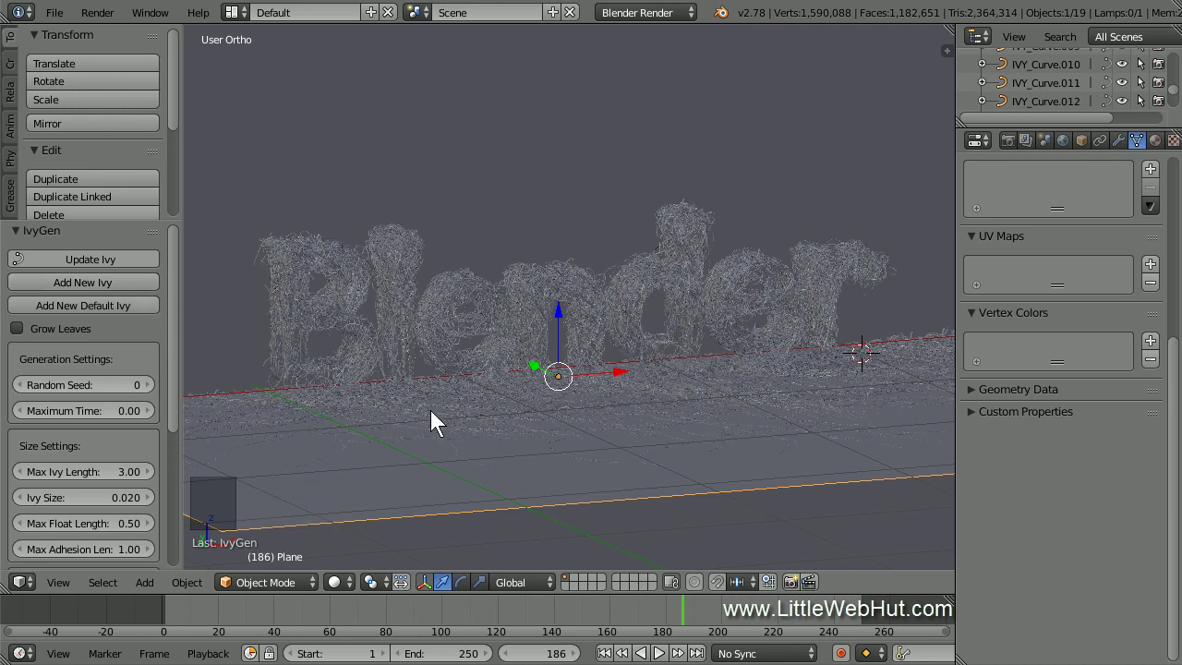
left_click(615, 445)
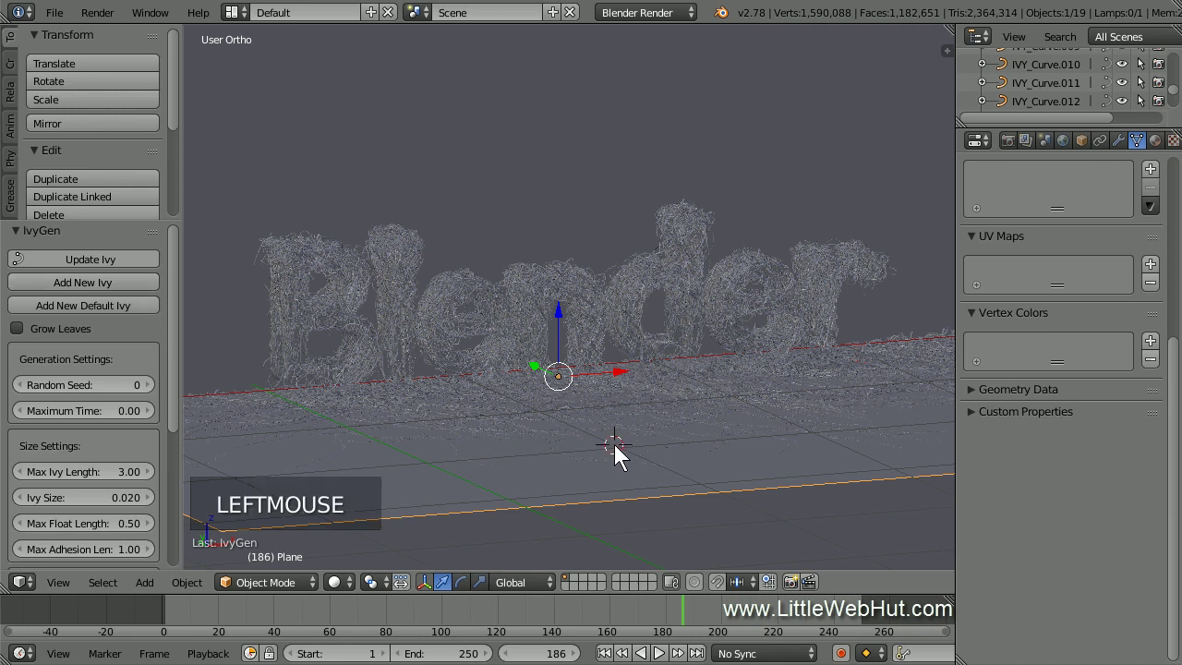
left_click(142, 282)
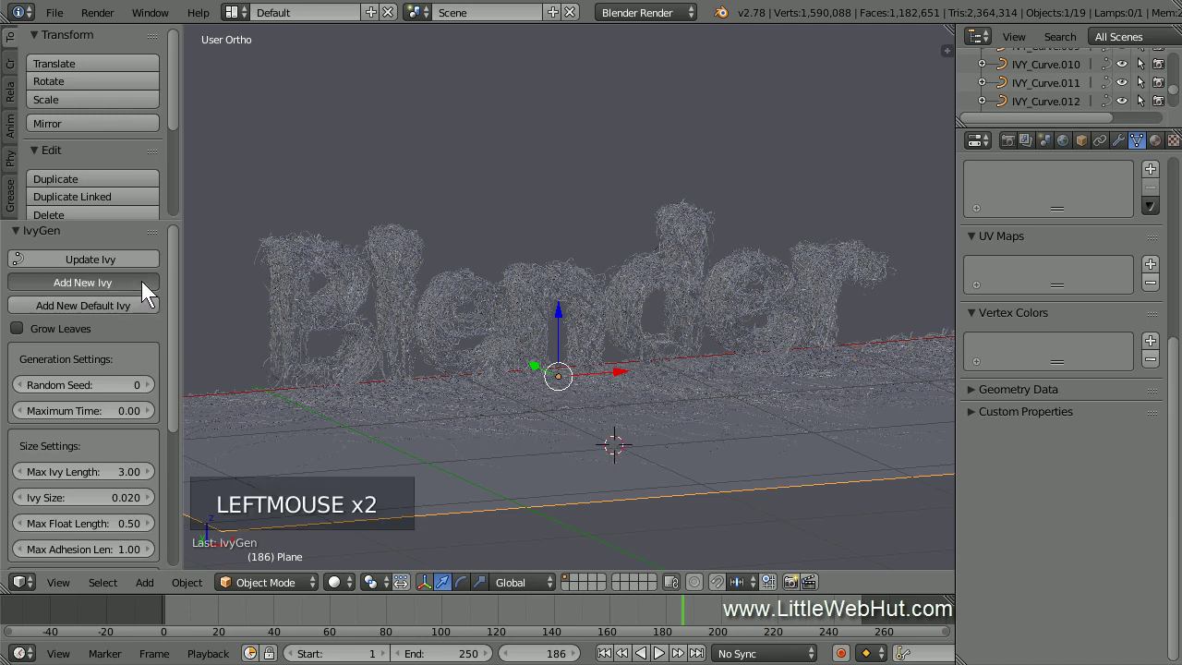
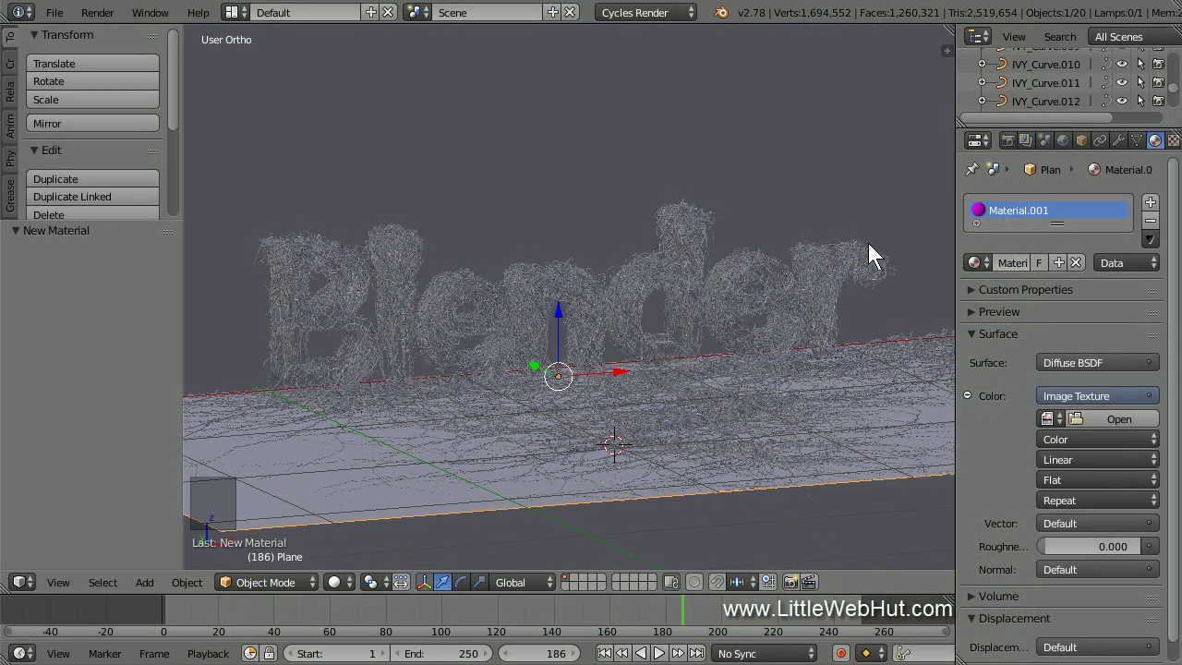
Load ground.jpg as the image texture for the ground plane material's diffuse colour
left_click(1094, 417)
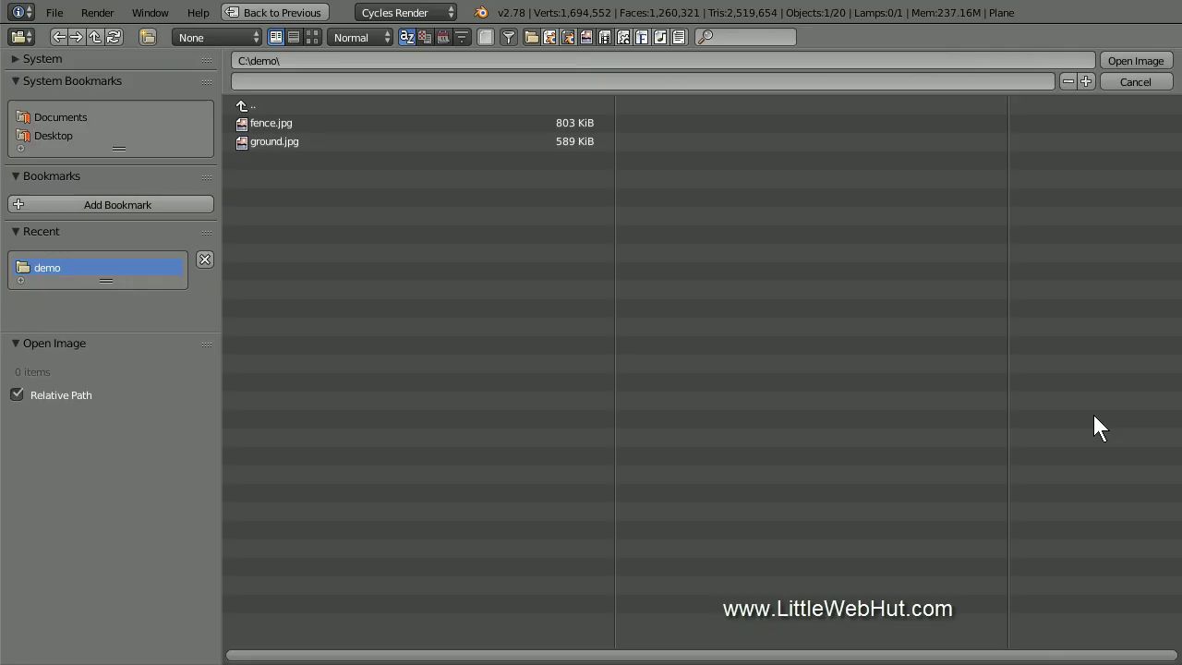
left_click(284, 141)
left_click(1131, 58)
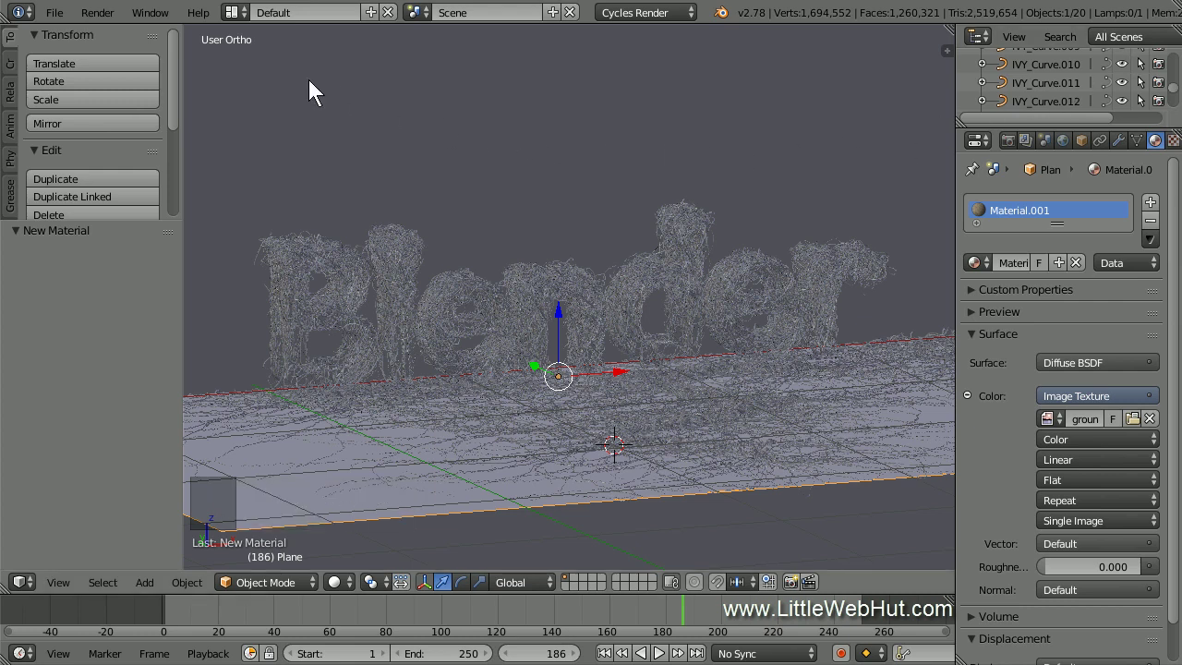
Switch to the Compositing screen layout and display the ground plane's material nodes in the node editor
left_click(236, 12)
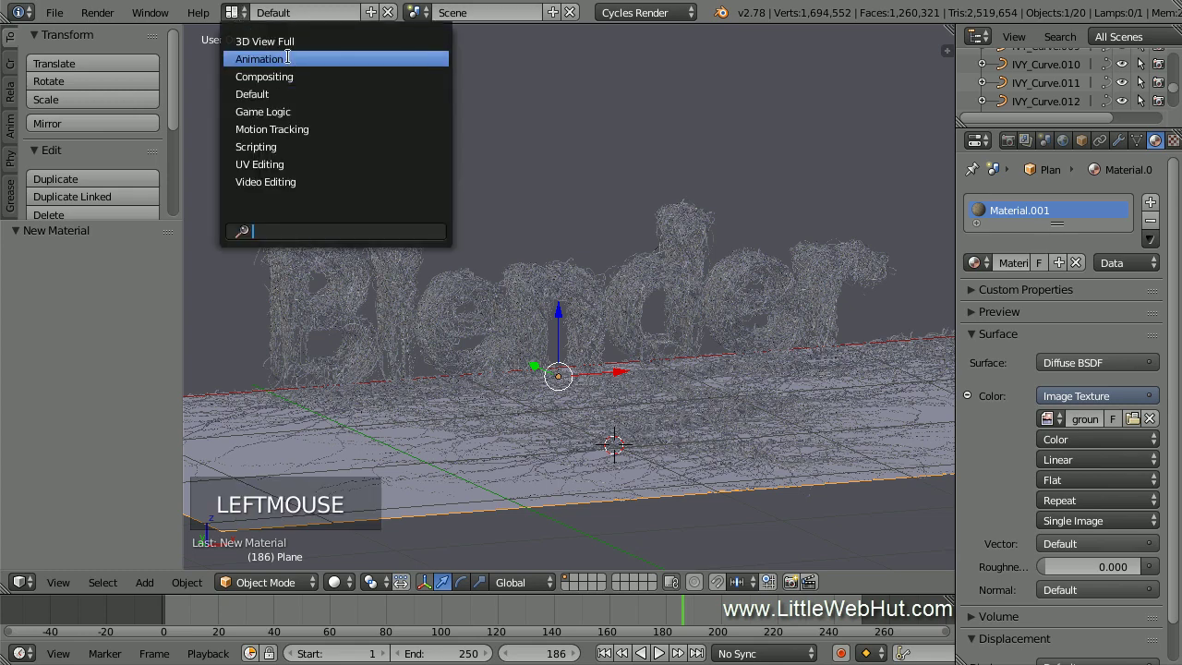
left_click(326, 76)
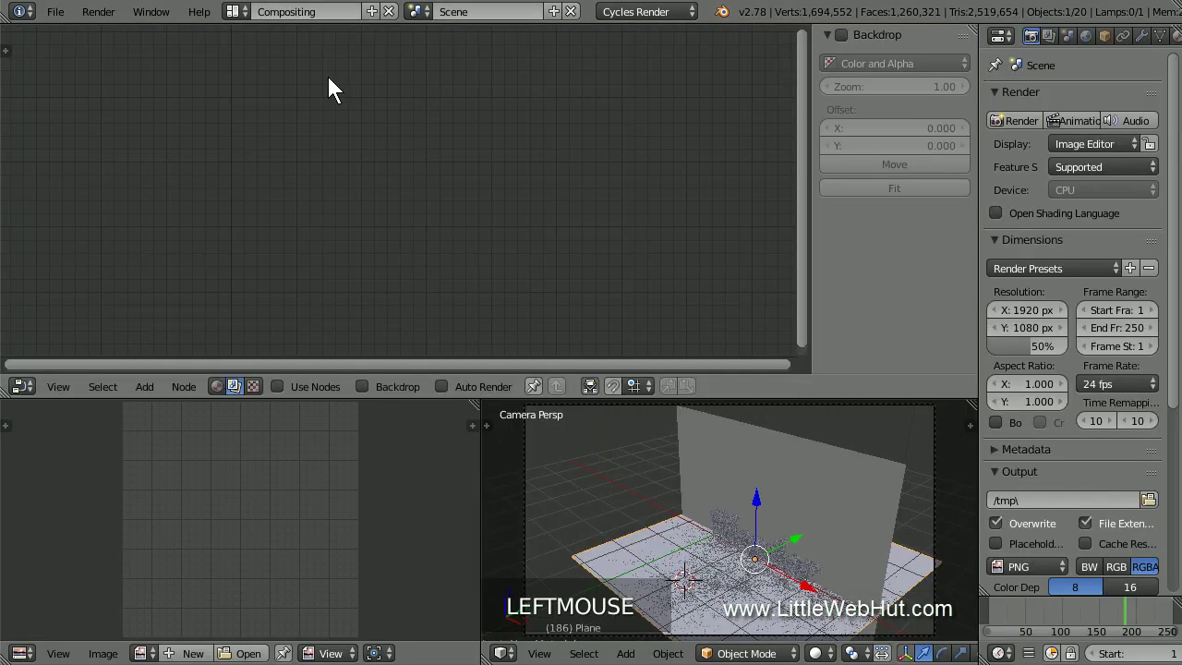
left_click(215, 387)
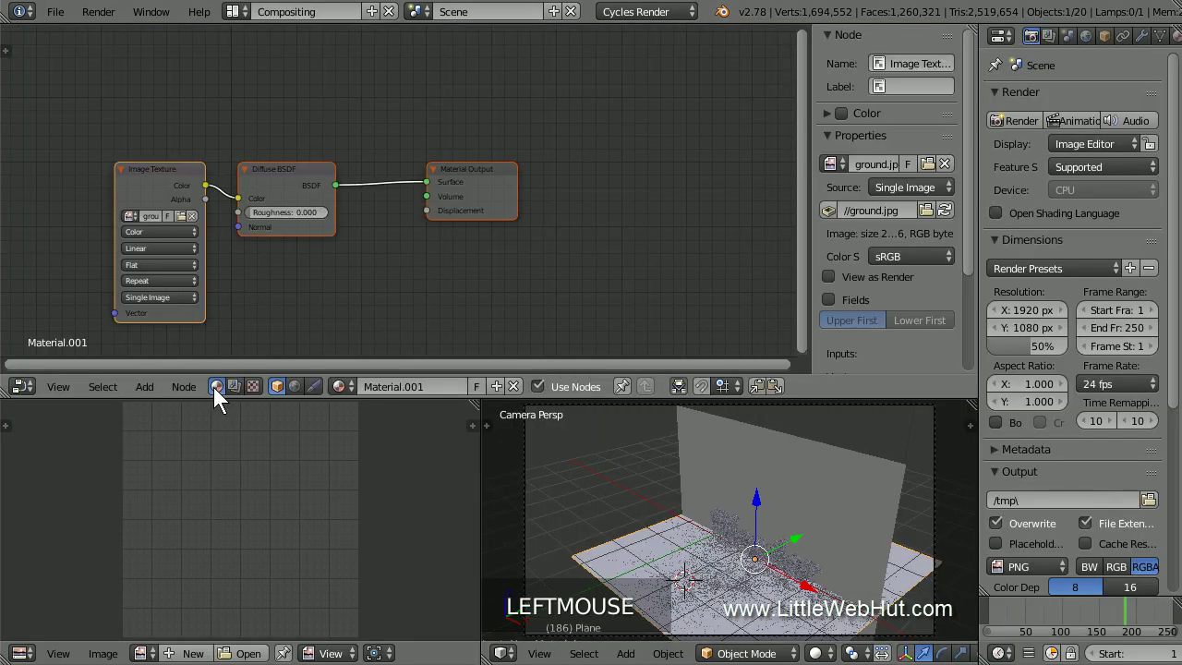
scroll(285, 300, "up", 2)
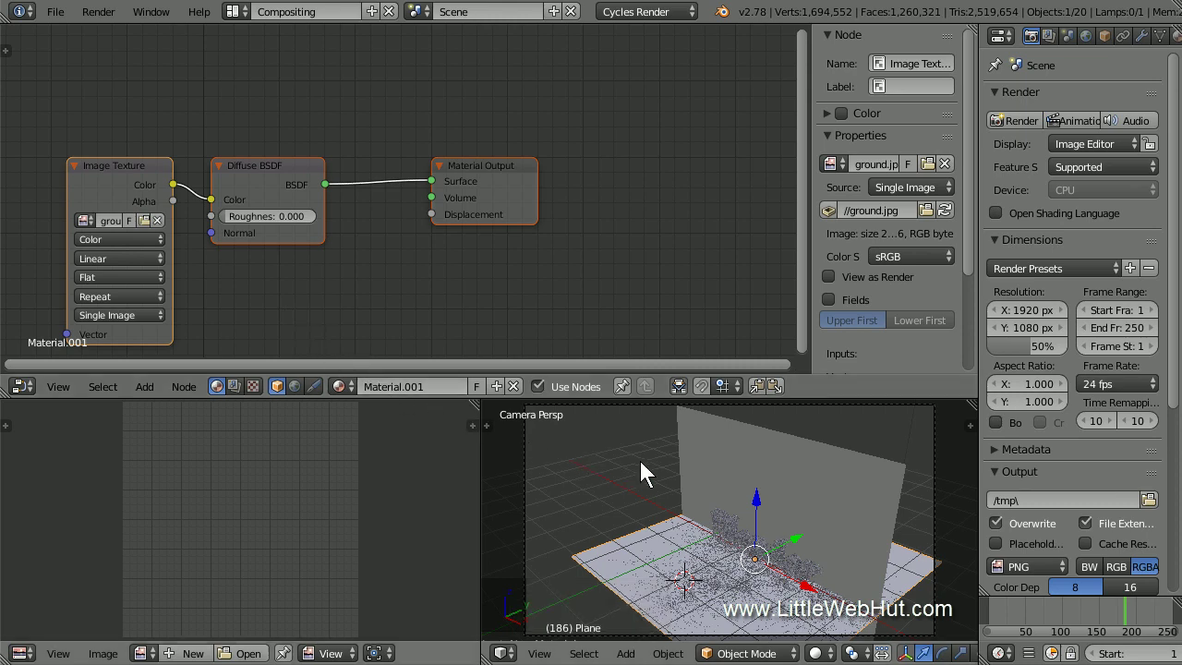
In Edit Mode, set the viewport shading to Material and unwrap the ground plane with its whole mesh selected
key("Tab")
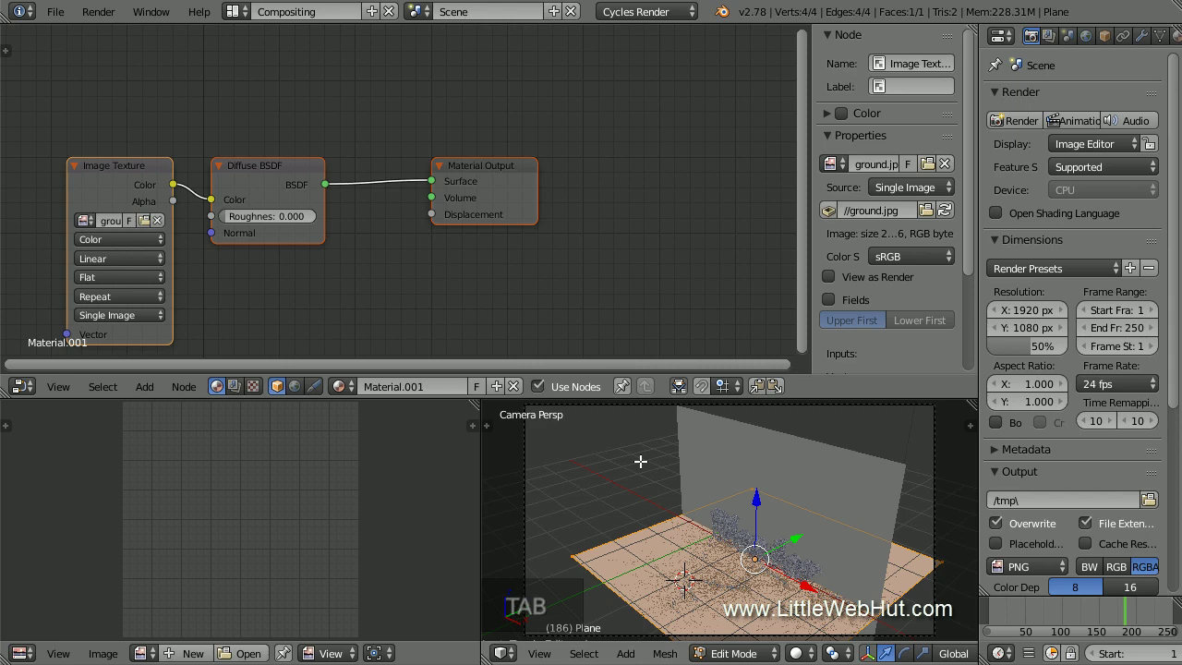
key("a")
key("a")
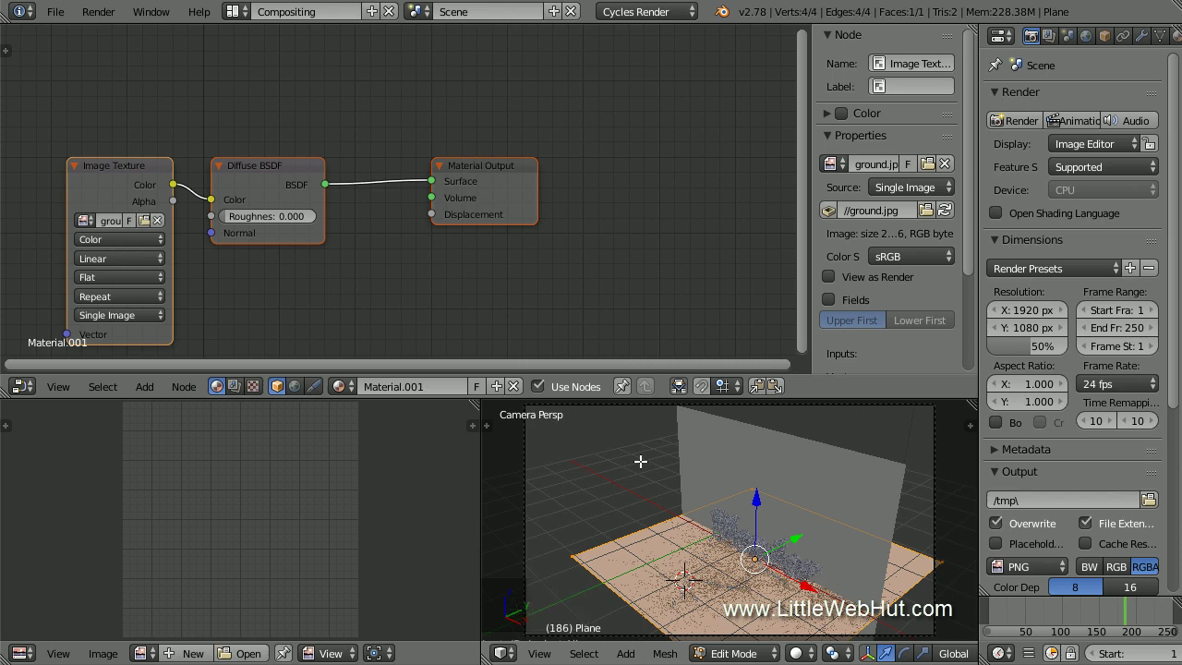
left_click(807, 656)
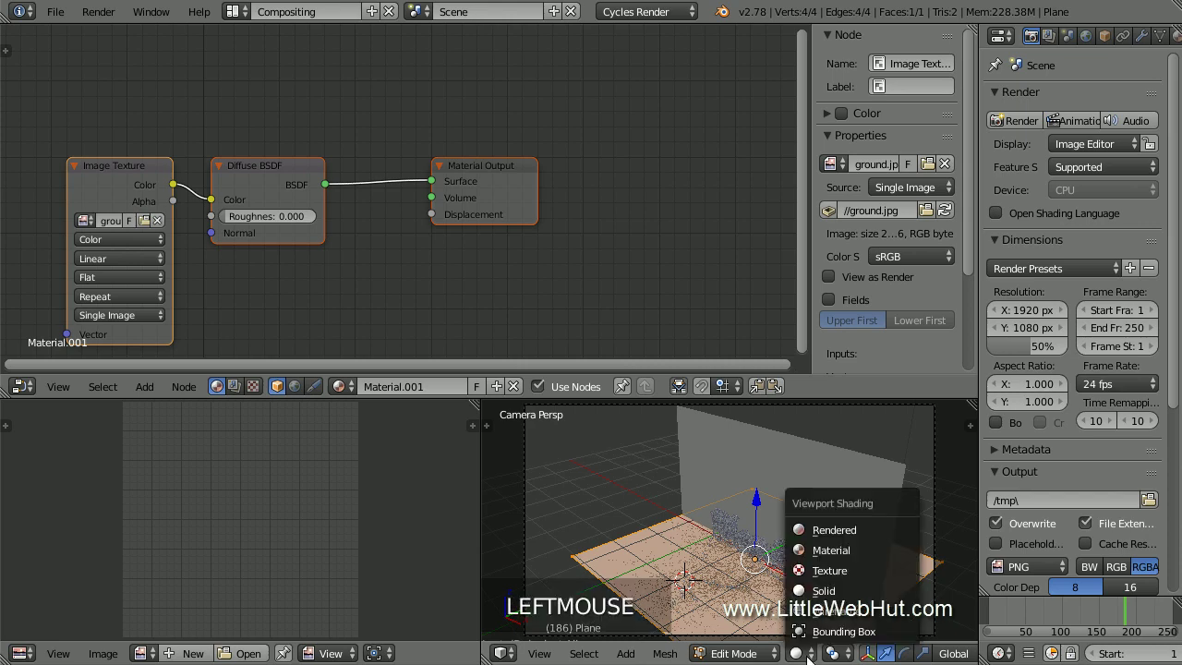
left_click(863, 550)
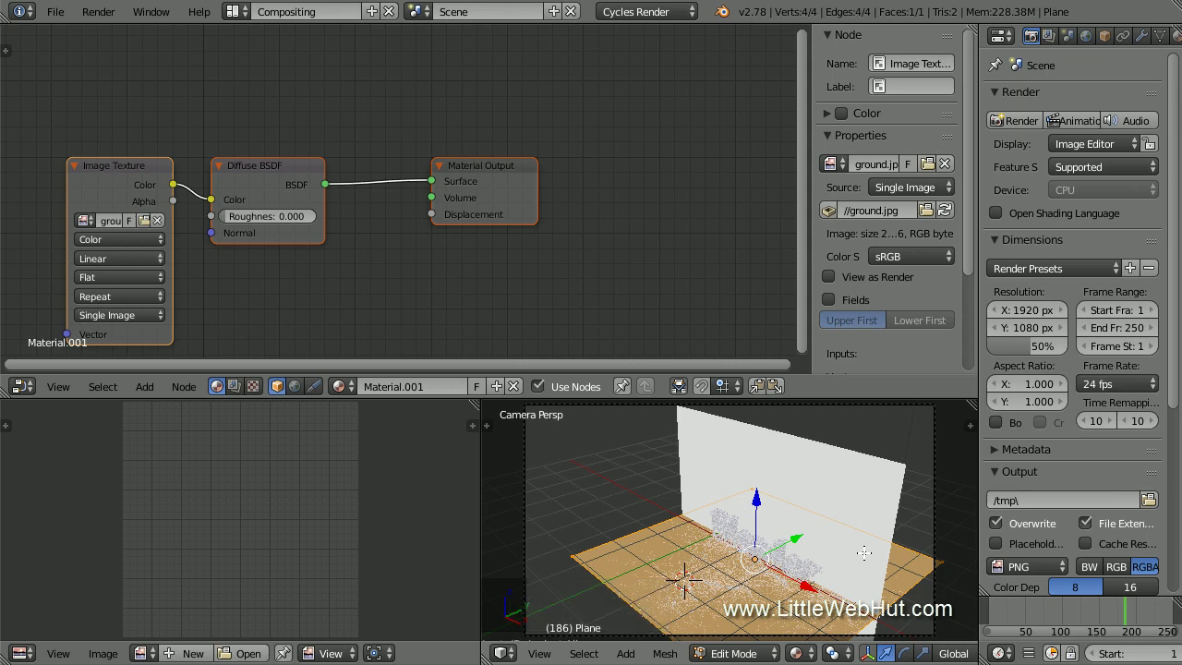
key("u")
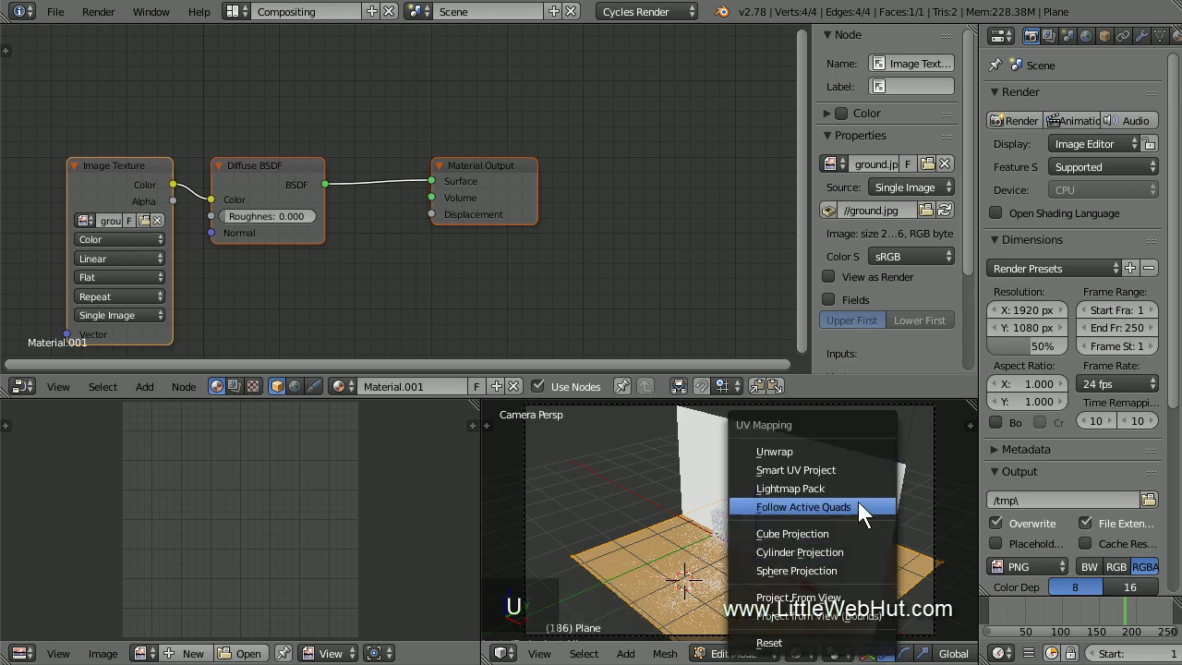
left_click(852, 455)
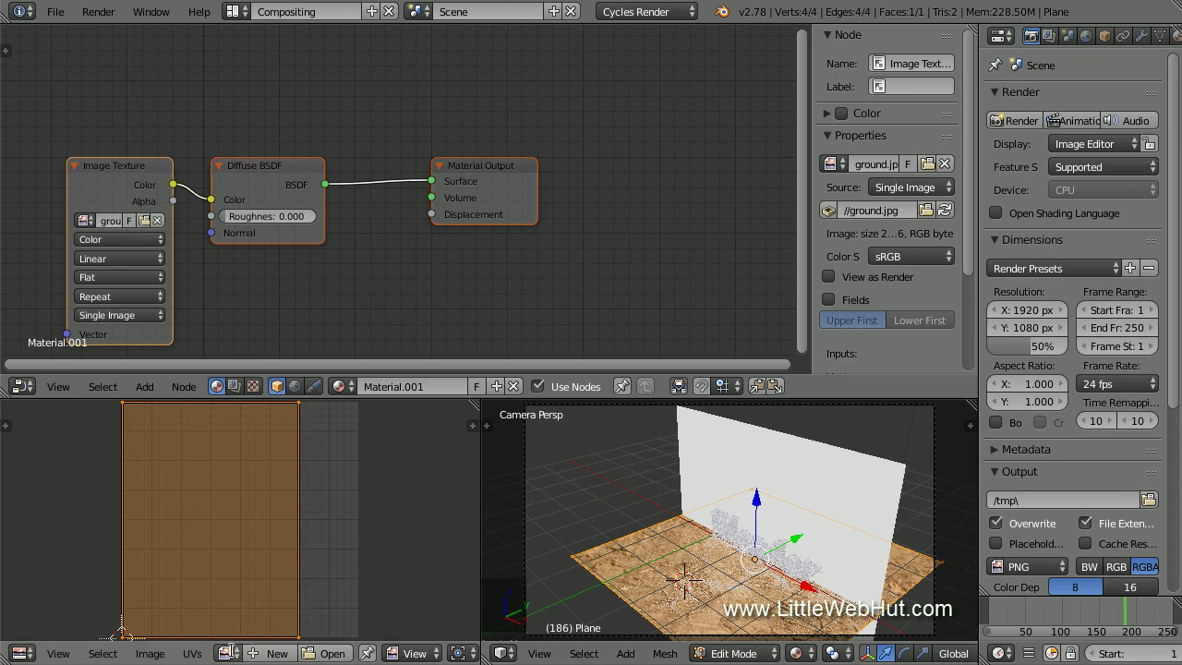
Display ground.jpg behind the ground plane's UV layout in the image editor
left_click(225, 653)
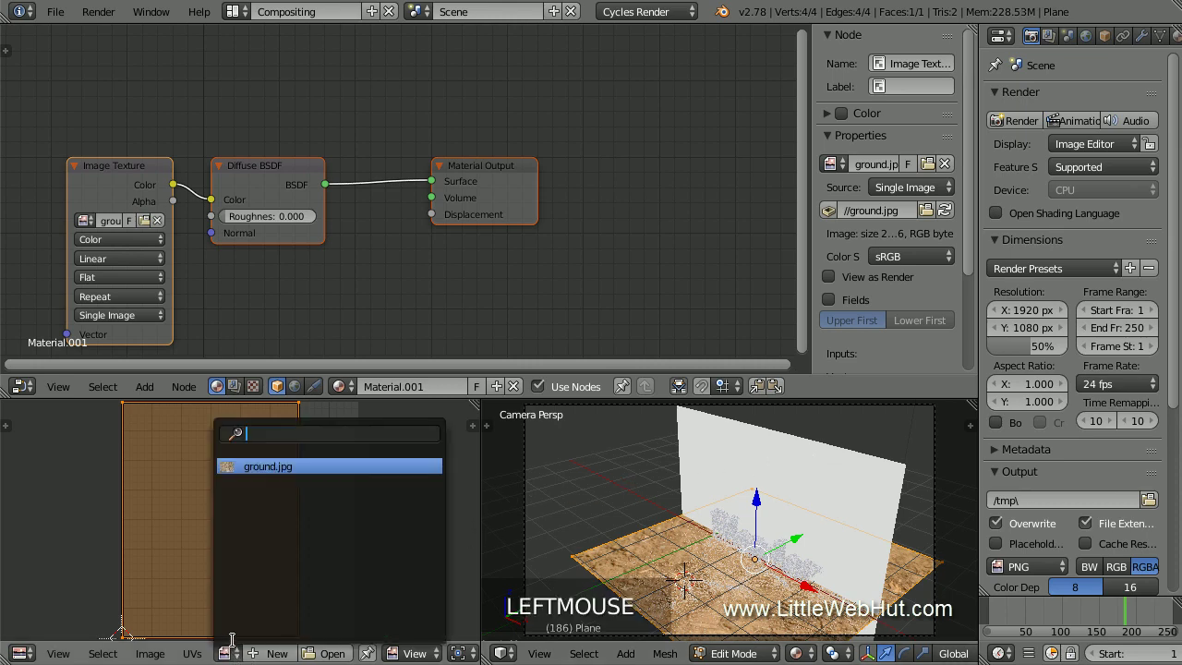
left_click(311, 469)
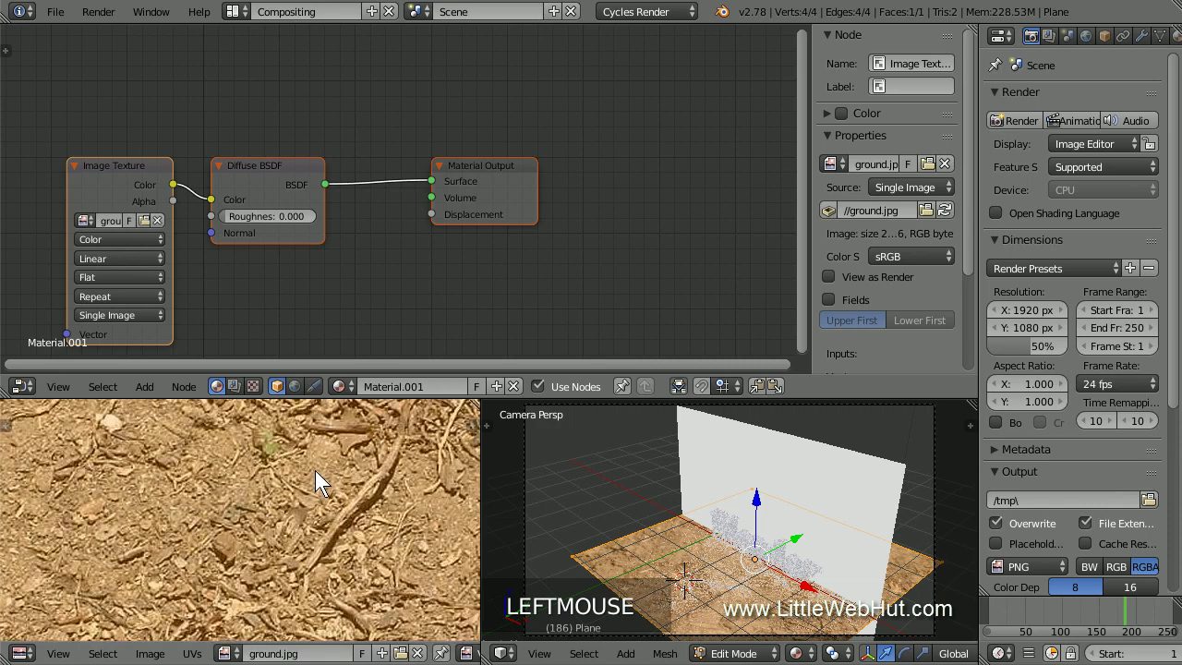
scroll(315, 471, "down", 5)
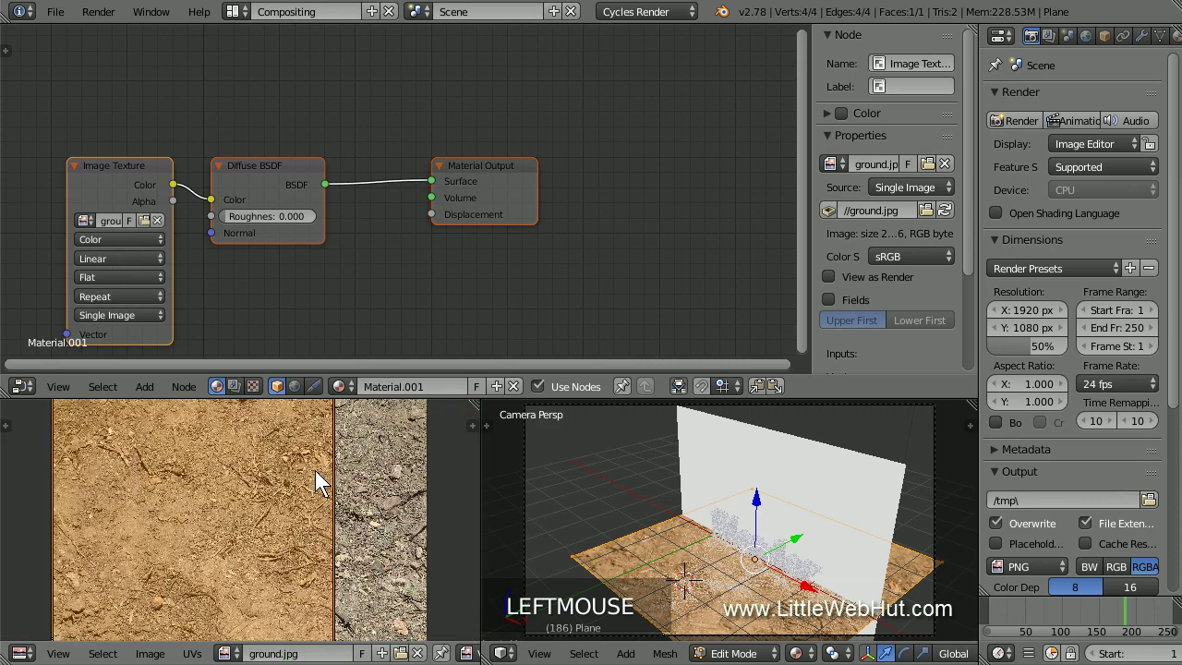
scroll(315, 471, "down", 1)
scroll(315, 478, "down", 1)
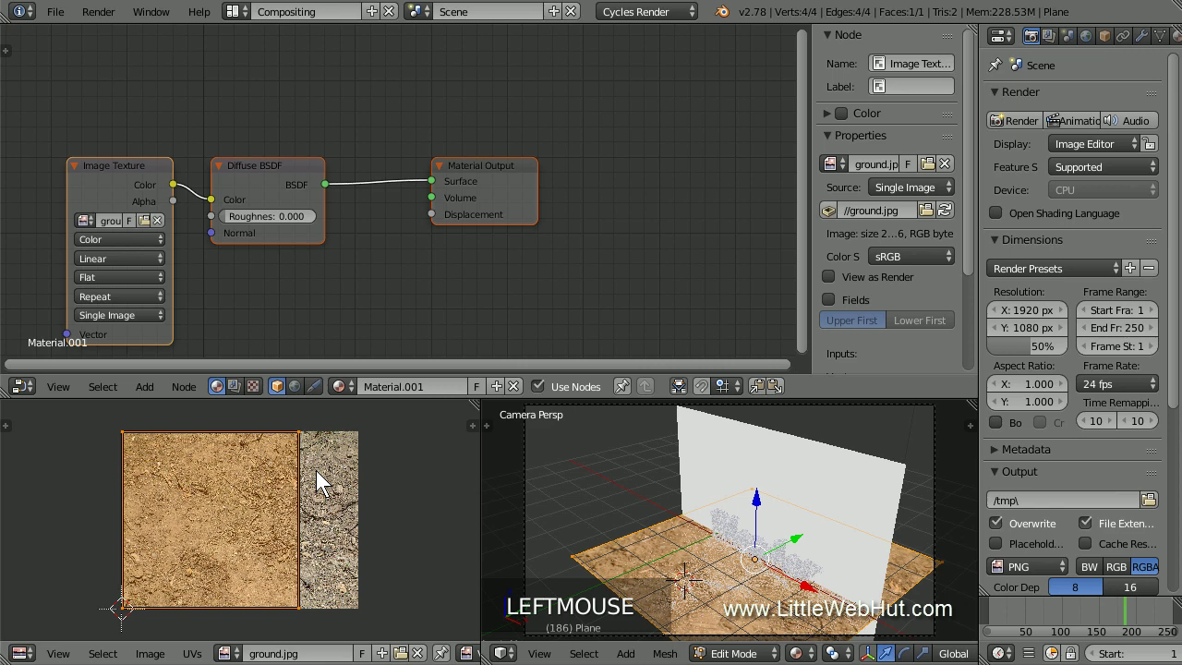
Select all of the ground plane's UVs and scale them by a factor of 3
key("a")
key("a")
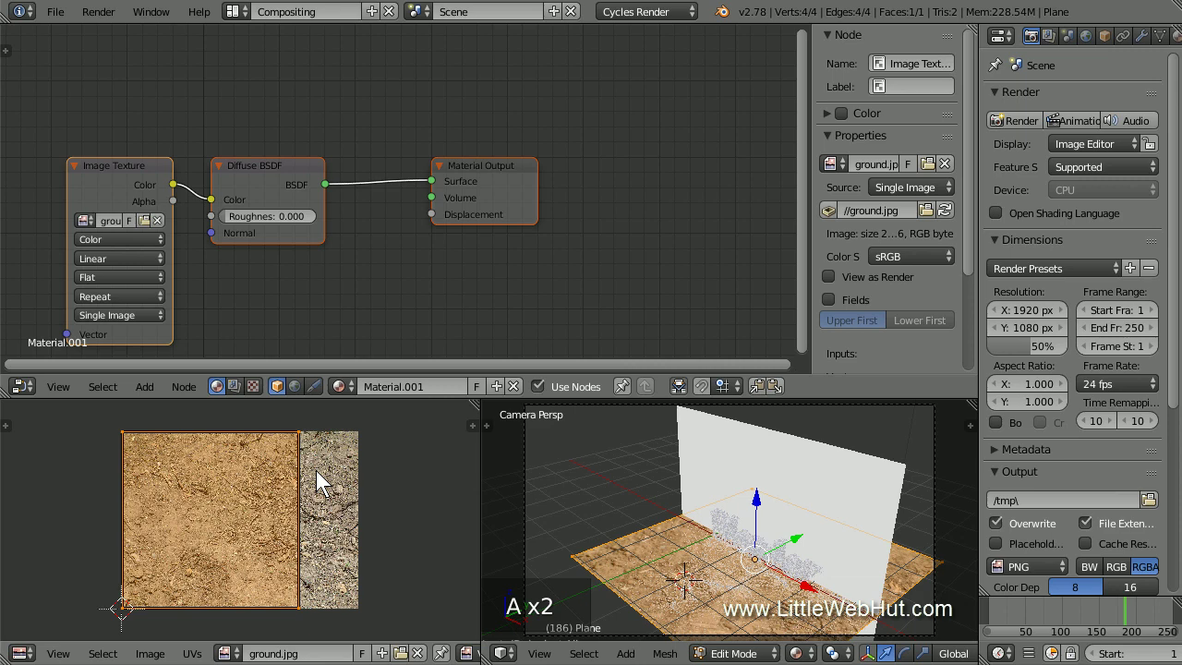
key("s")
key("3")
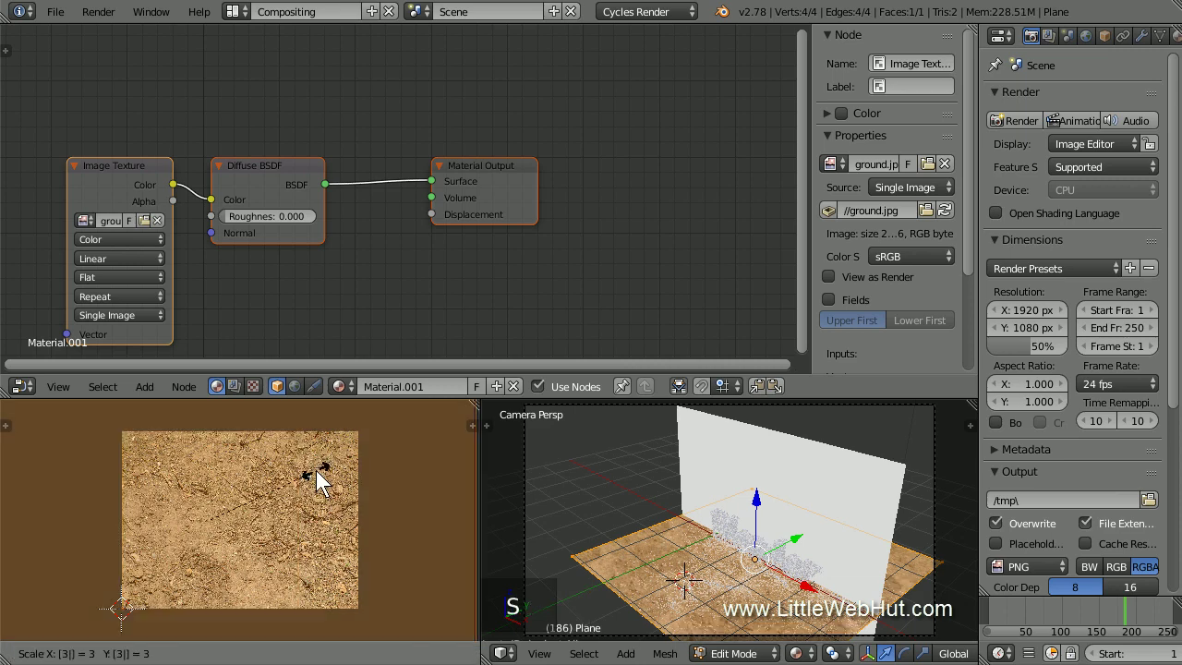
key("Return")
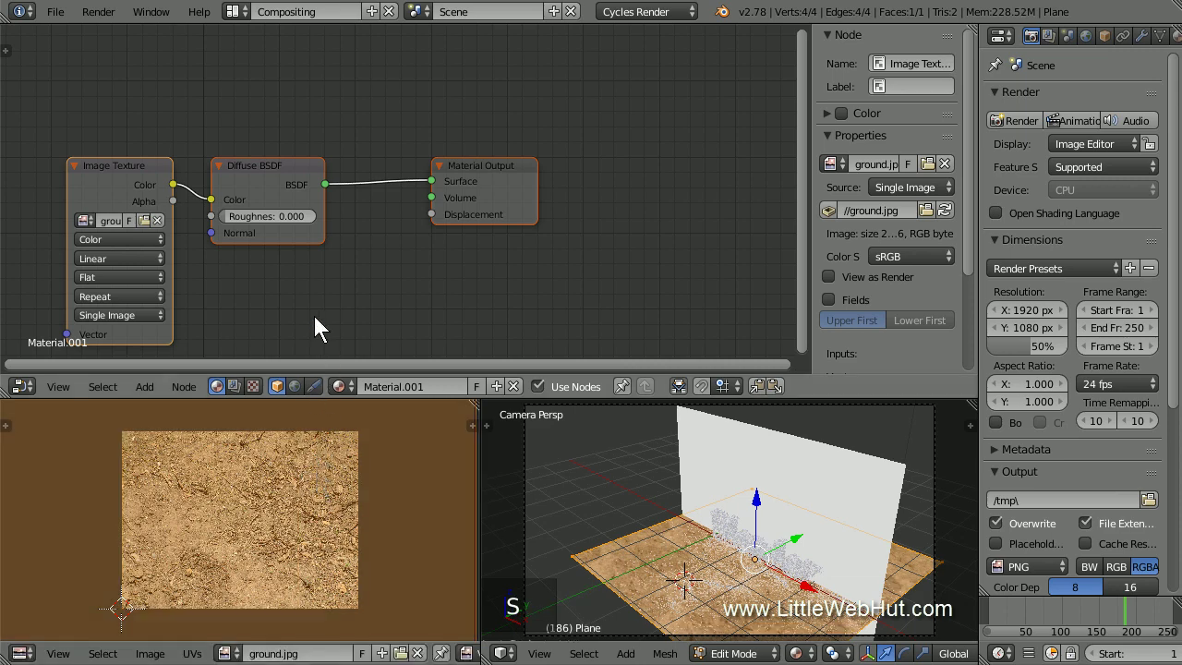
Link the ground material's Image Texture Color output to the Material Output's Displacement input, and return to Object Mode
left_click(267, 164)
left_click_drag(267, 163, 282, 70)
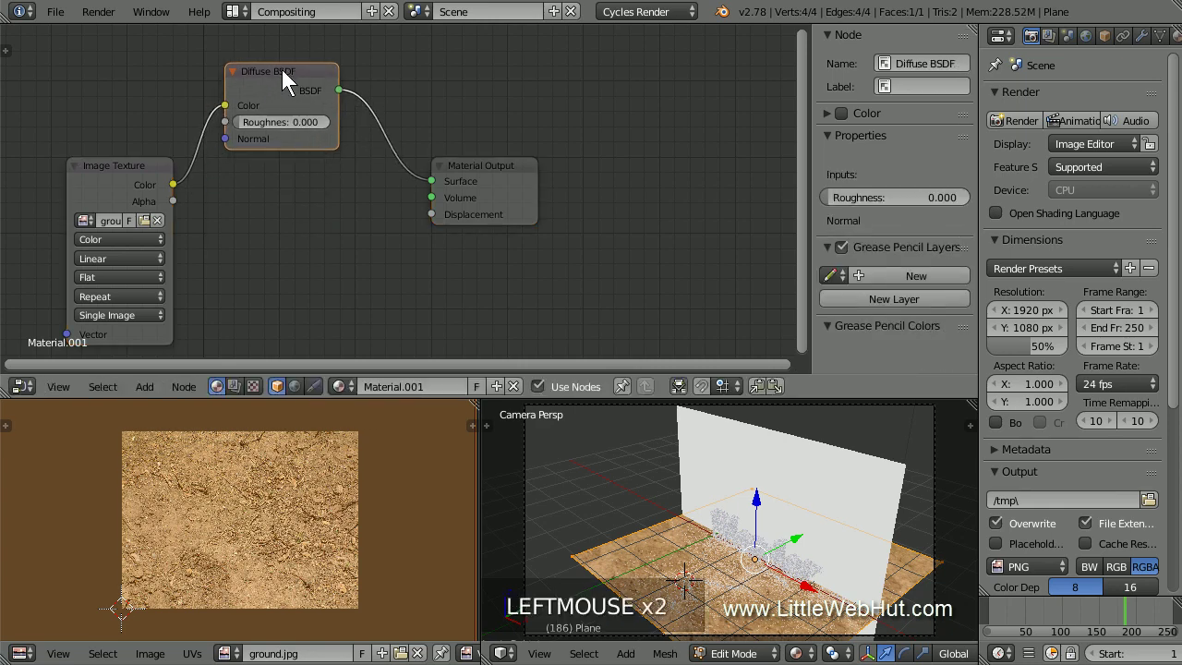
left_click_drag(176, 182, 424, 211)
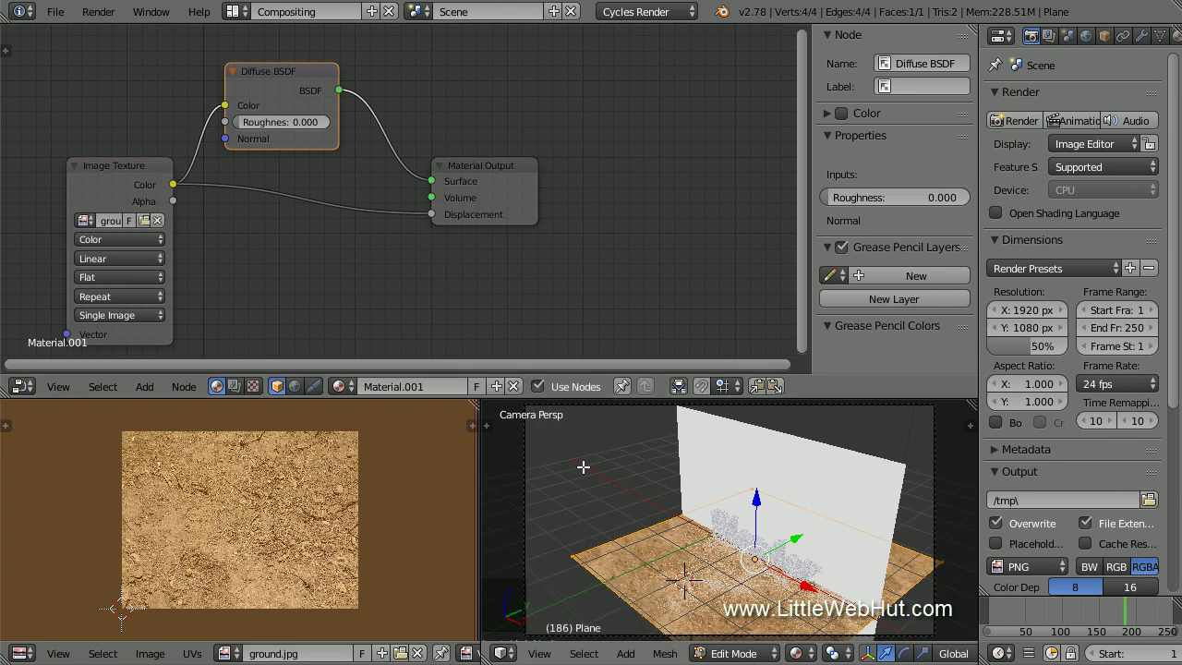
key("Tab")
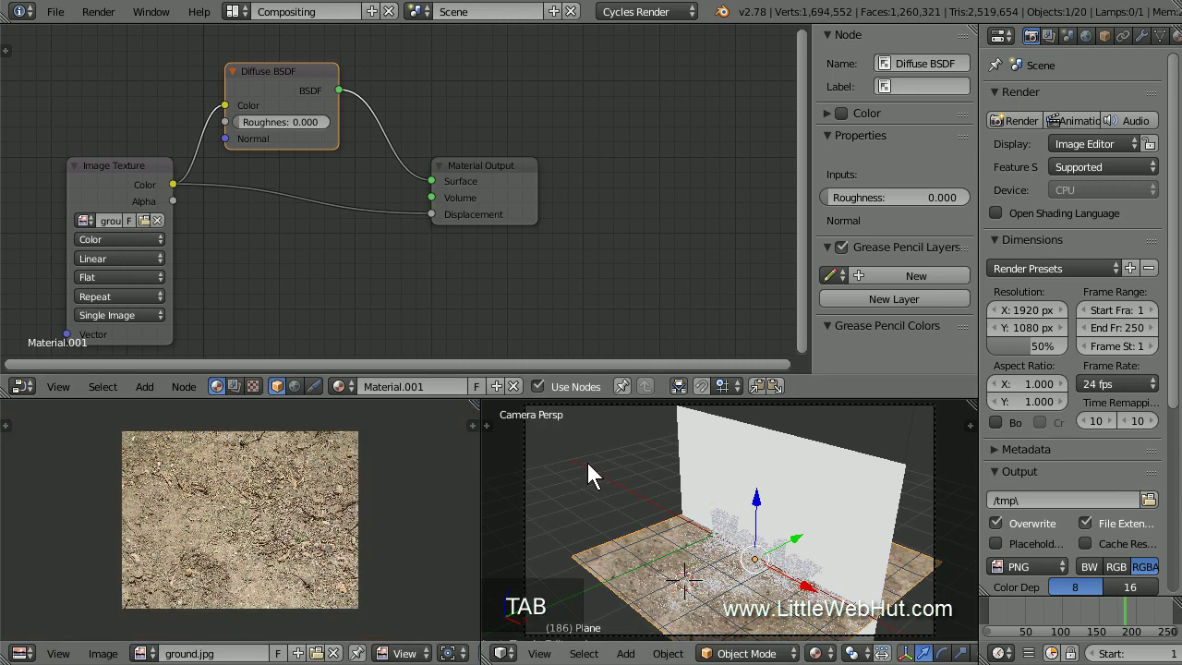
Add a new material to the back wall plane
right_click(713, 429)
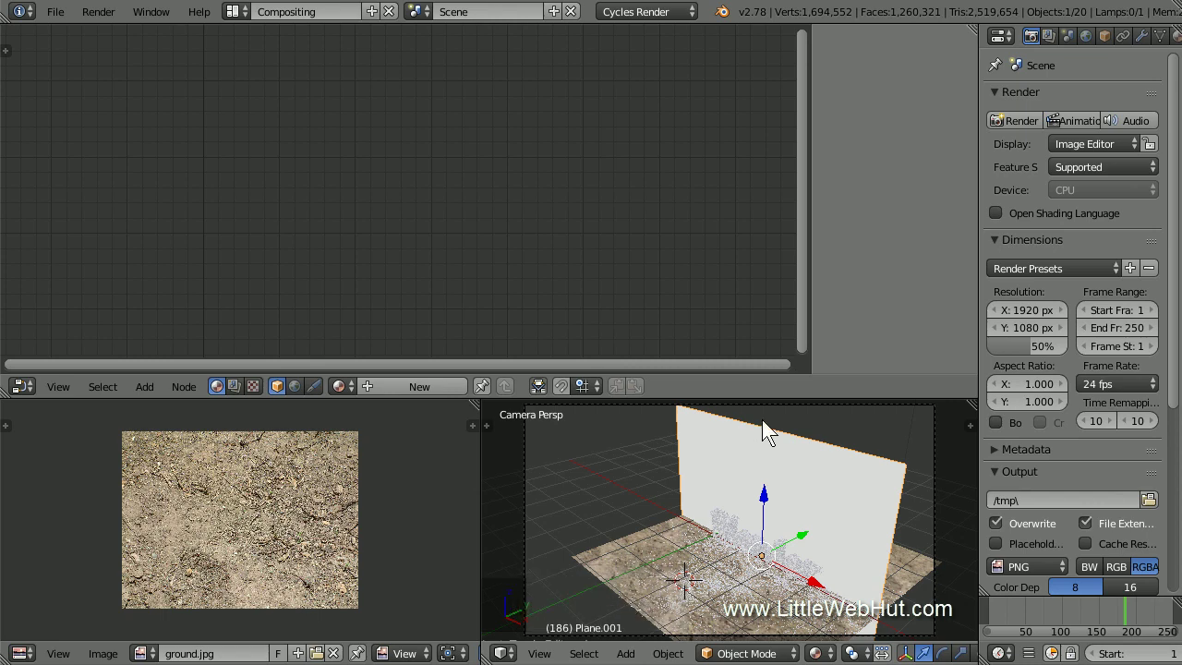
left_click_drag(978, 249, 954, 282)
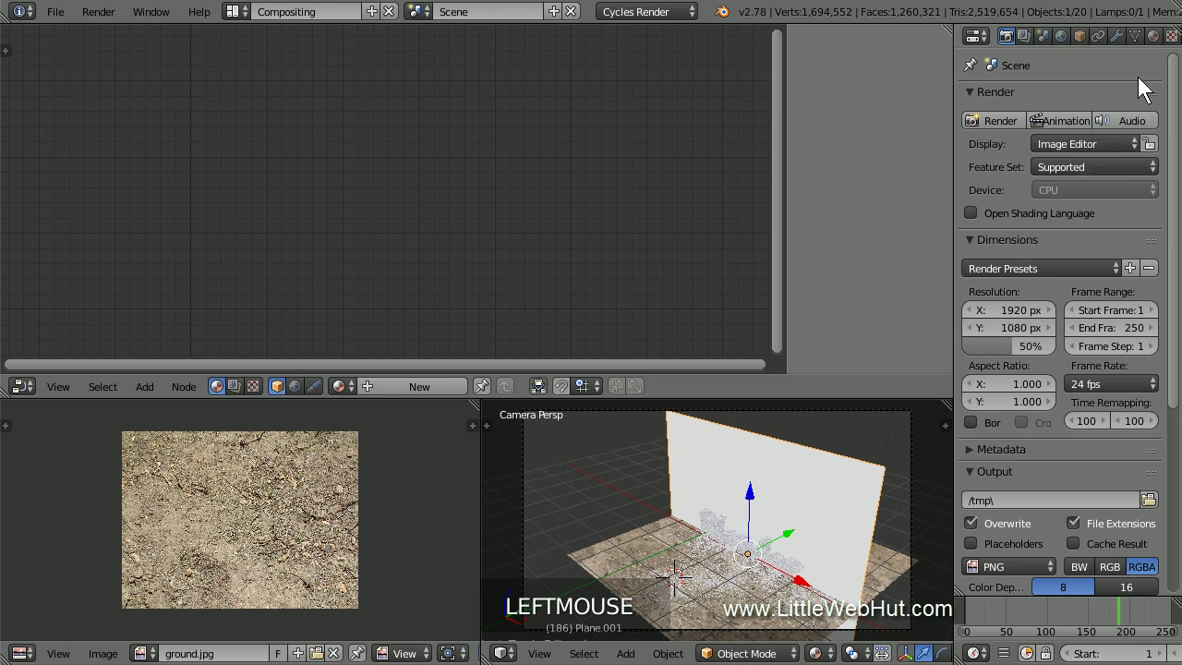
left_click(1153, 36)
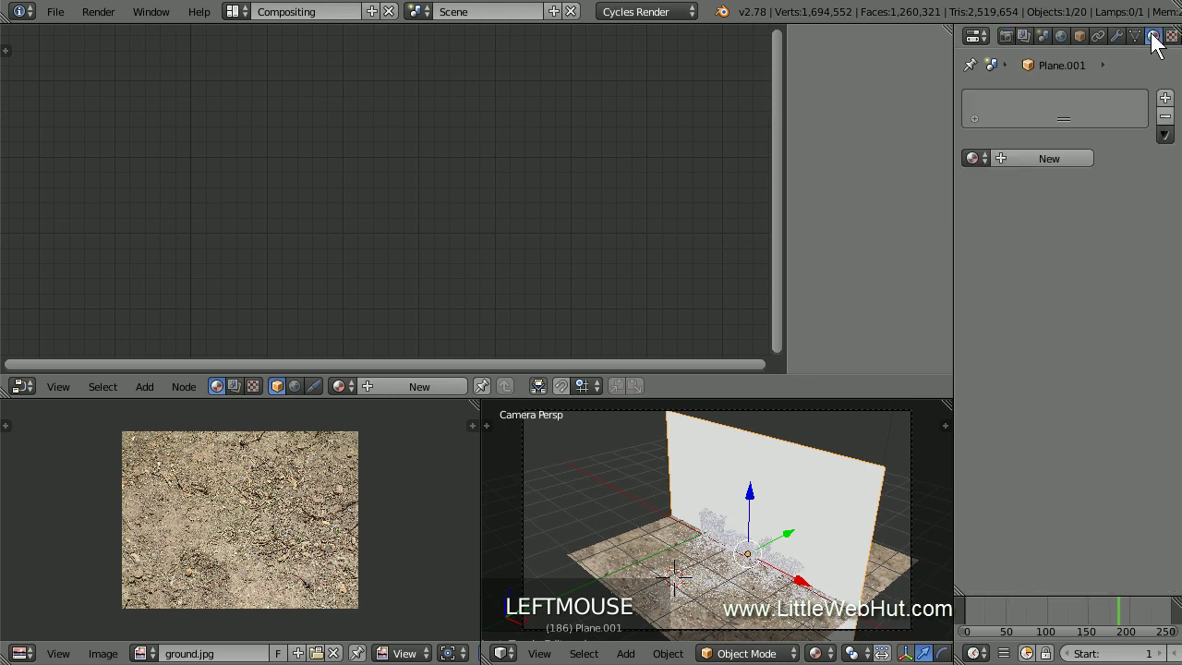
left_click(1028, 157)
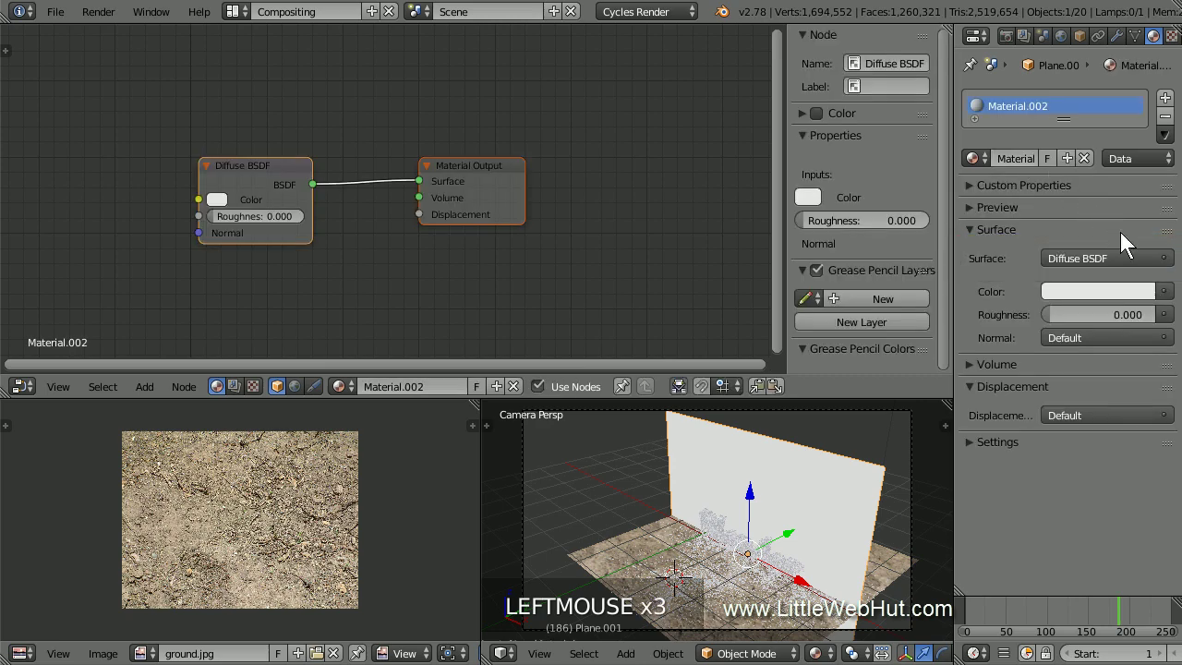
Use an Image Texture for the back wall material's diffuse colour and load fence.jpg into it
left_click(1164, 292)
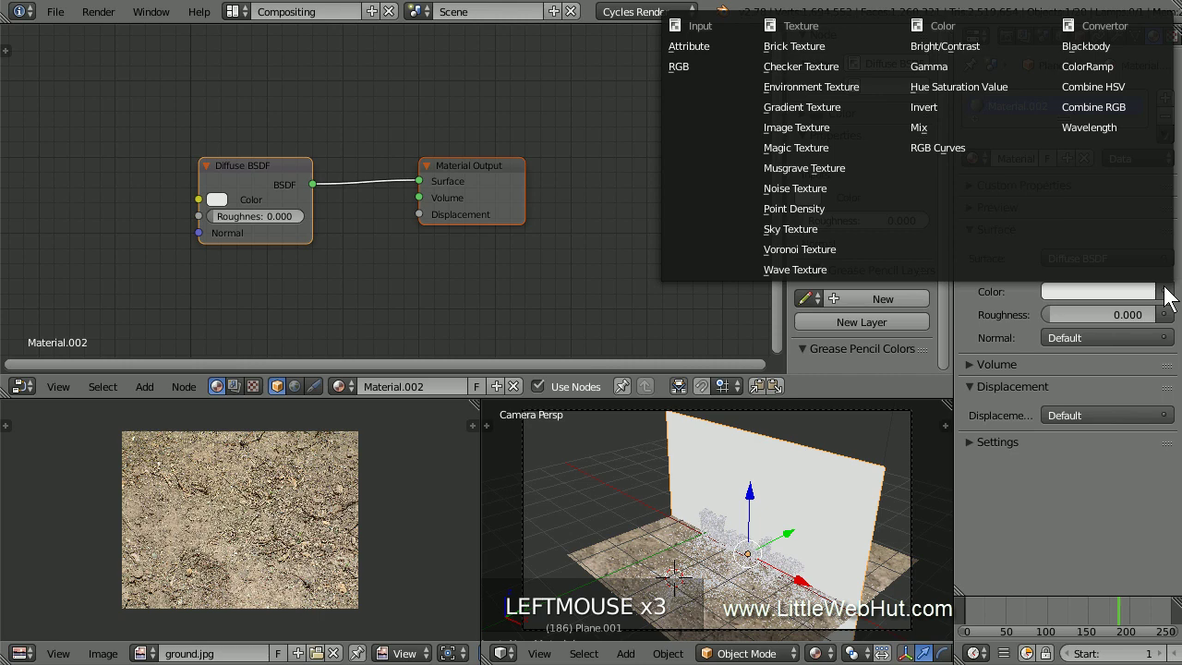
left_click(856, 126)
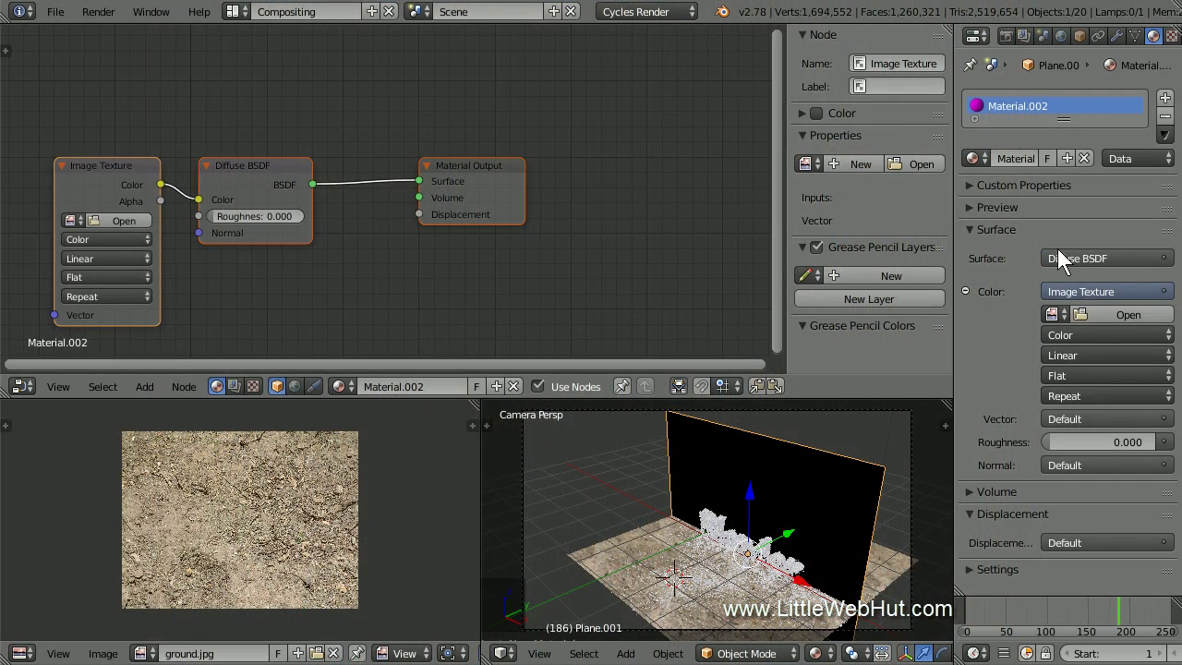
left_click(1112, 314)
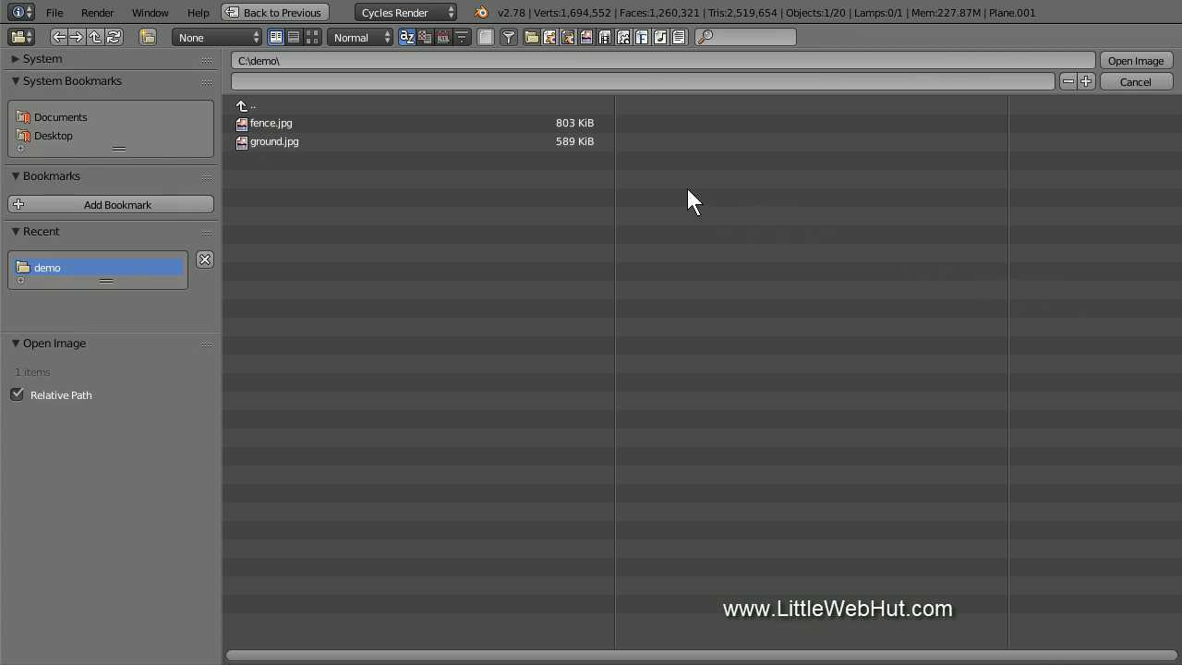
left_click(267, 123)
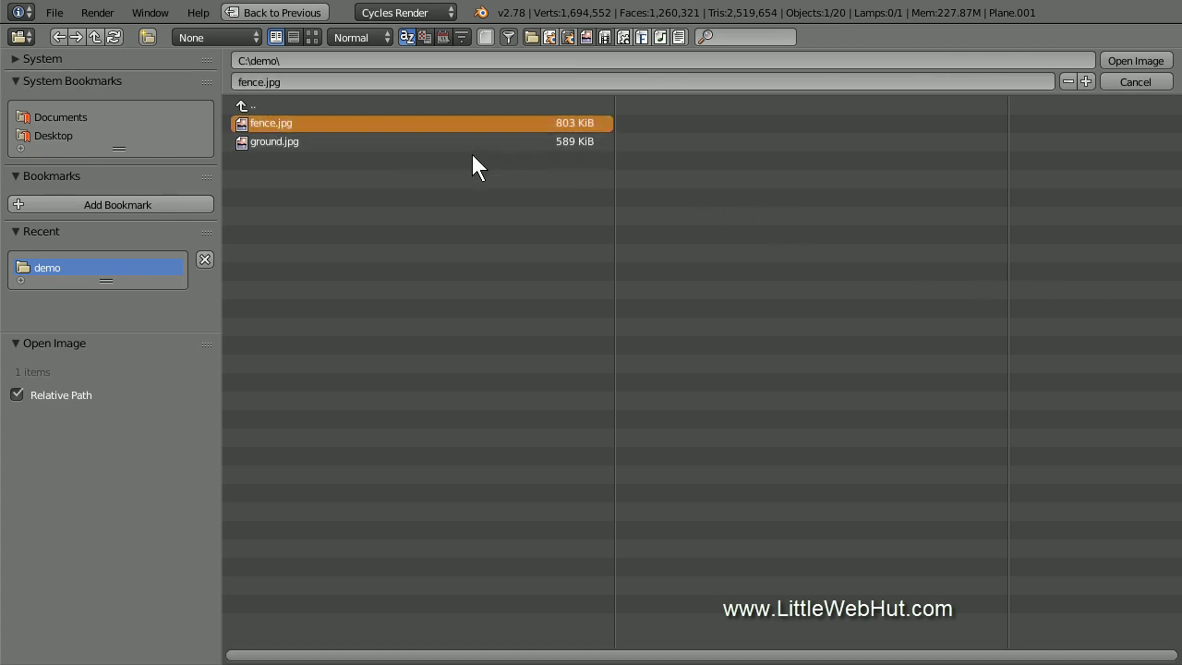
left_click(1138, 60)
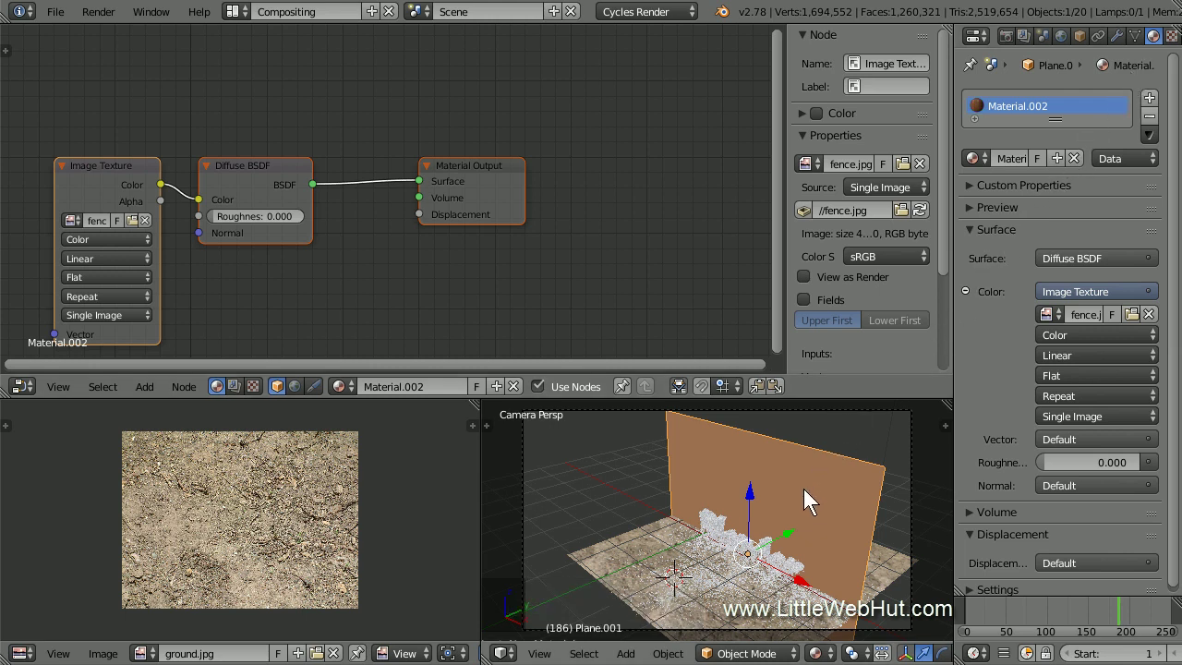
In Edit Mode, unwrap the back wall with its whole mesh selected
key("Tab")
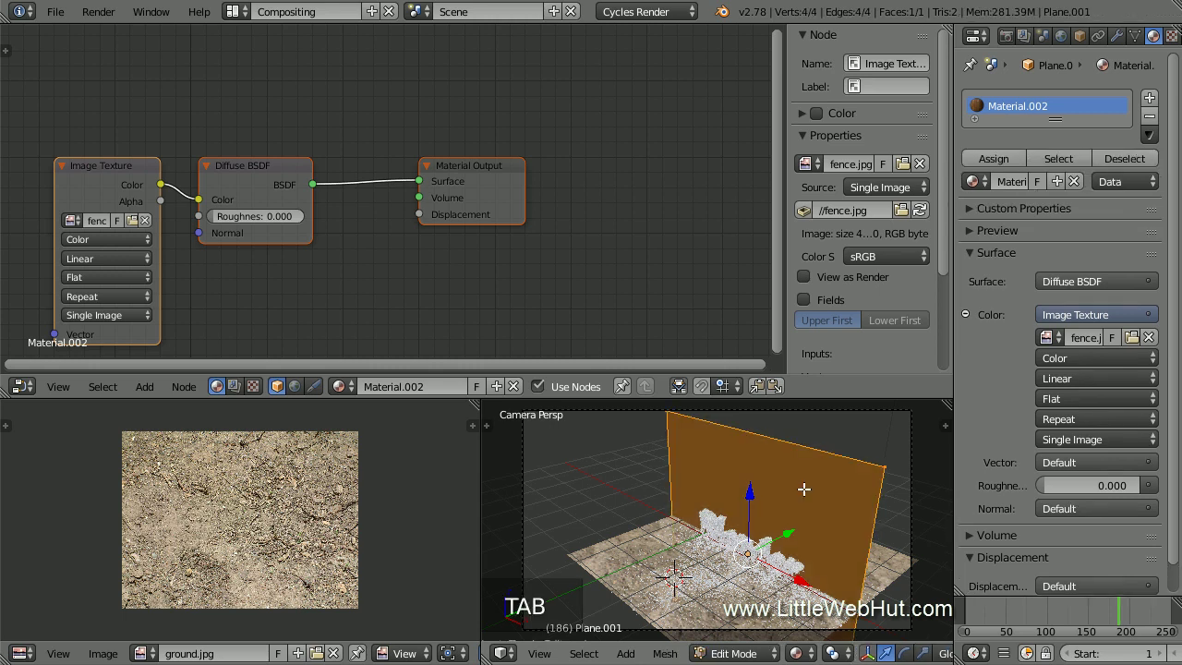
key("a")
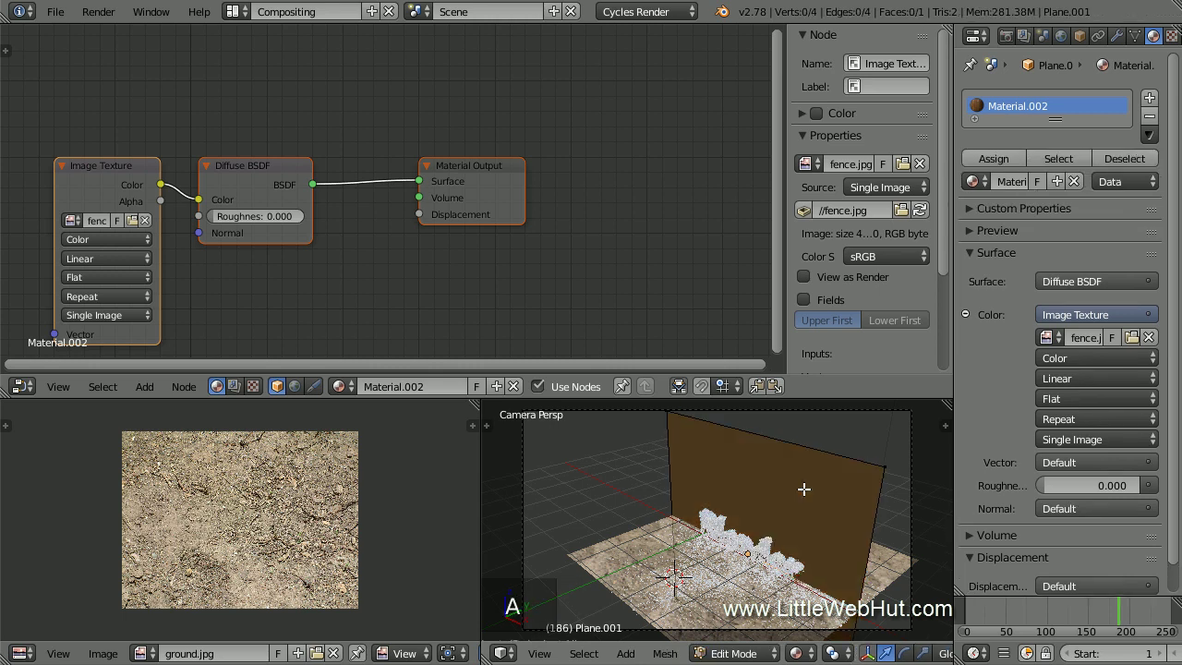
key("a")
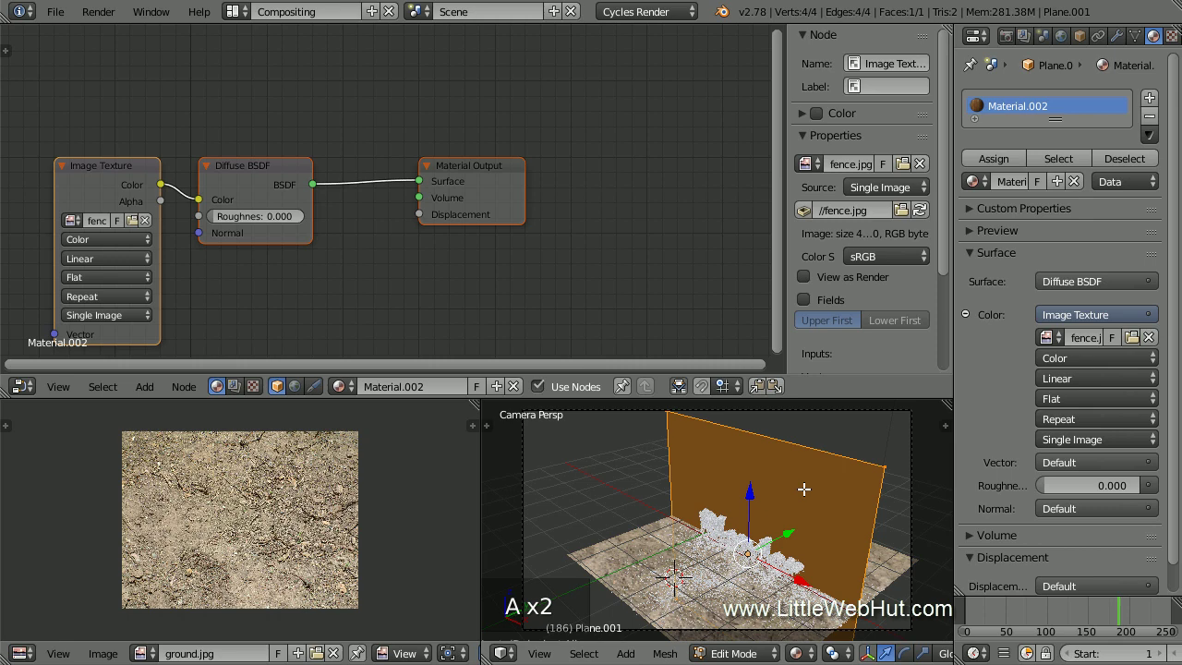
key("u")
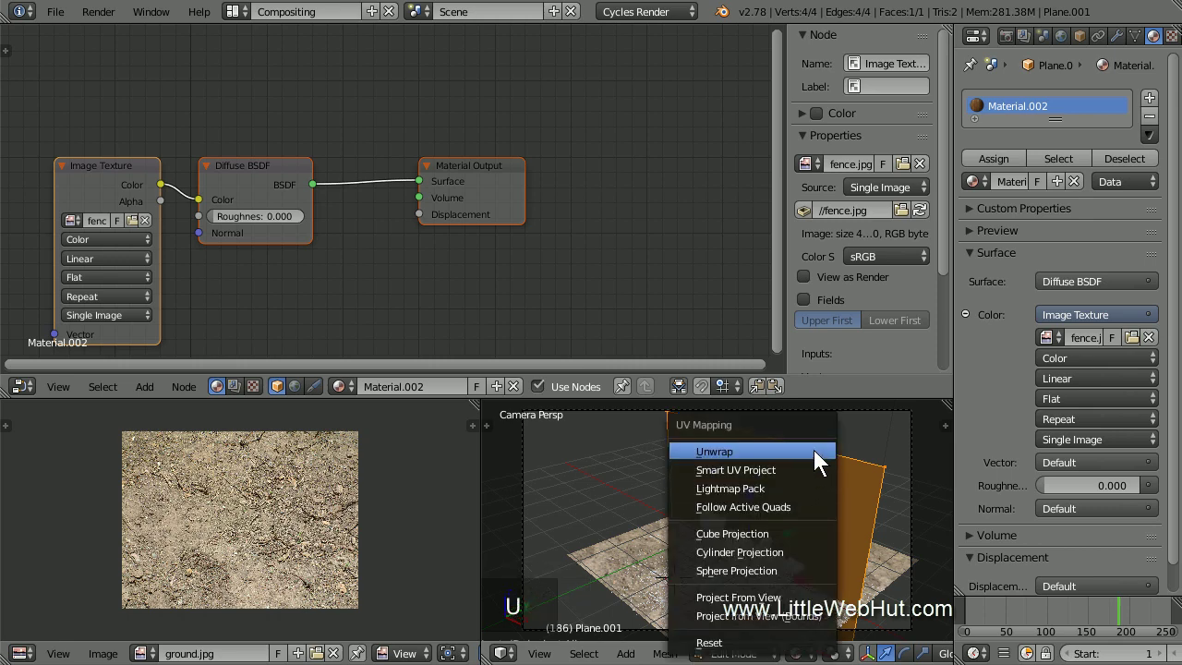
left_click(814, 450)
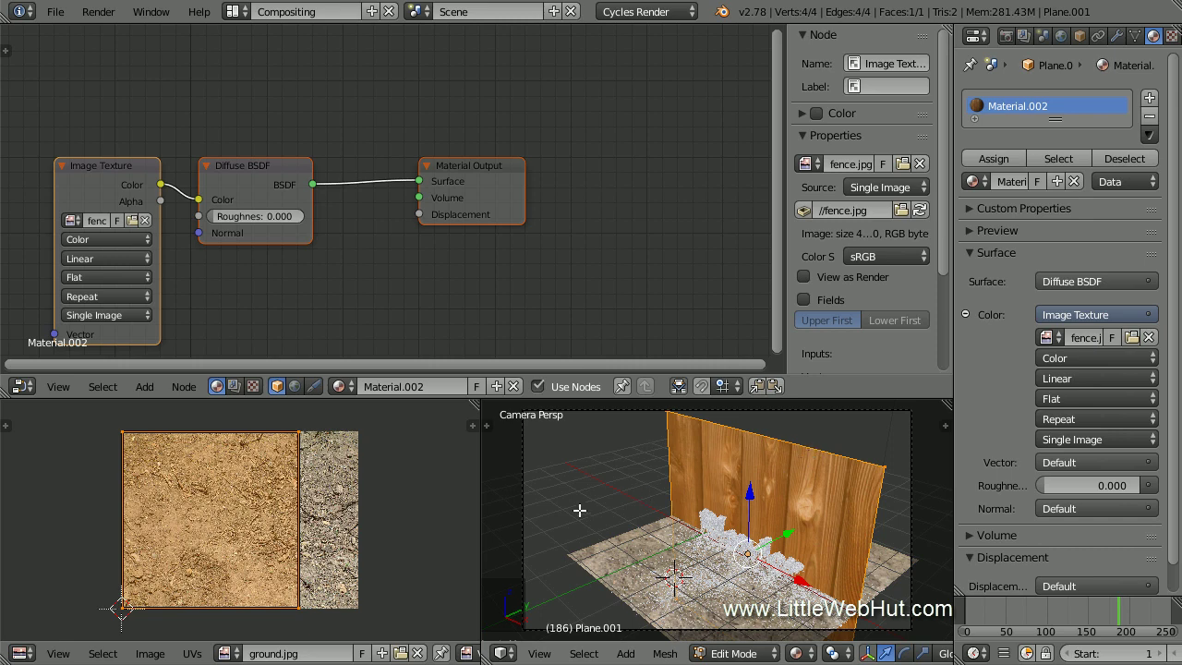
Display fence.jpg behind the back wall's UV layout in the image editor
left_click(231, 652)
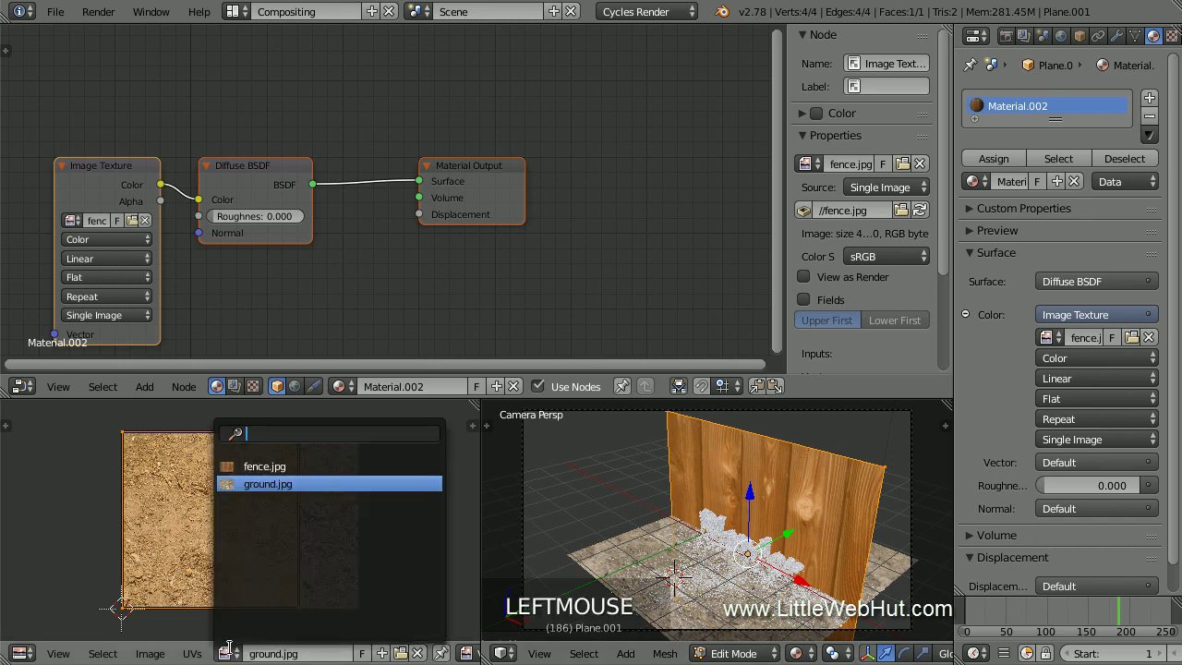
left_click(313, 467)
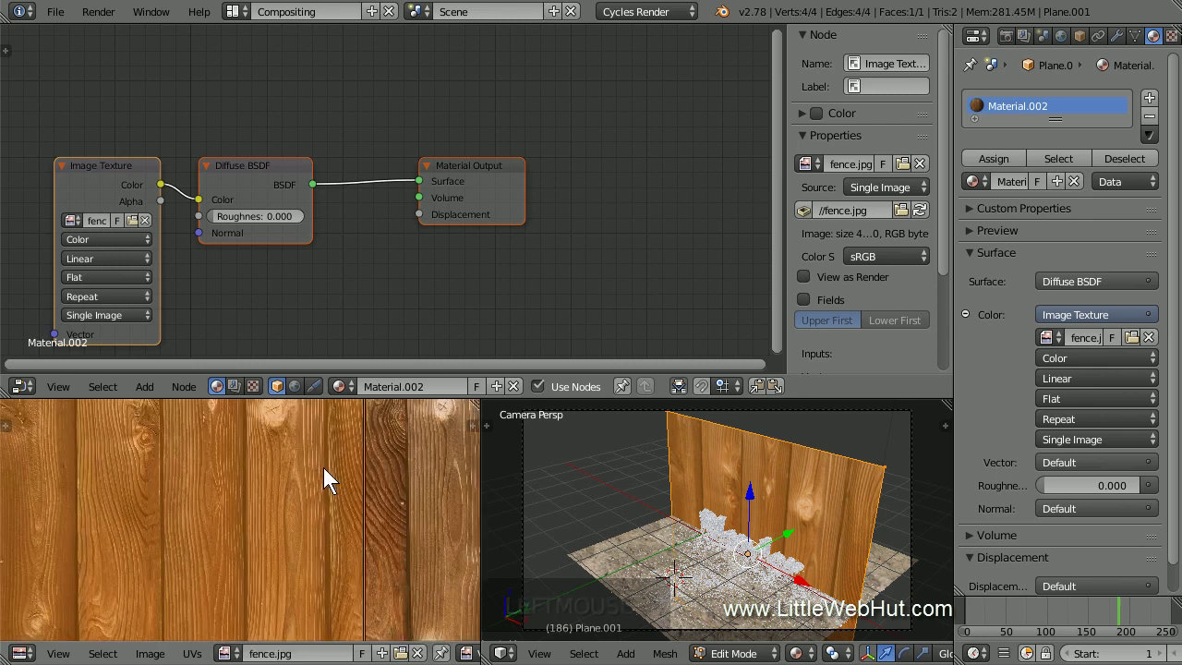
scroll(323, 467, "down", 5)
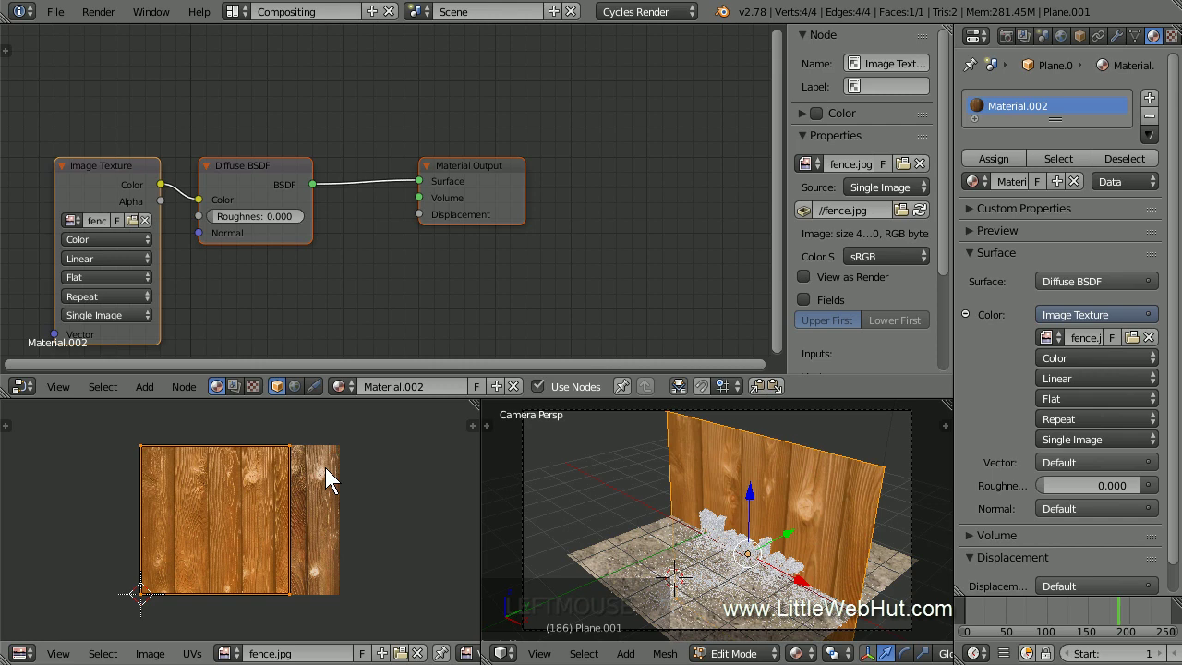
Select all of the back wall's UVs and scale them by a factor of 3
key("a")
key("a")
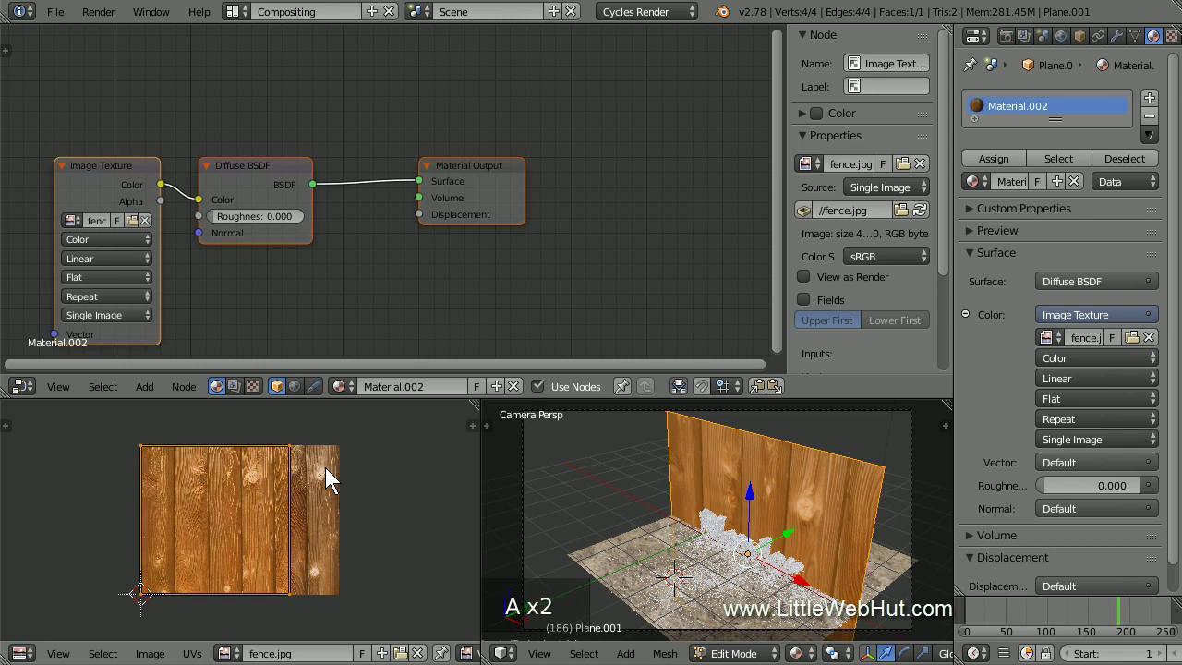
key("s")
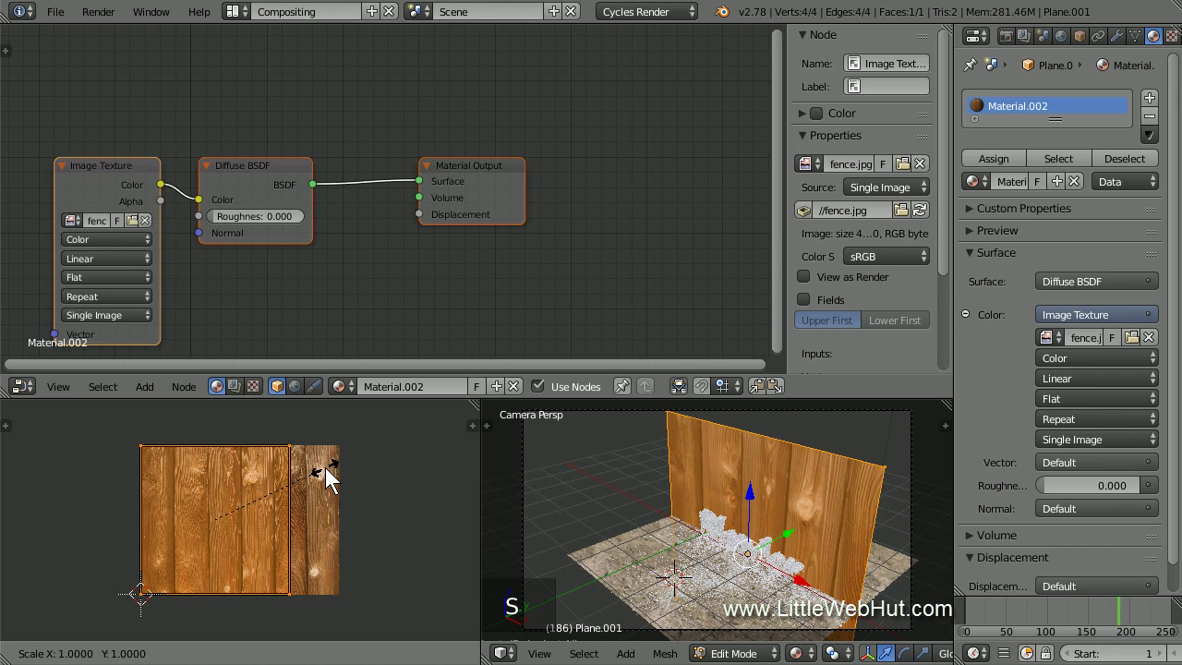
key("3")
key("Return")
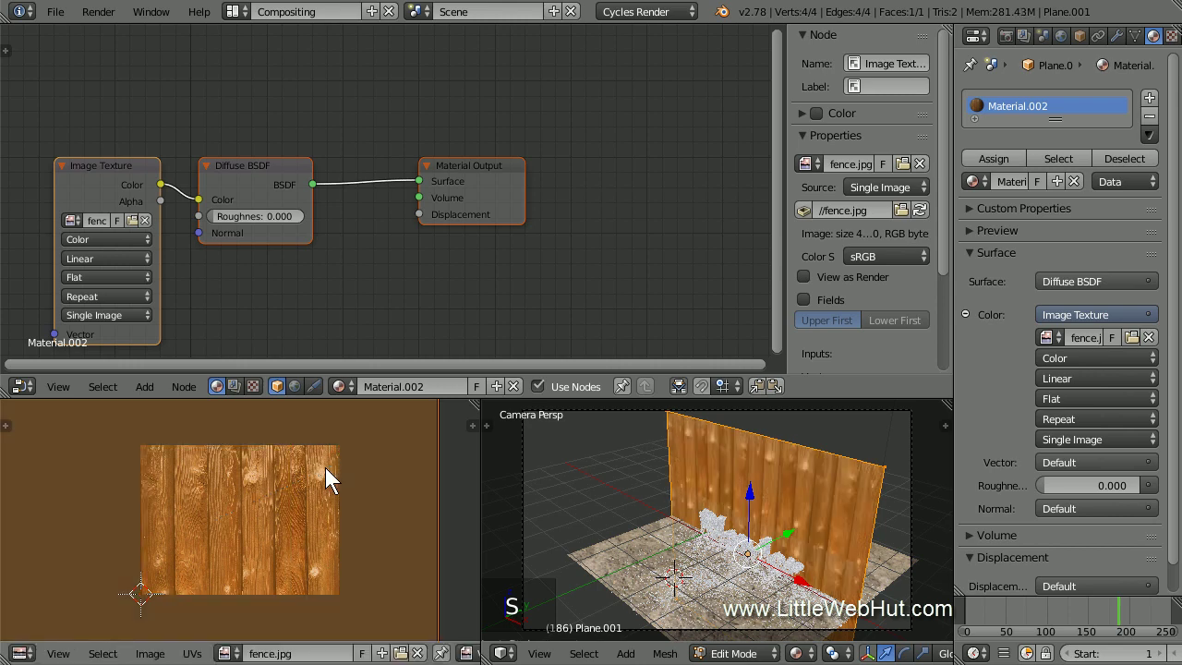
Move the back wall's mesh down along Z until the fence texture's horizontal seam is hidden below the ground plane
scroll(742, 552, "up", 4)
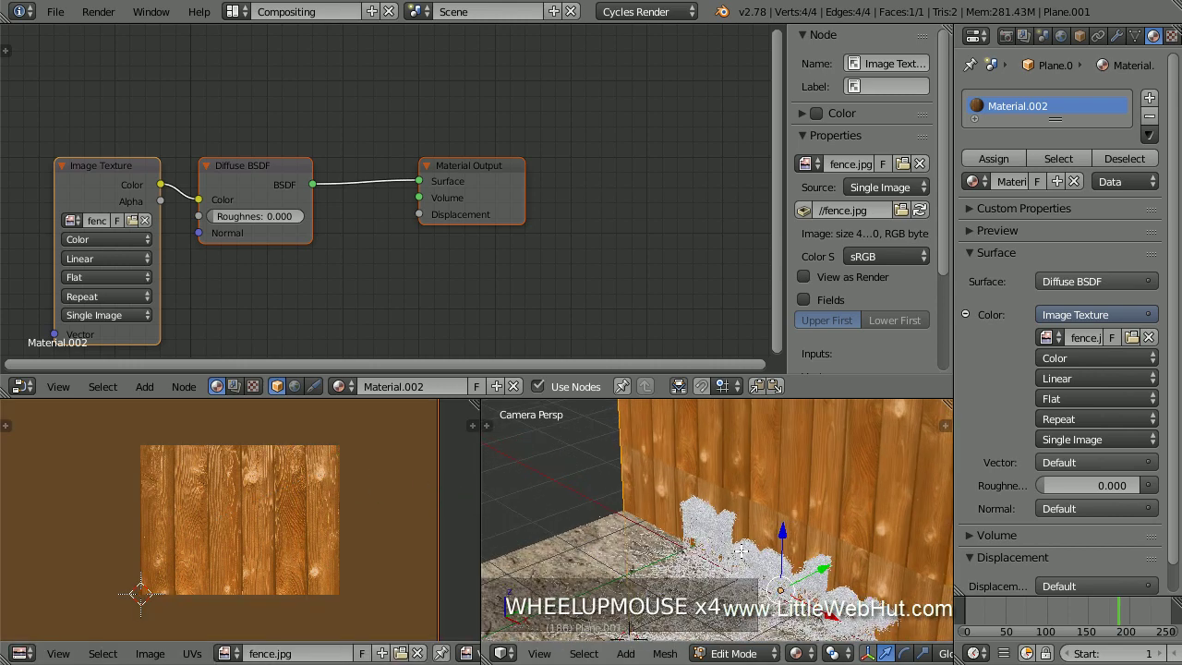
scroll(742, 552, "up", 2)
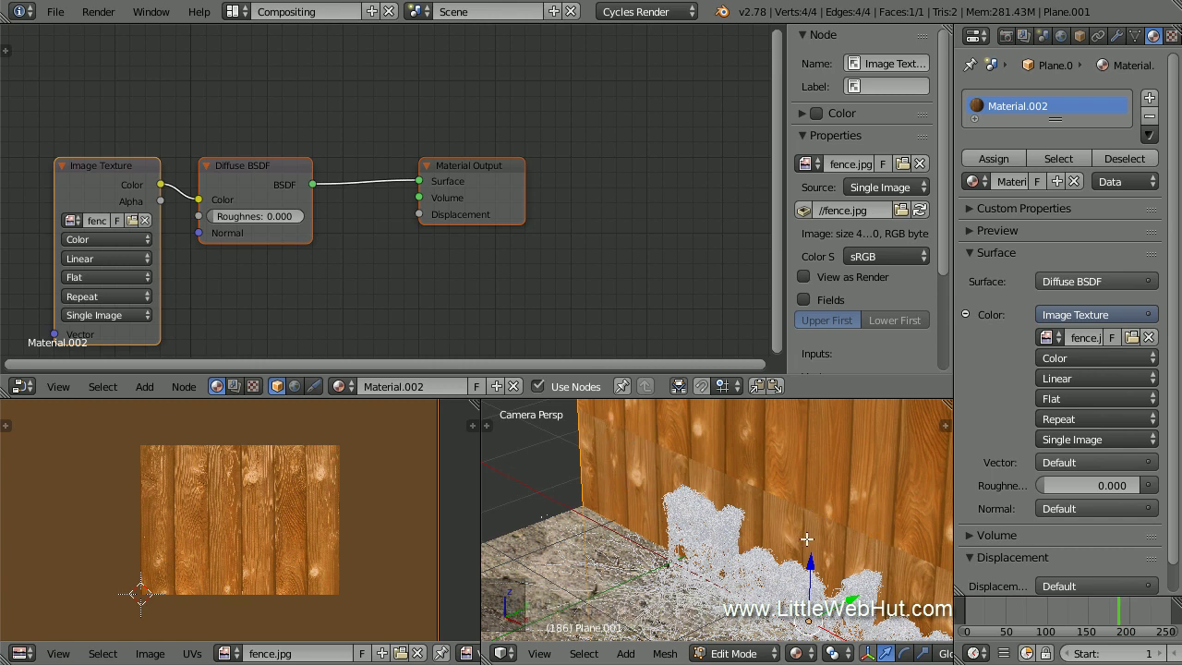
left_click_drag(810, 564, 785, 429)
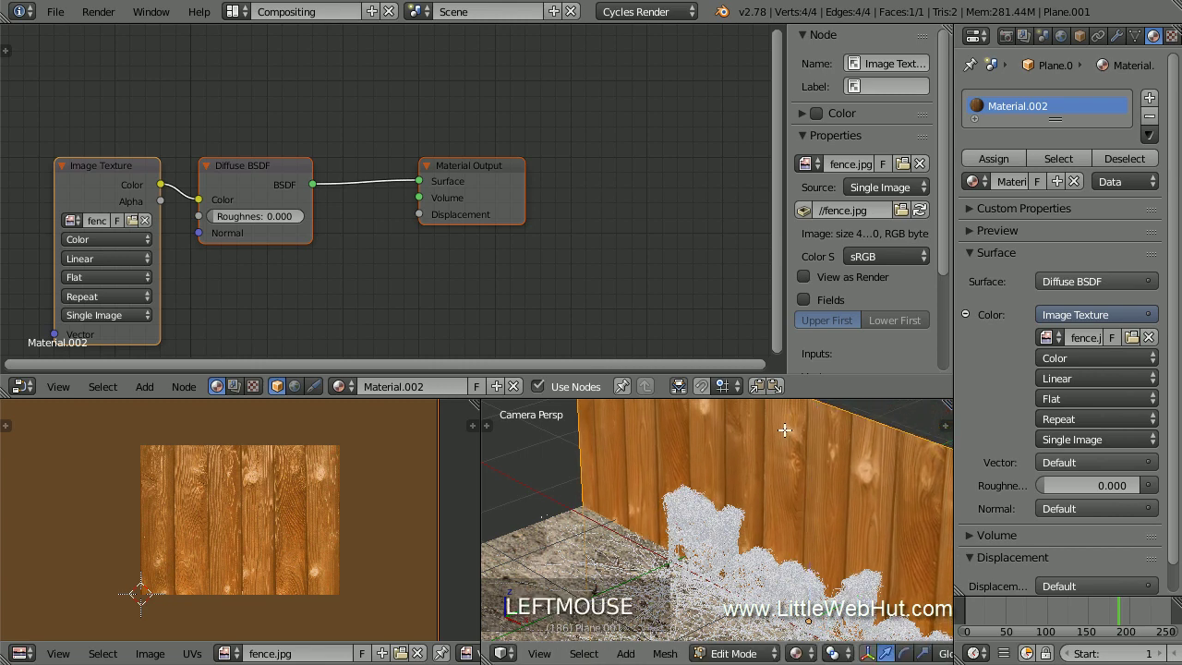
Link the fence material's Image Texture Color output to the Material Output's Displacement input, and return to Object Mode
left_click(282, 164)
left_click_drag(275, 158, 287, 83)
left_click_drag(158, 182, 415, 213)
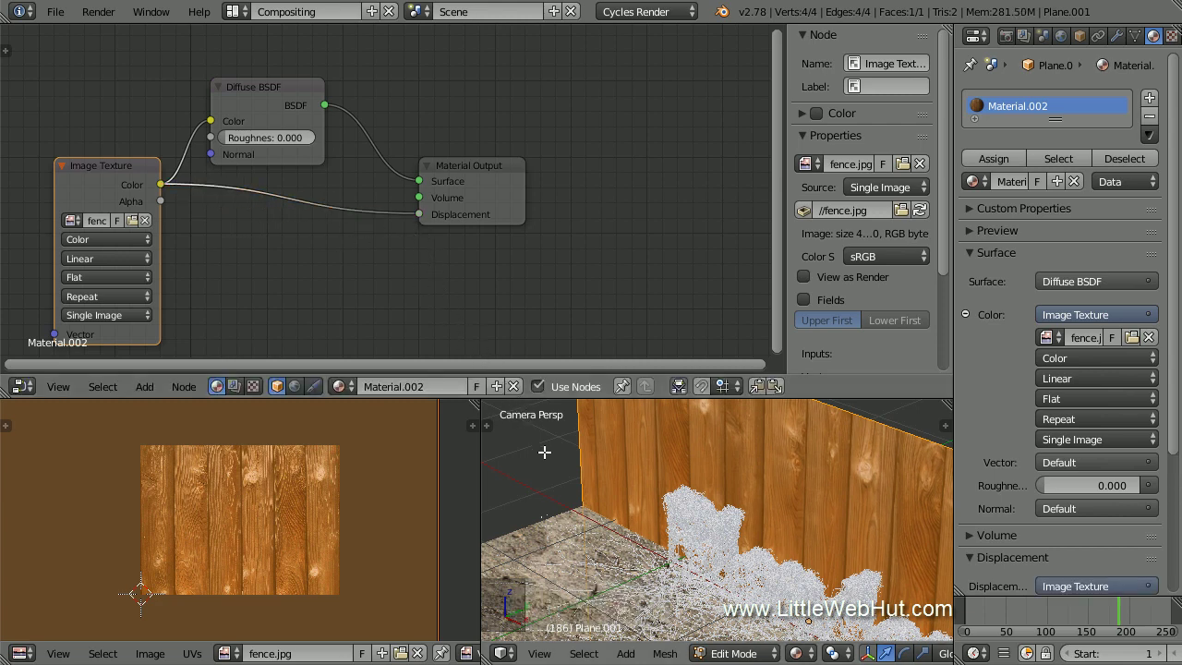
key("Tab")
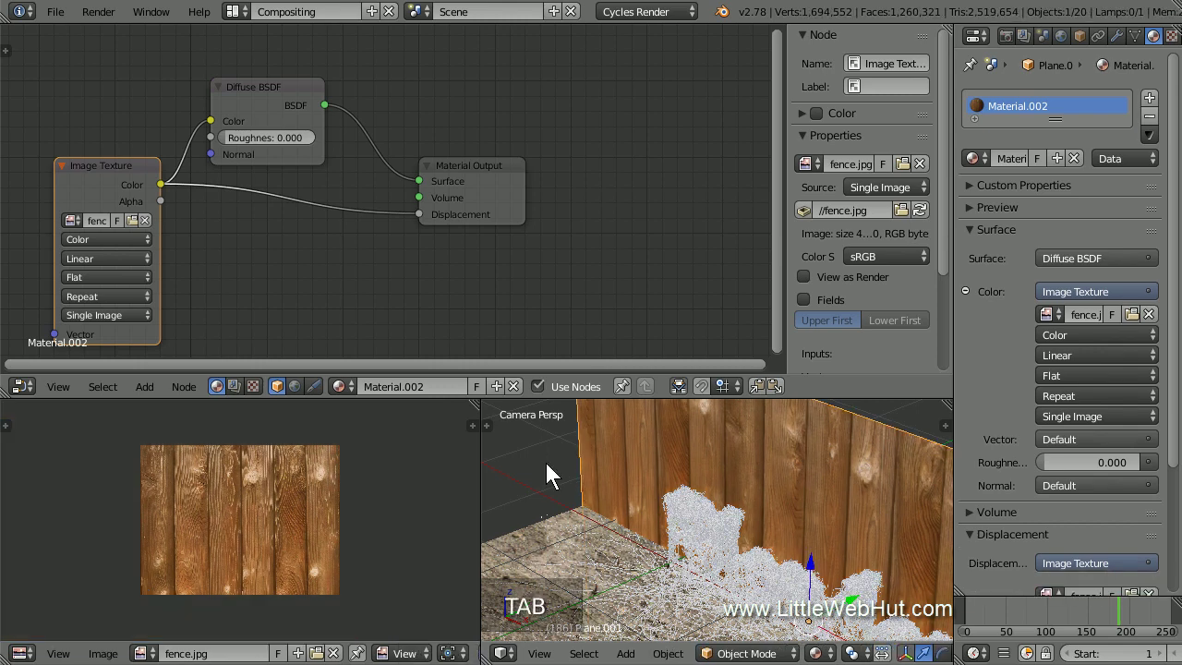
Switch to the Default screen layout and save the project file
left_click(234, 11)
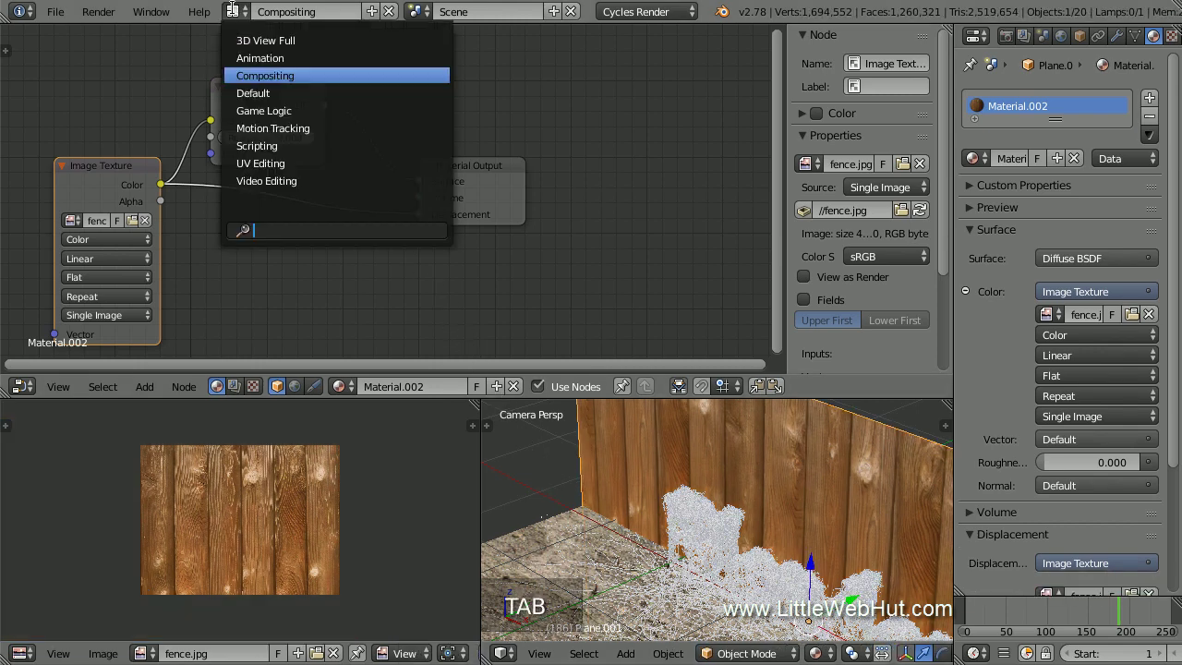
left_click(300, 92)
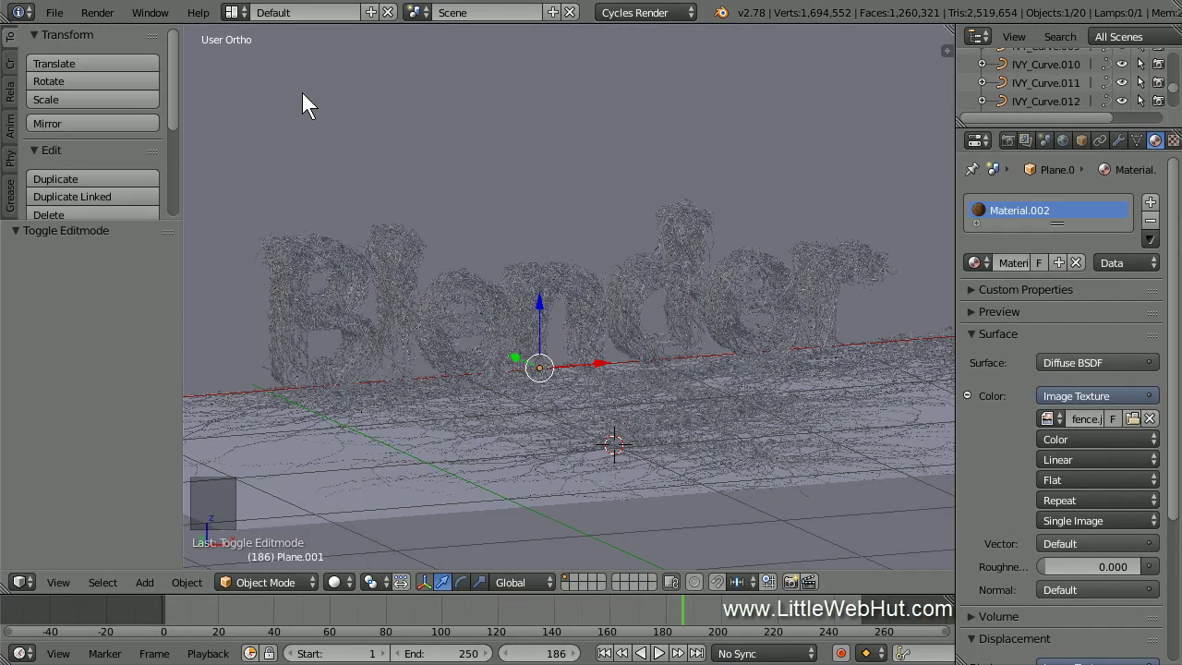
left_click(55, 13)
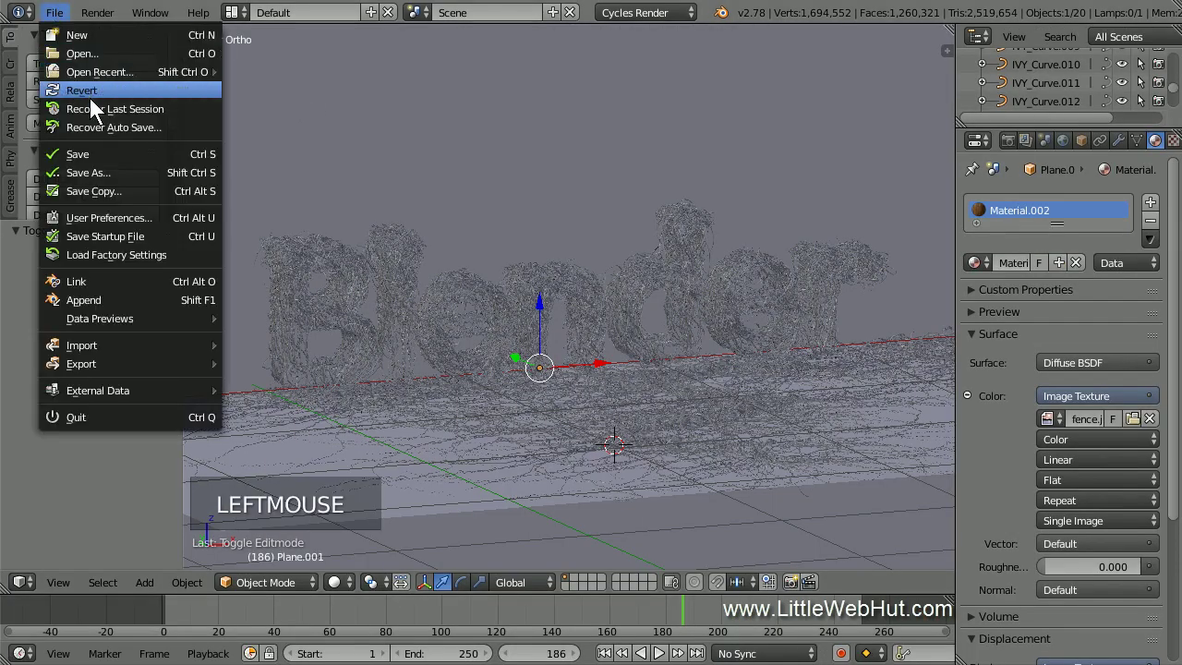
left_click(118, 154)
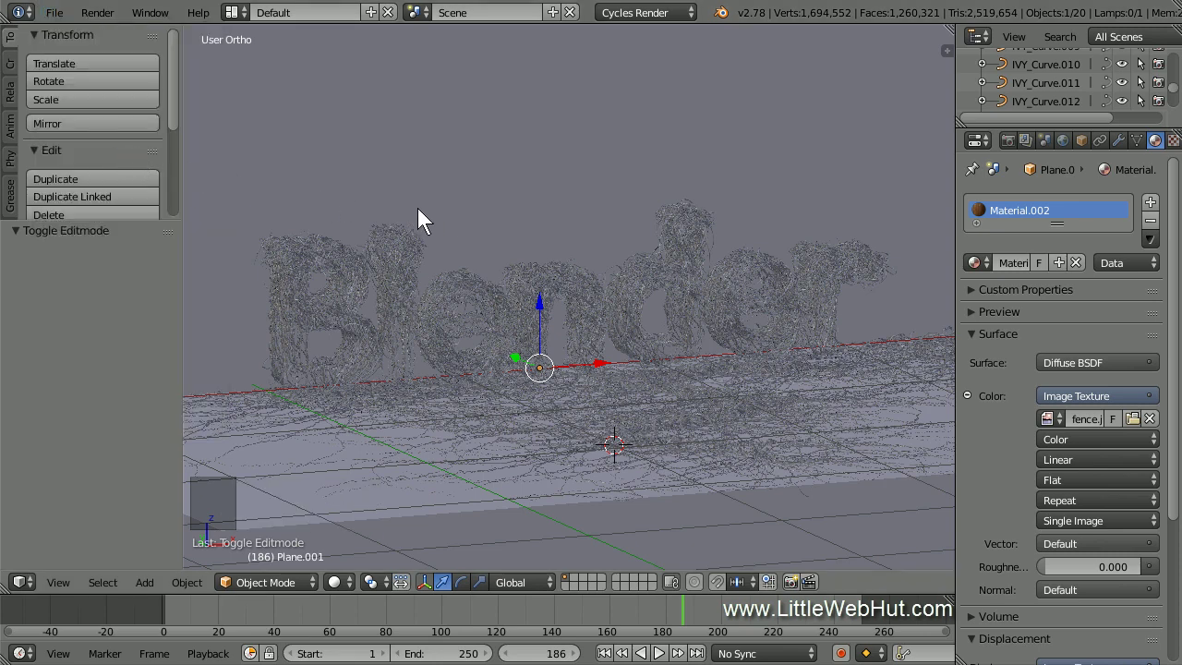
In the right orthographic view, move the lamp -4 units along Y to the front side of the ivy text
key("KP_3")
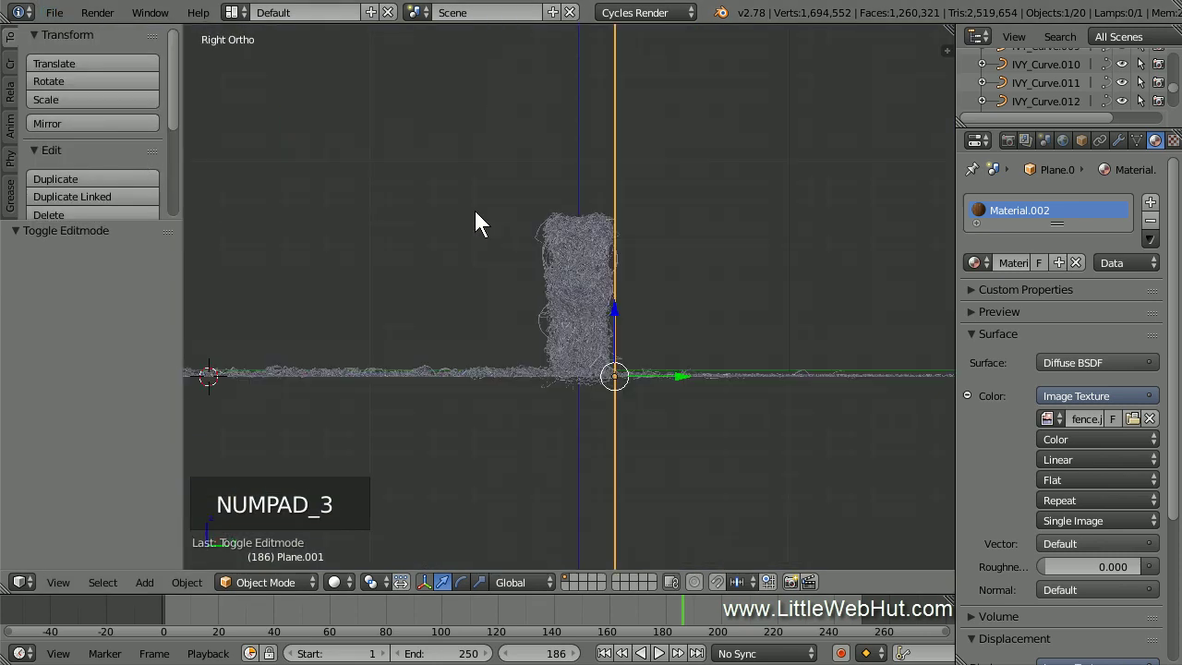
scroll(475, 208, "down", 7)
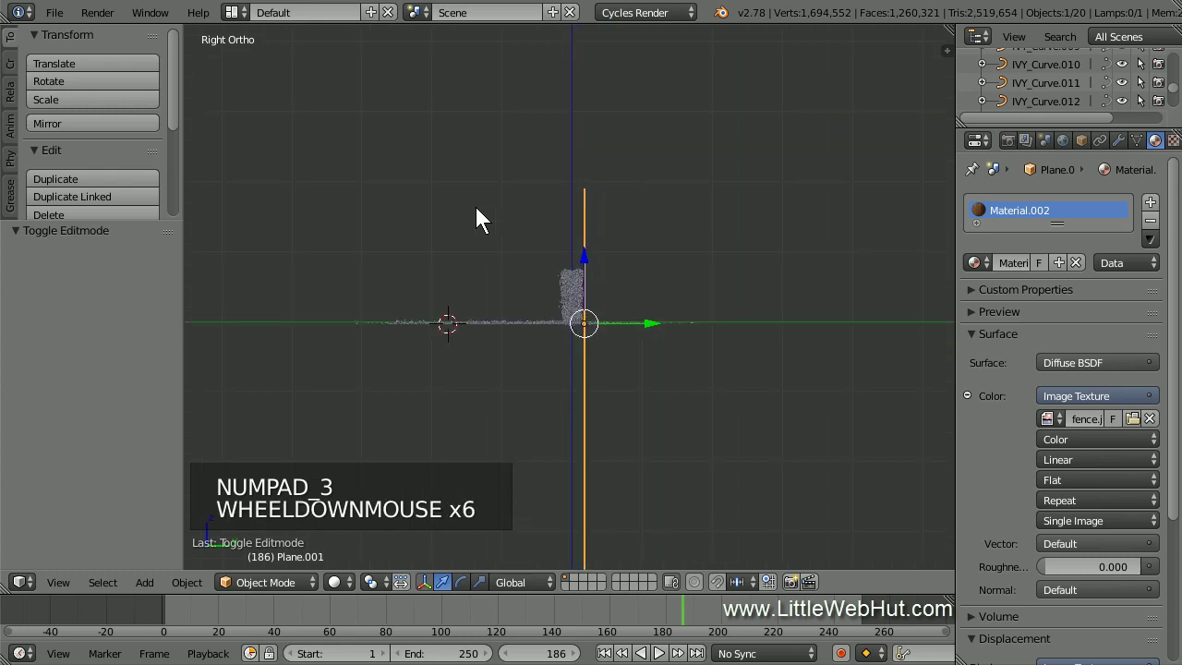
middle_click_drag(488, 169, 523, 306, "shift")
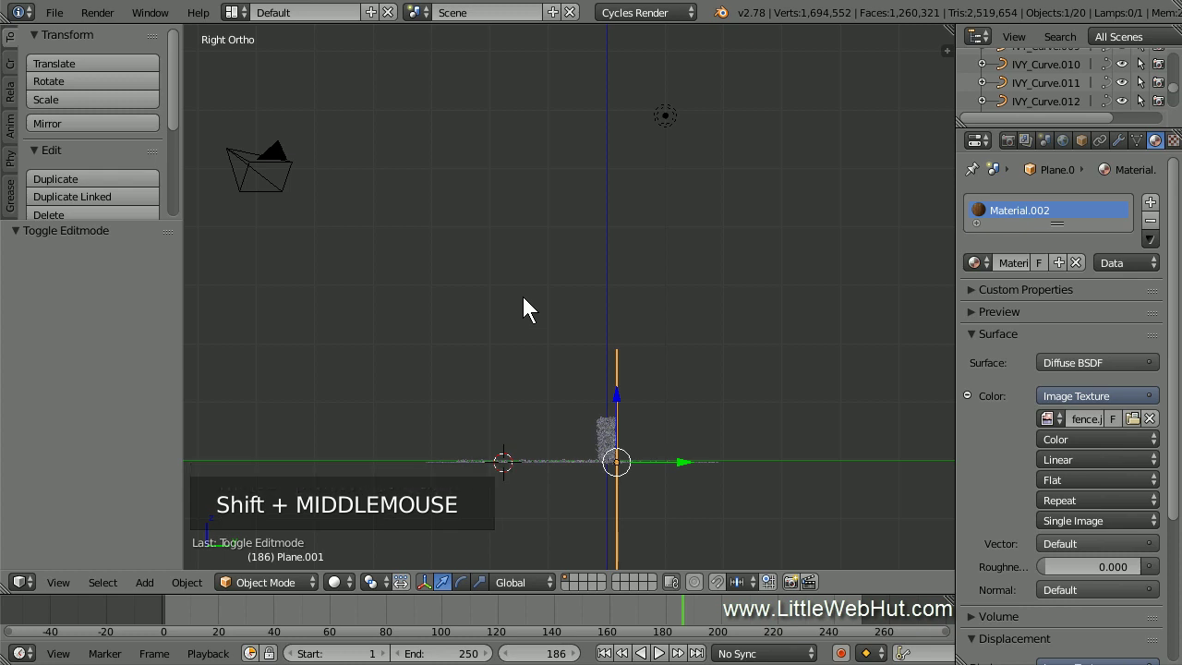
right_click(665, 115)
left_click_drag(724, 118, 496, 123)
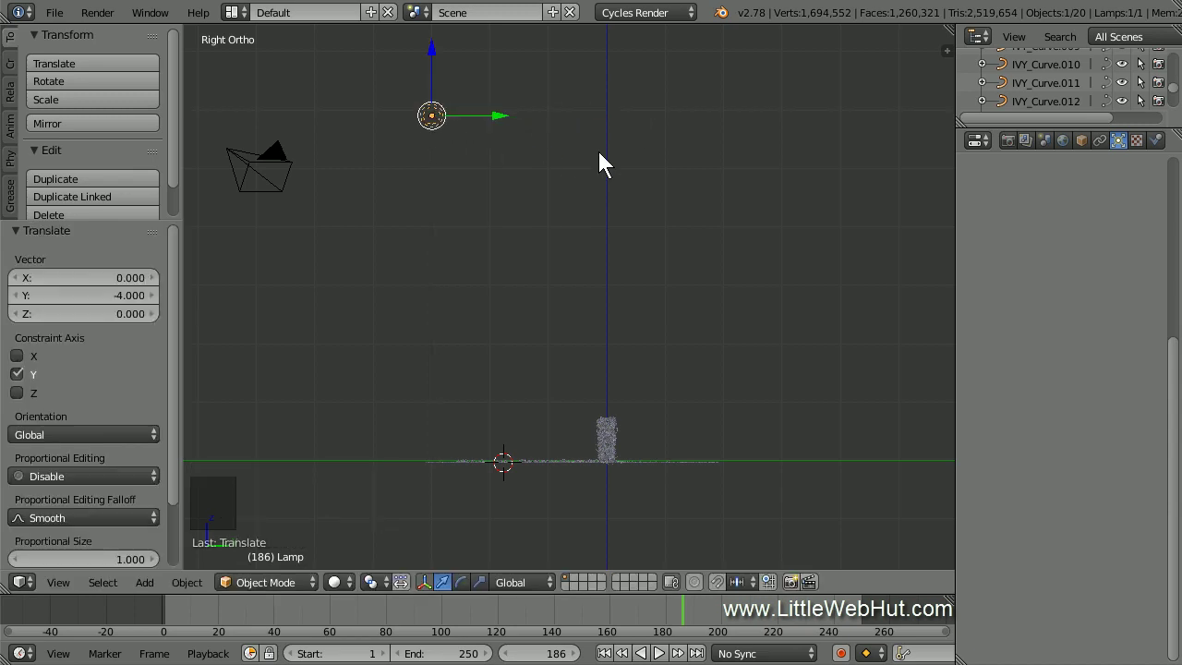
Set the point lamp's size to 3
left_click(1118, 138)
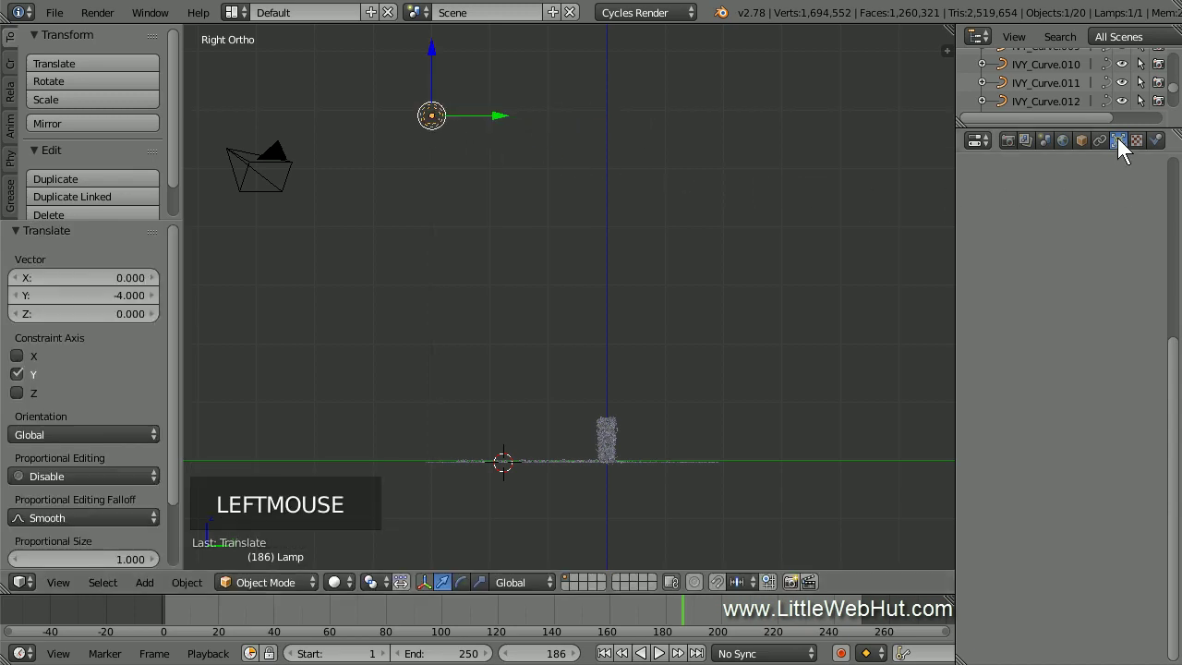
left_click(1174, 334)
left_click_drag(1174, 335, 1165, 173)
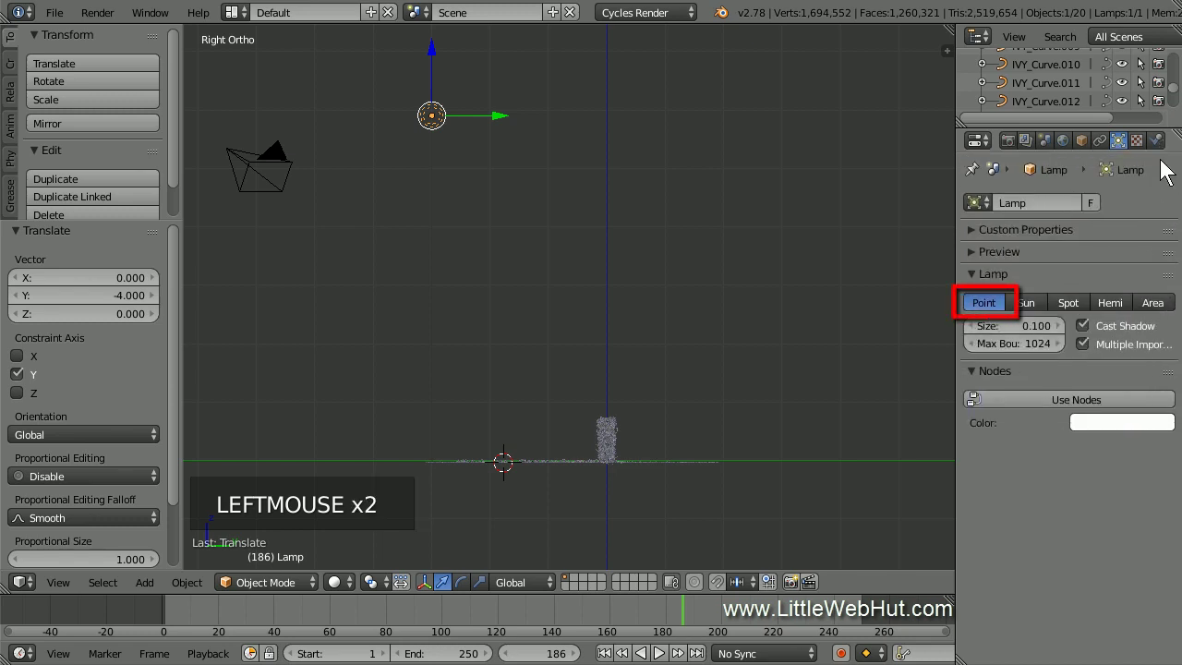
left_click(1025, 324)
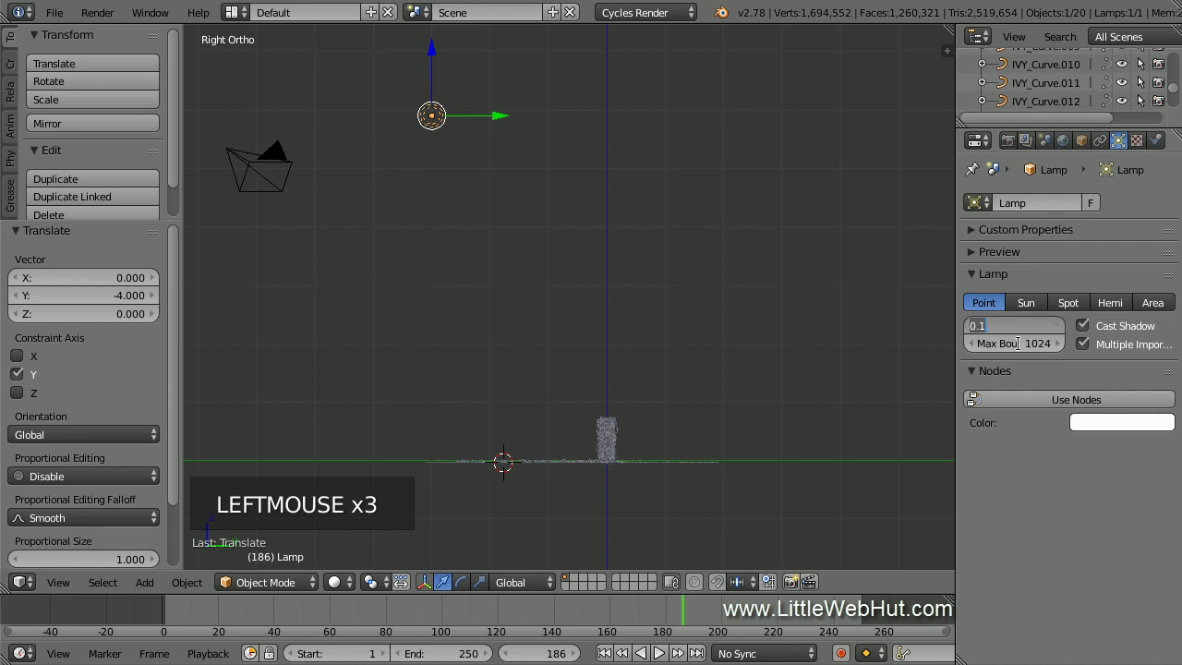
type("3")
key("Return")
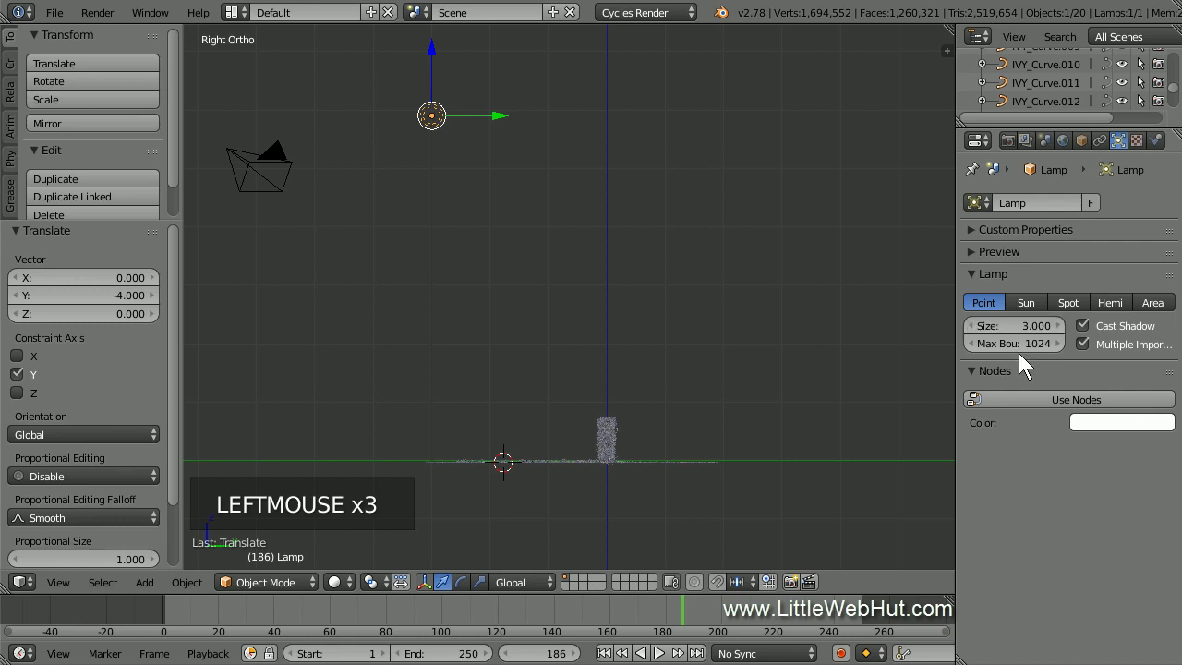
Enable nodes for the lamp and set its emission strength to 5000
left_click(1020, 399)
double_click(1107, 455)
type("5000")
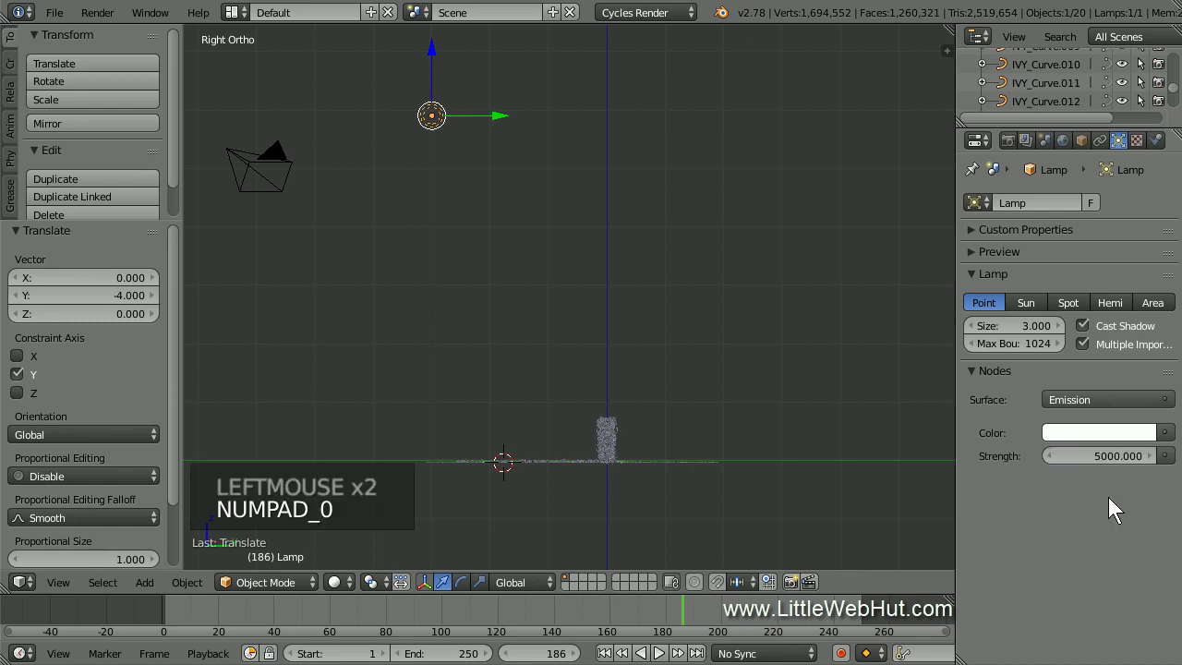
key("Return")
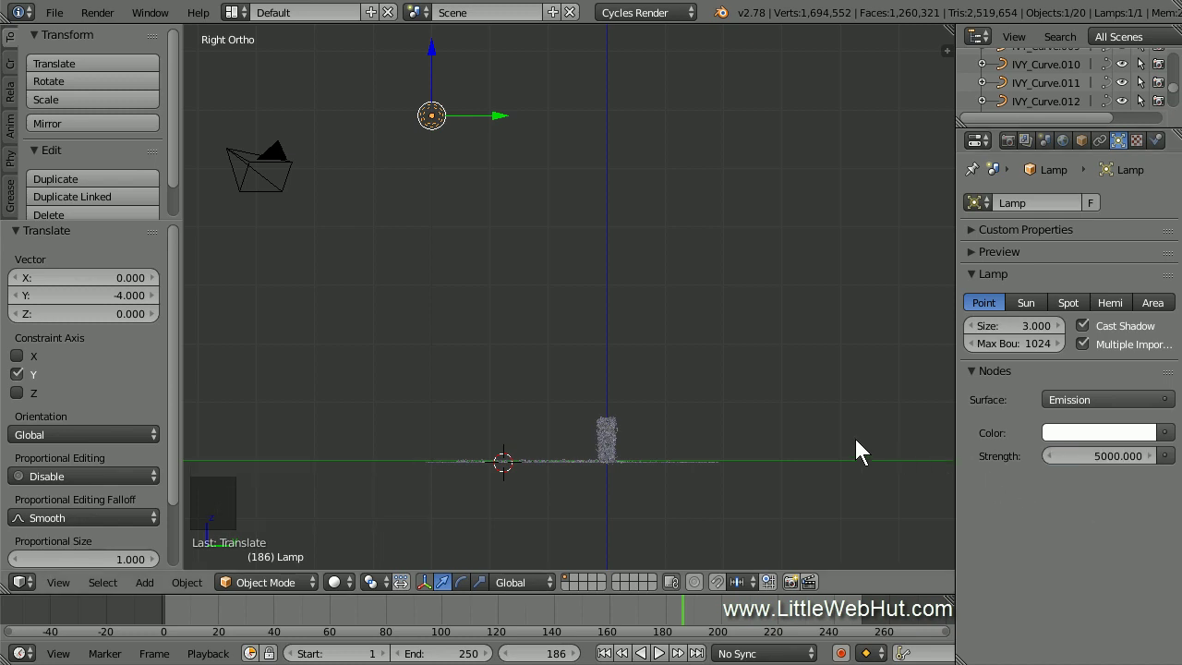
Select the ground ivy curve IVY_Curve.011 and give it a new material
middle_click_drag(484, 339, 680, 374)
middle_click_drag(689, 491, 672, 321, "shift")
scroll(671, 320, "up", 5)
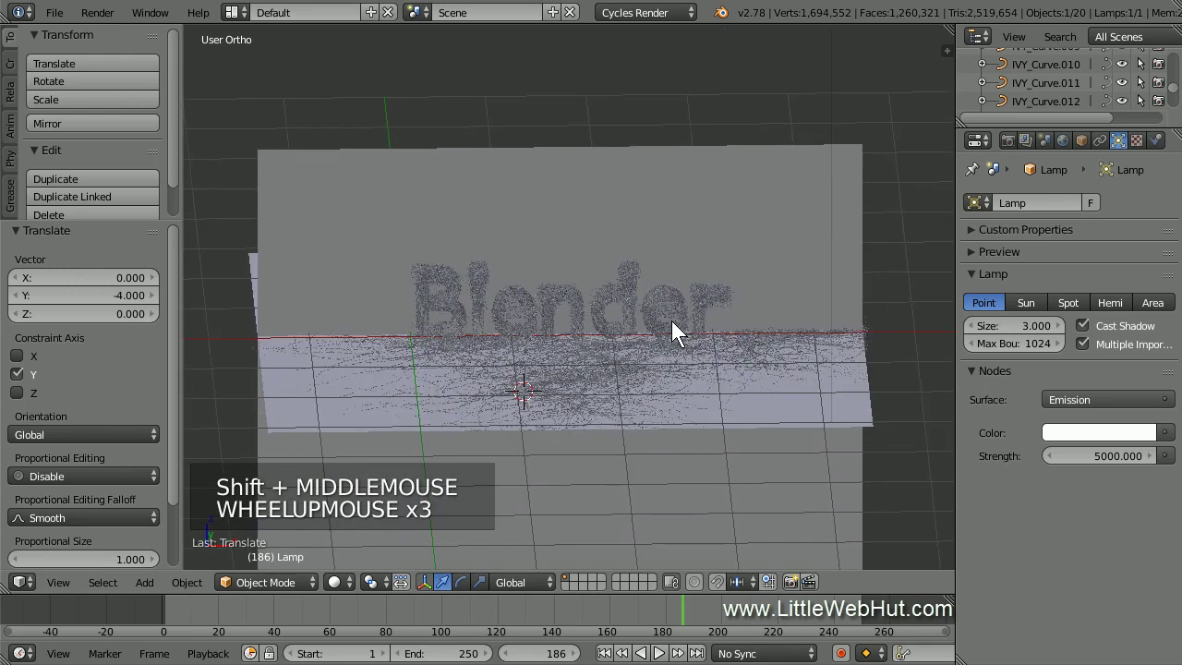
scroll(671, 317, "up", 1)
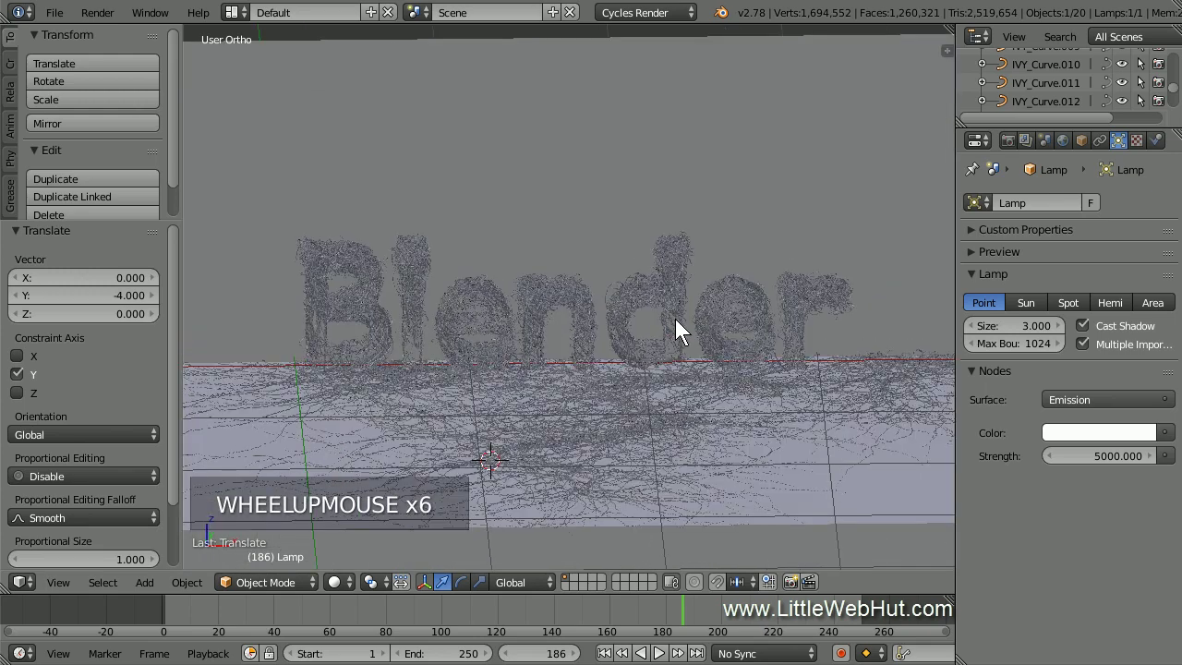
right_click(275, 381)
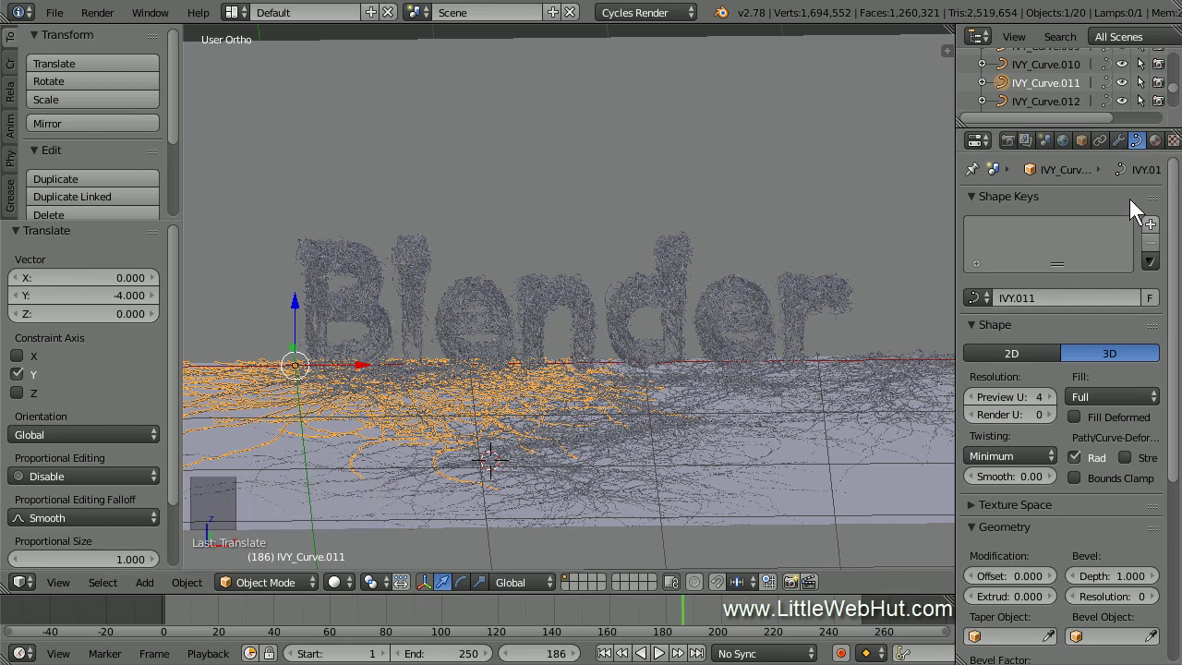
left_click(1155, 141)
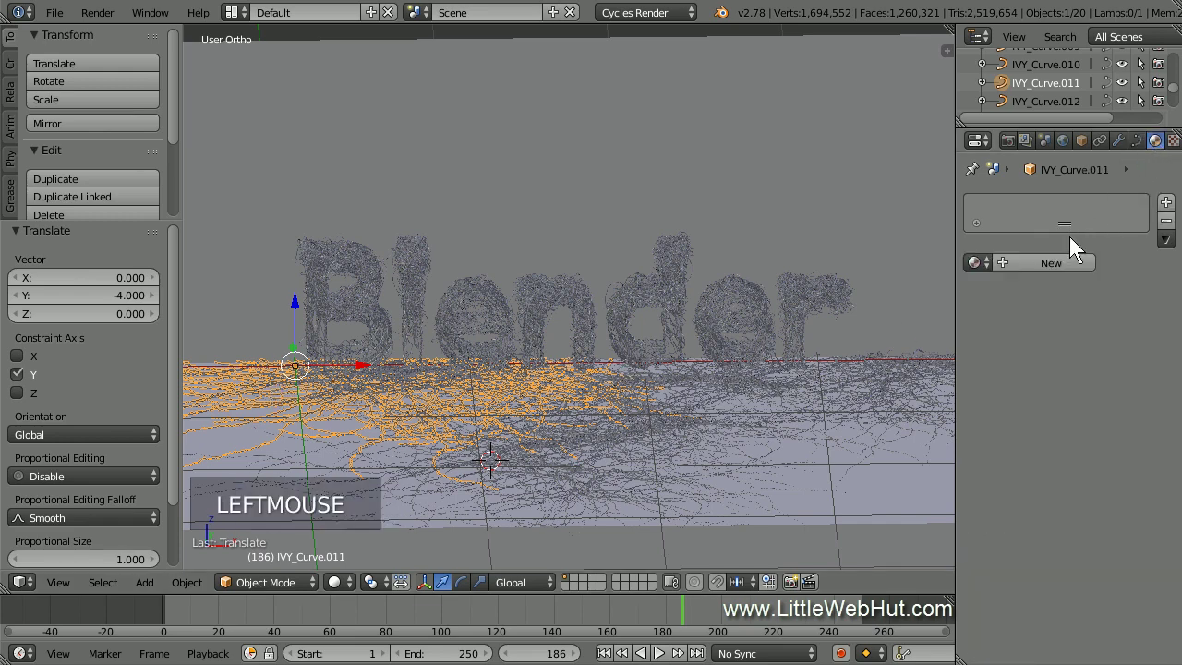
left_click(1033, 261)
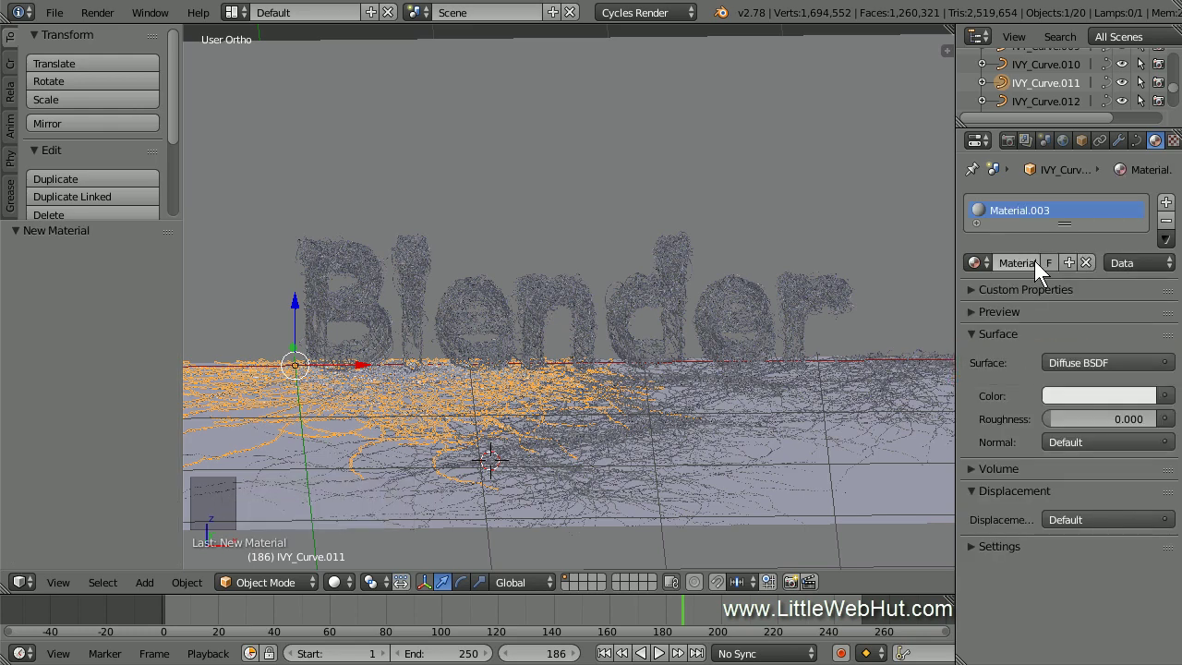
Set the ground ivy material's diffuse color to hex 7ba500
left_click(1131, 396)
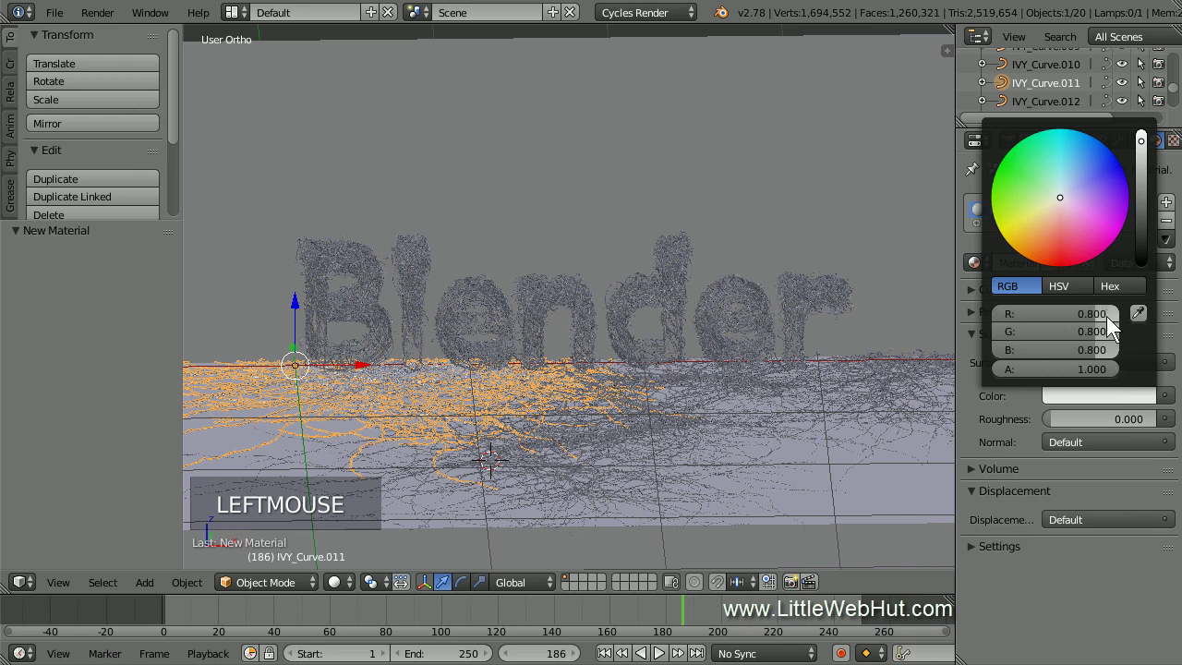
left_click(1111, 287)
left_click(1058, 312)
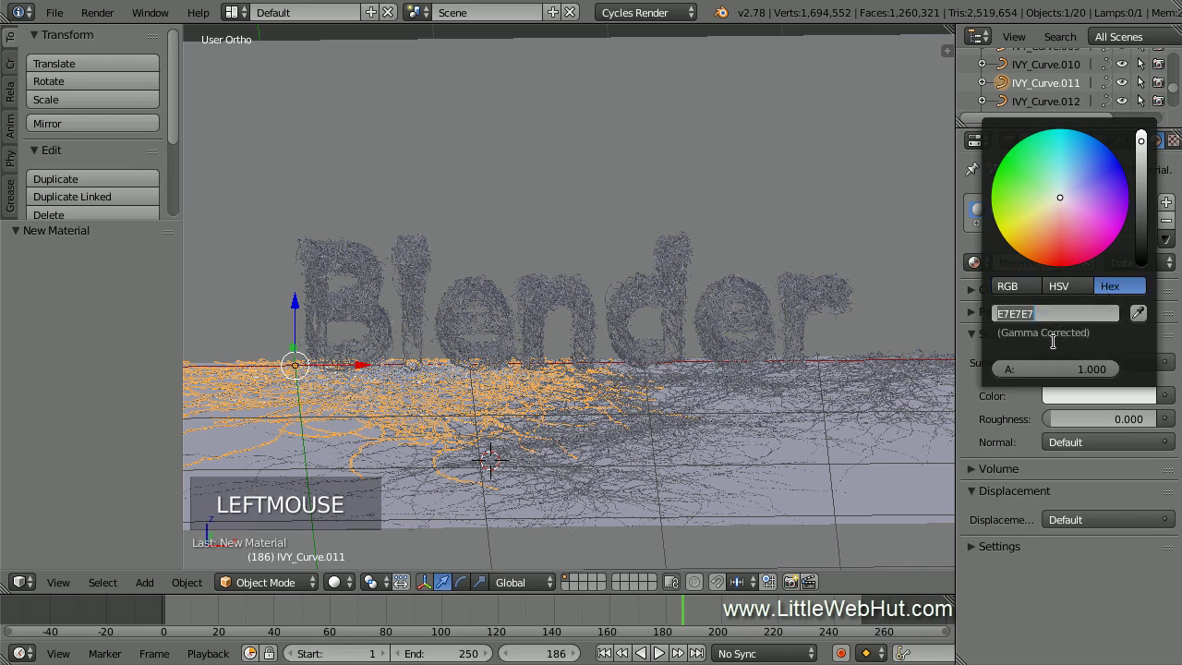
type("7ba")
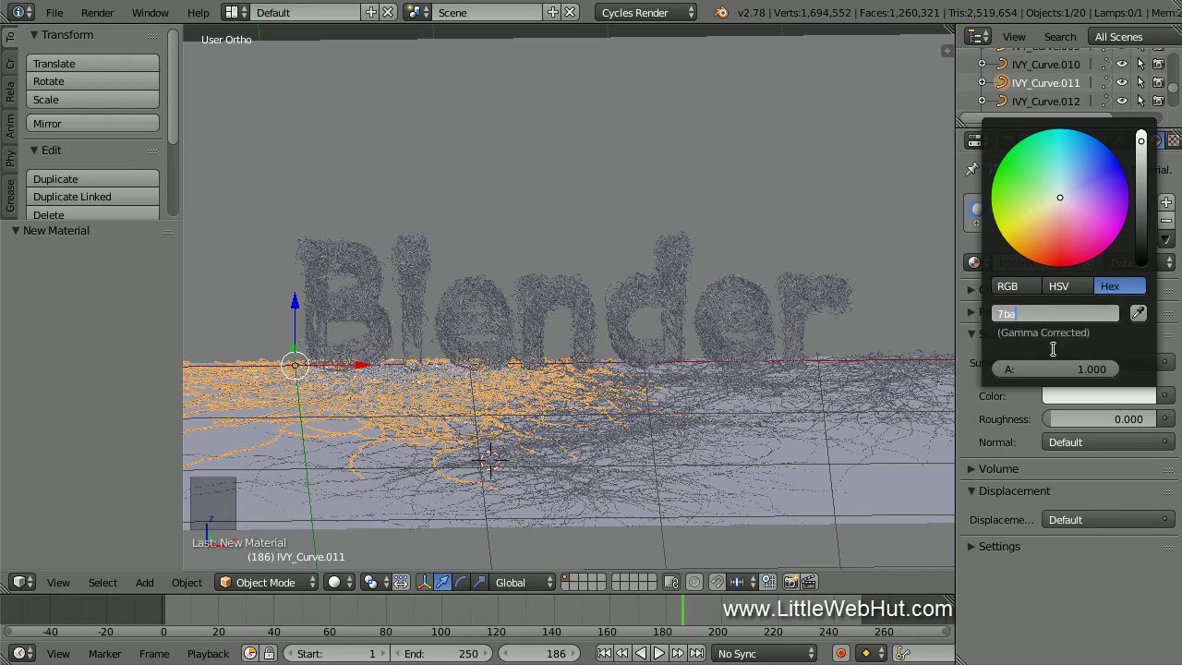
type("500")
key("Return")
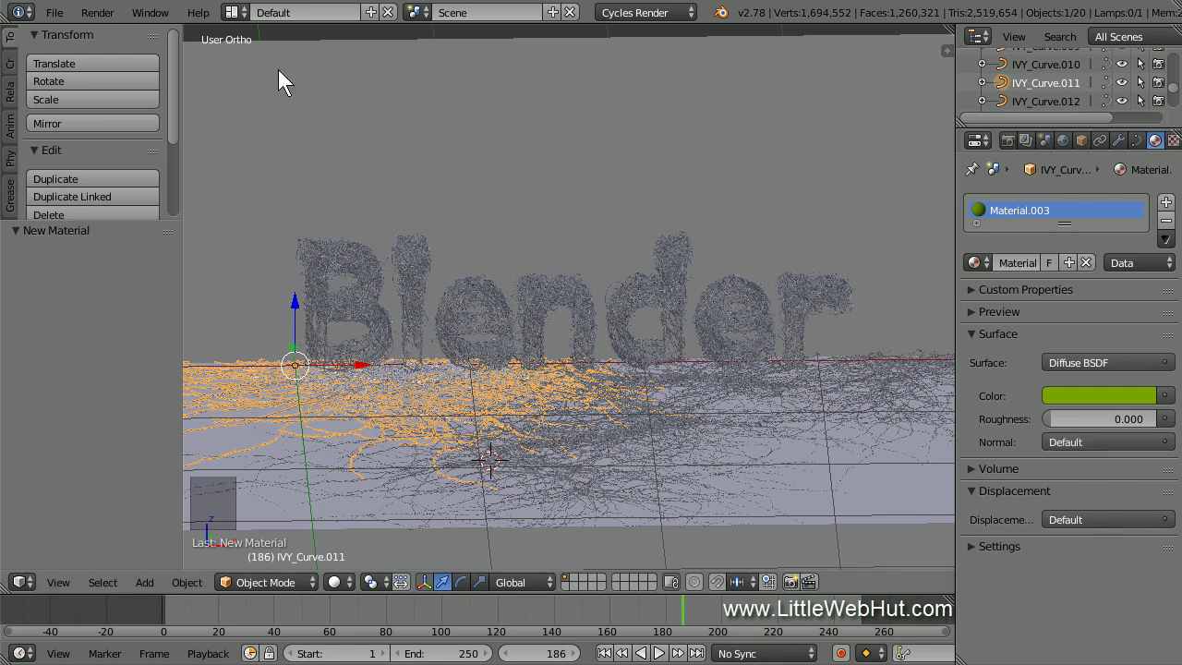
Switch to the Compositing layout and show a close-up of the ivy with Rendered viewport shading
left_click(232, 12)
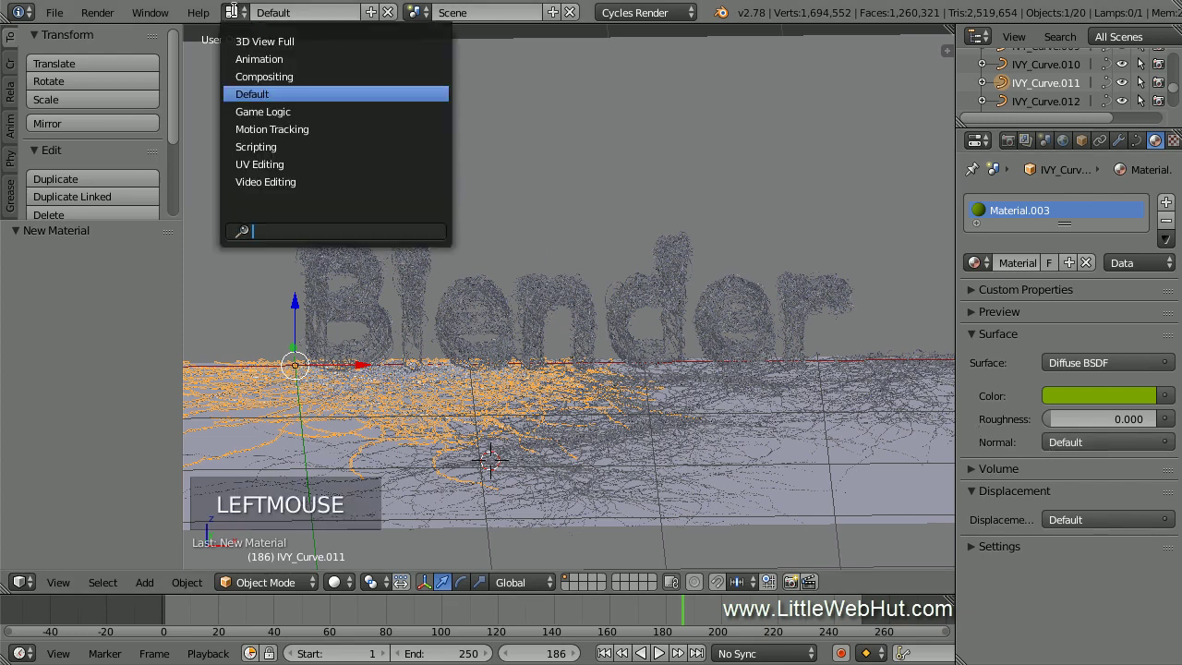
left_click(315, 76)
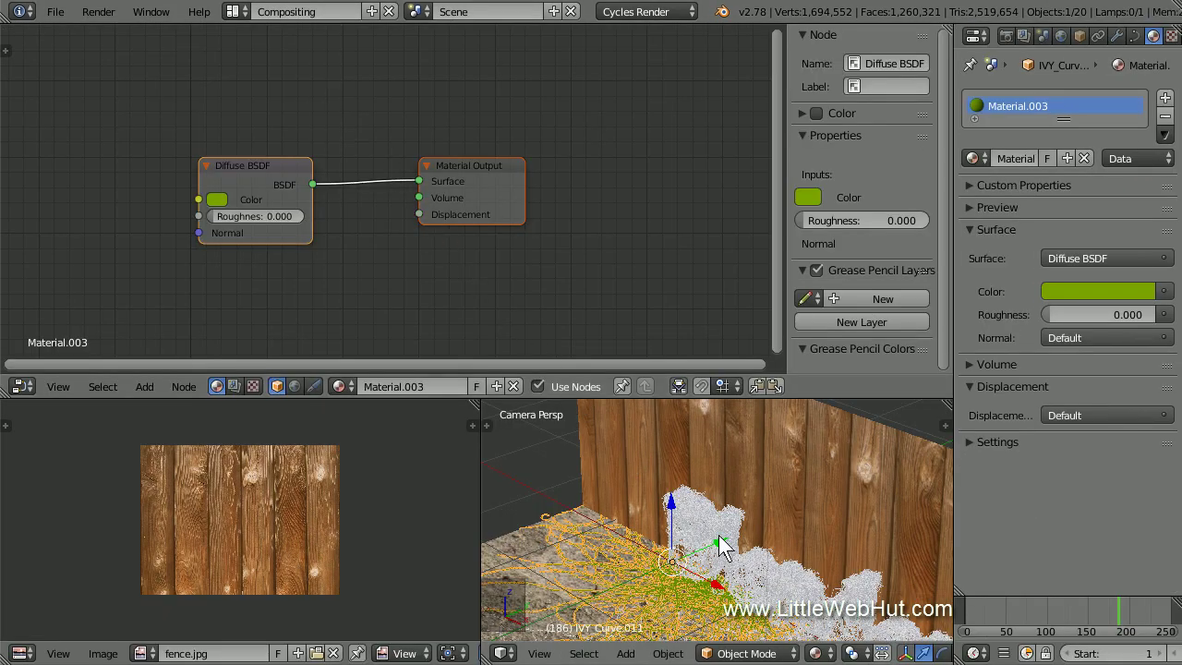
scroll(719, 535, "up", 3)
scroll(720, 534, "up", 2)
middle_click_drag(724, 529, 784, 419, "shift")
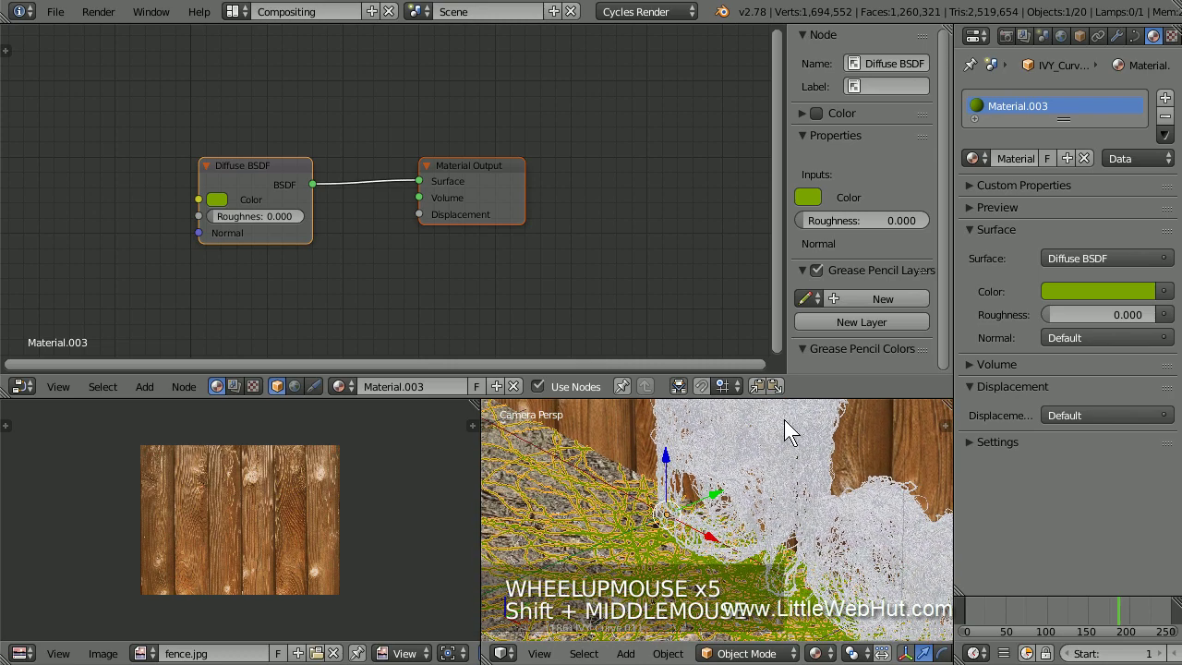
left_click(819, 651)
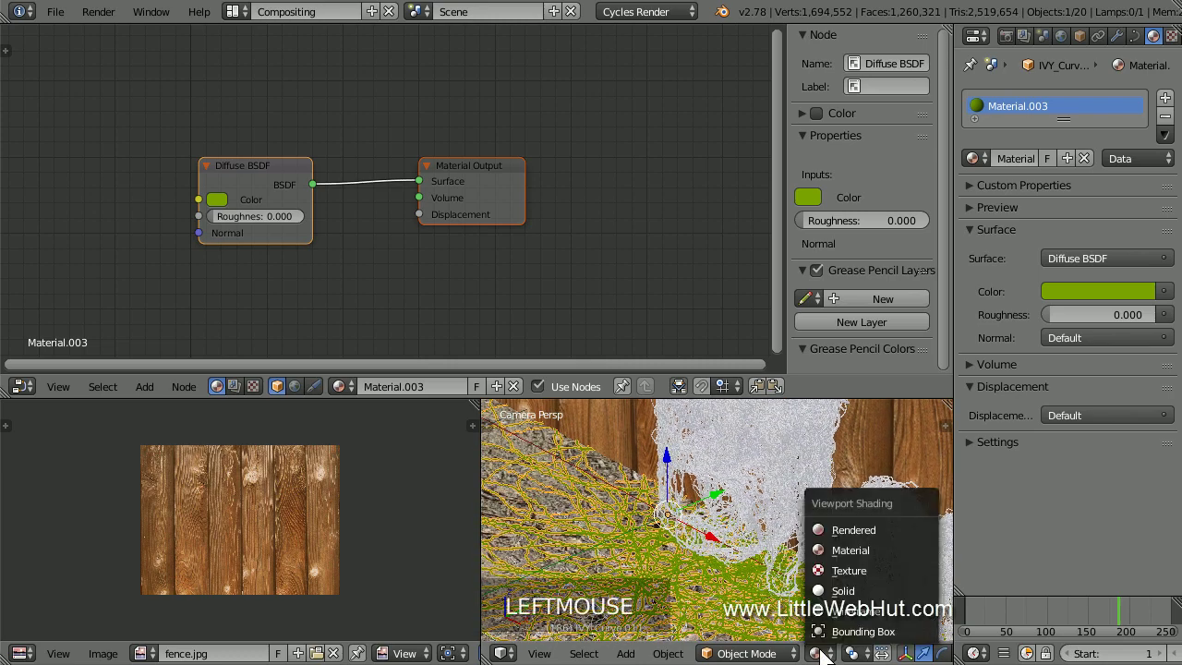
left_click(884, 531)
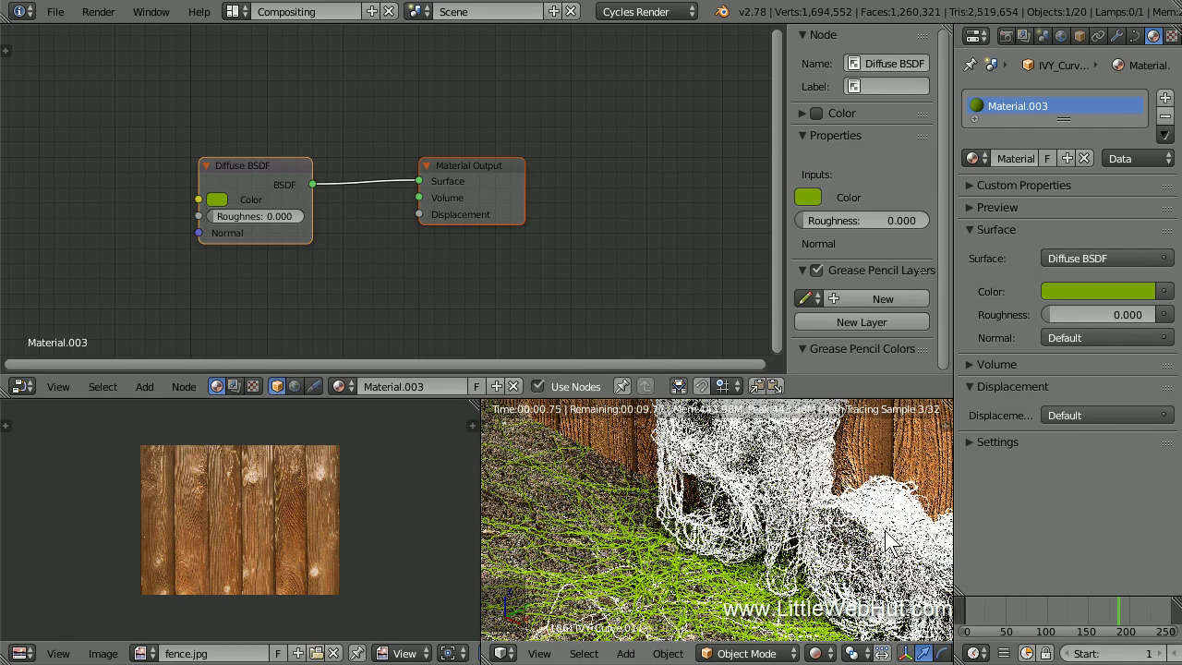
Move the Material Output node farther from the Diffuse BSDF and insert a Mix Shader on the link between them
left_click(475, 167)
left_click_drag(474, 166, 696, 170)
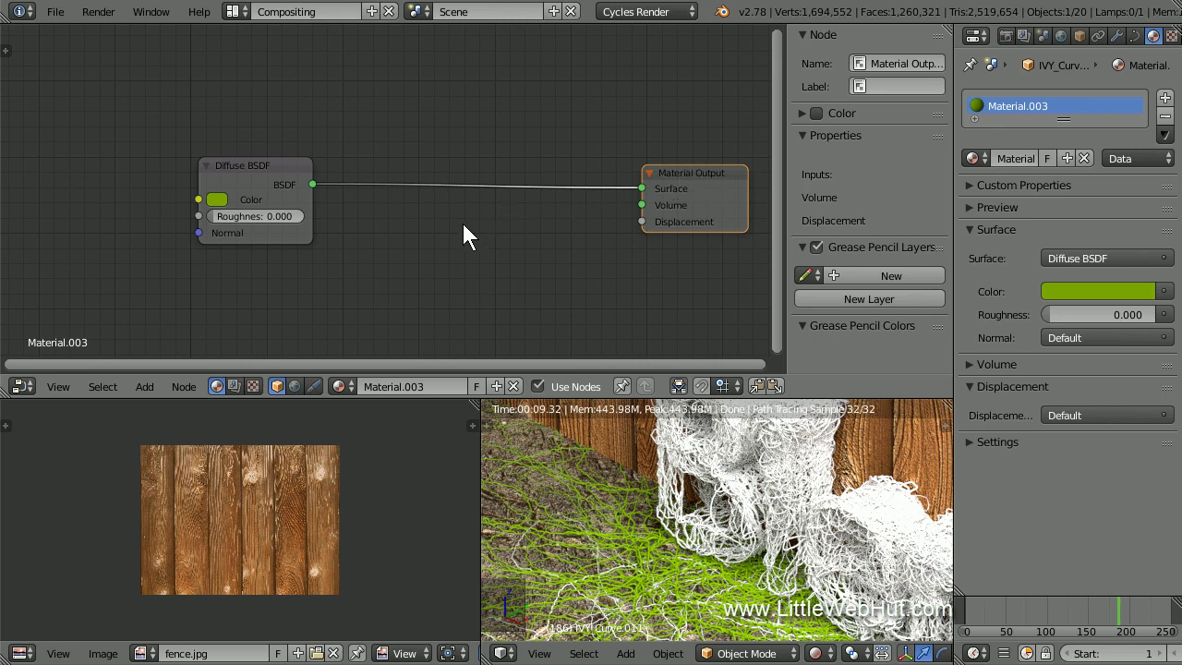
key("shift+a")
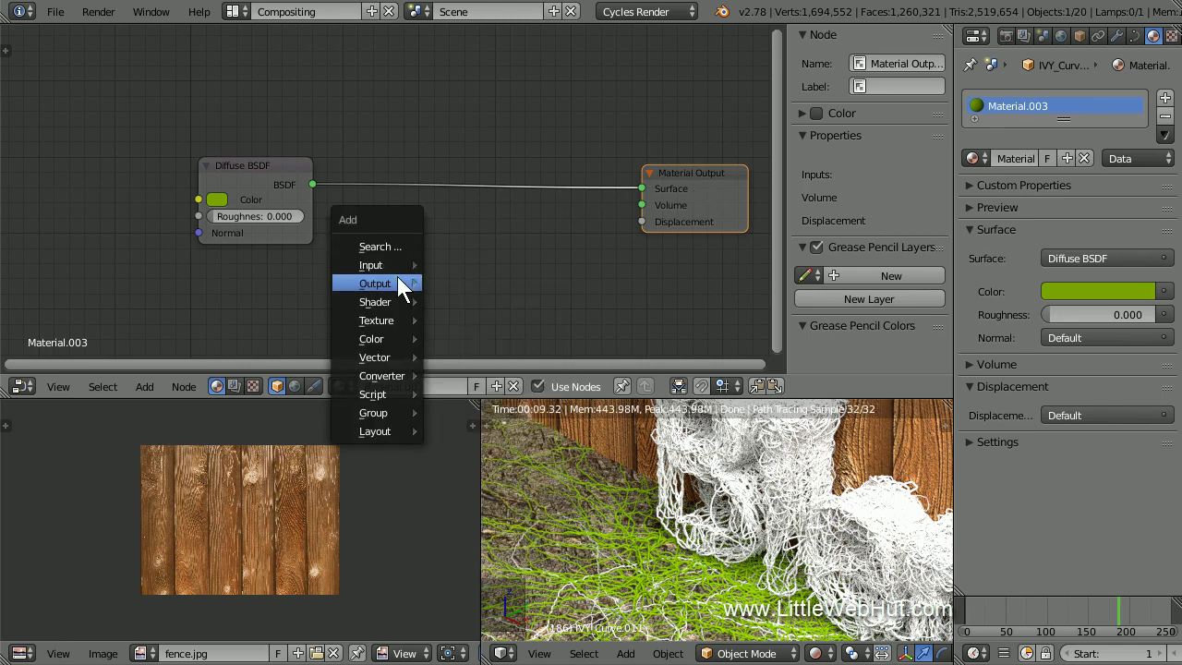
mouse_move(398, 301)
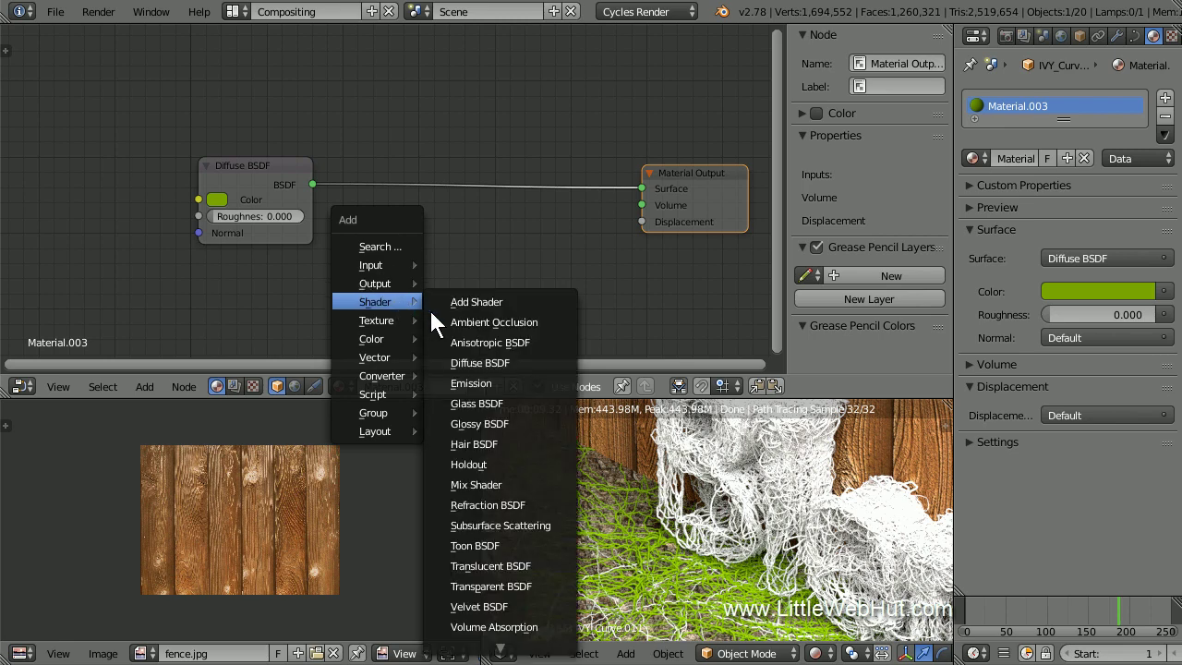
left_click(531, 483)
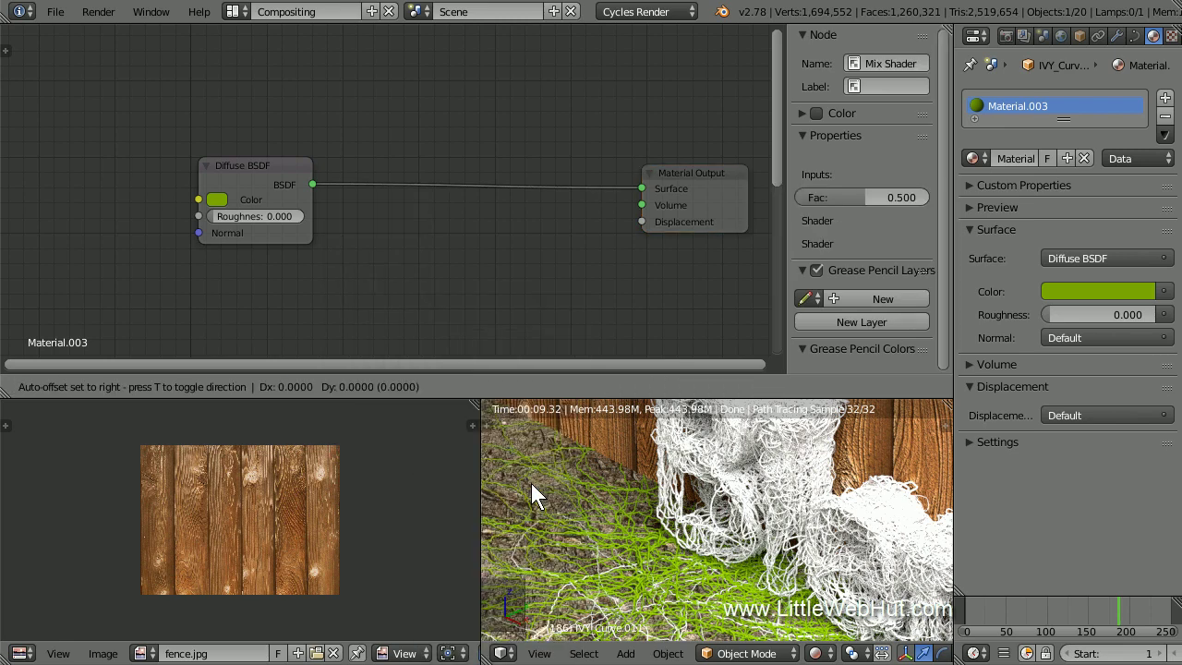
left_click(404, 157)
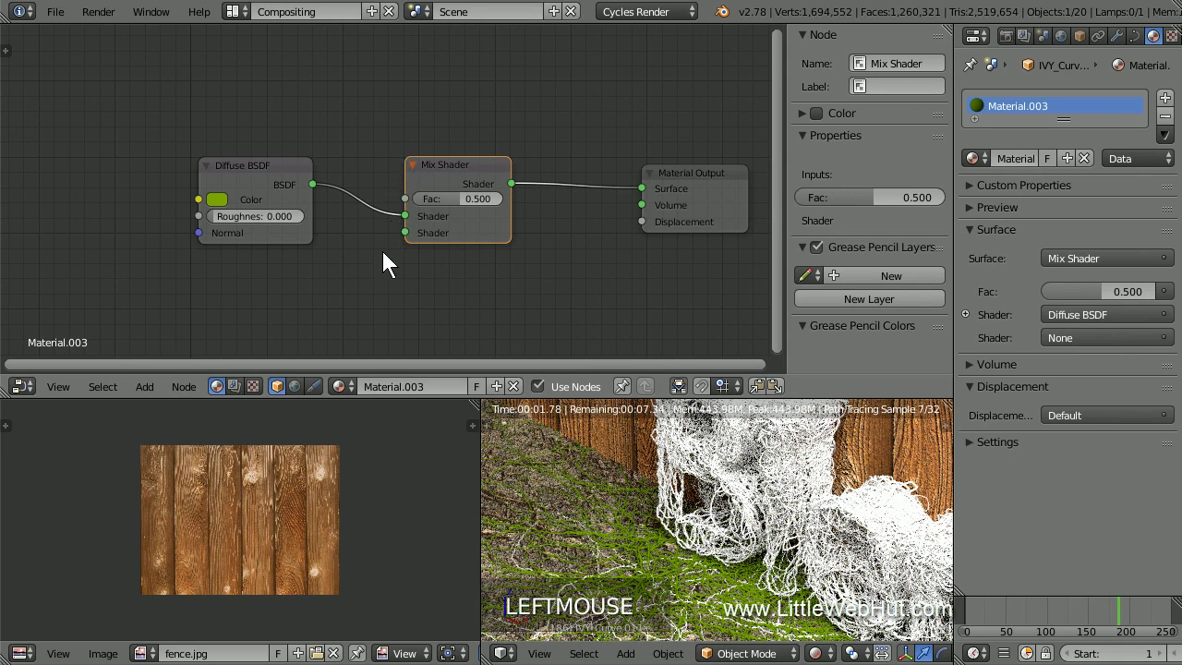
Add a Glossy BSDF node below the Diffuse BSDF and connect its output to the Mix Shader's second shader input
key("shift+a")
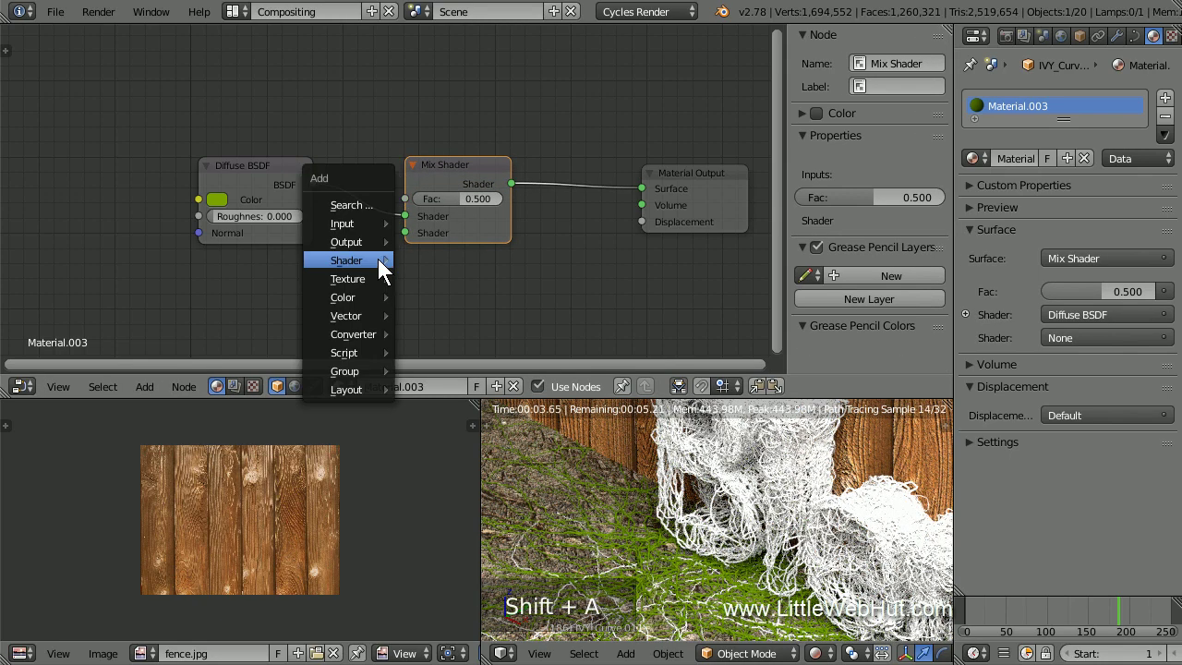
mouse_move(378, 259)
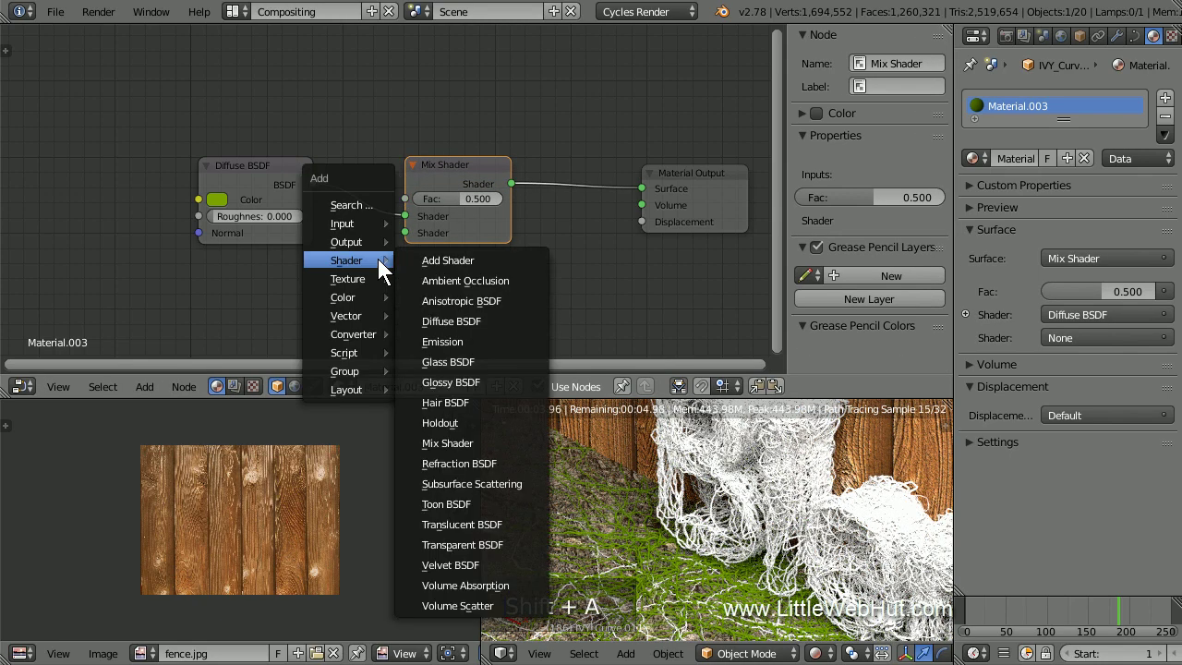
left_click(495, 380)
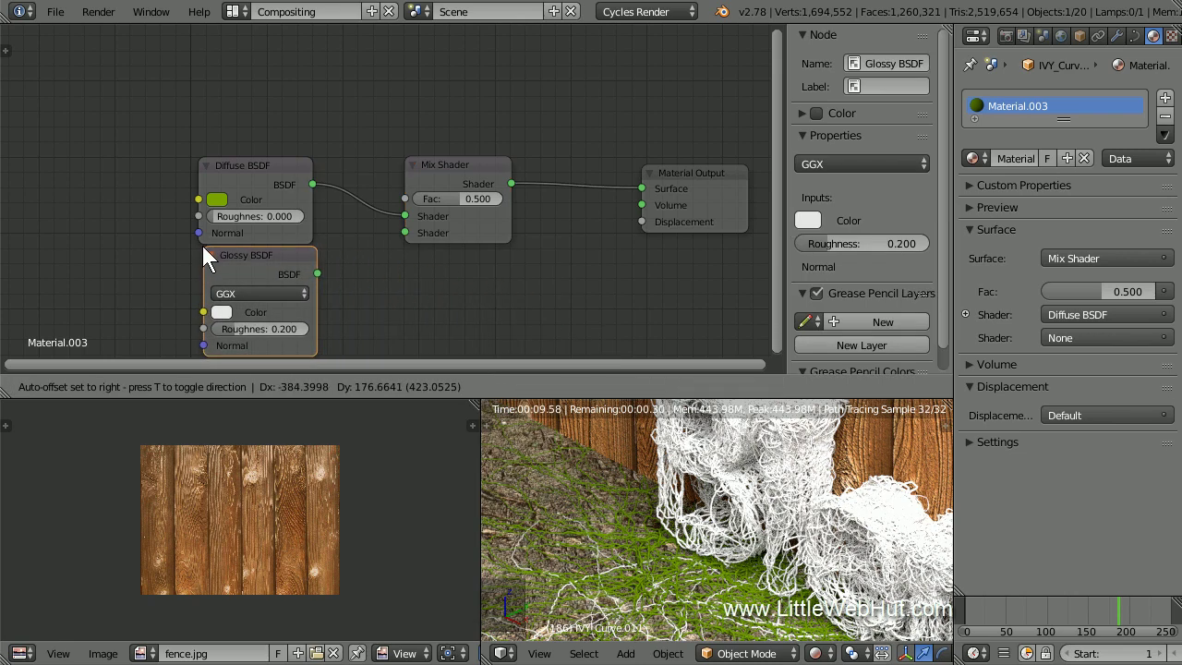
left_click(200, 245)
mouse_move(254, 177)
left_mouse_down()
mouse_move(258, 147)
mouse_move(256, 167)
left_mouse_up()
left_click_drag(315, 273, 396, 233)
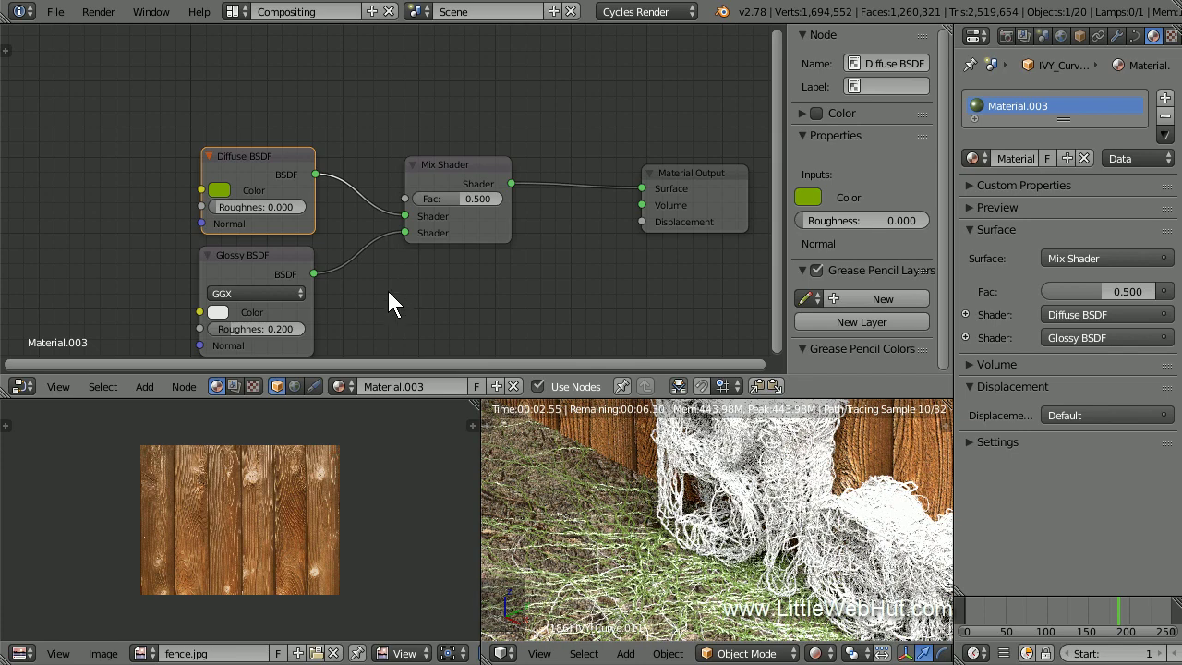
Set the Glossy BSDF's roughness to 0.05
left_click(274, 329)
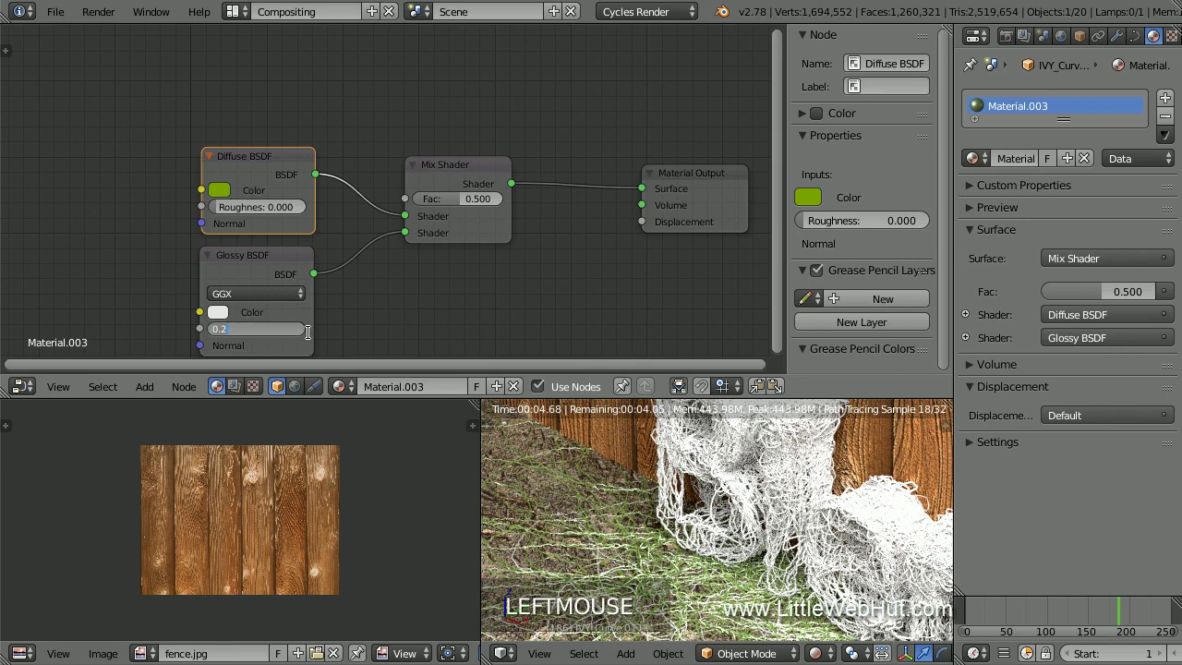
type("05")
key("Return")
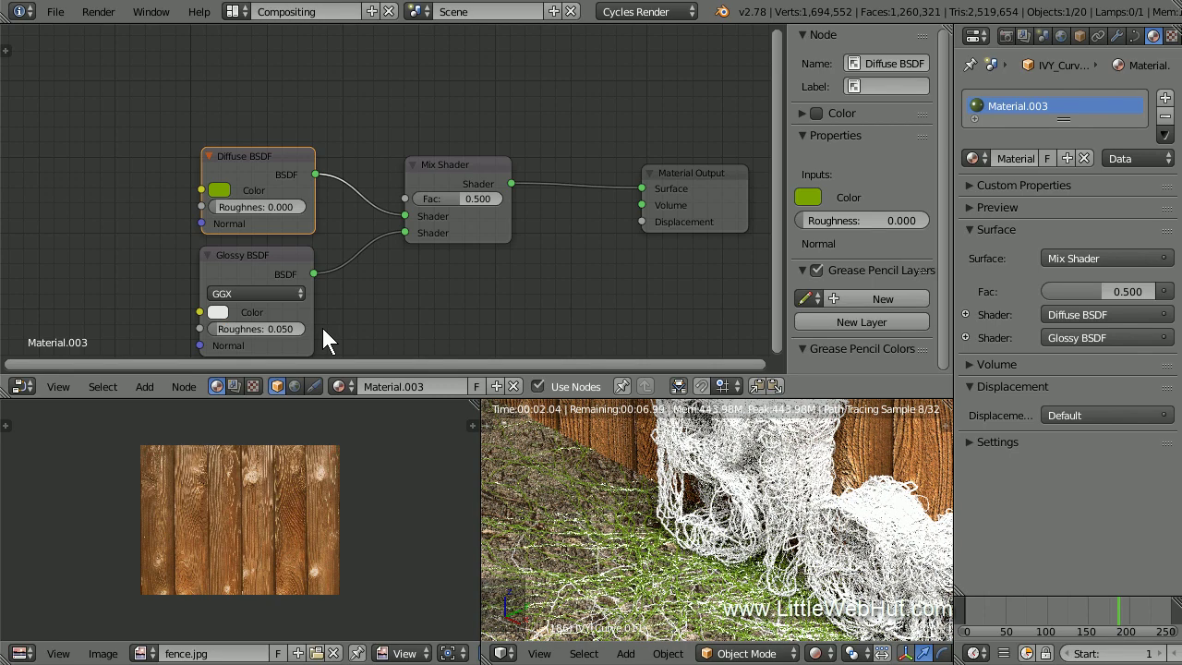
Add a Layer Weight node above the Diffuse BSDF and connect its Facing output to the Mix Shader's Fac input
key("shift+a")
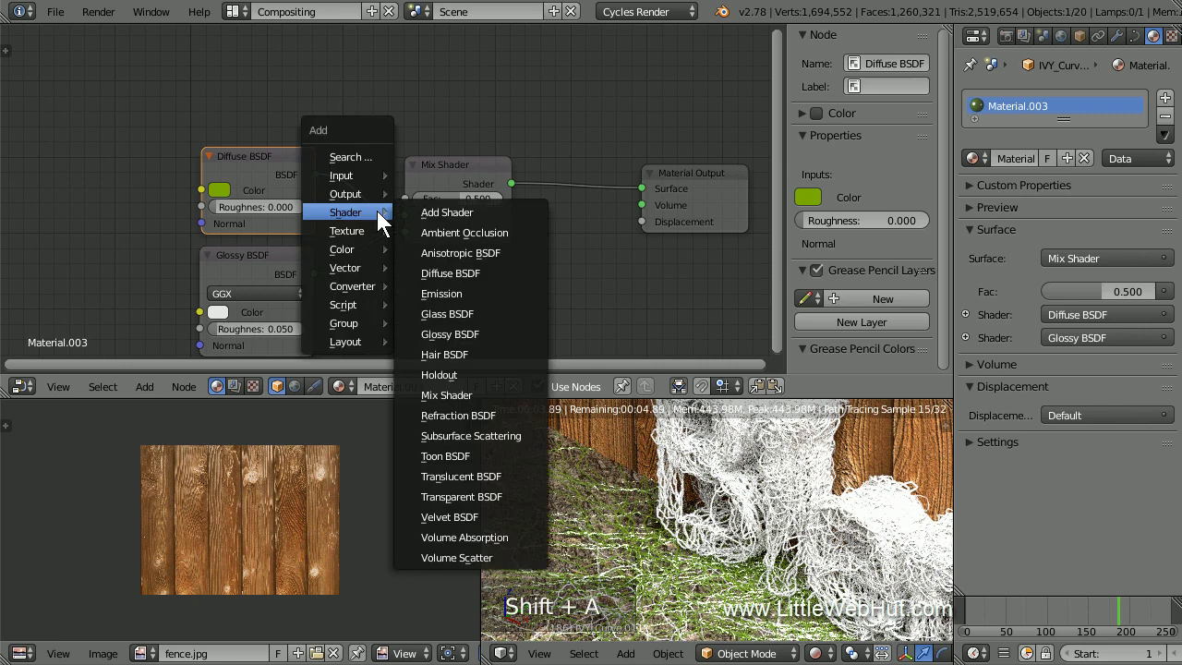
mouse_move(371, 175)
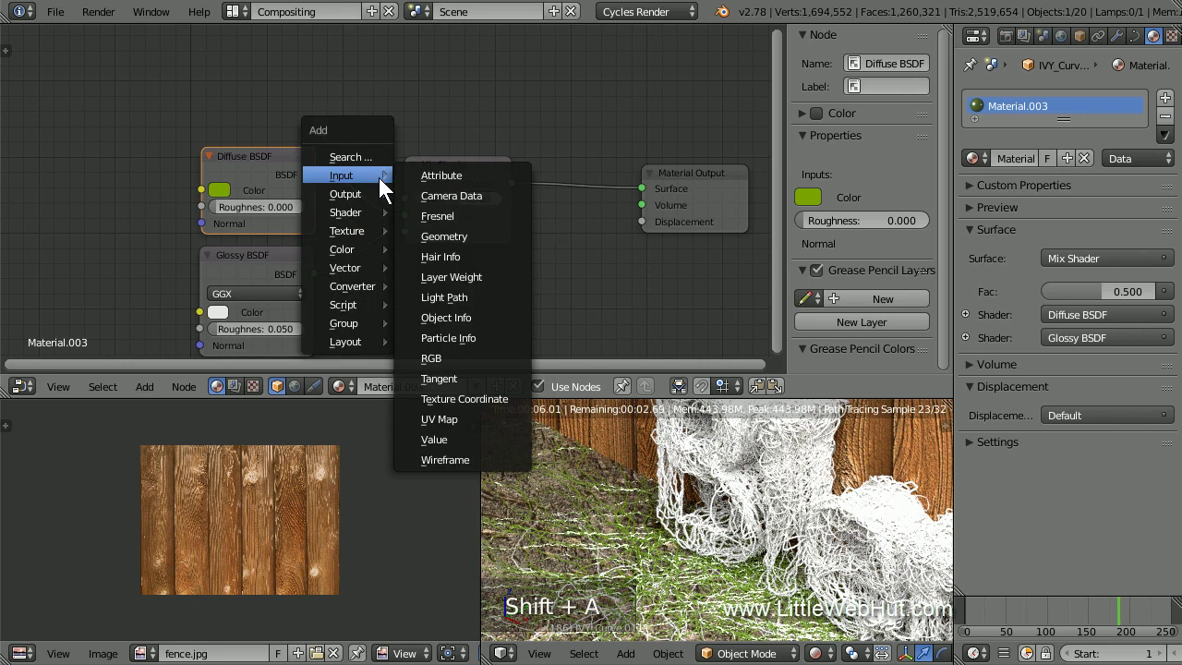
left_click(491, 277)
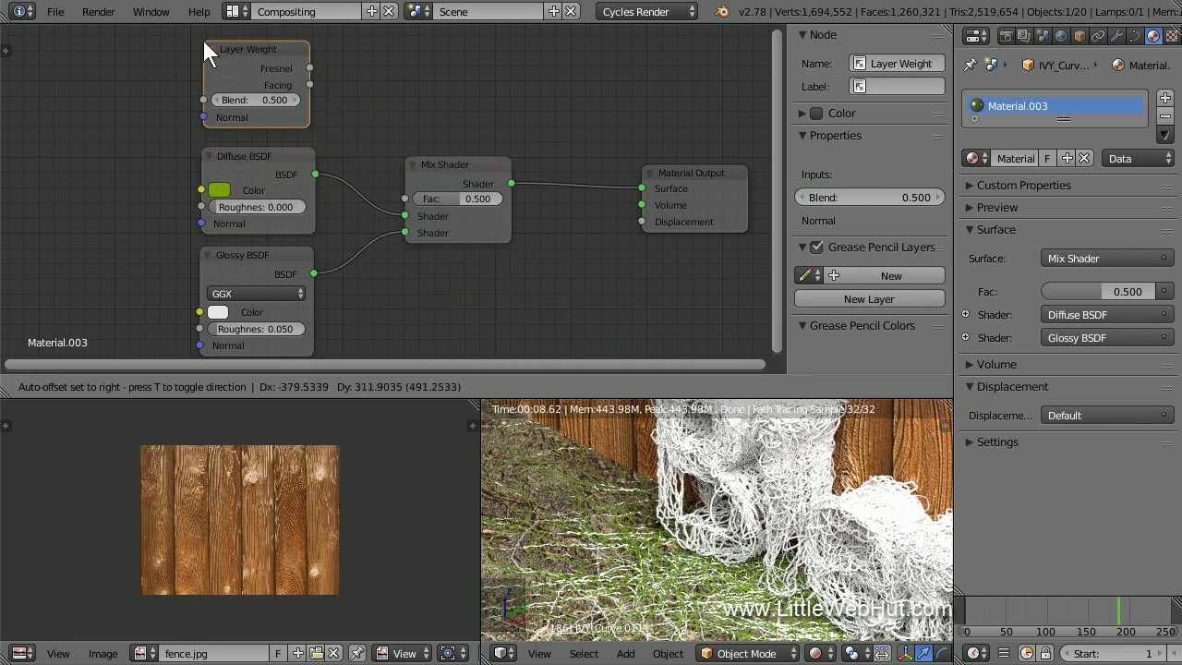
left_click(203, 41)
left_click_drag(311, 85, 397, 195)
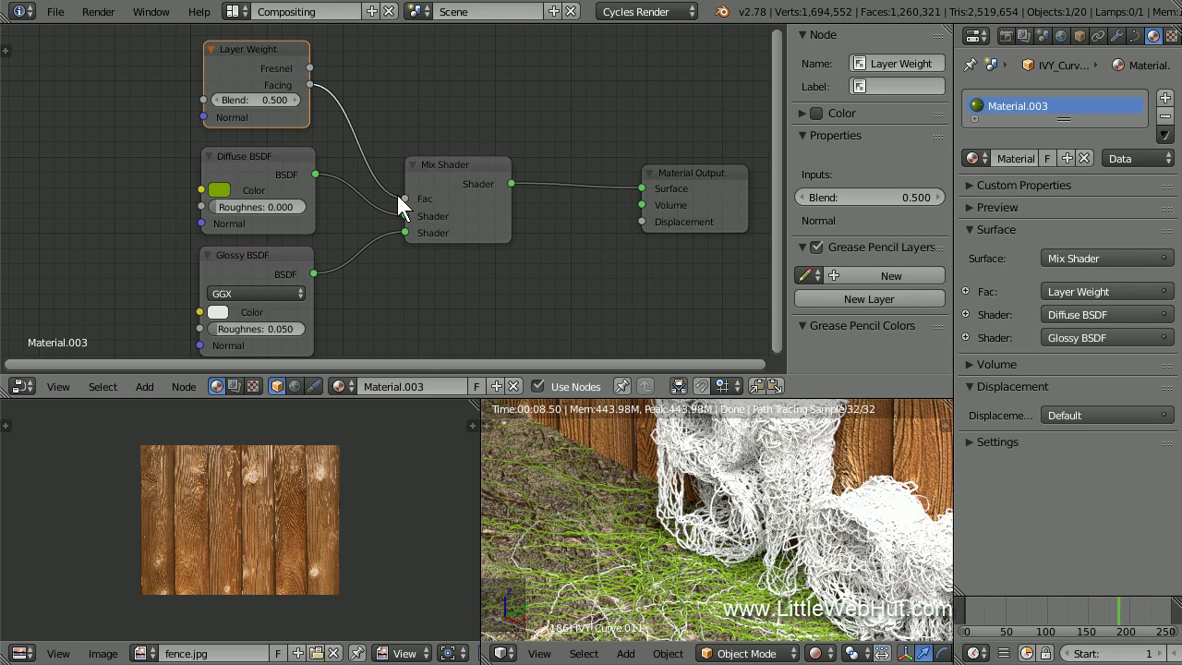
Set the Layer Weight node's Blend value to 0.15
left_click(258, 99)
key("BackSpace")
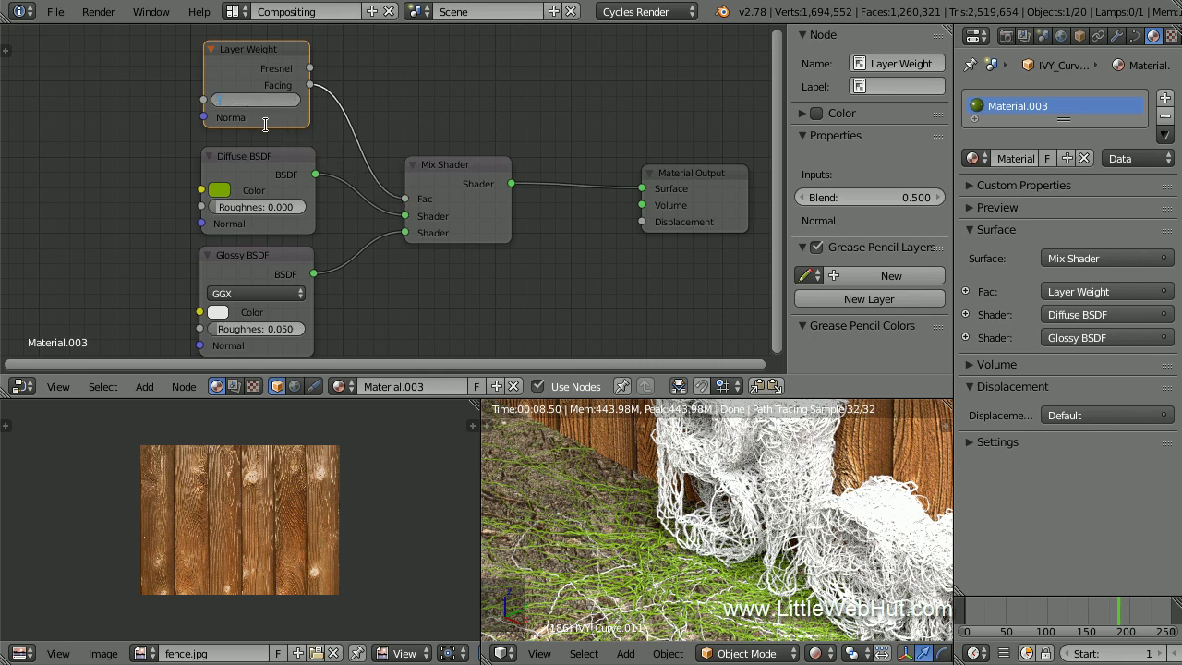
type(".15")
key("Return")
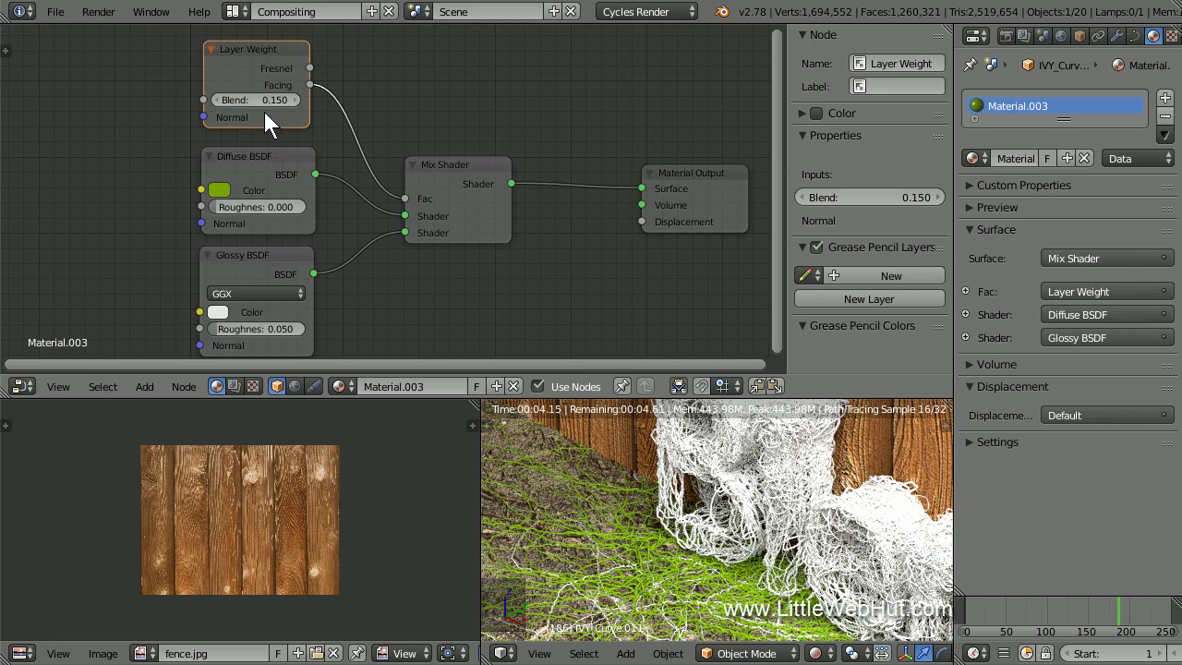
Return to the Default screen layout and show the scene with Material viewport shading
left_click(233, 11)
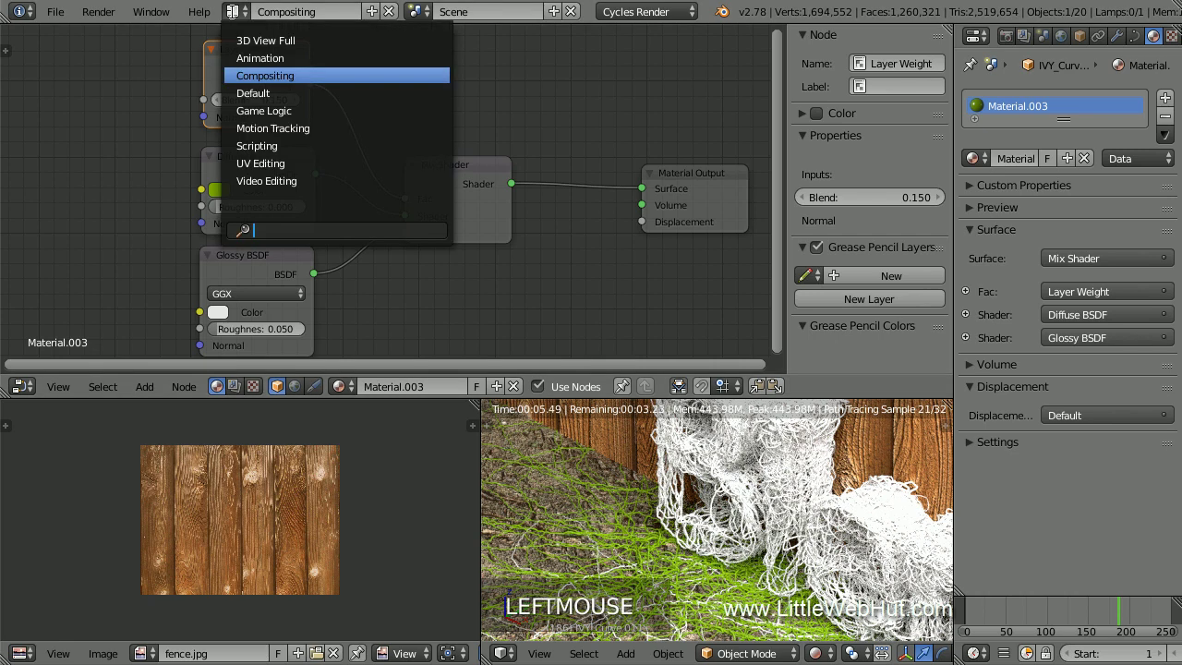
left_click(319, 90)
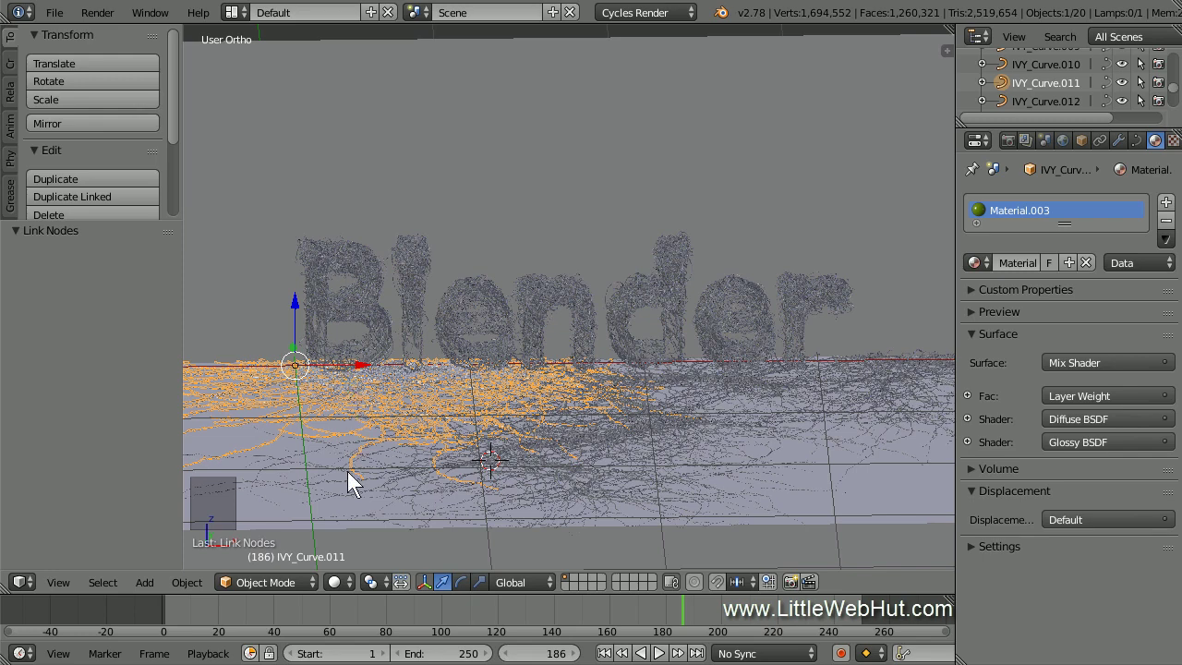
left_click(336, 582)
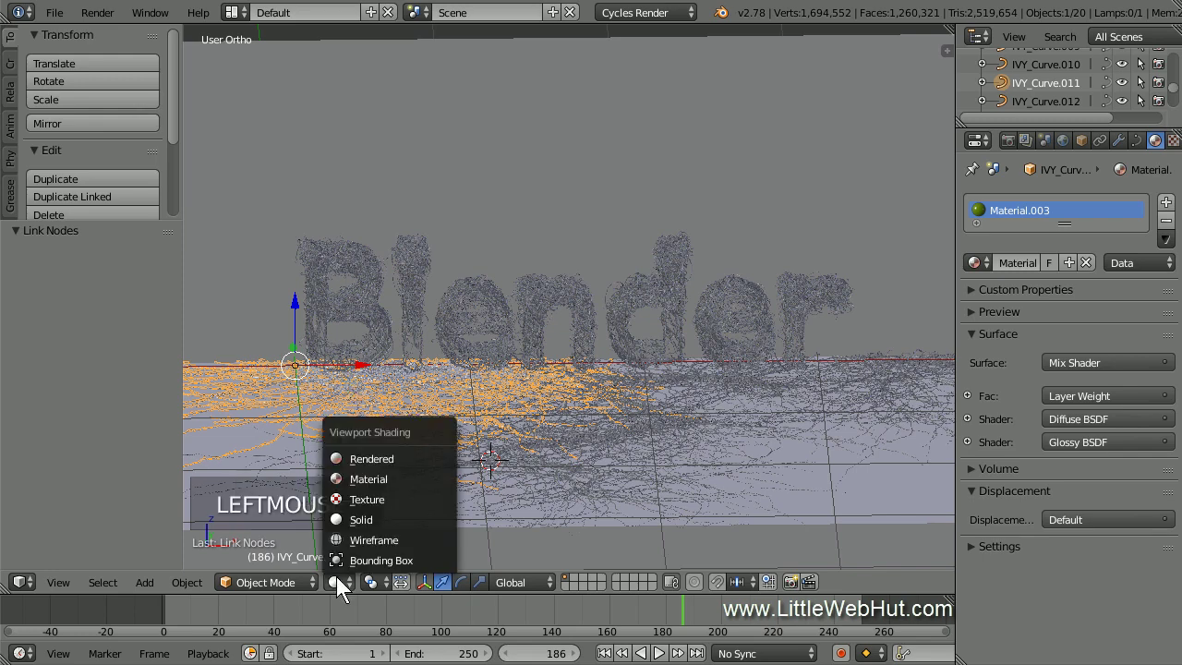
left_click(402, 479)
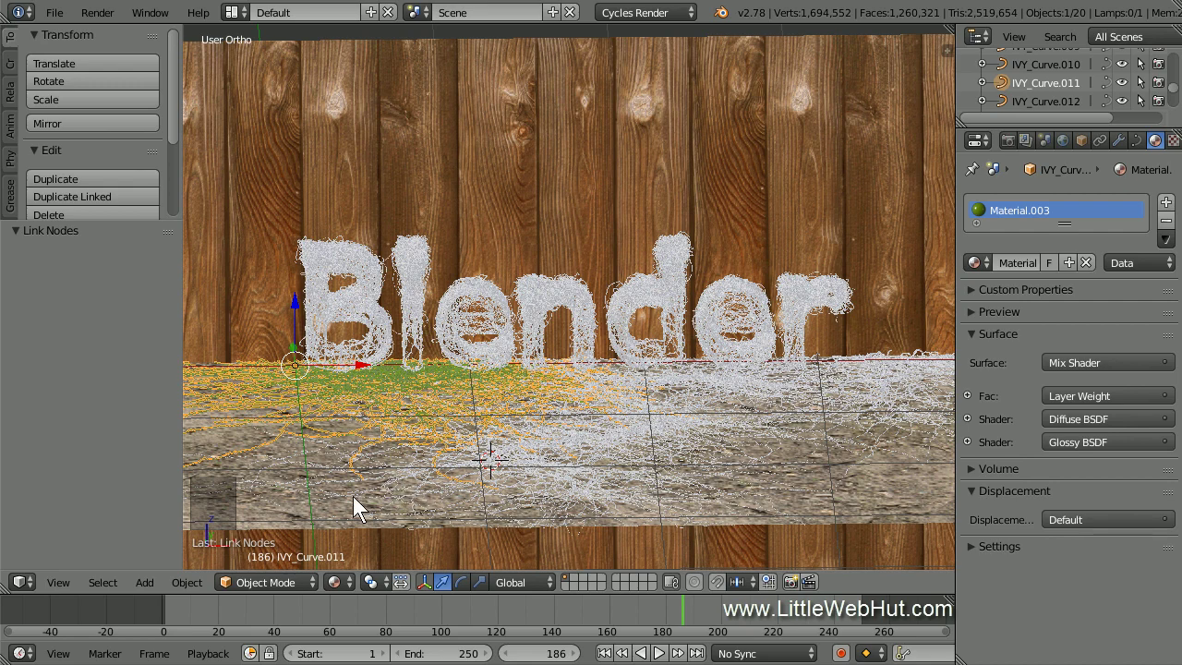
Select all curve objects and link the materials of the active ivy curve IVY_Curve.011 to them
left_click(104, 585)
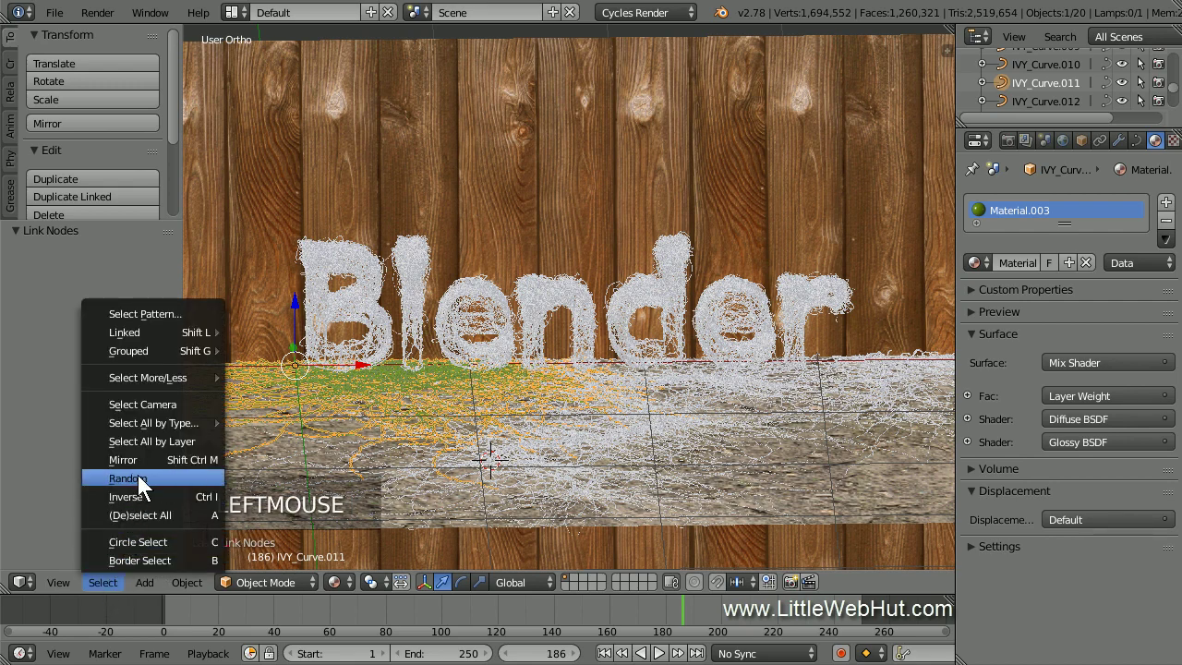
mouse_move(201, 425)
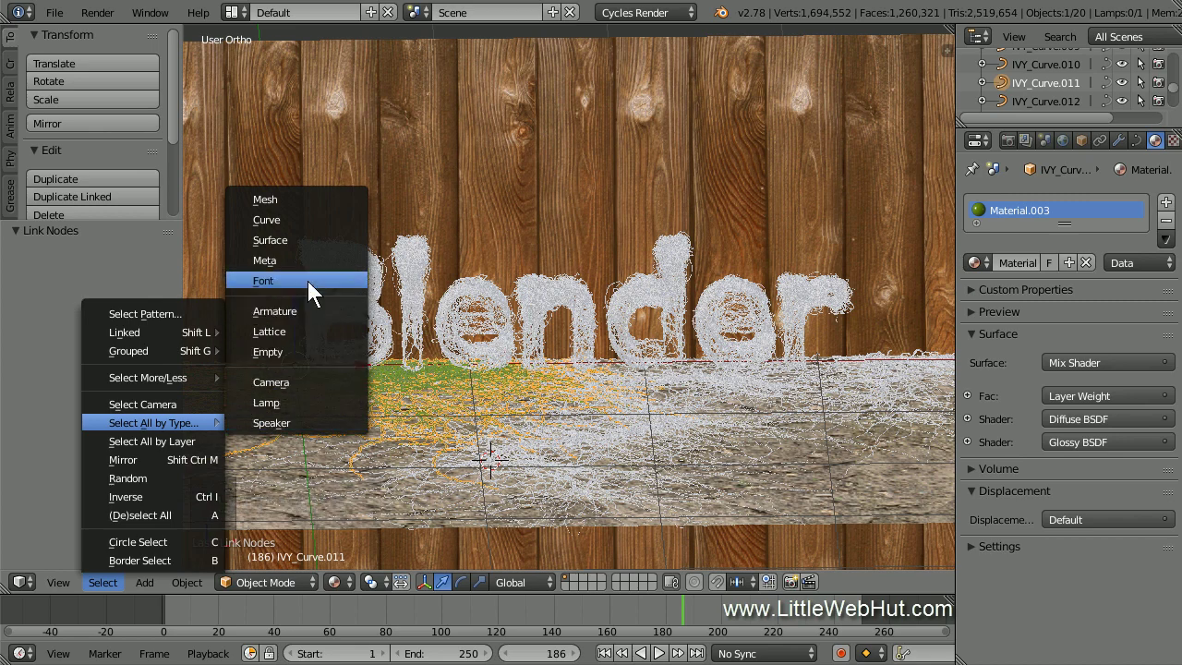
left_click(315, 219)
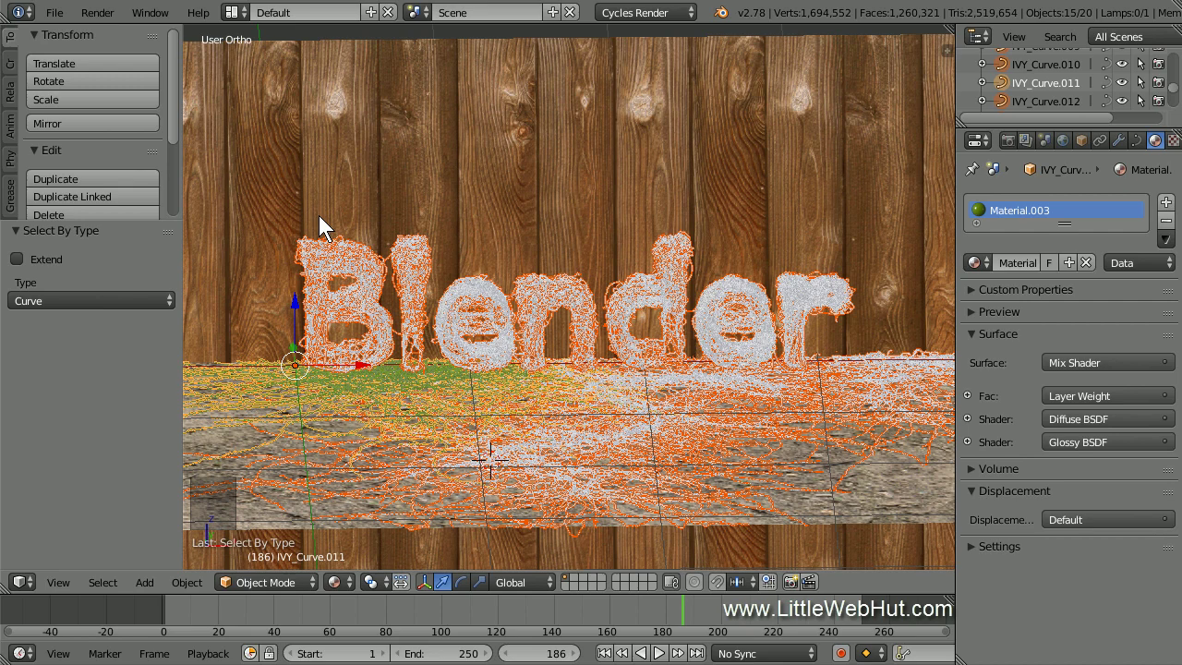
key("ctrl+l")
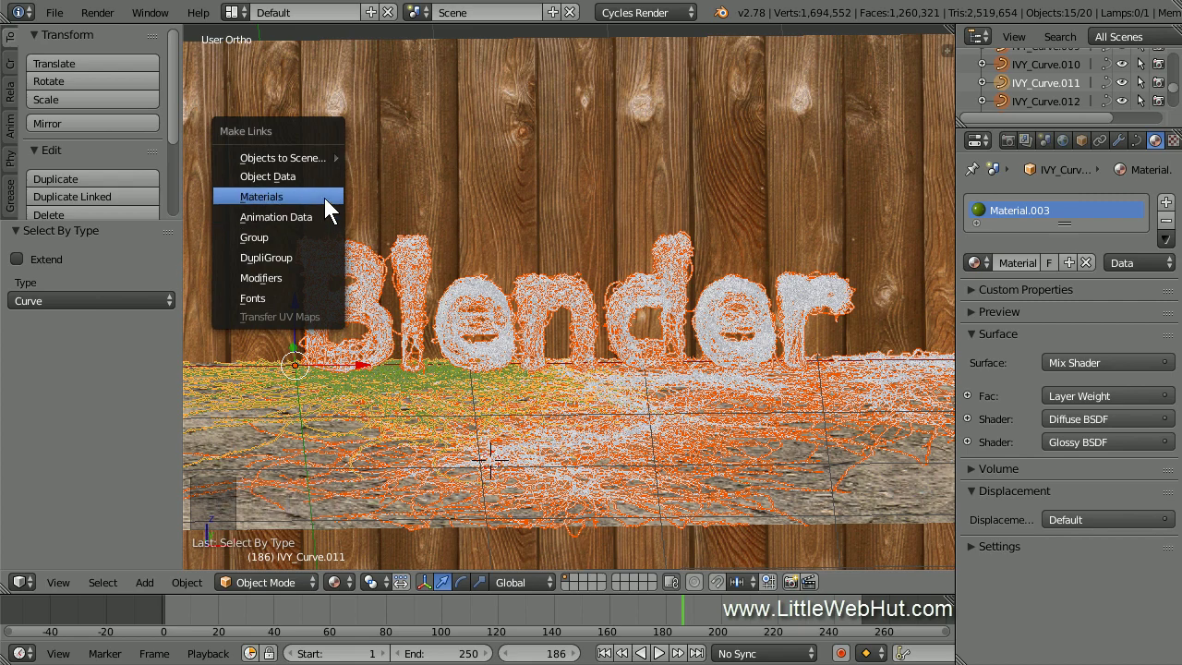
left_click(325, 197)
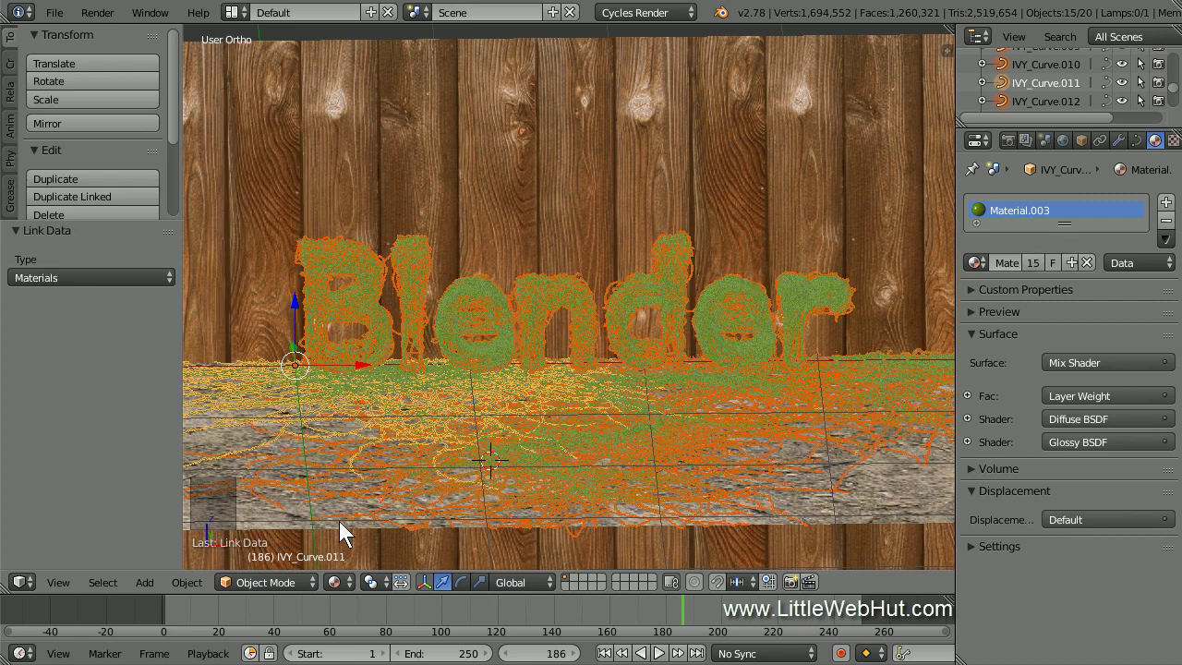
Preview the ivy text with Rendered viewport shading, then return to Material shading
left_click(340, 580)
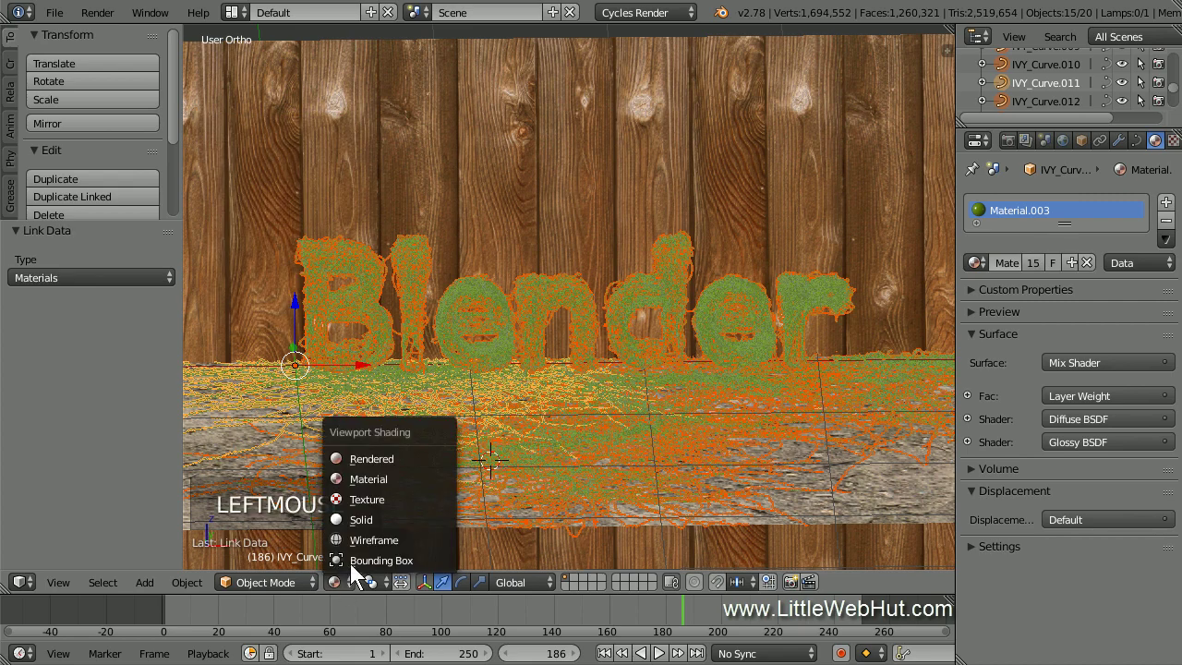
left_click(408, 460)
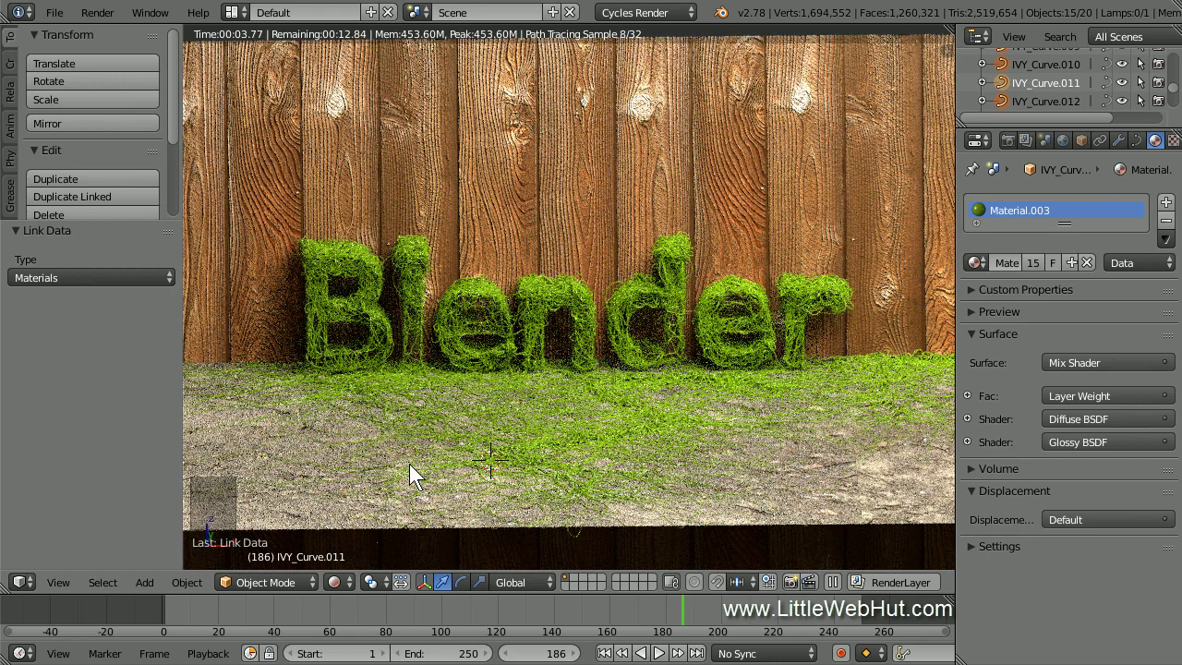
left_click(341, 580)
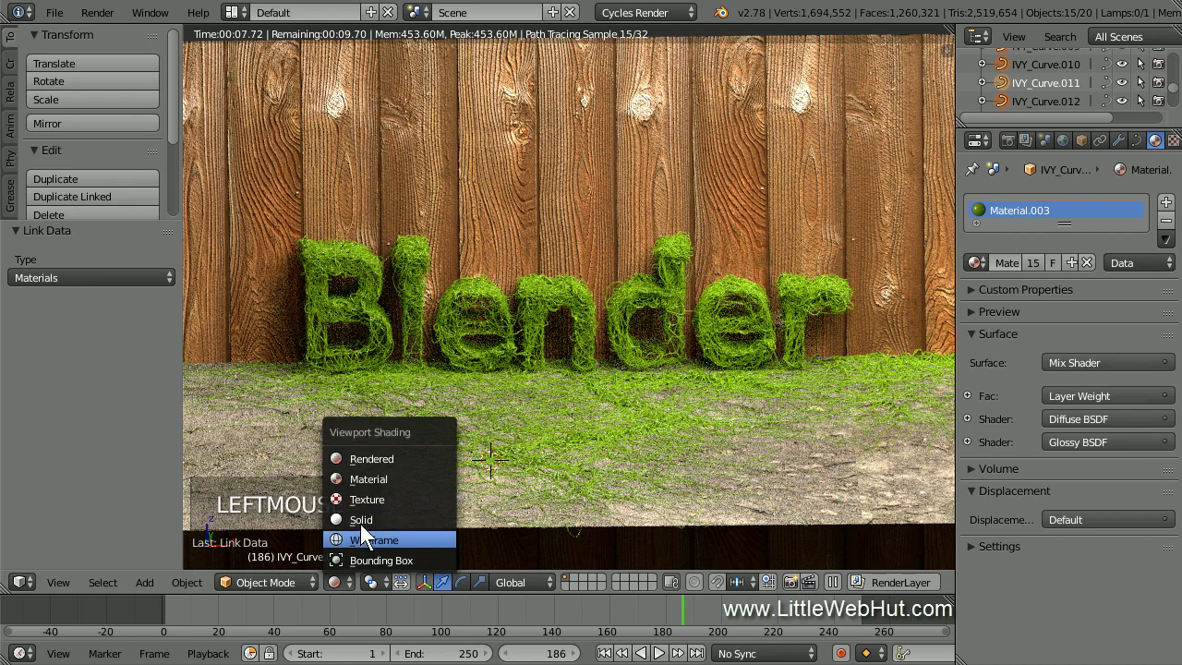
left_click(400, 480)
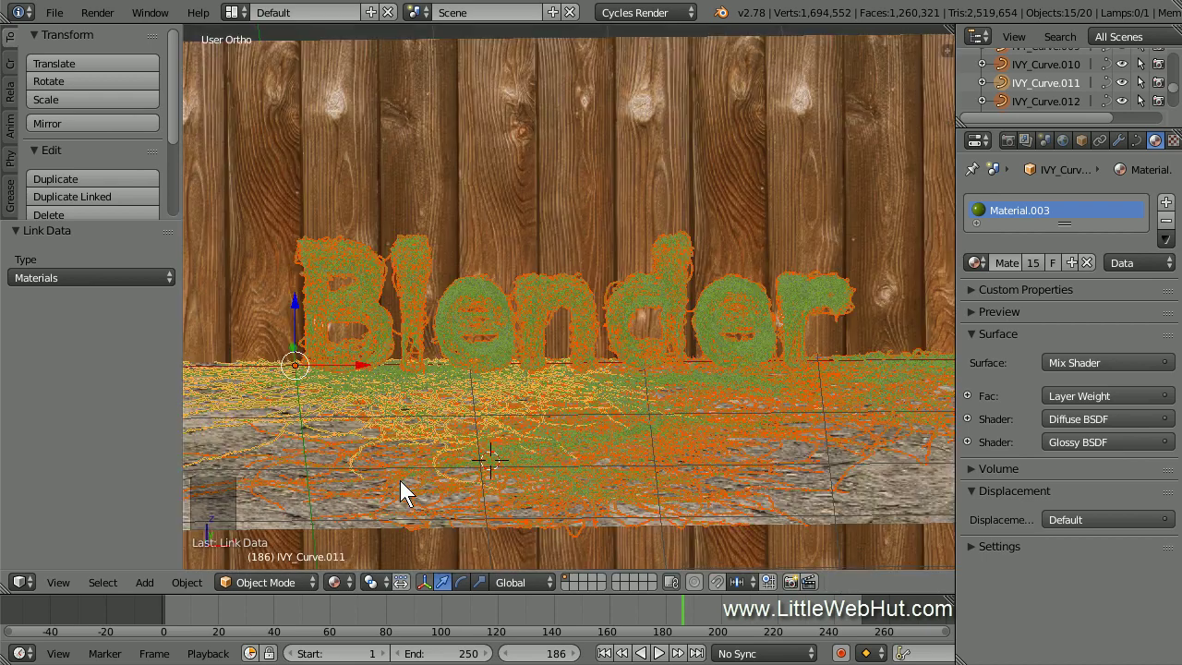
Look through the camera and enable Lock Camera to View
key("KP_0")
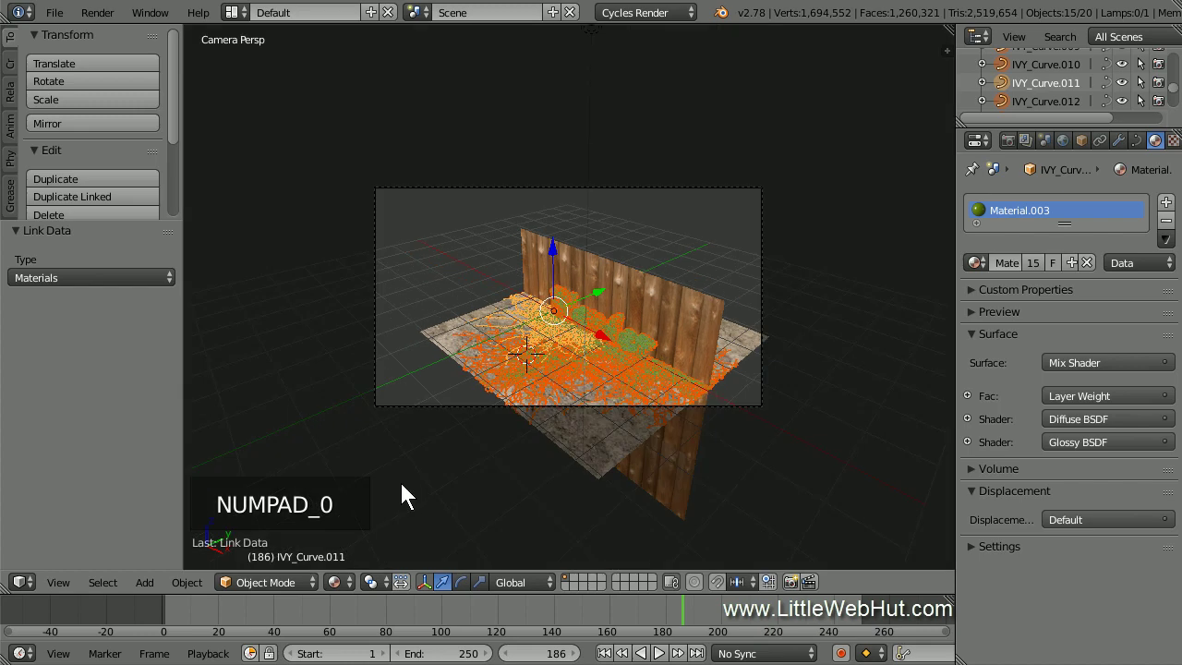
scroll(402, 486, "up", 3)
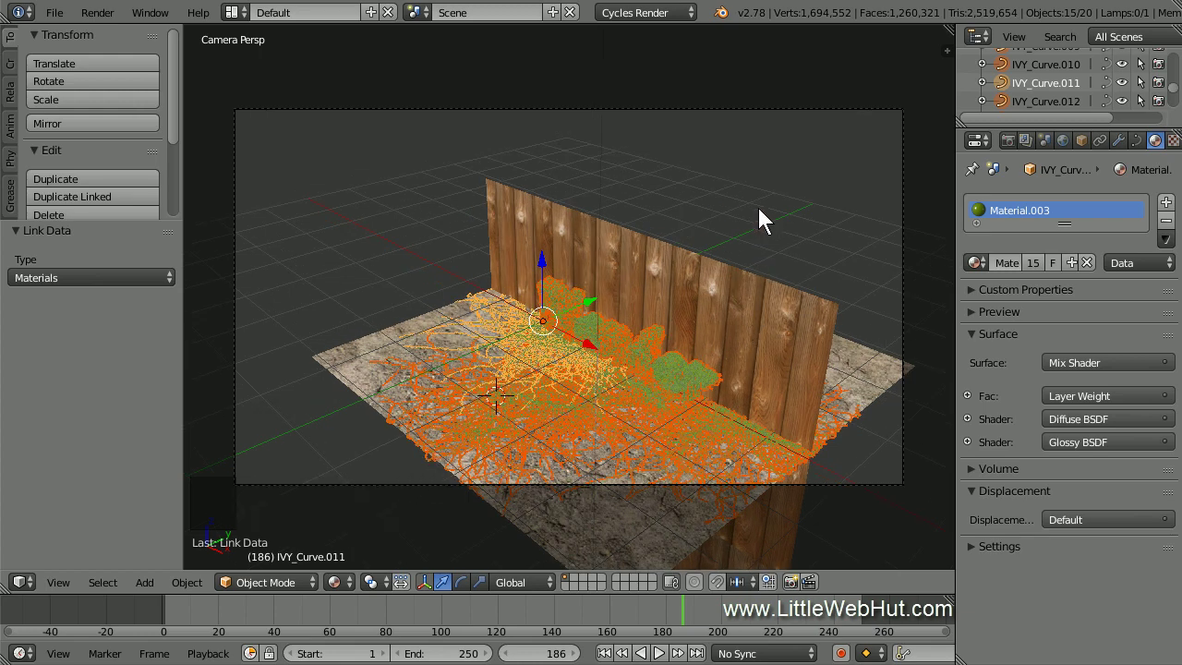
key("n")
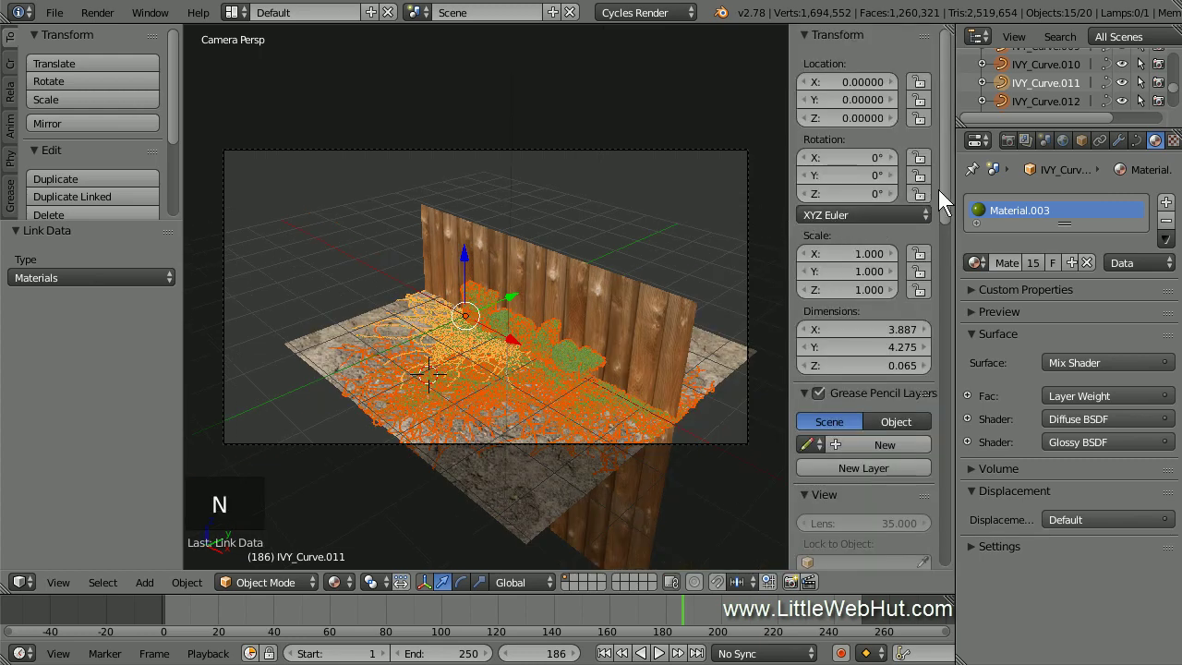
left_click_drag(943, 182, 949, 234)
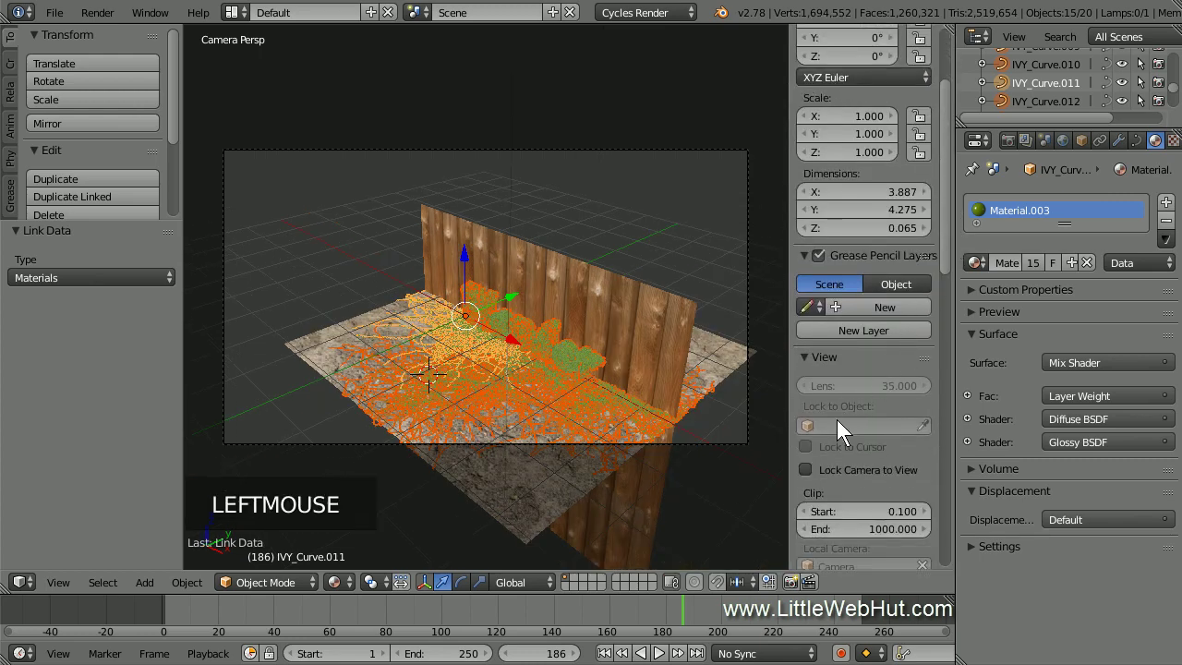
left_click(805, 471)
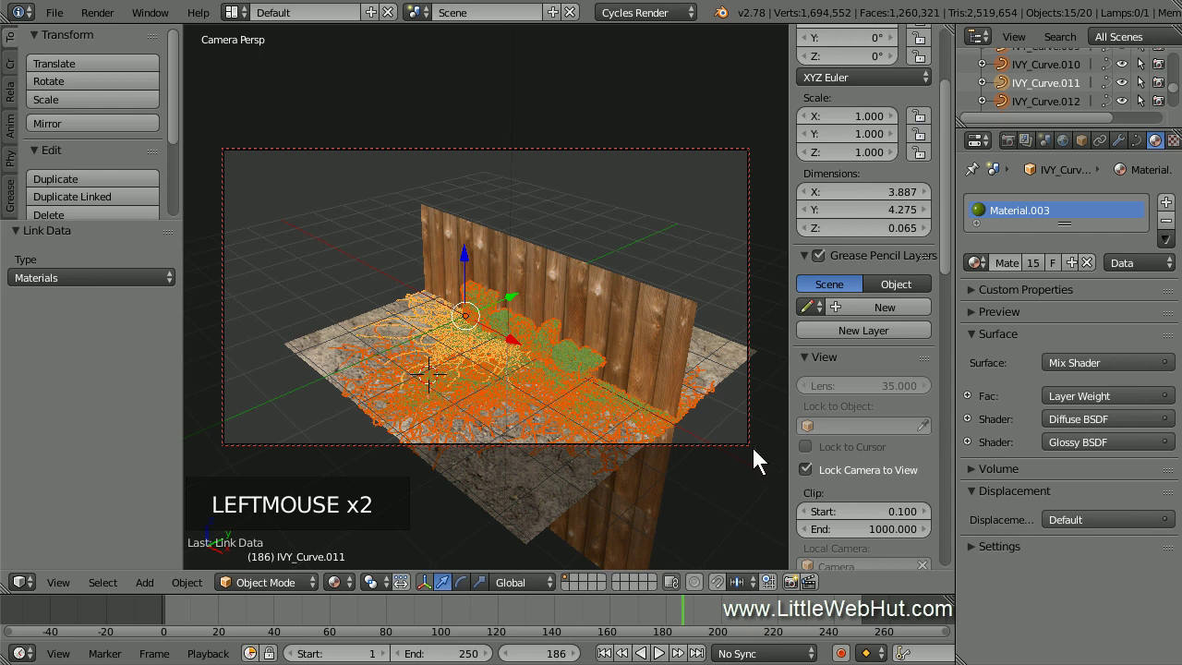
key("n")
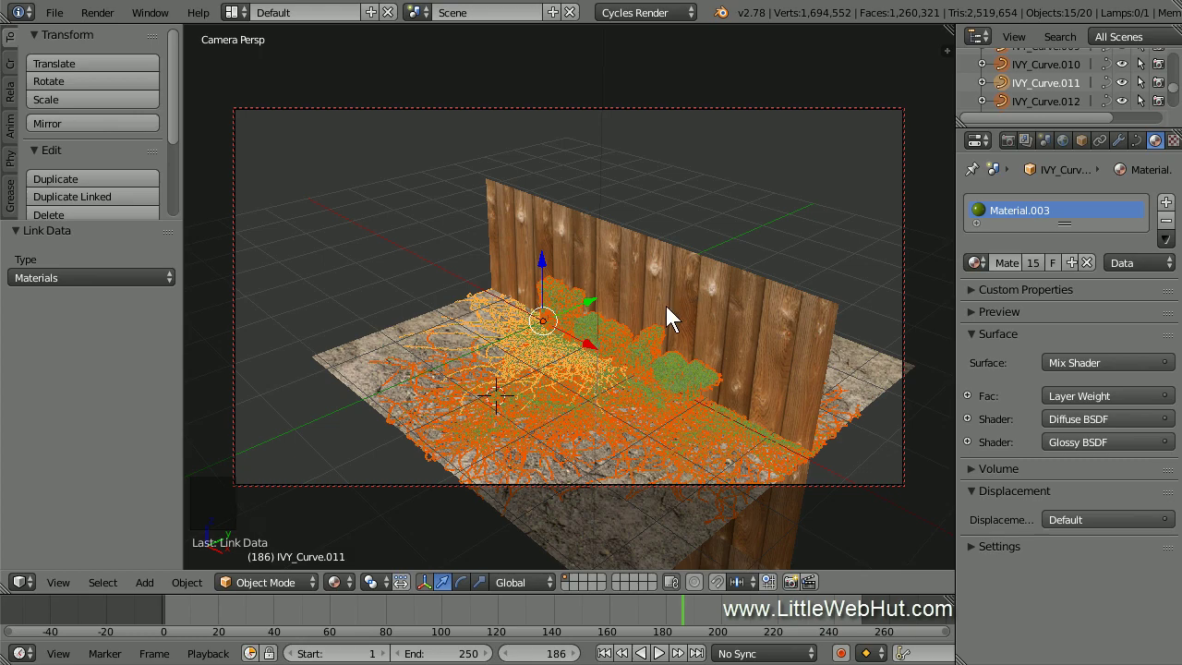
Frame the camera closely on the "Blender" ivy text at a slight angle and switch the viewport to Rendered shading
middle_click_drag(421, 416, 493, 377)
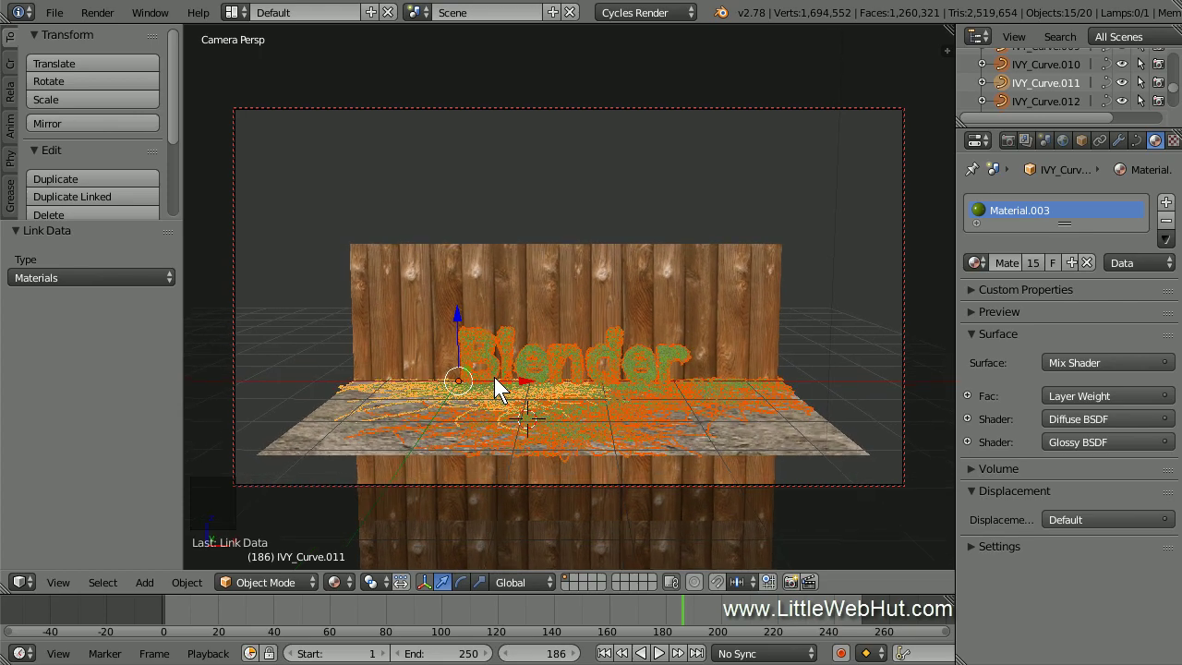
scroll(575, 392, "up", 5)
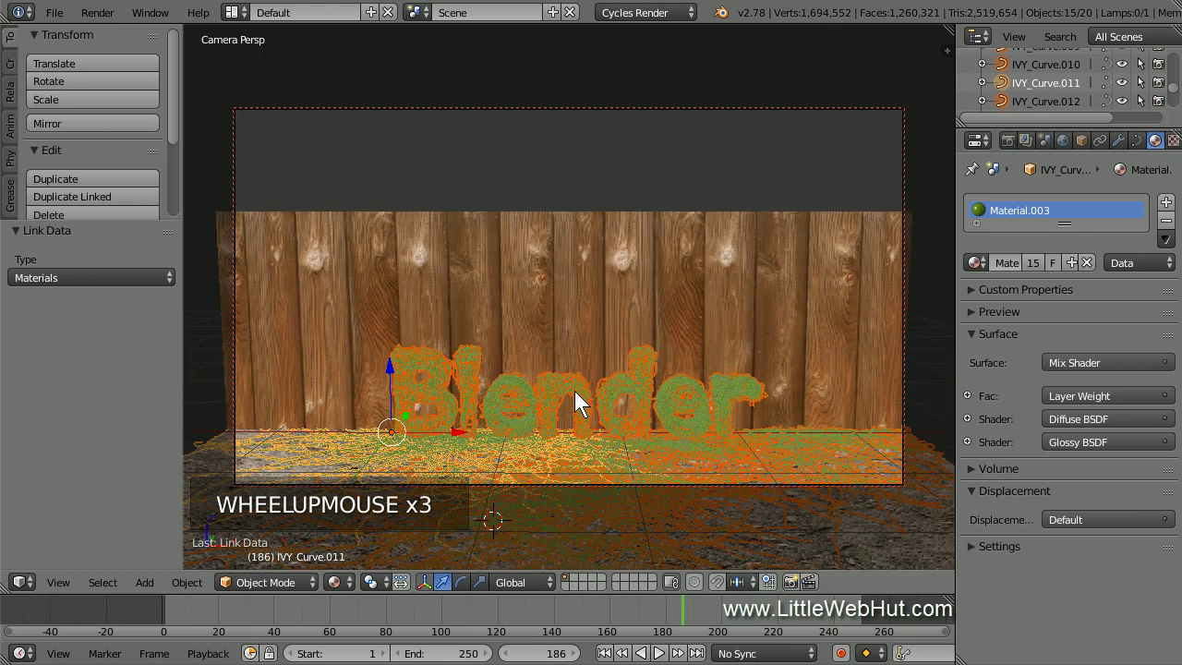
scroll(575, 391, "up", 2)
middle_click_drag(576, 391, 559, 198, "shift")
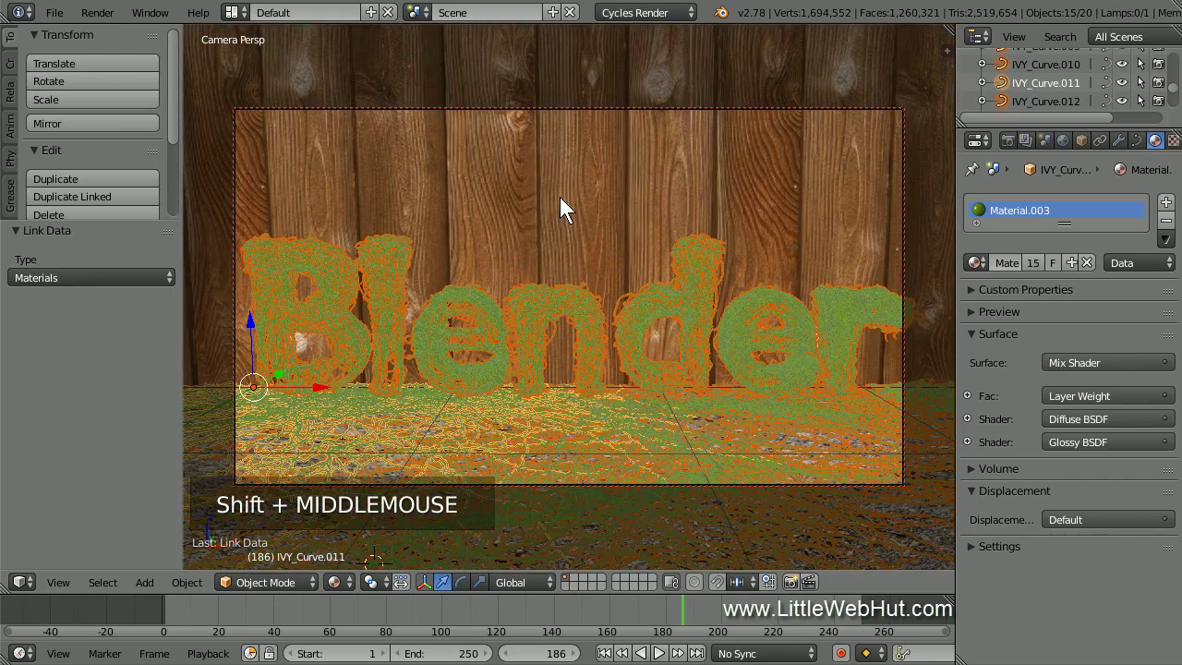
middle_click_drag(564, 538, 604, 540)
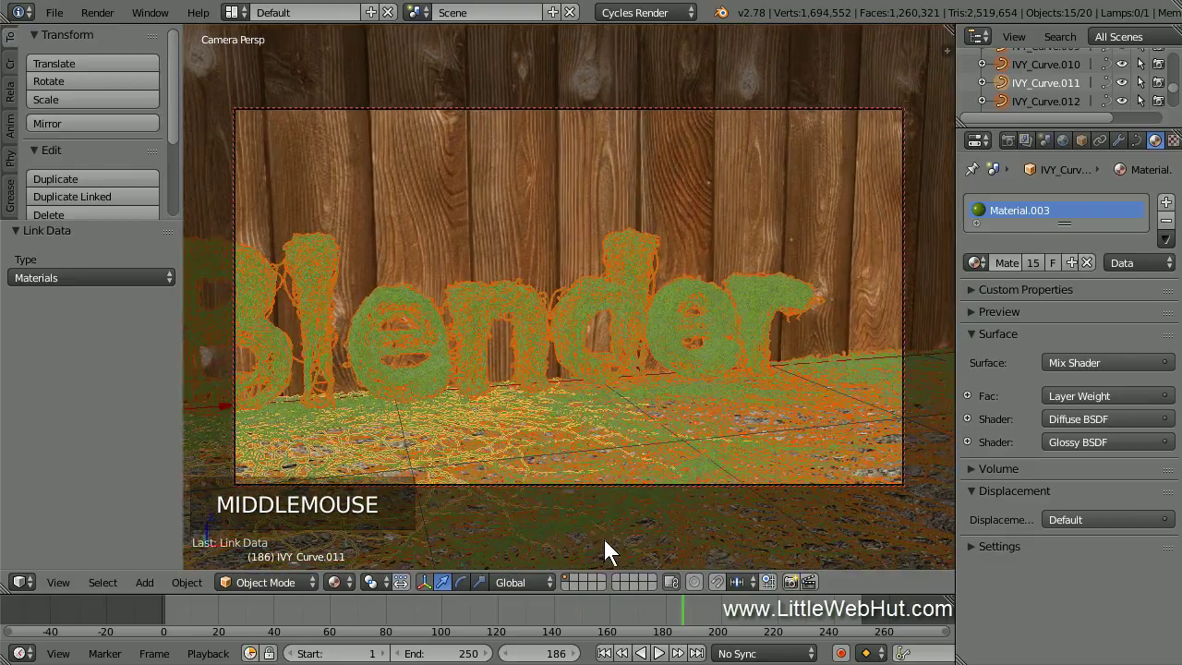
middle_click_drag(399, 431, 513, 407, "shift")
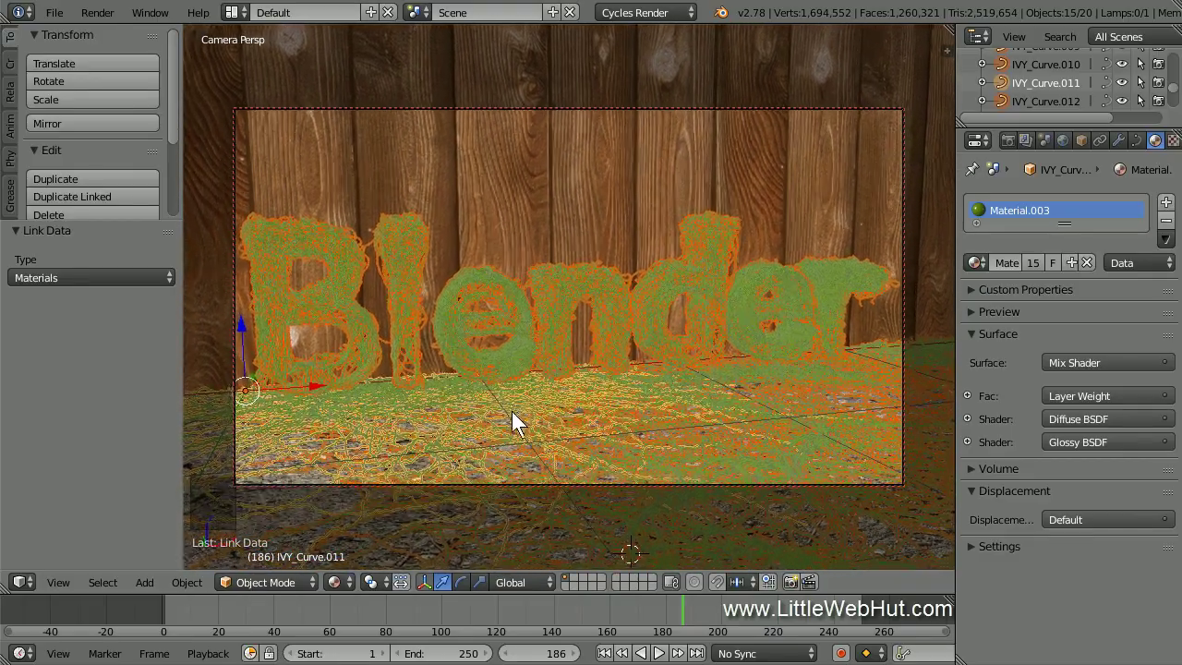
left_click(345, 581)
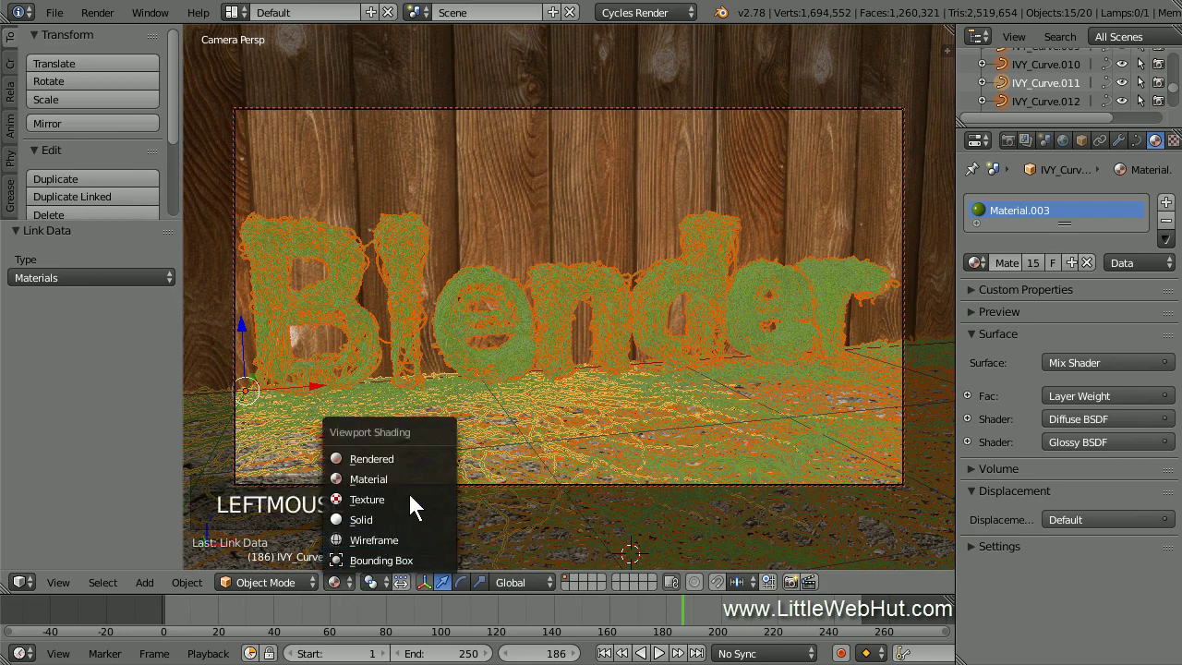
left_click(428, 458)
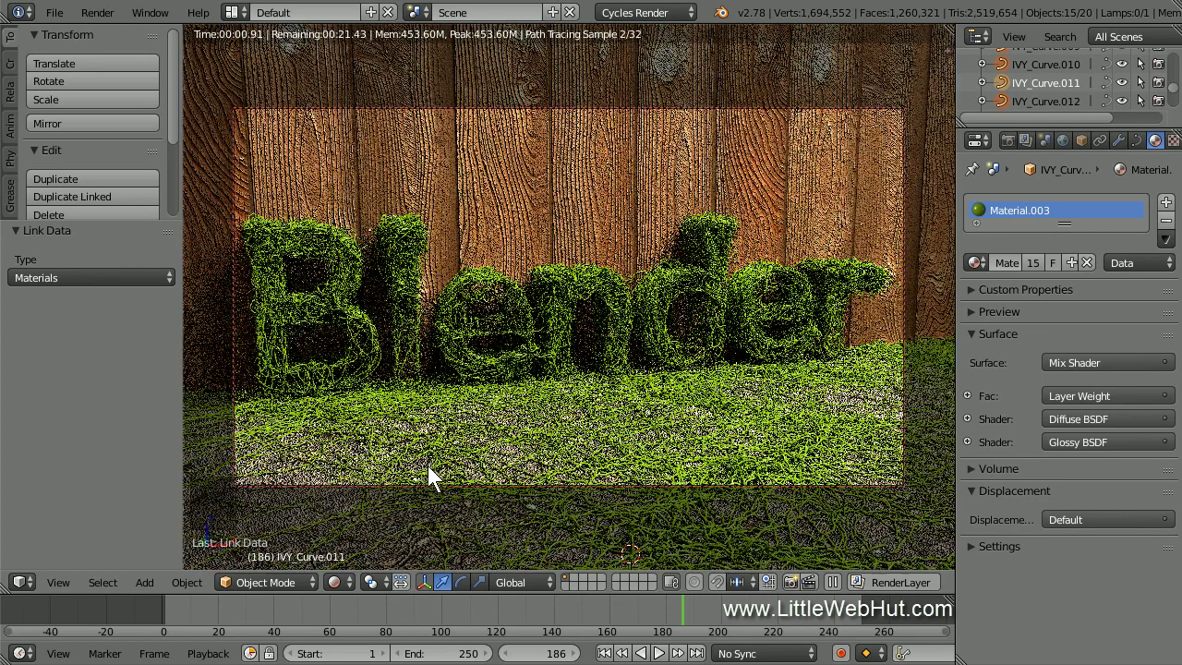
Set the animation's end frame to 200
left_click(459, 654)
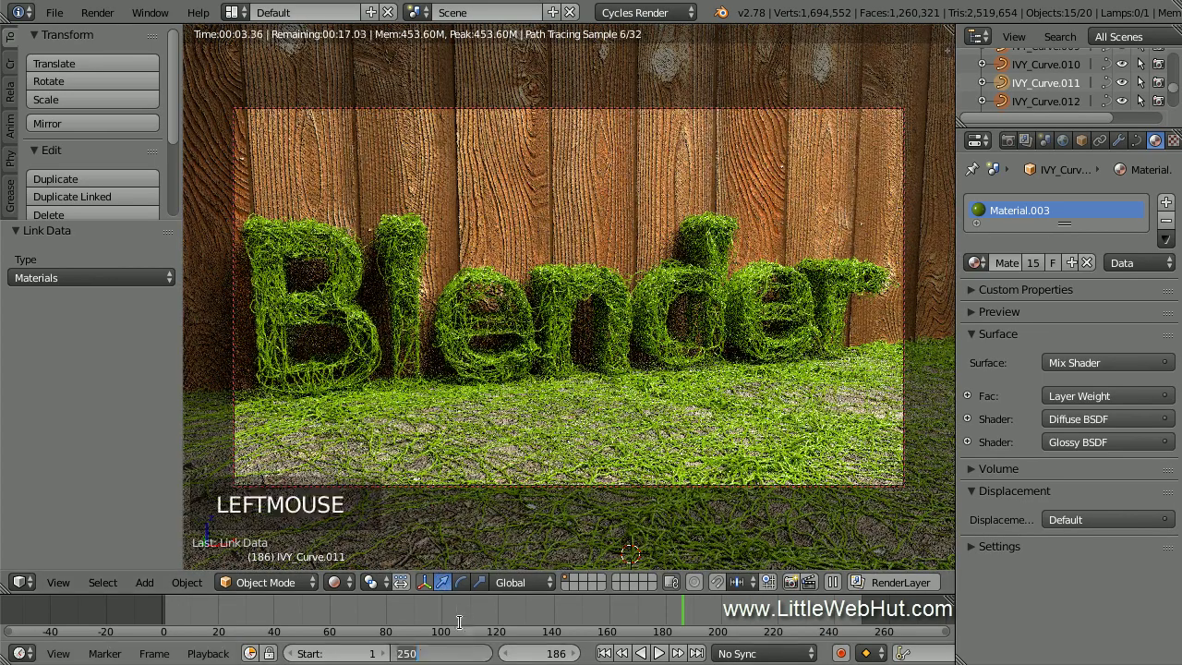
type("200")
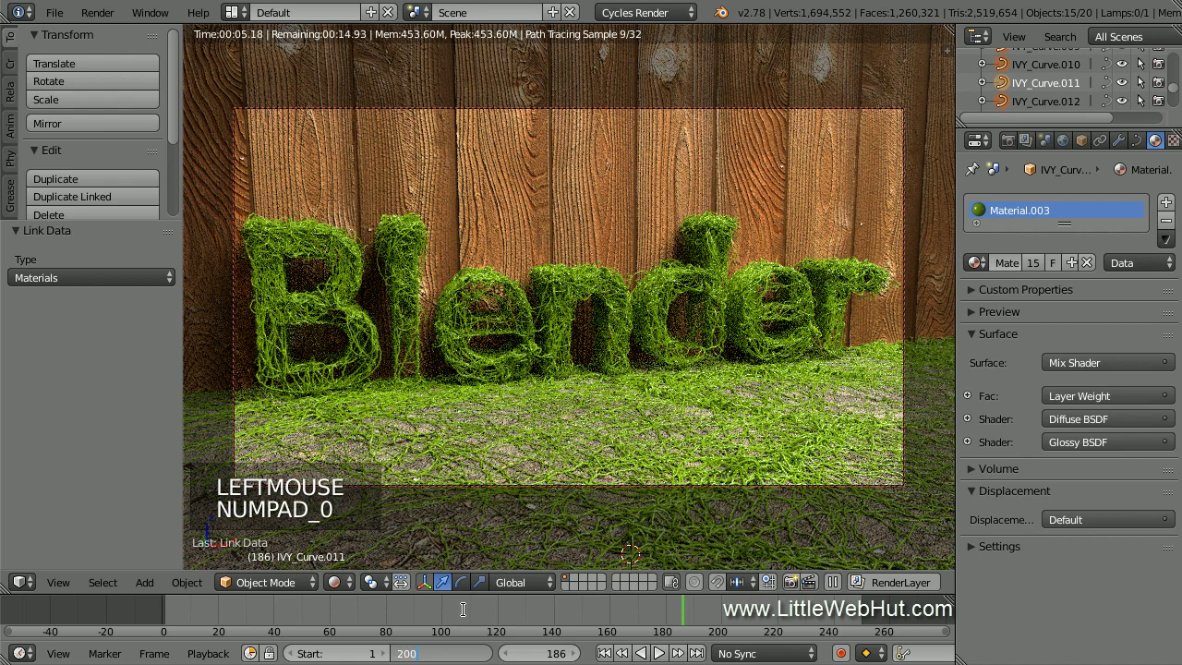
key("Return")
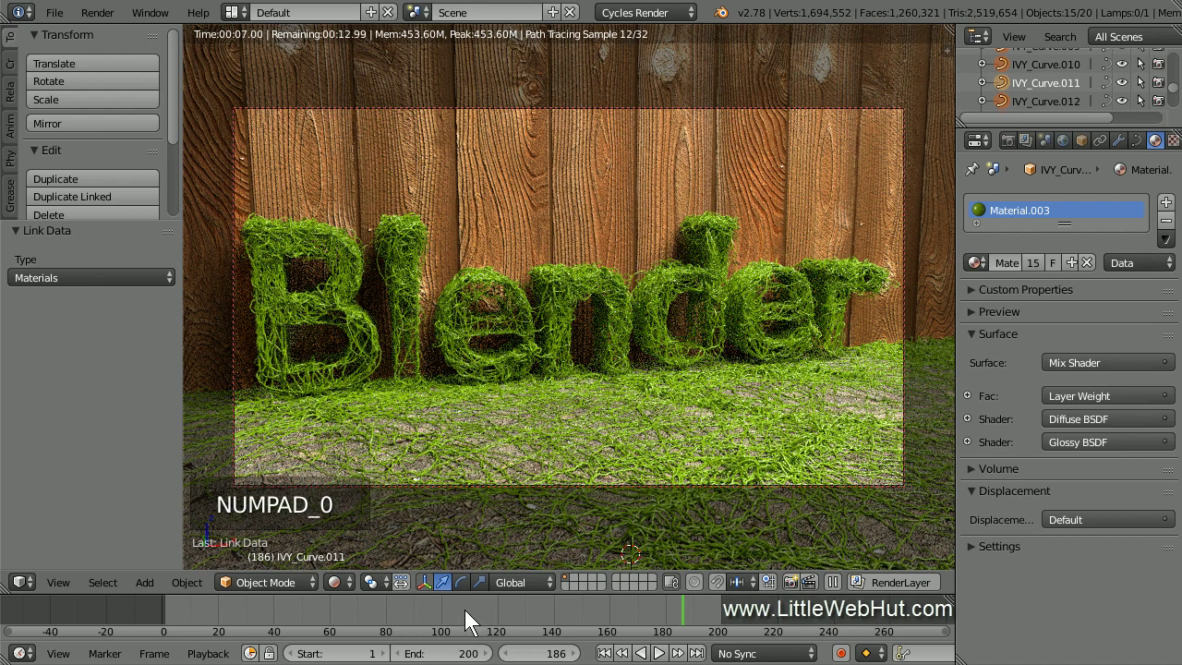
Set the render samples to 32 in the scene's Sampling settings
left_click(1008, 140)
left_click_drag(1169, 179, 1172, 334)
scroll(997, 458, "down", 2)
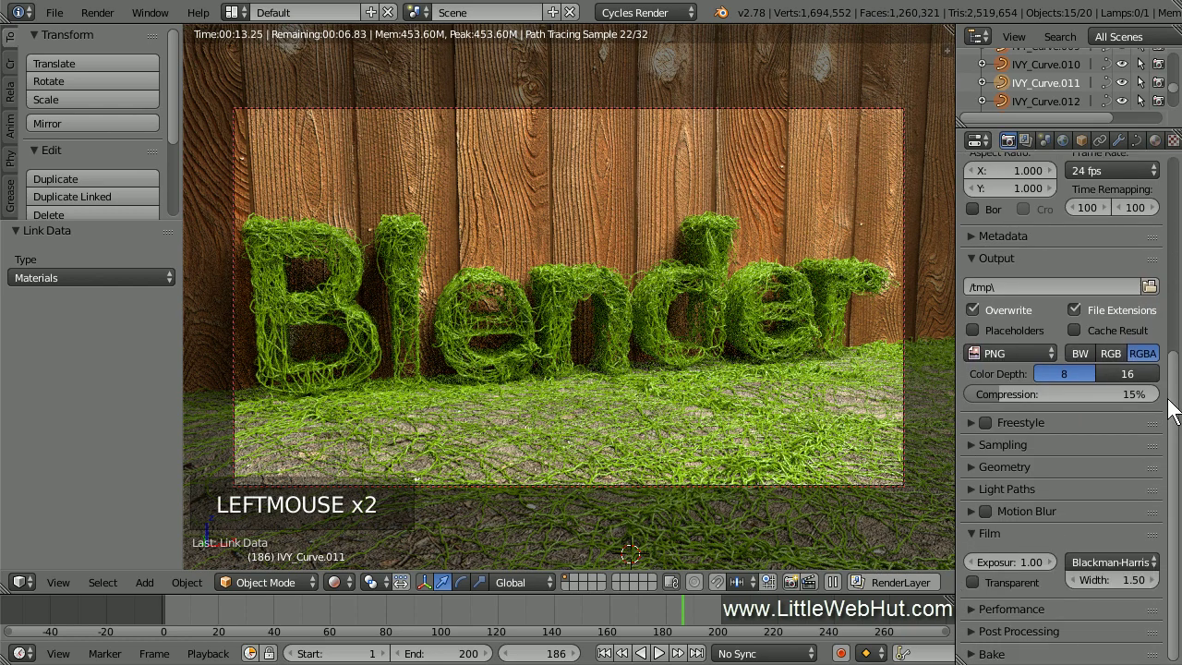
left_click(963, 444)
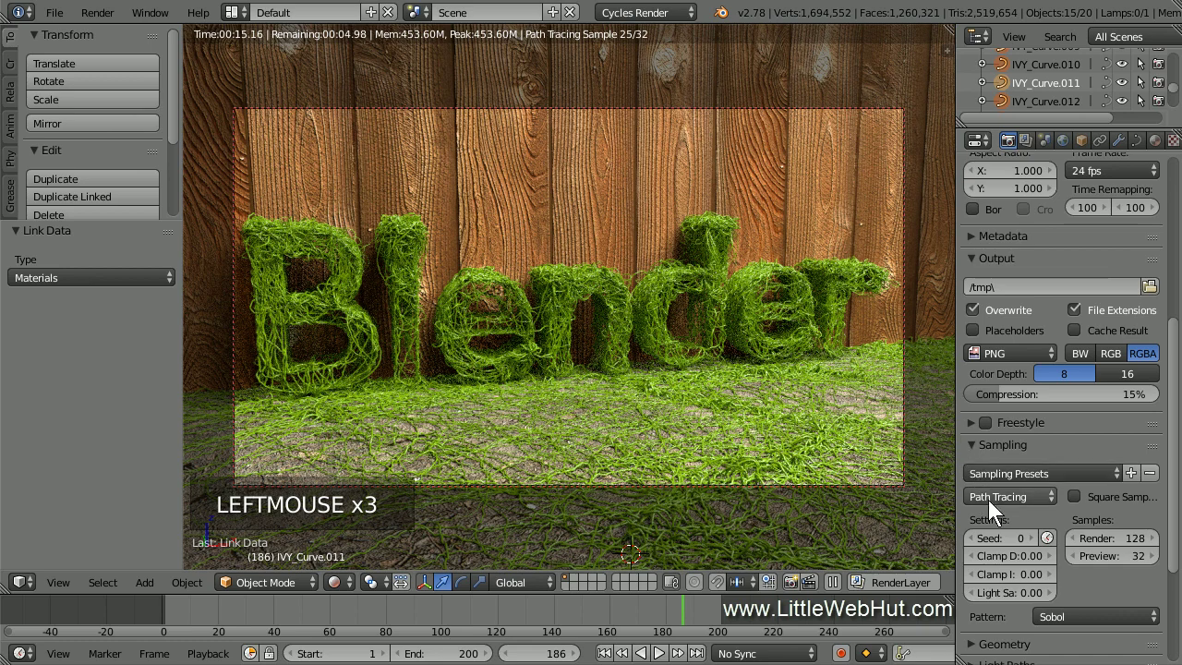
left_click(1109, 538)
type("32")
key("Return")
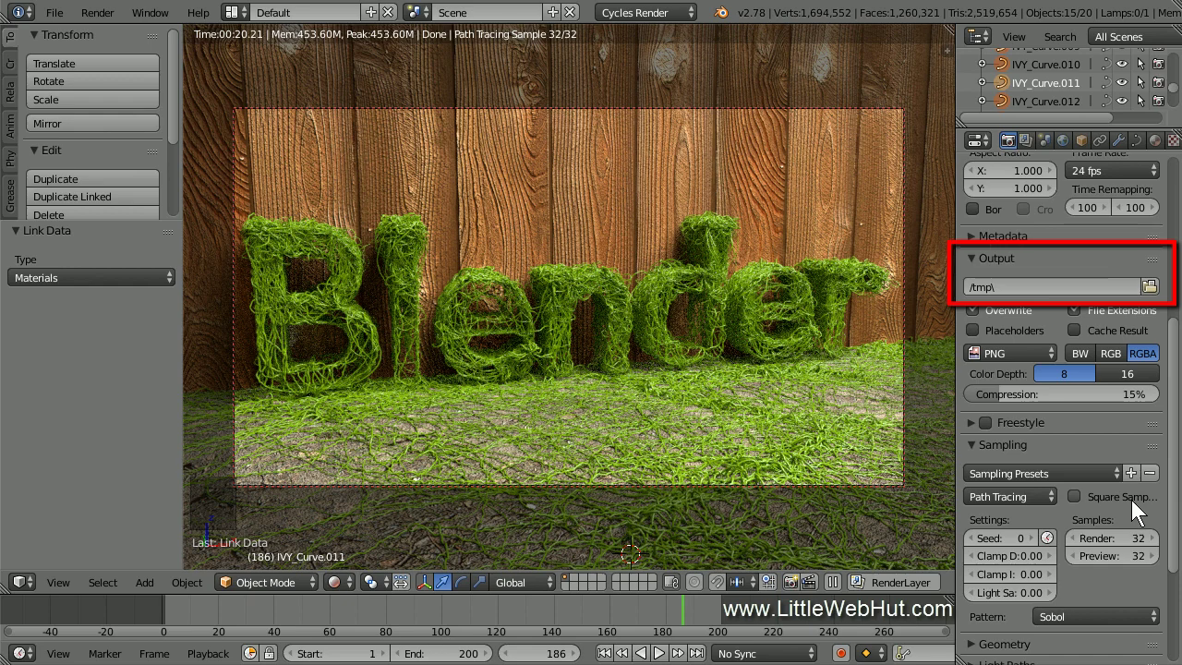
Set the render output folder to C:\demo\ and the output file format to Ogg Theora
left_click(1150, 287)
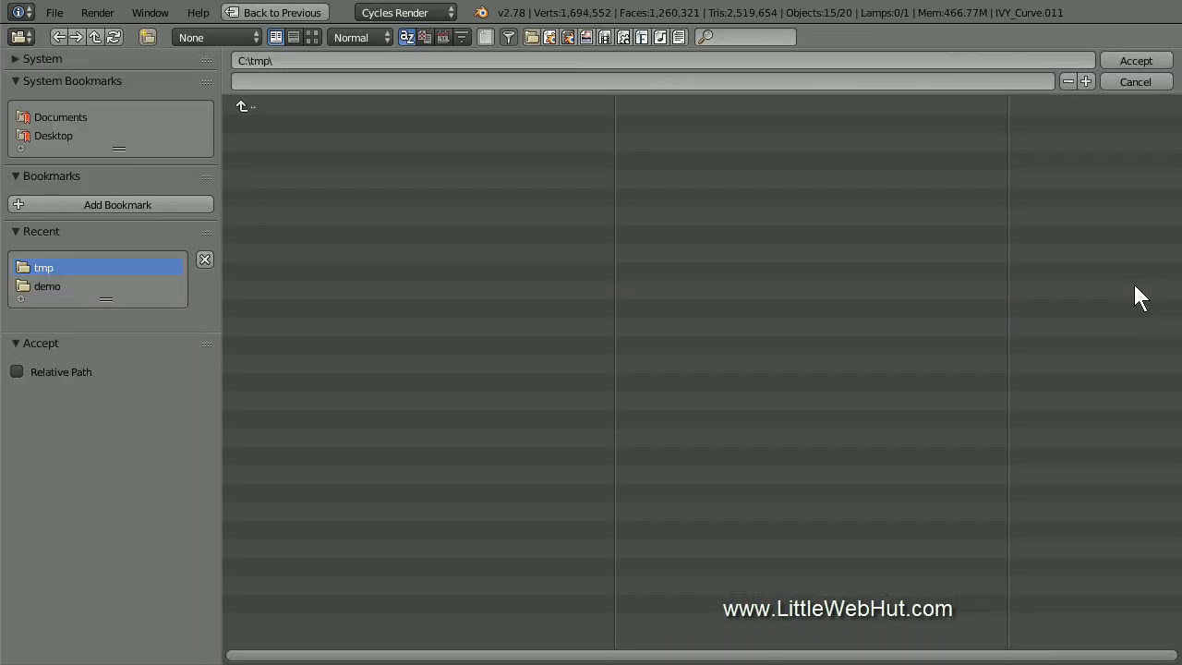
left_click(259, 107)
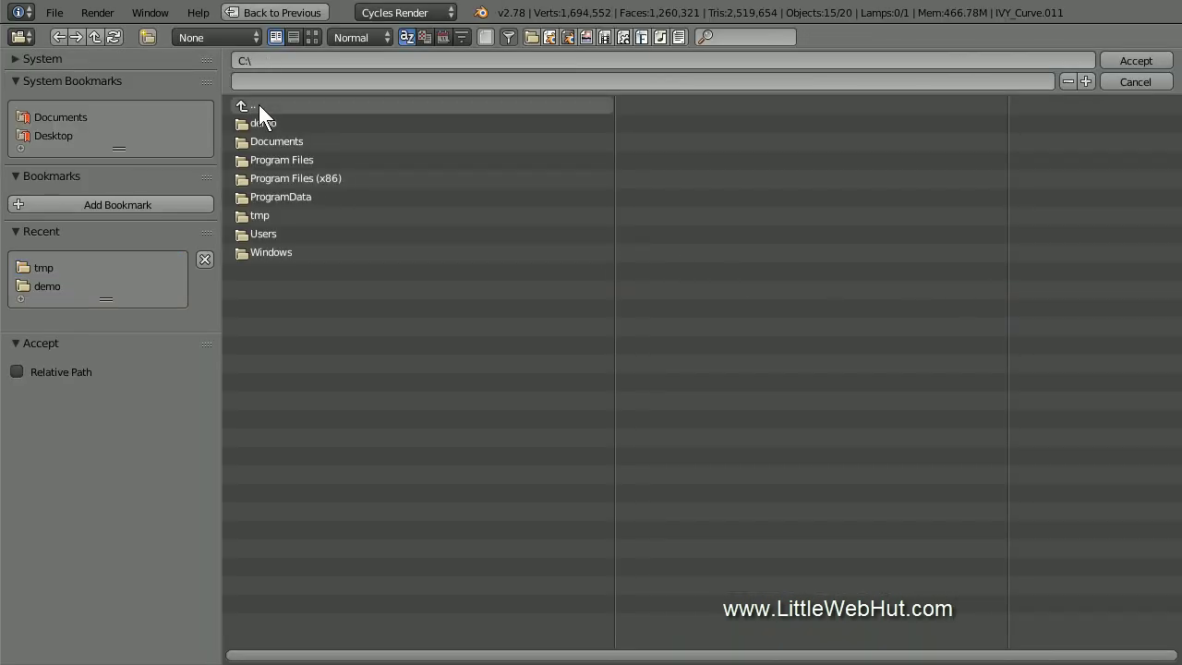
left_click(315, 123)
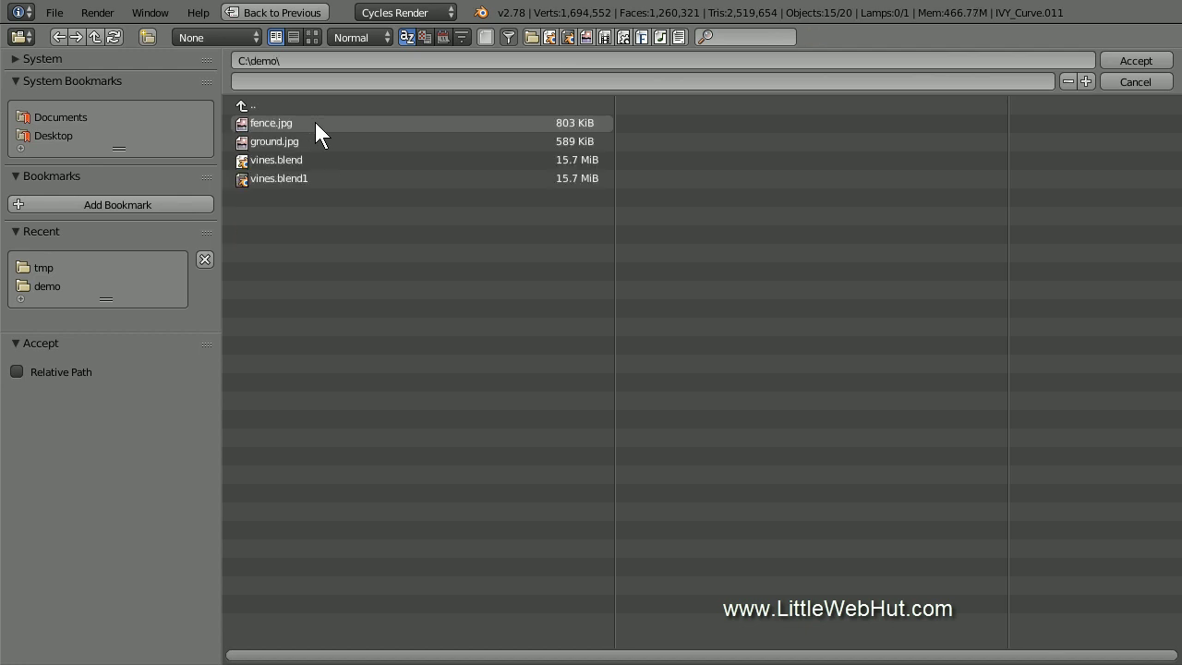
left_click(1138, 61)
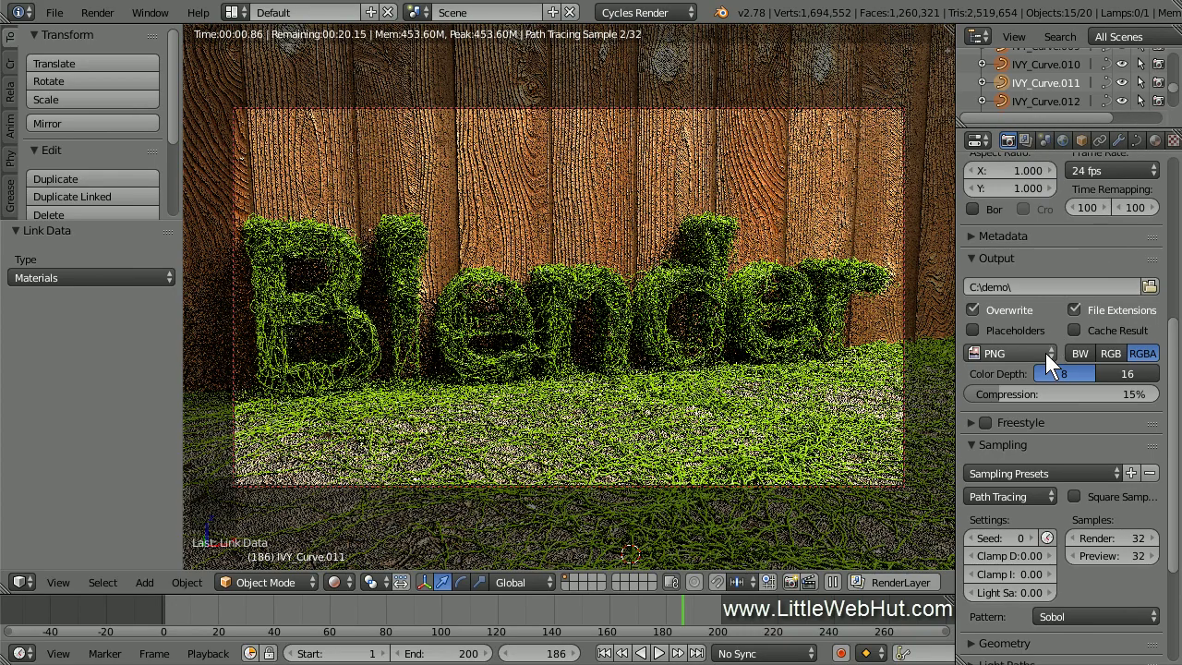
left_click(1046, 353)
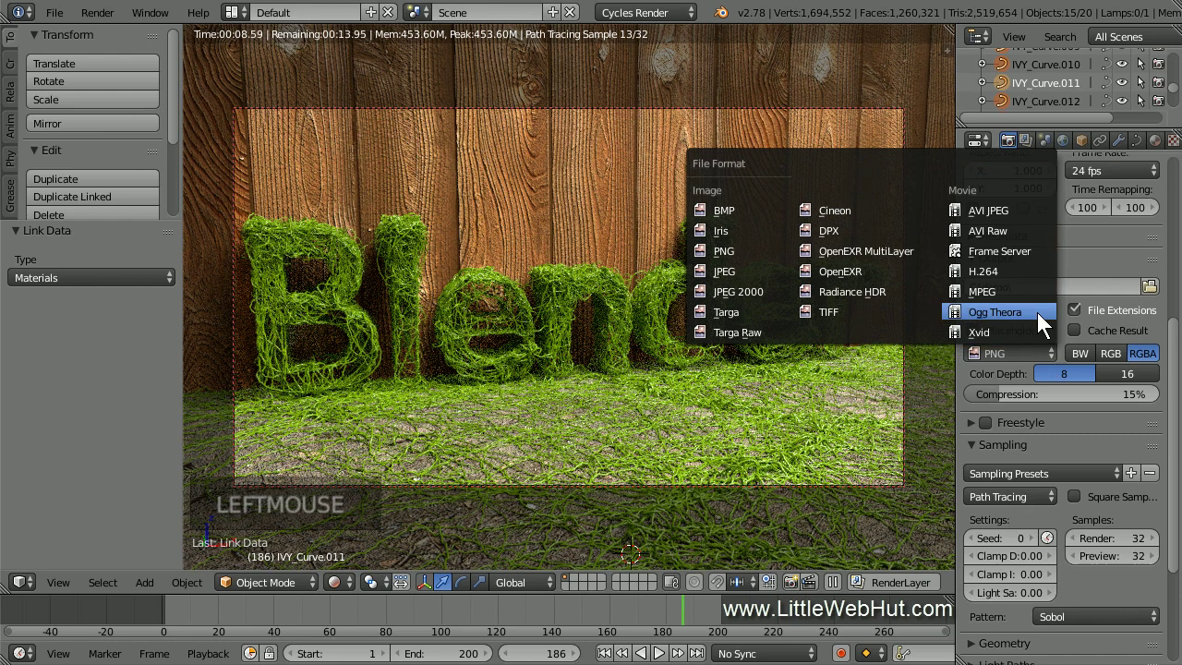
left_click(1037, 312)
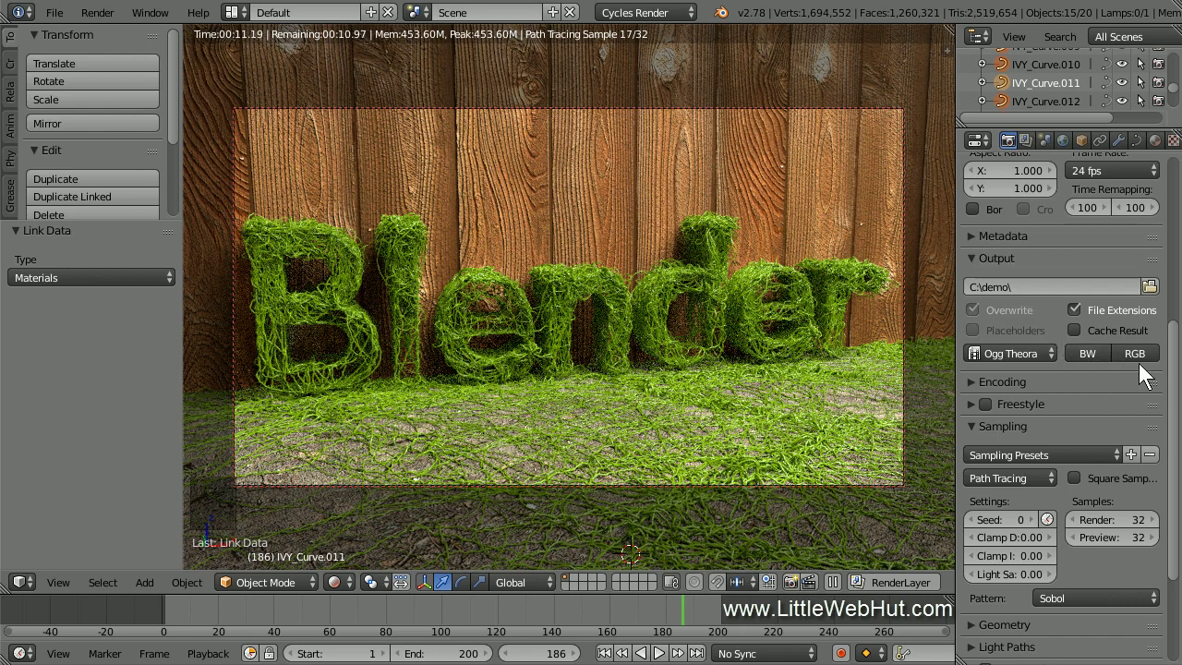
Set the render frame rate to 30 fps and save the project file
left_click(1171, 362)
left_click_drag(1171, 362, 1166, 211)
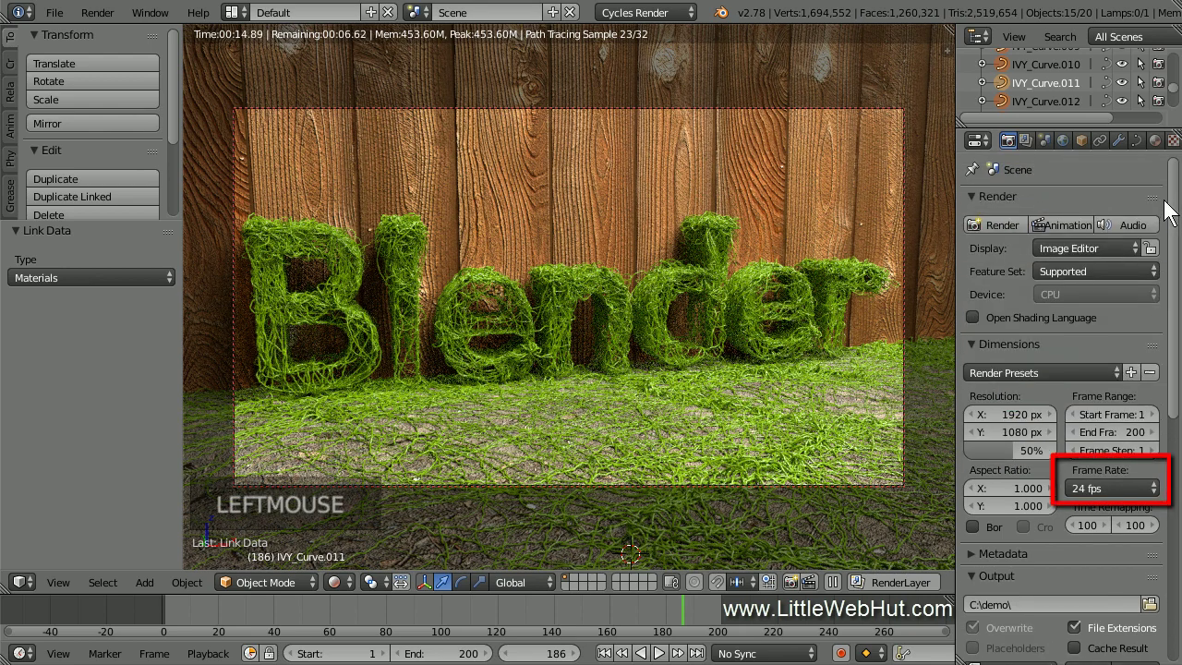
left_click(1145, 490)
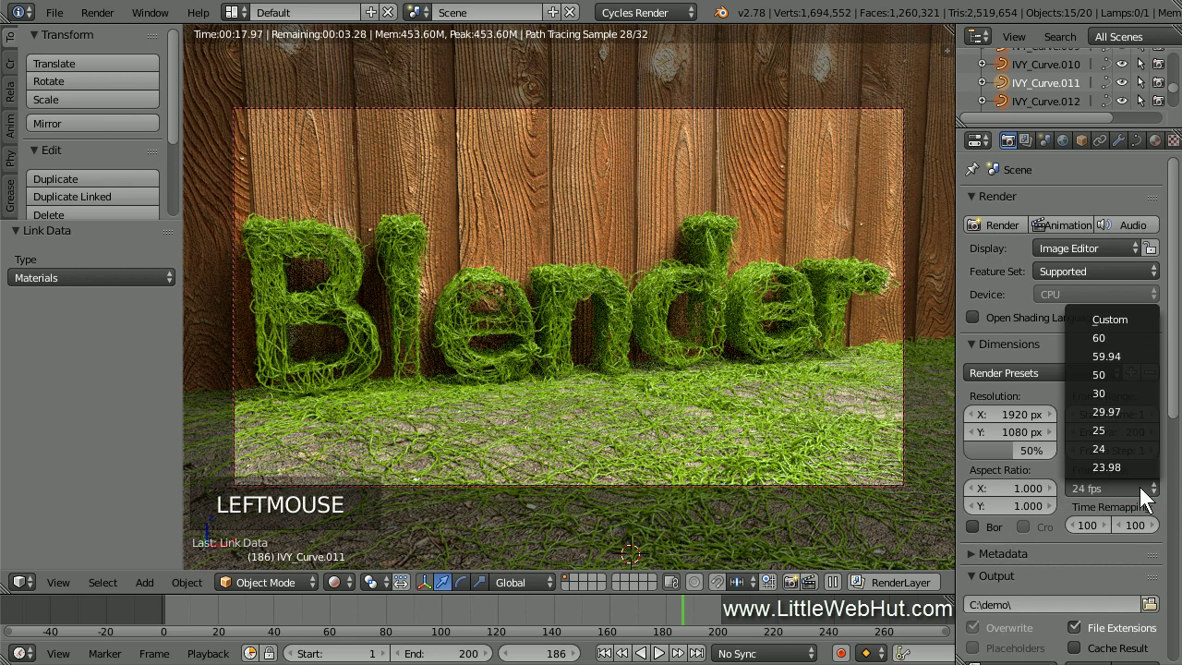
left_click(1128, 392)
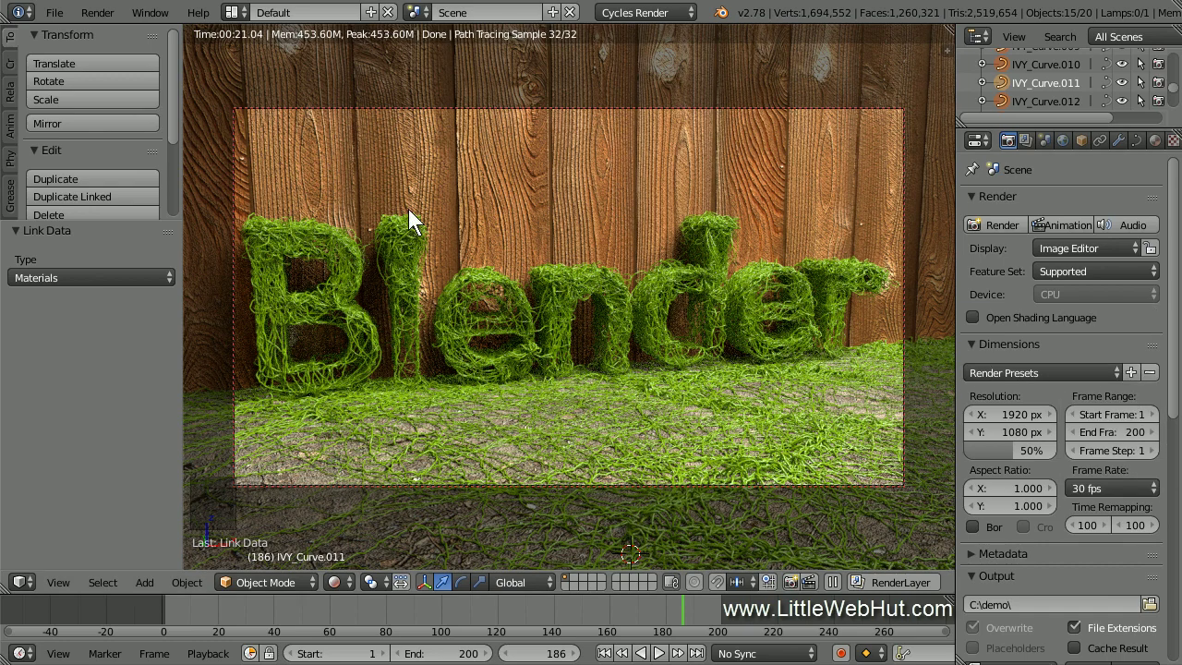
left_click(55, 18)
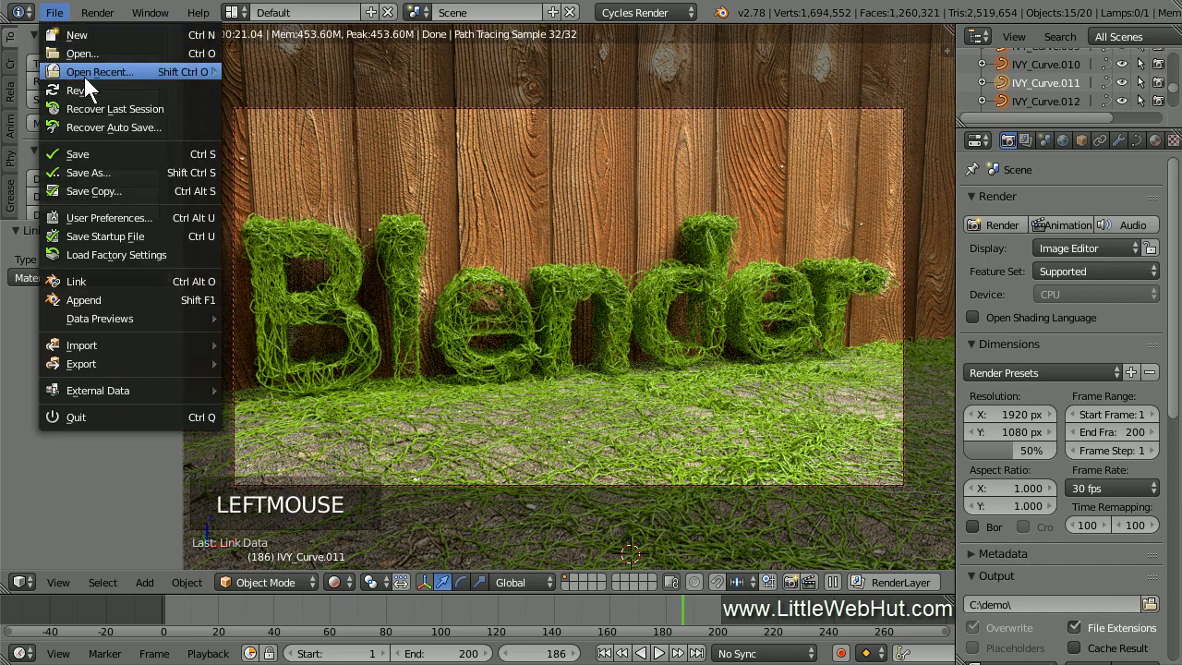
left_click(111, 153)
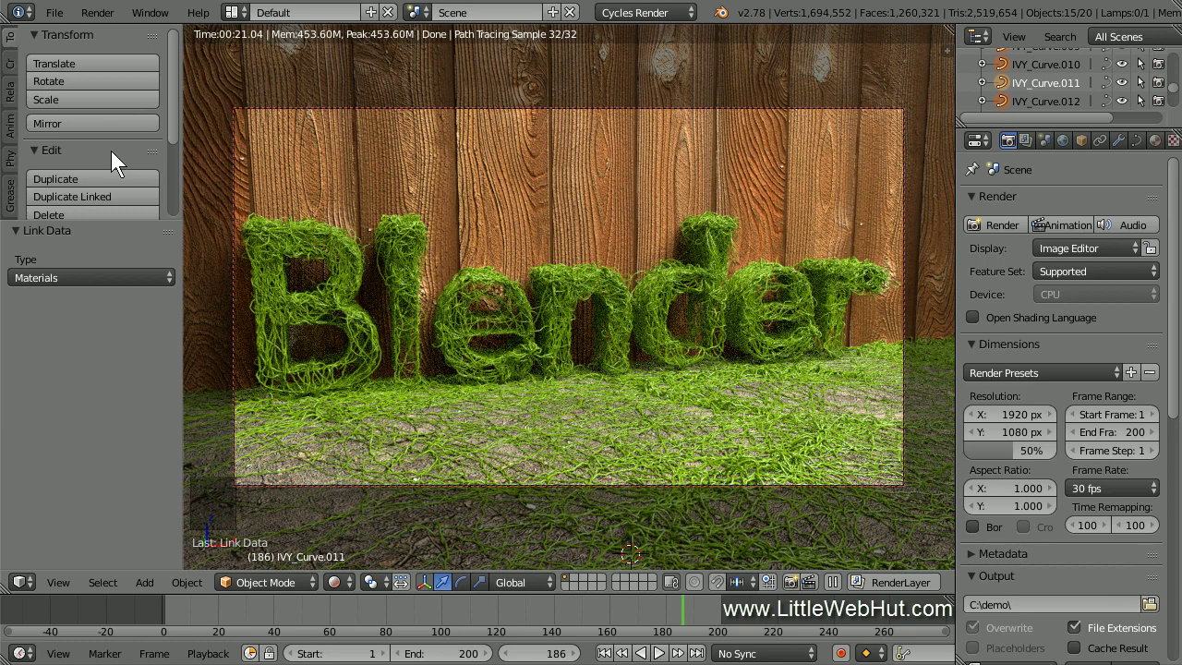
Render the full animation and switch the render result area back to the 3D View
left_click(1062, 225)
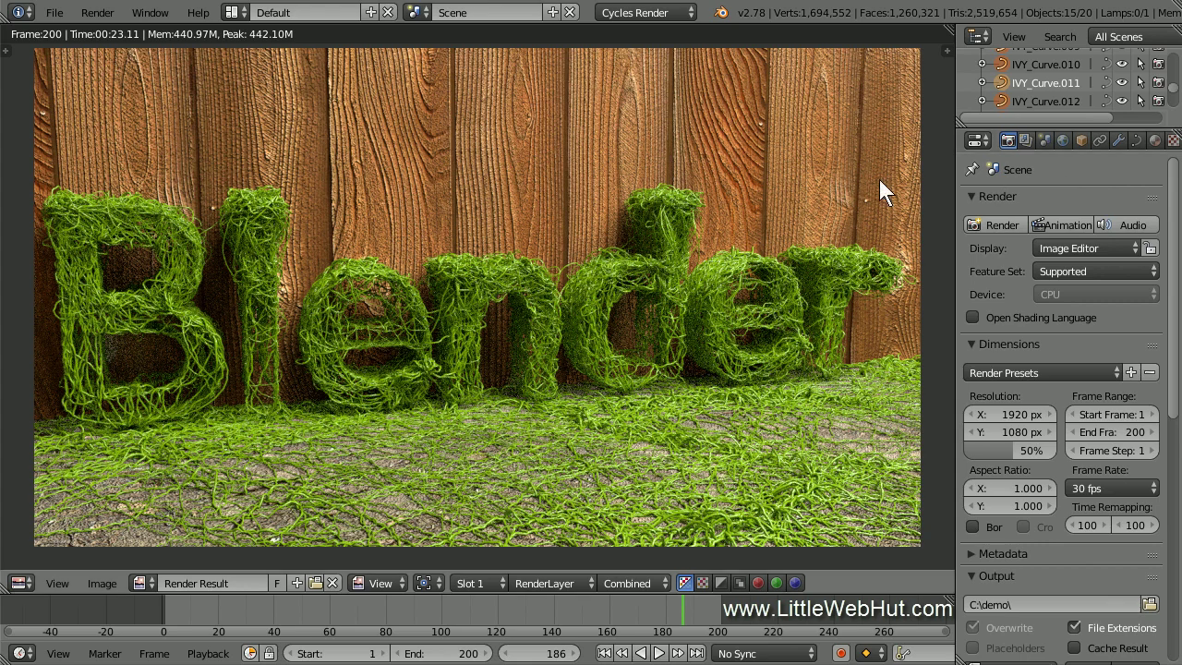
left_click(23, 583)
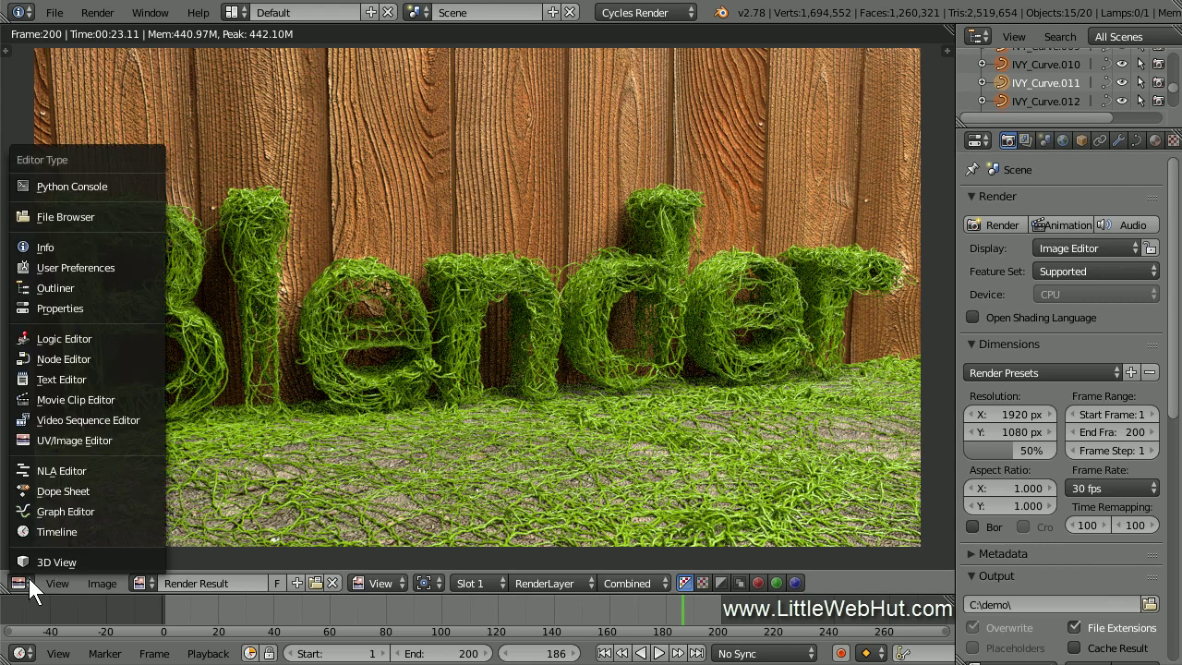
left_click(99, 561)
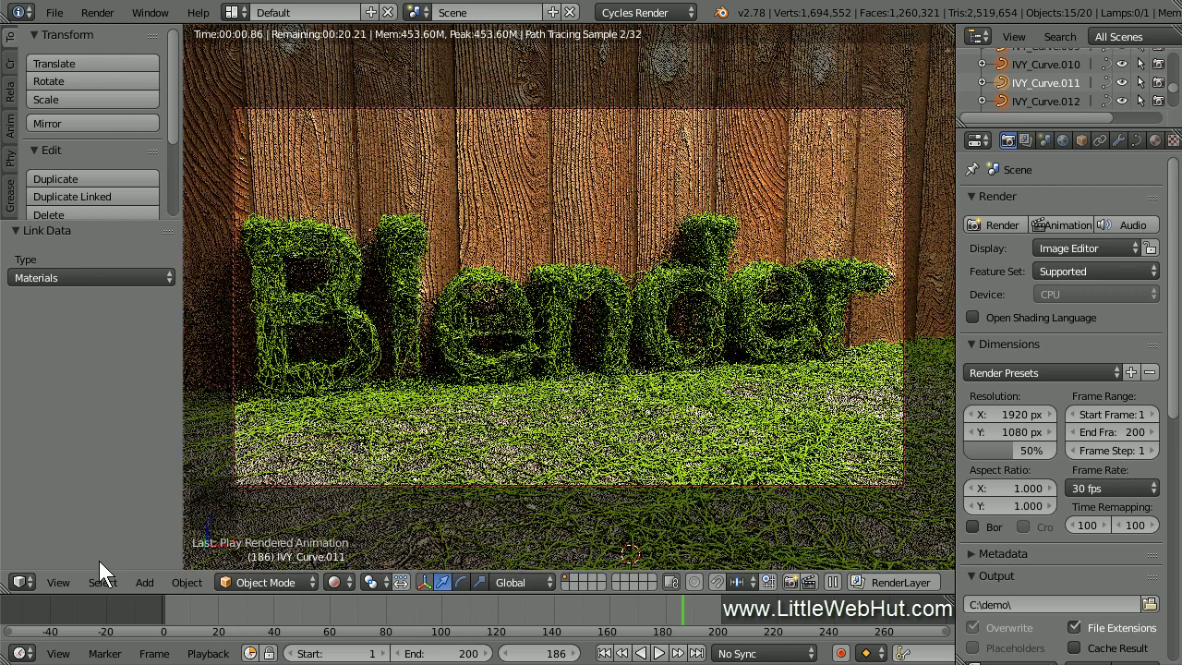
Play the rendered animation, and open the video file 0001-0200.ogv from C:\demo in File Explorer
left_click(98, 12)
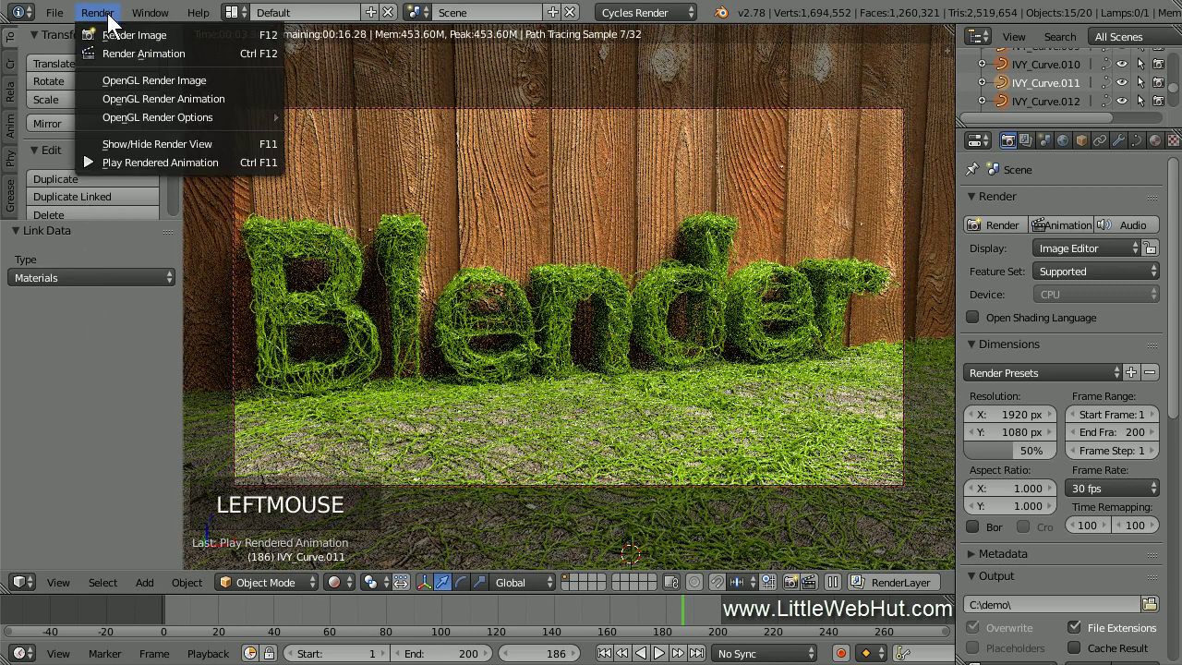
left_click(225, 162)
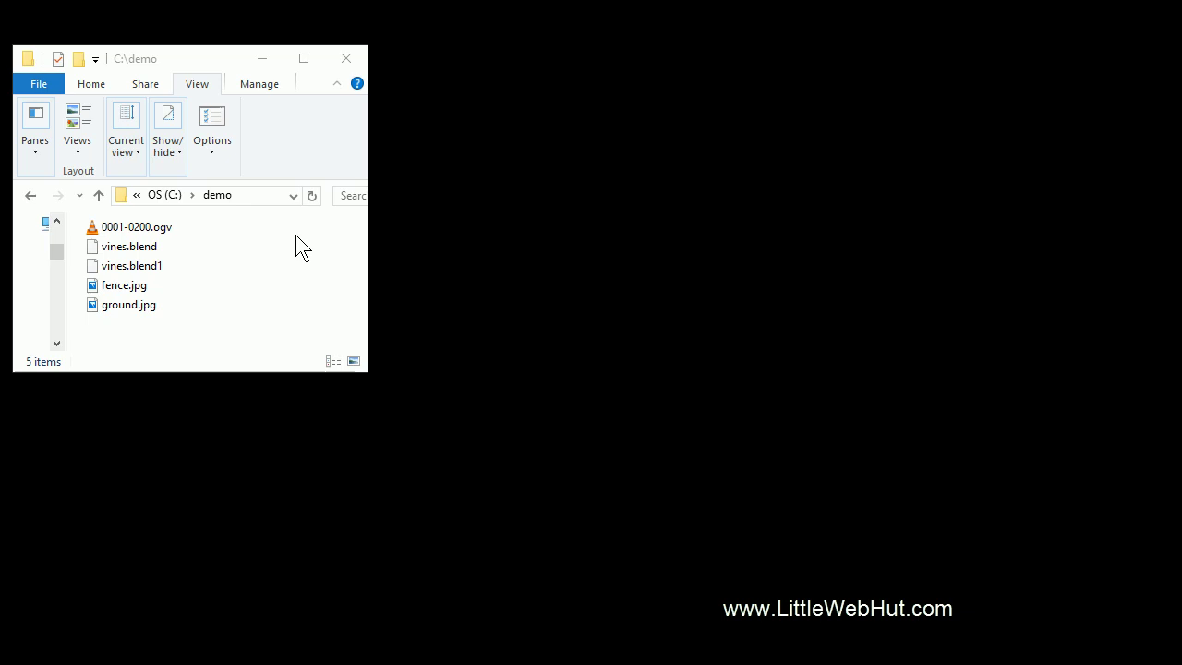
double_click(87, 229)
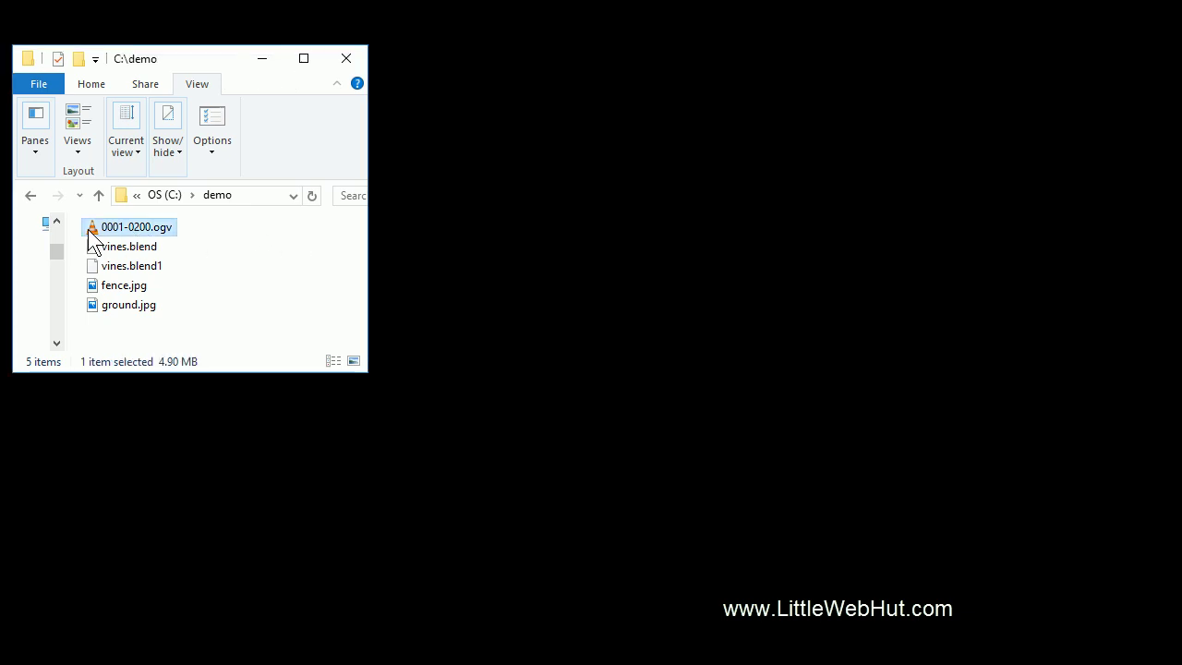